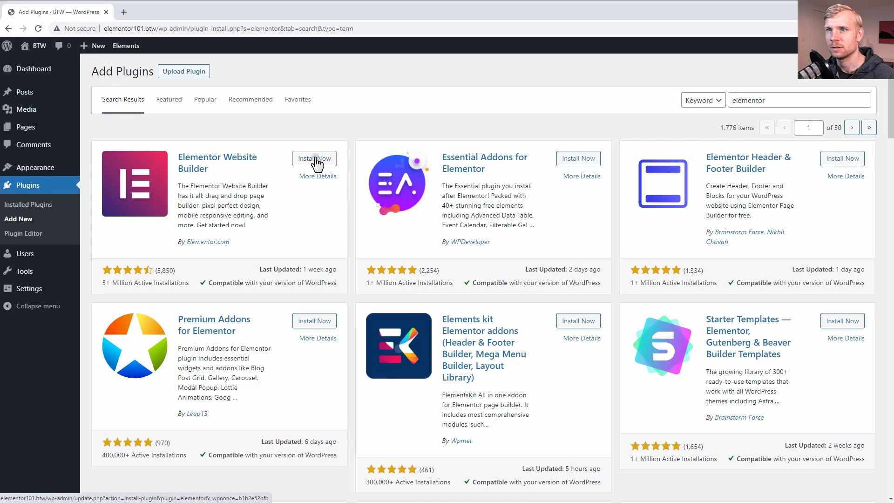
- Install and activate the Elementor Website Builder plugin
click(316, 159)
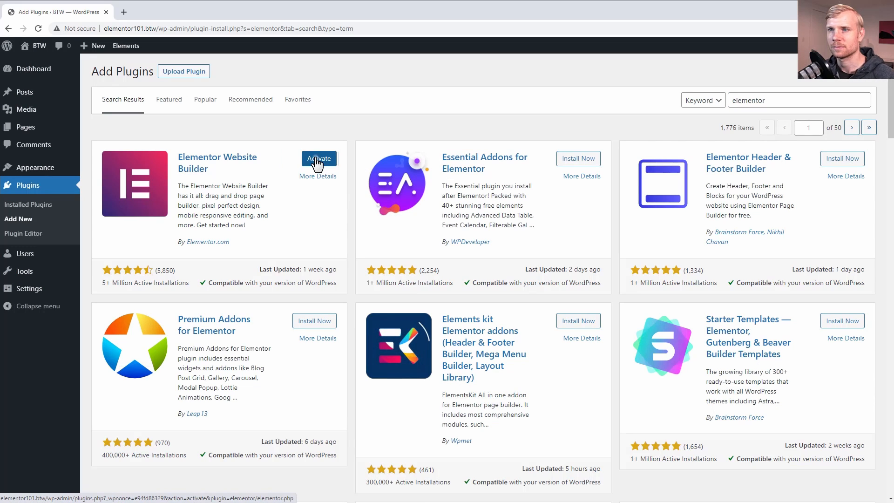
click(315, 159)
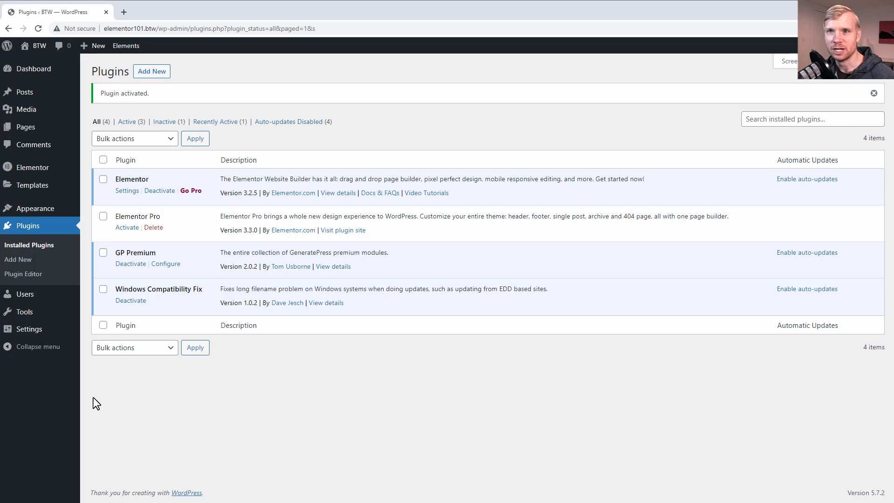
- Create a new page titled "Homepage", dismissing the block editor welcome guide, and open it for editing with Elementor
mouse_move(42, 128)
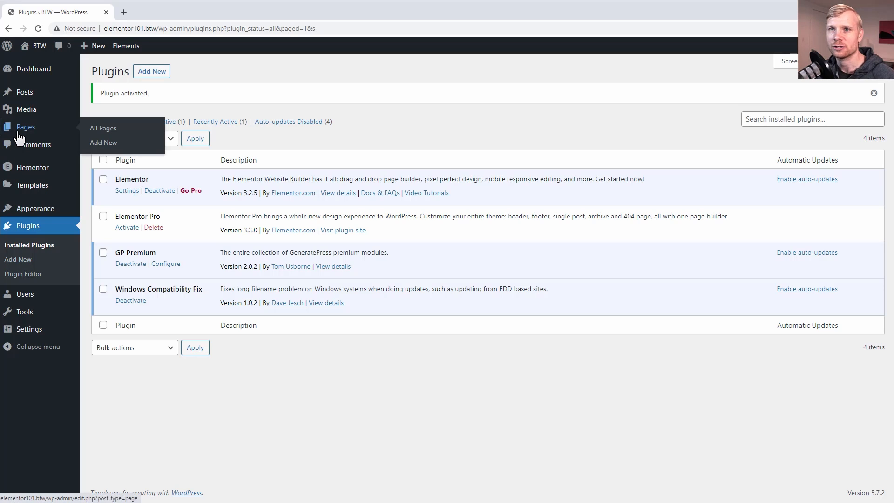
click(118, 144)
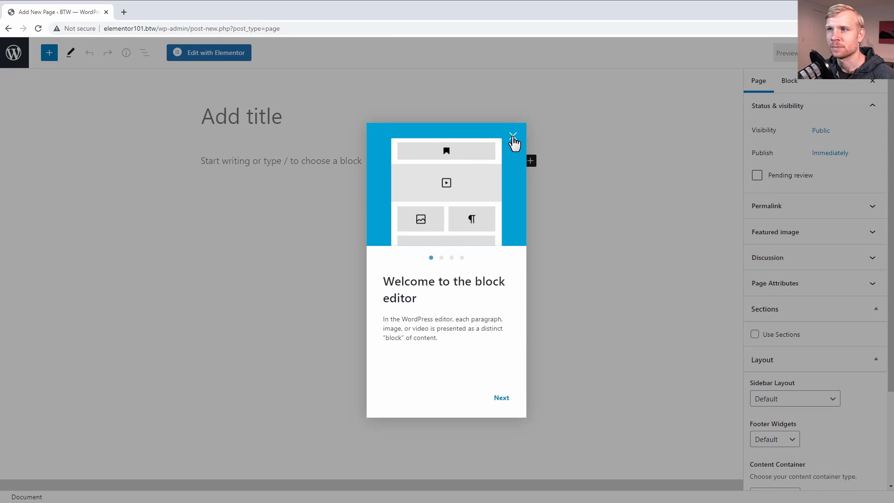
click(513, 136)
click(285, 120)
text(H)
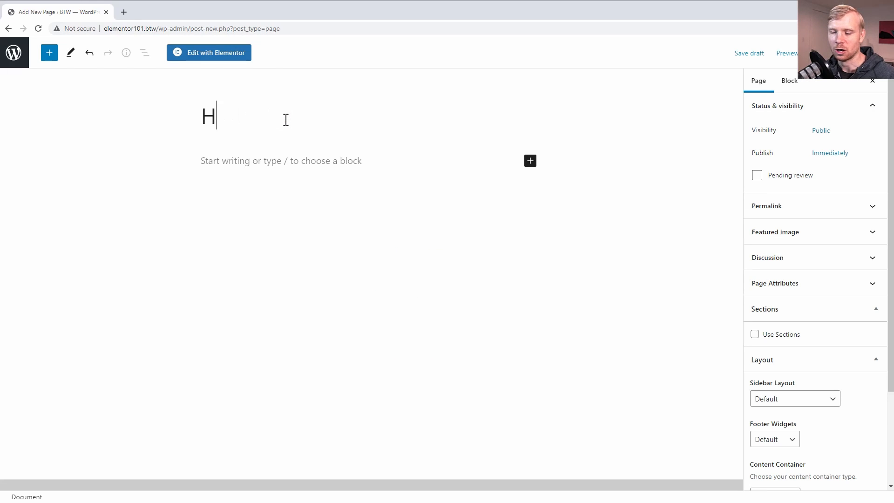
text(omepage)
key(Return)
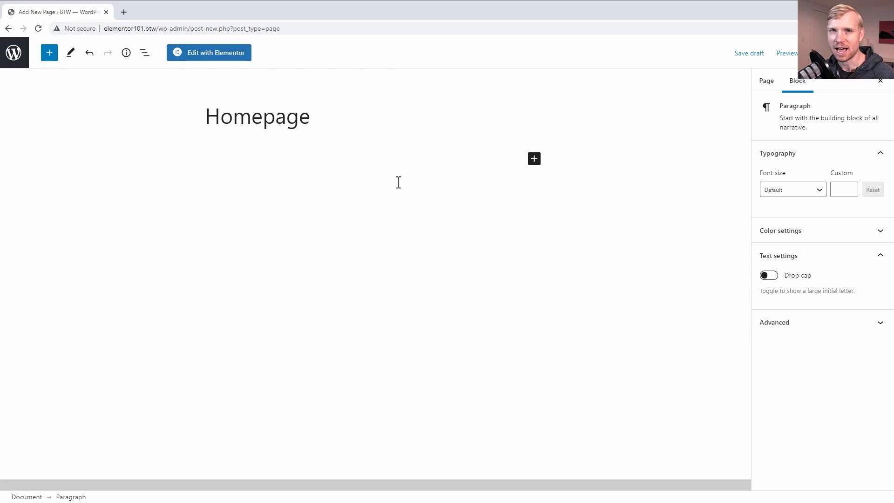
click(231, 55)
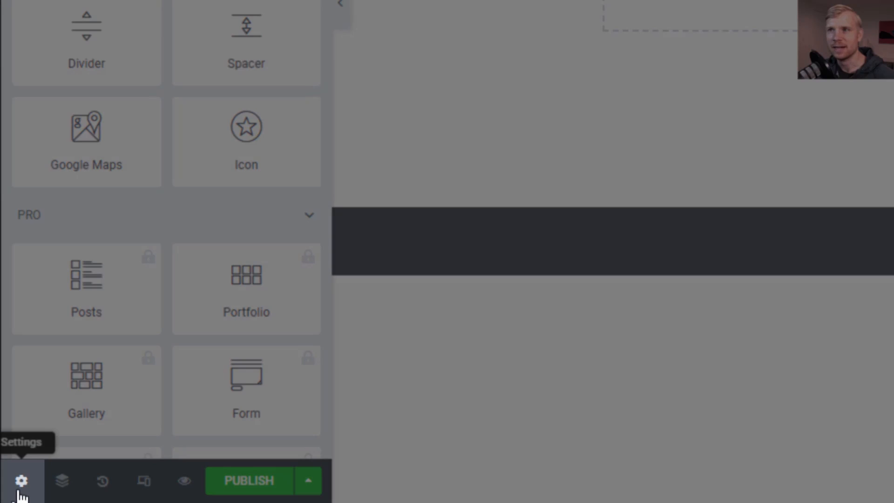
- Set the page layout of the Homepage to Elementor Canvas
click(20, 490)
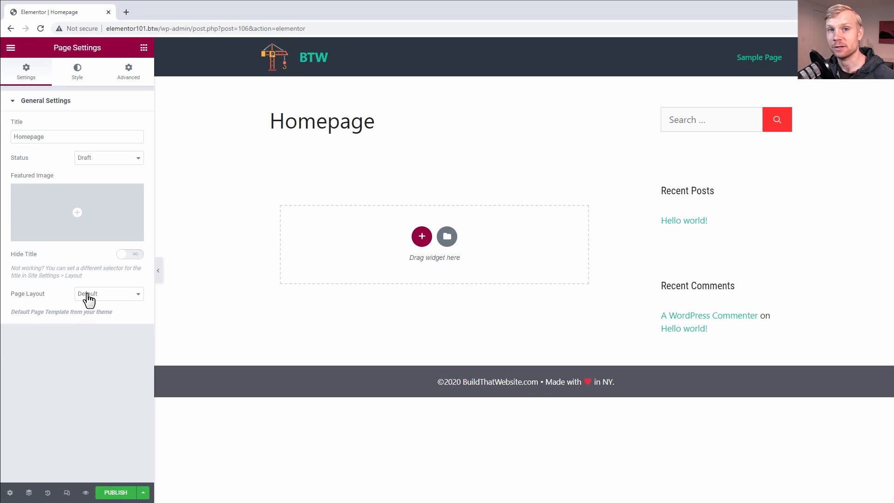
click(87, 294)
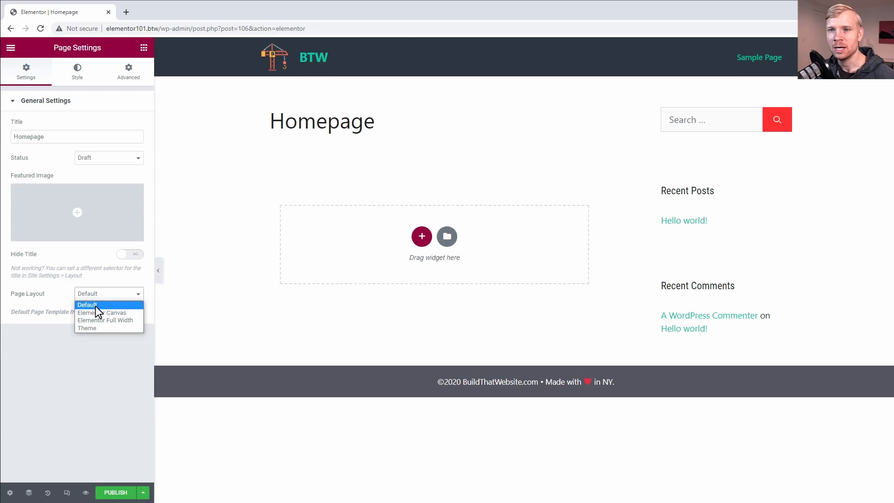
click(101, 312)
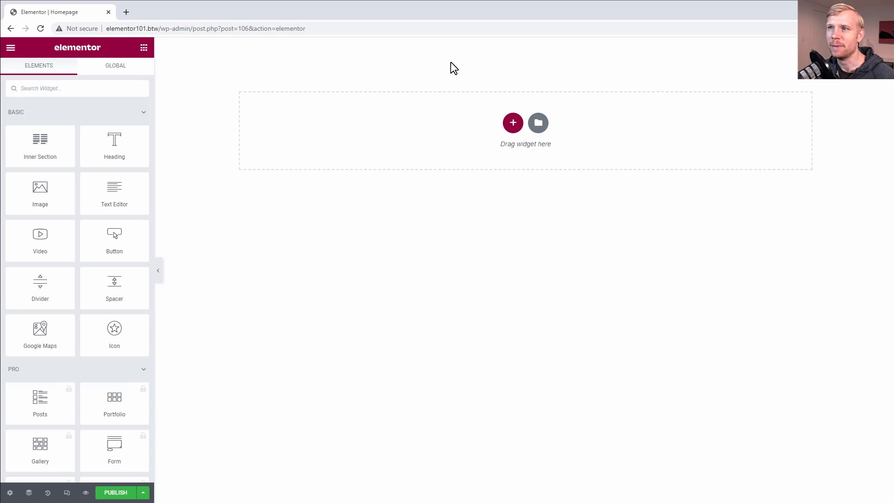
- Set the page layout of the Homepage to Elementor Full Width
click(9, 492)
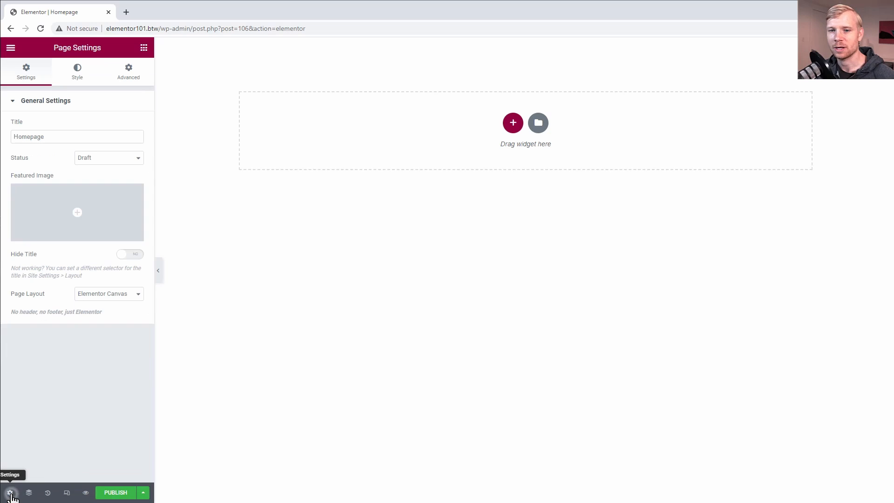
click(112, 296)
click(115, 320)
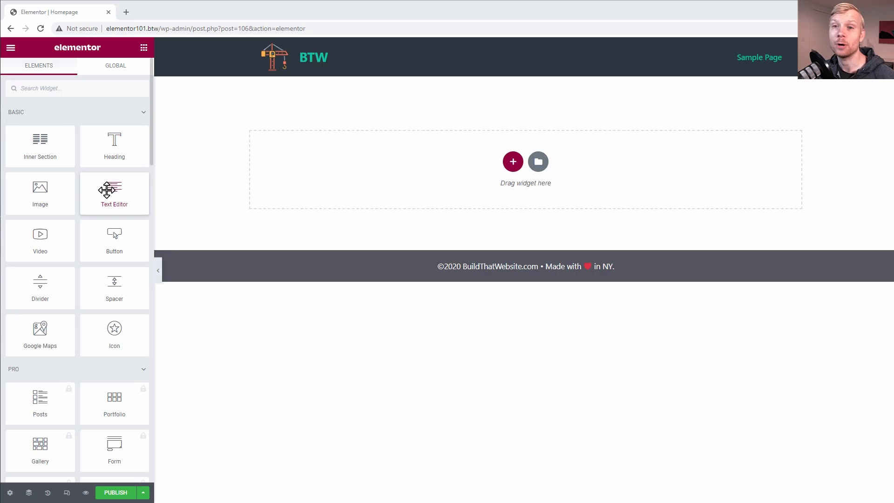
- Collapse the Pro widget category and look through the General and remaining widget categories
scroll(47, 378, down, 1)
scroll(48, 377, down, 2)
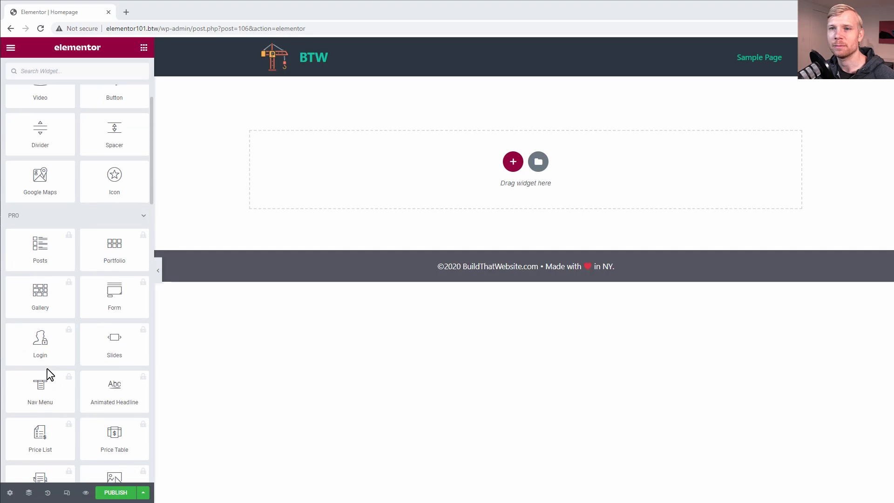
click(143, 217)
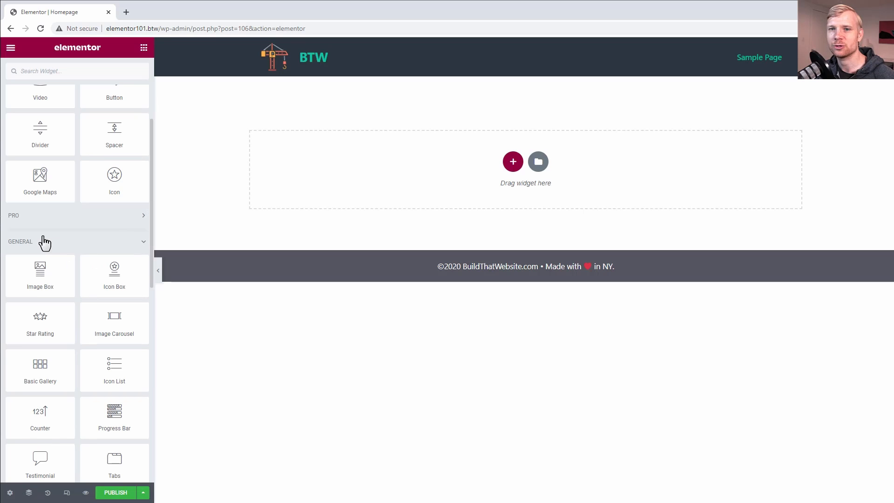
scroll(107, 261, down, 2)
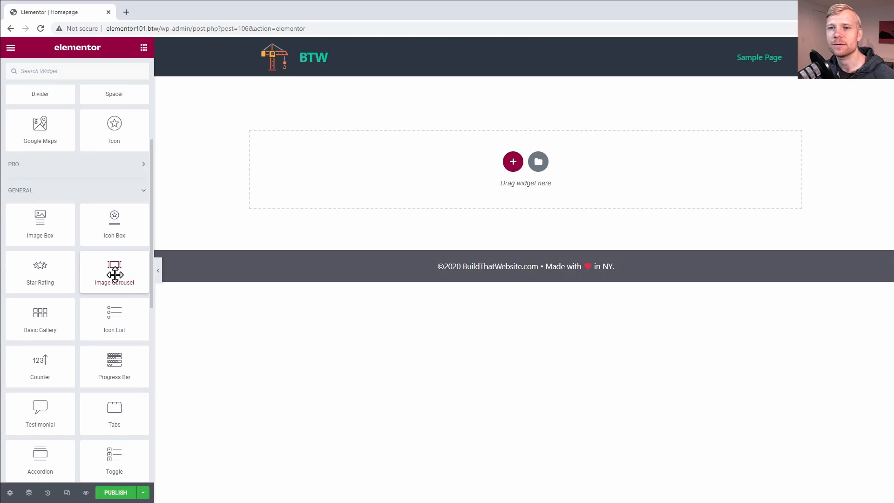
scroll(42, 232, down, 1)
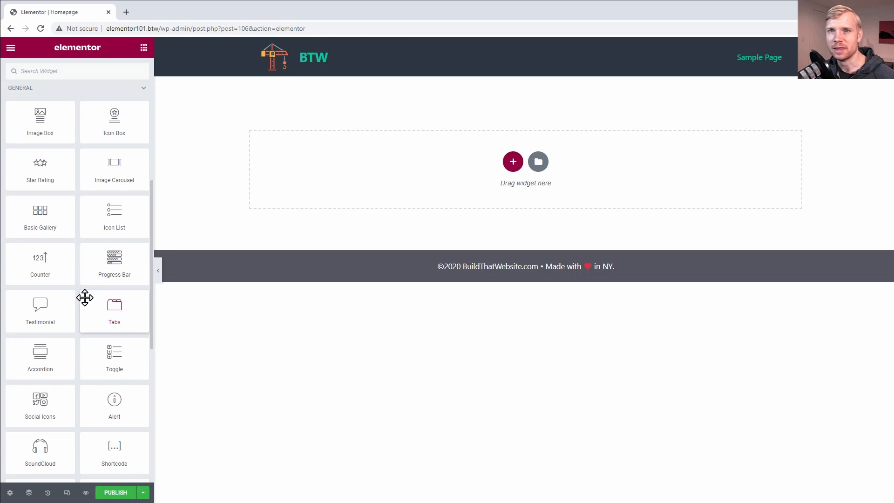
scroll(84, 298, up, 6)
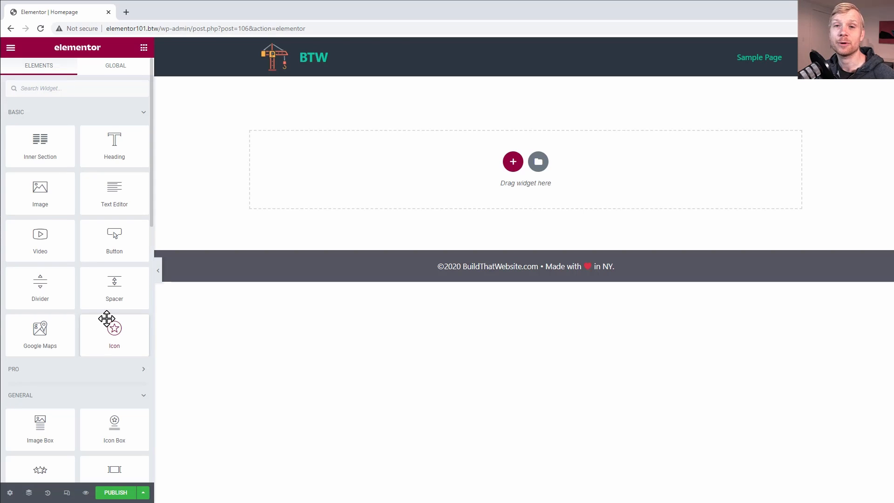
scroll(106, 318, down, 15)
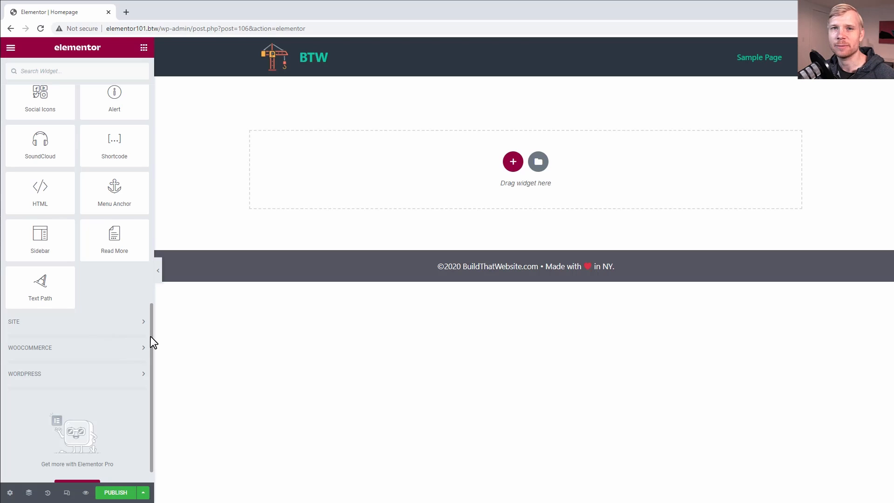
scroll(148, 329, up, 13)
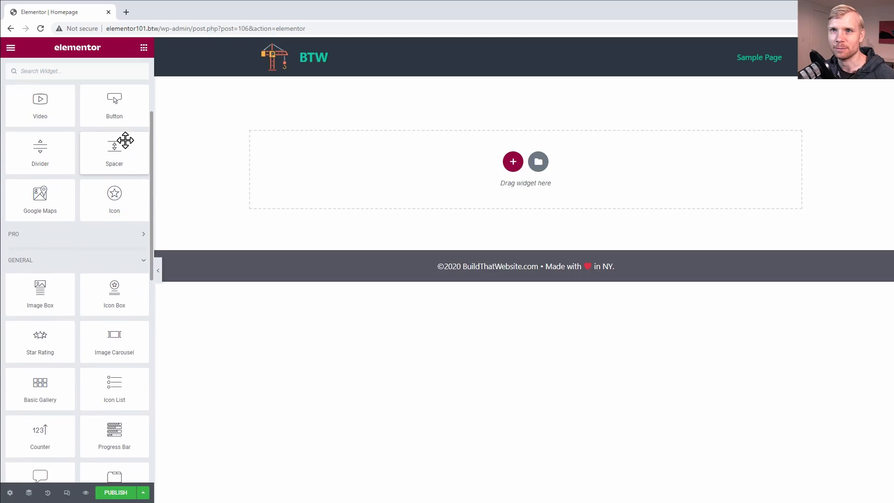
- Search the widgets for "star", place a Star Rating widget on the page and undo the addition
text(star)
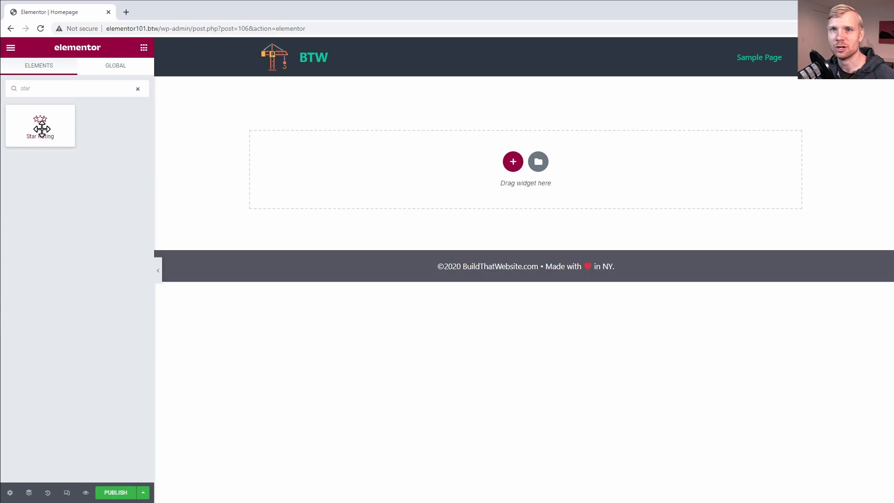
drag(40, 124, 533, 162)
key(ctrl+z)
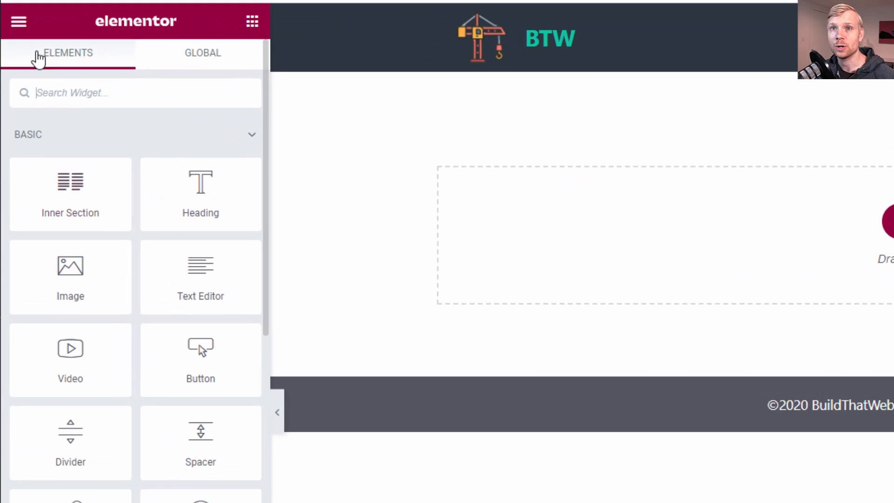
- Review the editor's main menu options, the page settings and the available page layout choices
click(19, 22)
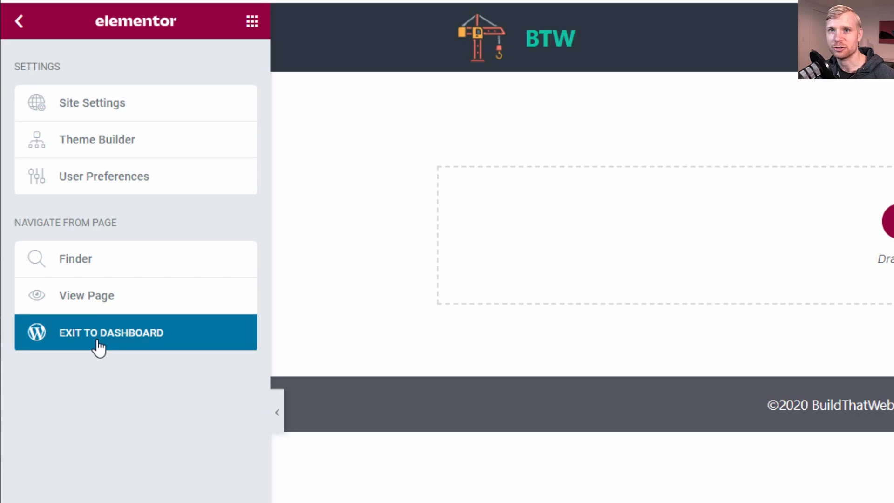
click(19, 22)
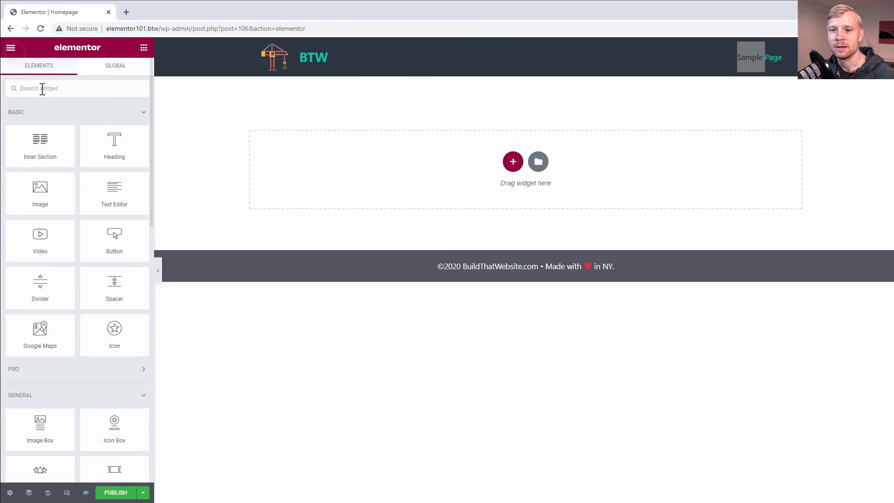
click(9, 492)
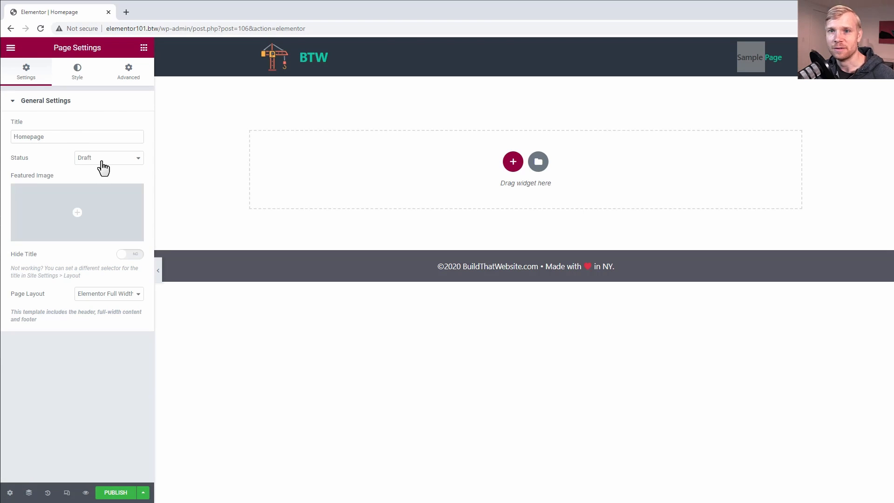
click(115, 294)
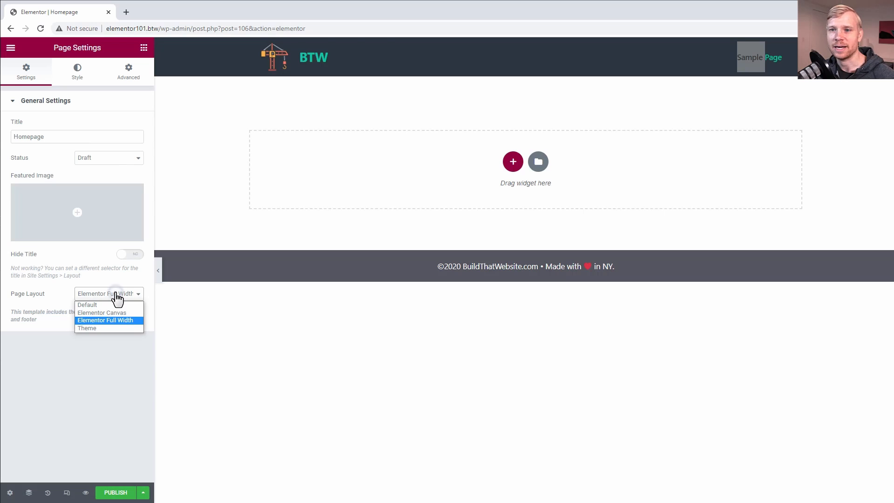
click(96, 280)
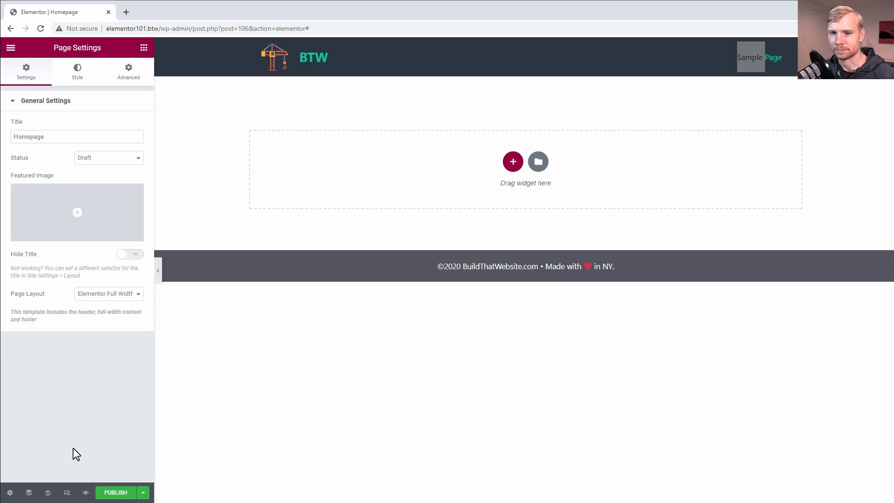
- Show the Navigator and the history of editing actions for the page
click(29, 492)
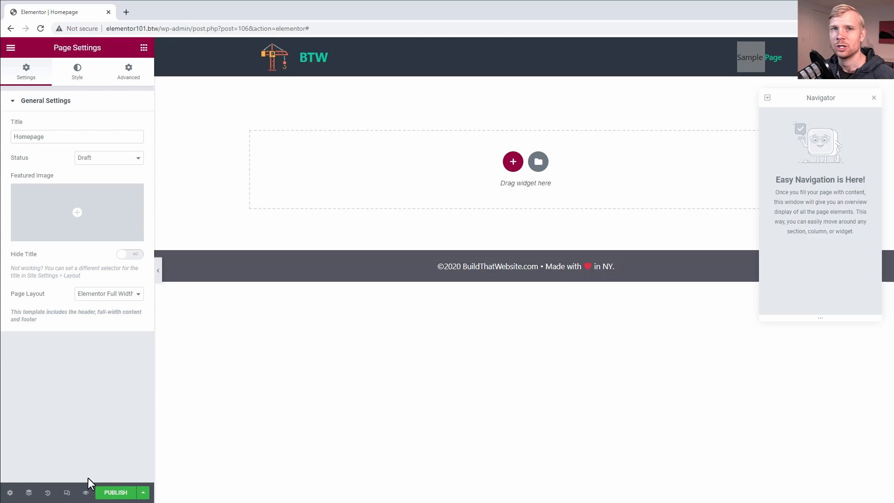
click(47, 493)
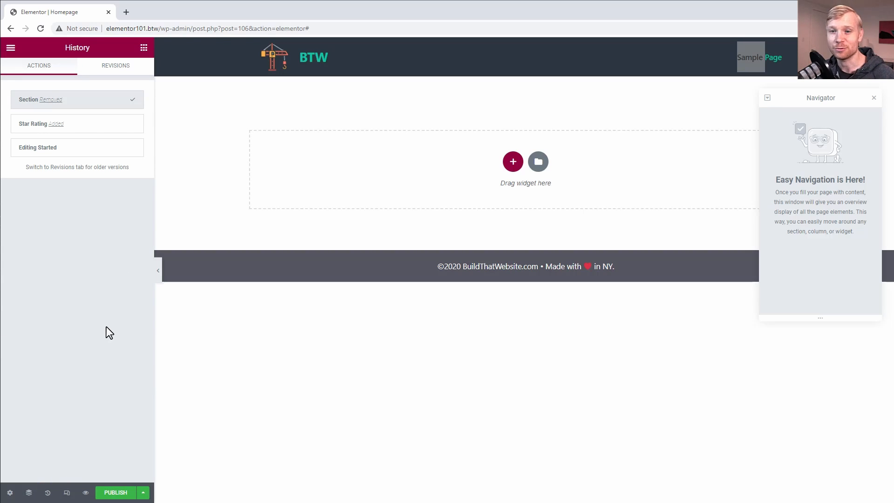
- Check the page in the tablet, mobile and desktop responsive views and in a separate browser preview, closing the preview
click(66, 492)
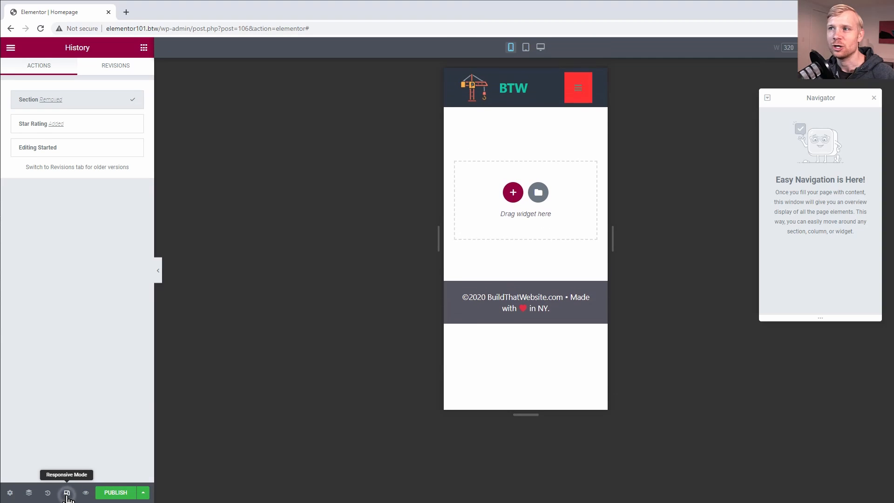
click(526, 49)
click(511, 48)
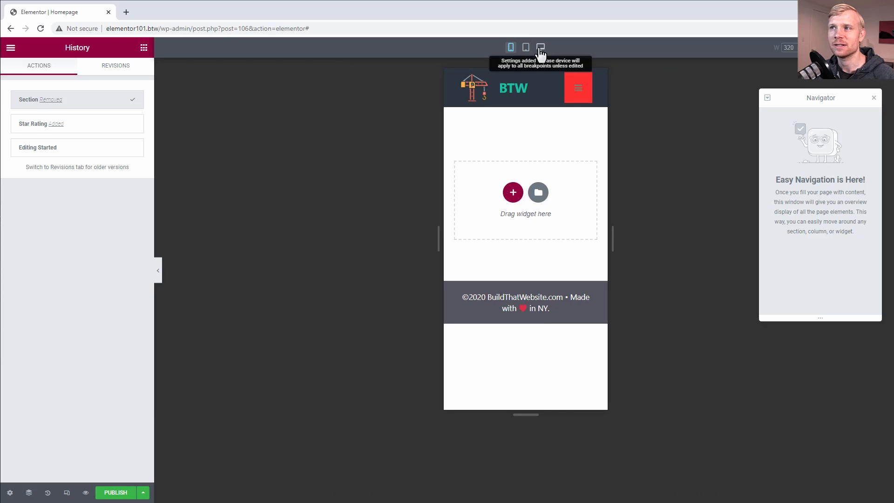
click(540, 49)
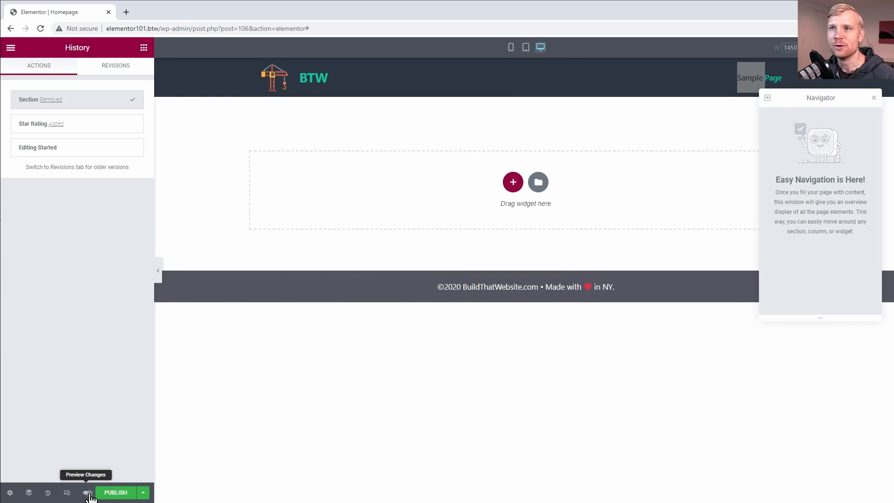
click(87, 494)
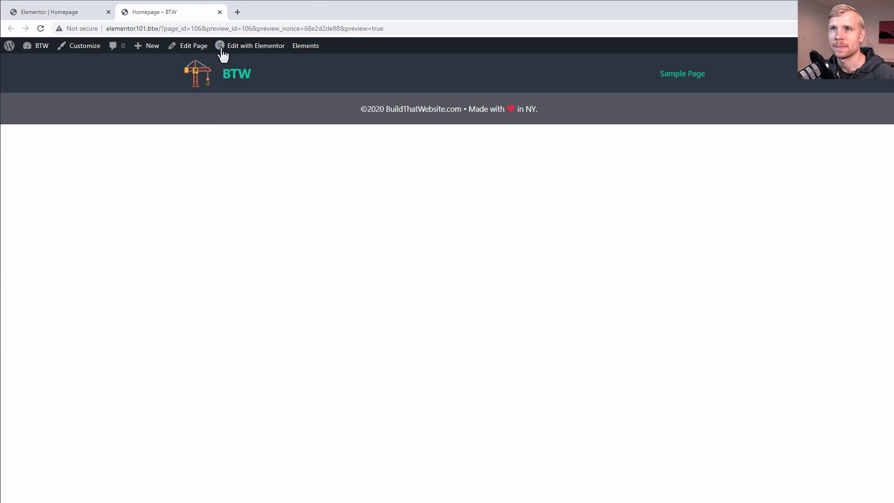
click(219, 12)
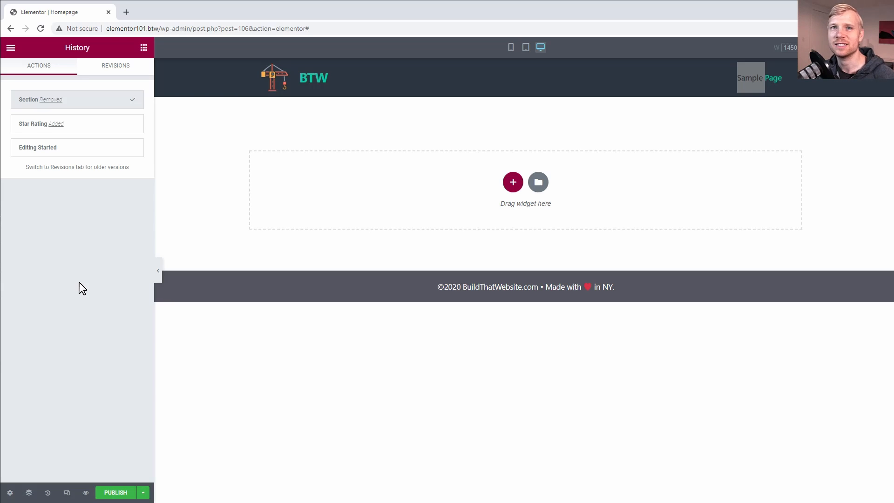
- Return to the widget list and add a Heading widget to the empty page area
click(143, 48)
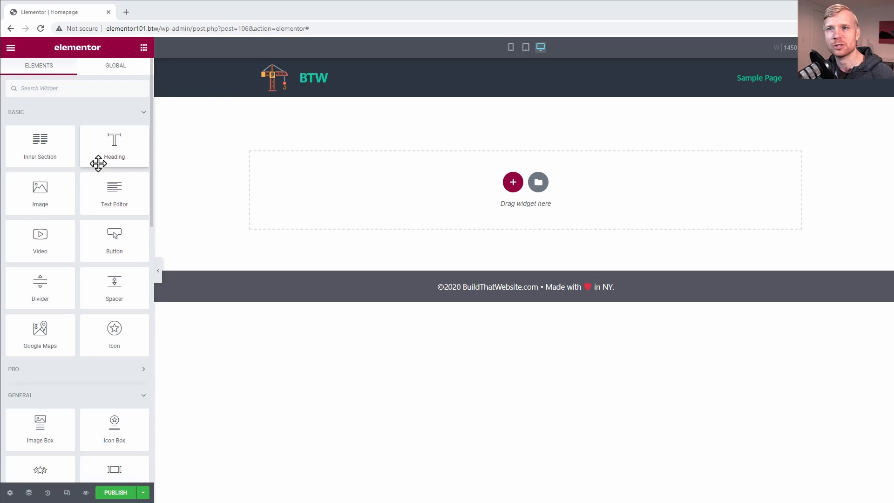
drag(98, 163, 477, 174)
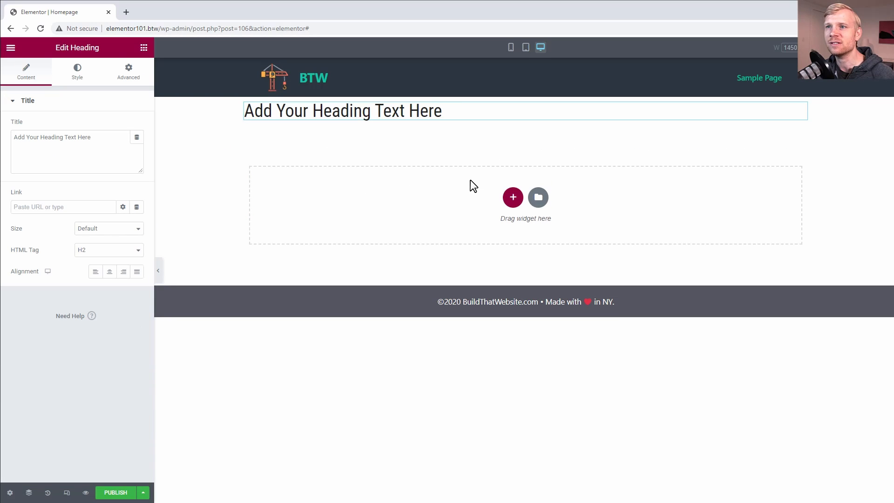
- Show the Navigator and examine the settings of the section, its column and the Heading widget in turn
click(28, 493)
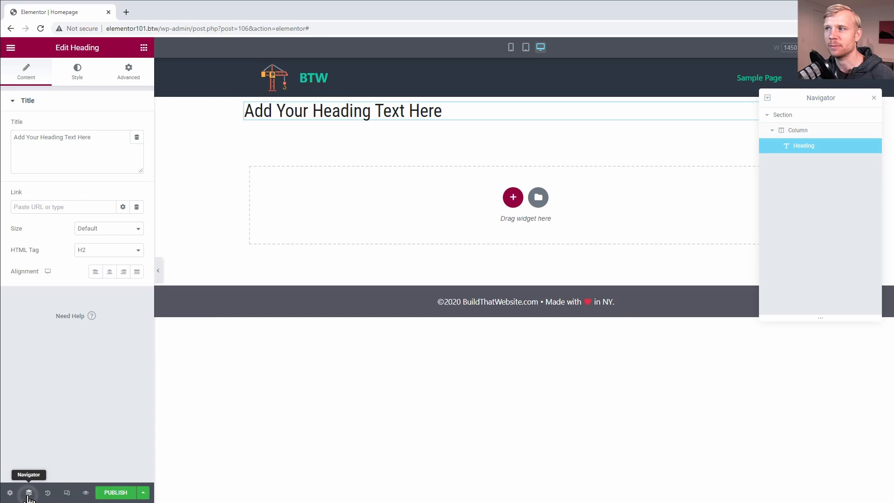
click(797, 120)
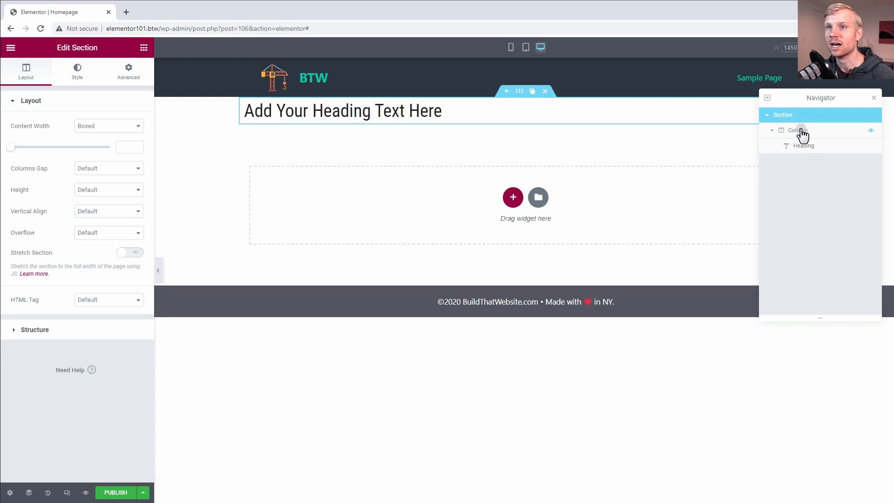
click(801, 131)
click(802, 148)
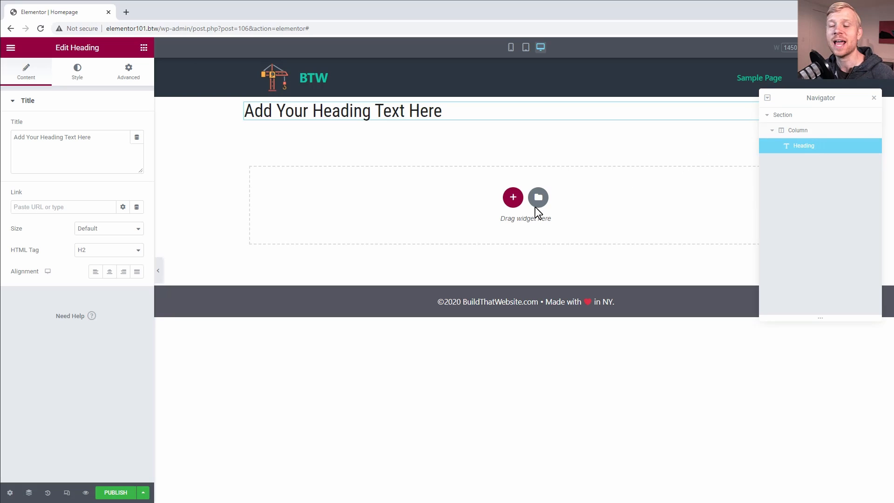
- Add a second Heading widget and an Image widget beneath the first heading
click(144, 47)
drag(96, 144, 339, 117)
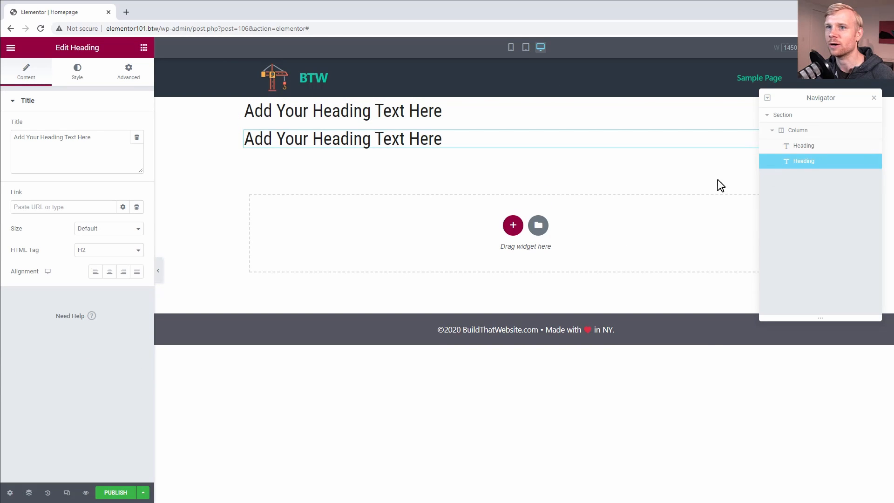
click(144, 47)
drag(40, 191, 357, 151)
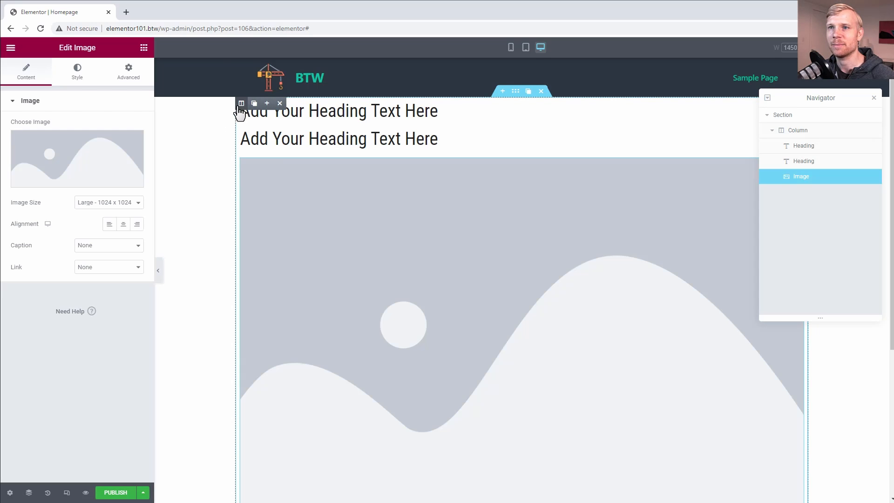
- Select the column to view its settings, and delete the Image widget through the Navigator
click(241, 103)
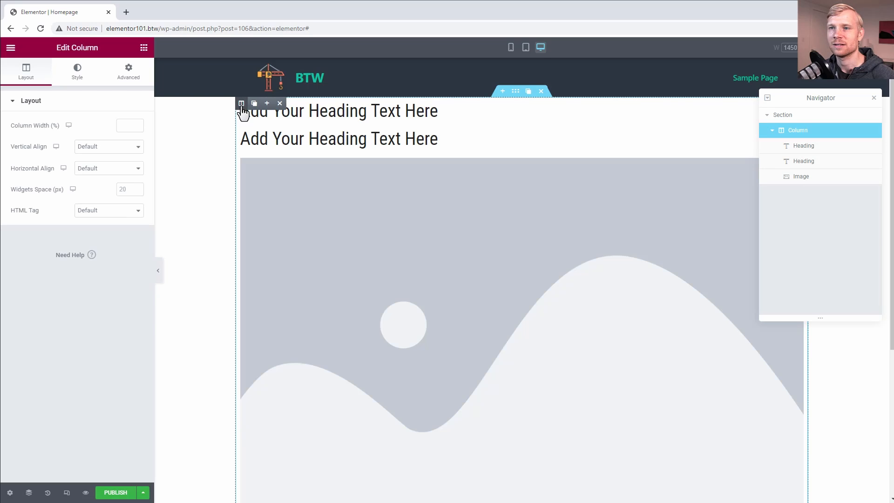
click(198, 145)
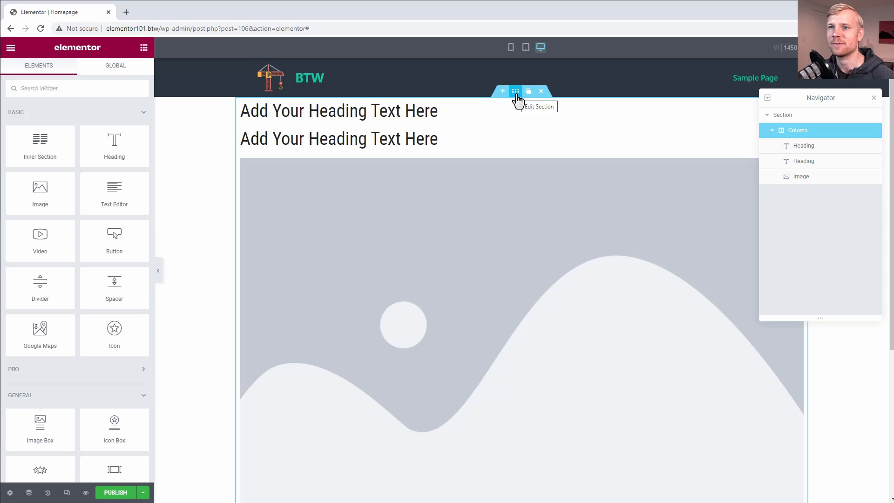
click(804, 177)
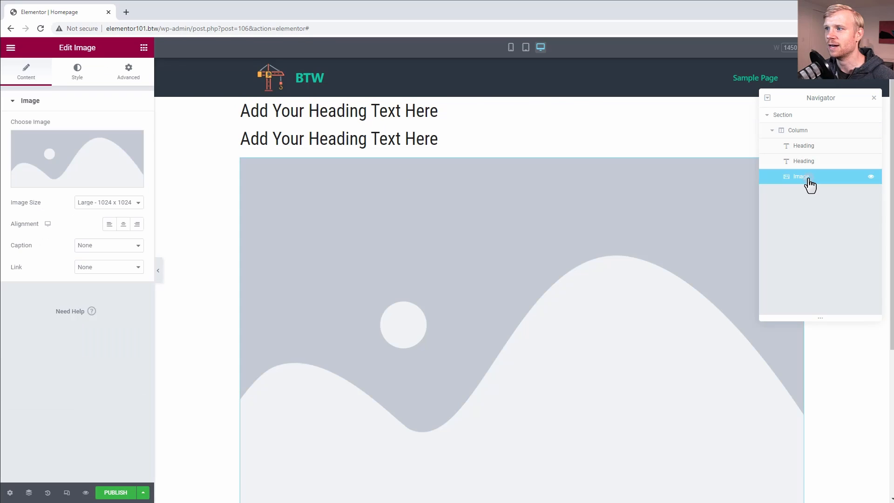
right_click(808, 177)
click(842, 306)
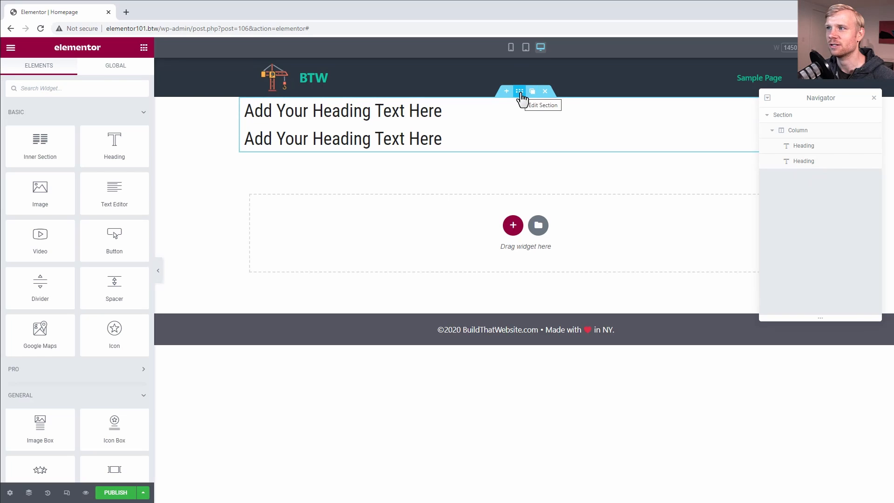
- Move the Navigator clear of the page content and duplicate the column containing the two headings
drag(833, 109, 847, 254)
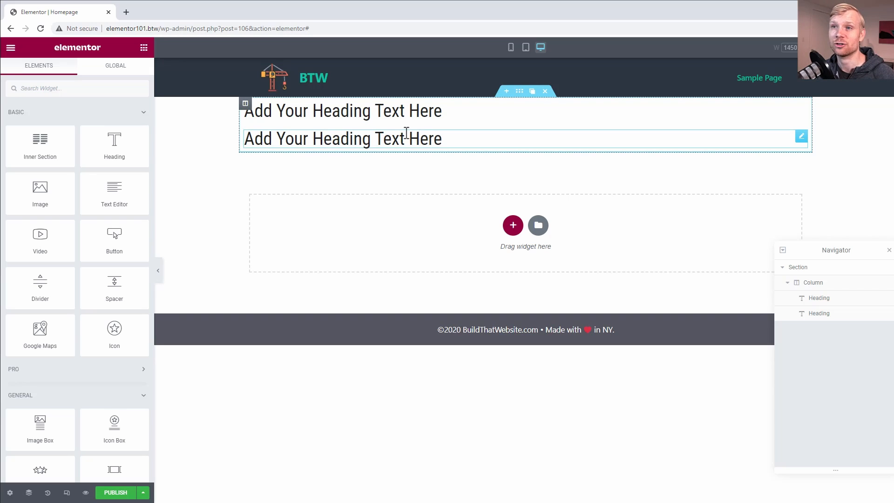
click(427, 122)
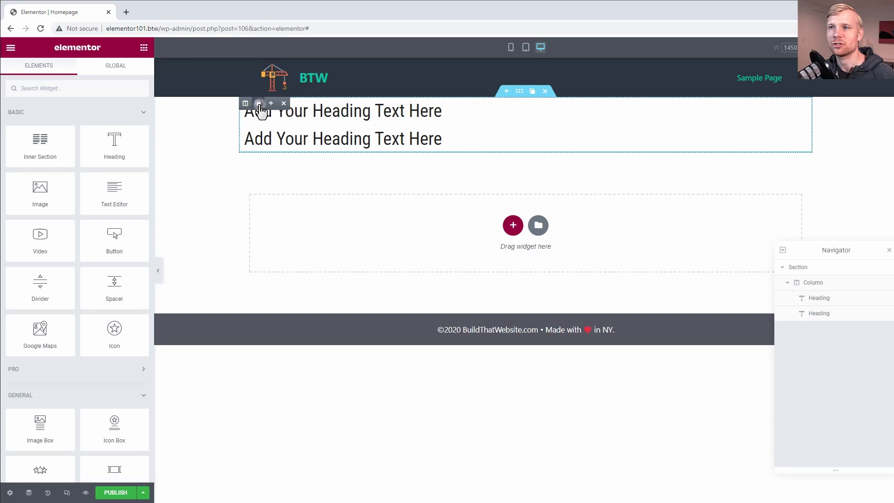
click(258, 104)
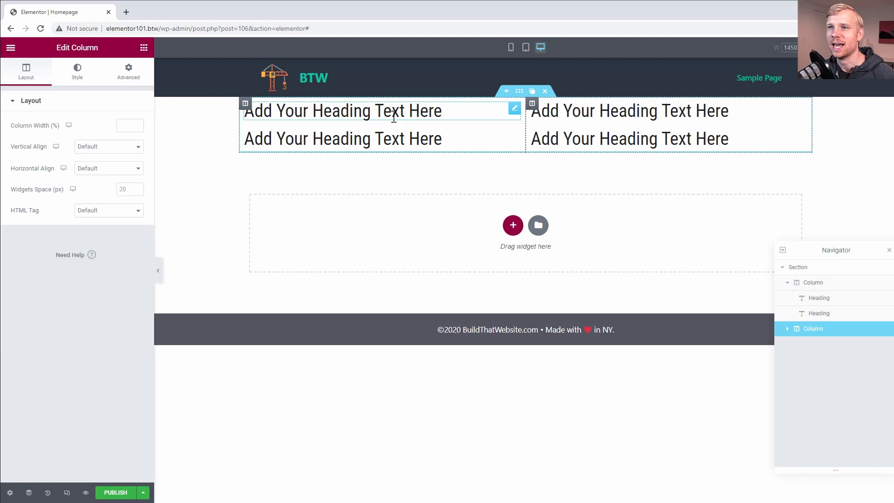
- Narrow the left column to about 45.7% and set its widgets space to 60 px
drag(527, 127, 503, 122)
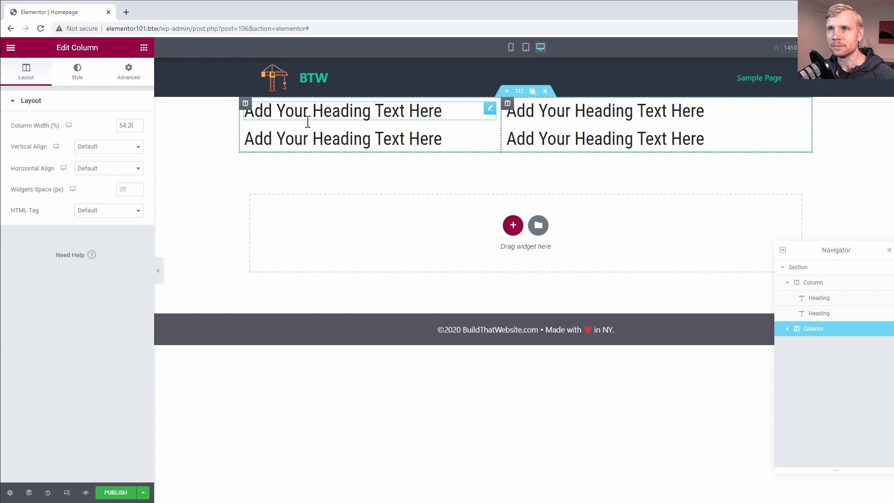
click(245, 106)
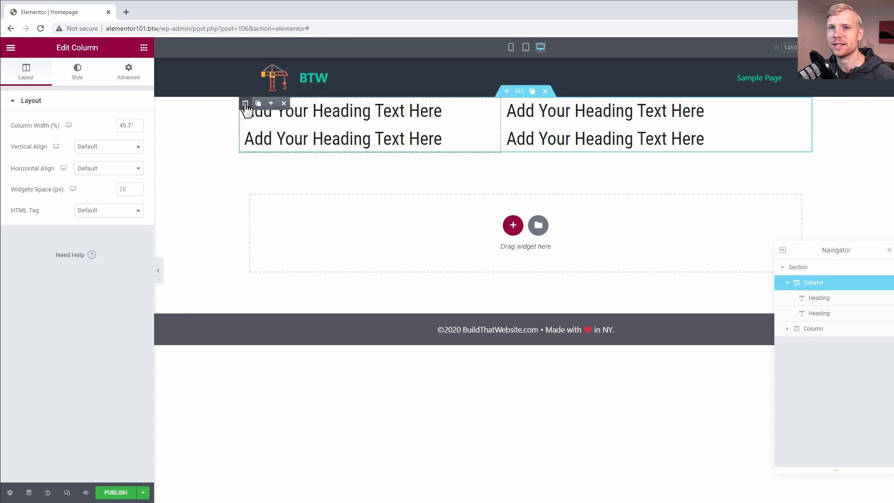
click(127, 190)
text(60)
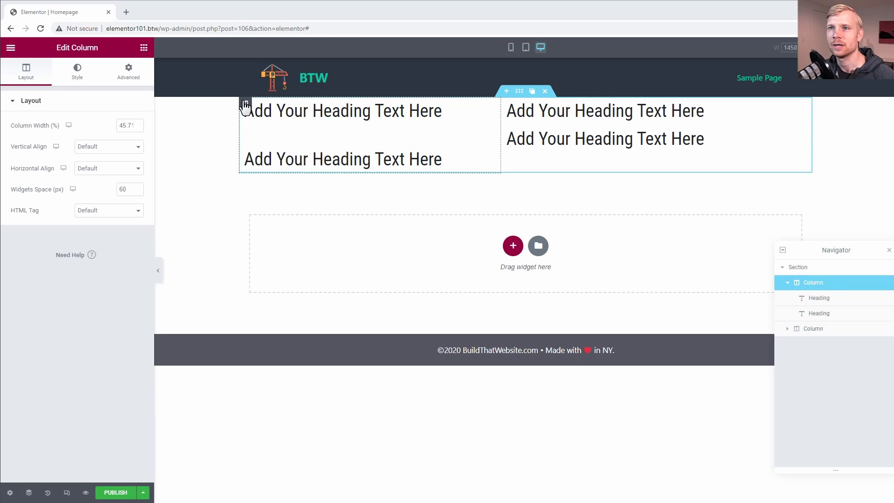
- Delete the existing section and add a new section with two equal columns
click(544, 91)
click(512, 184)
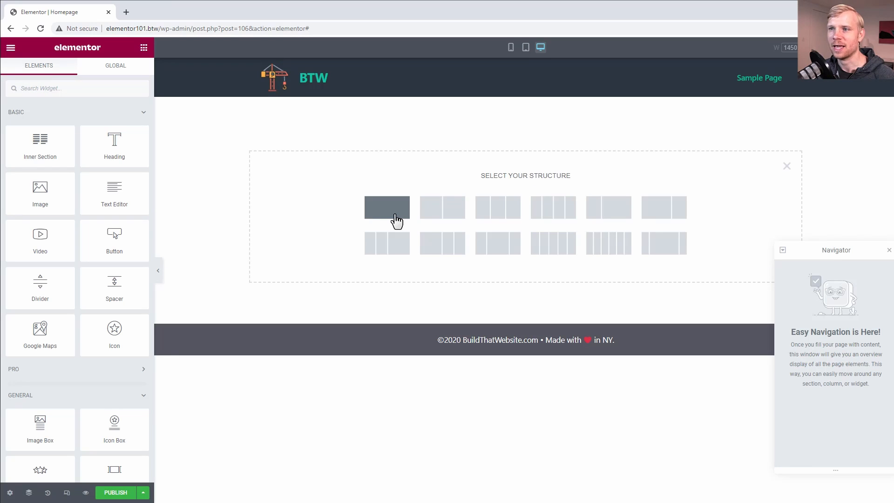
click(443, 217)
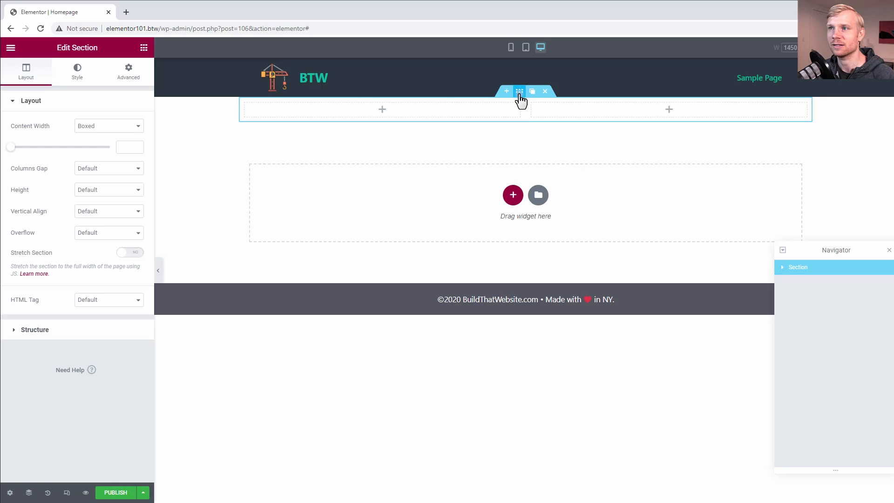
- Set the section's height to Min Height with a minimum height of 300 px
click(92, 190)
click(93, 215)
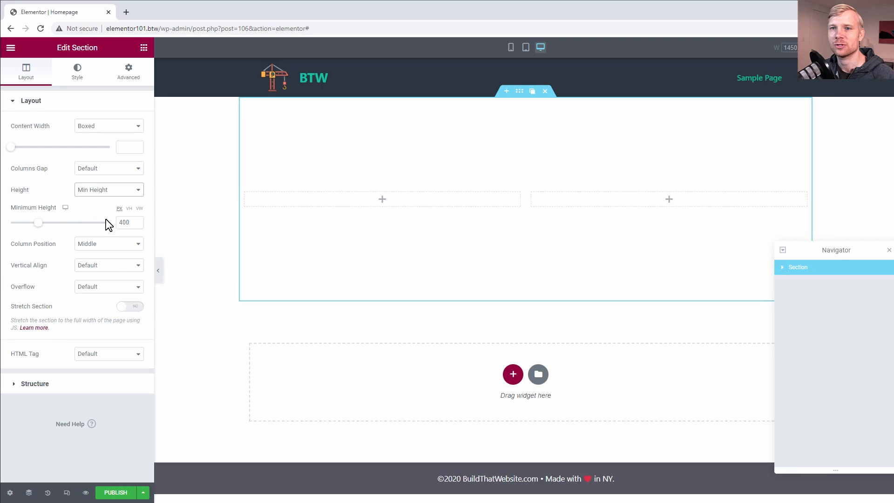
double_click(123, 222)
text(300)
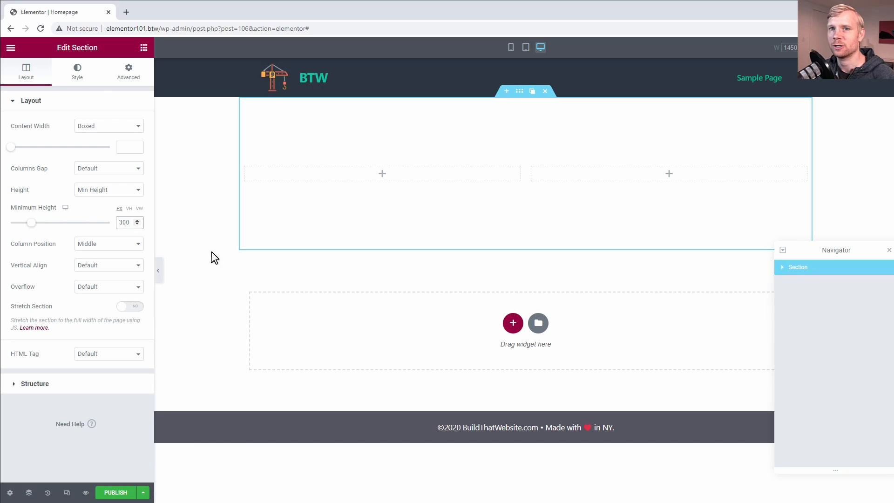
- Give the section a Classic background in turquoise, color #52FFF1
click(86, 74)
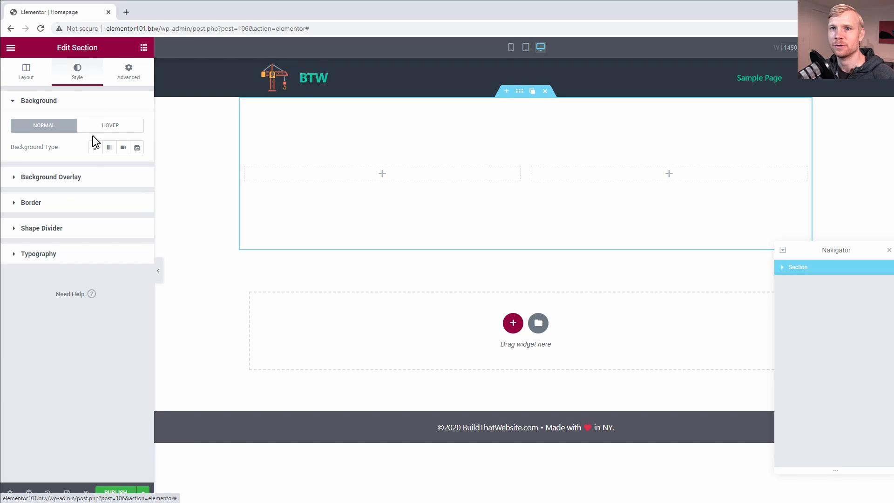
click(95, 148)
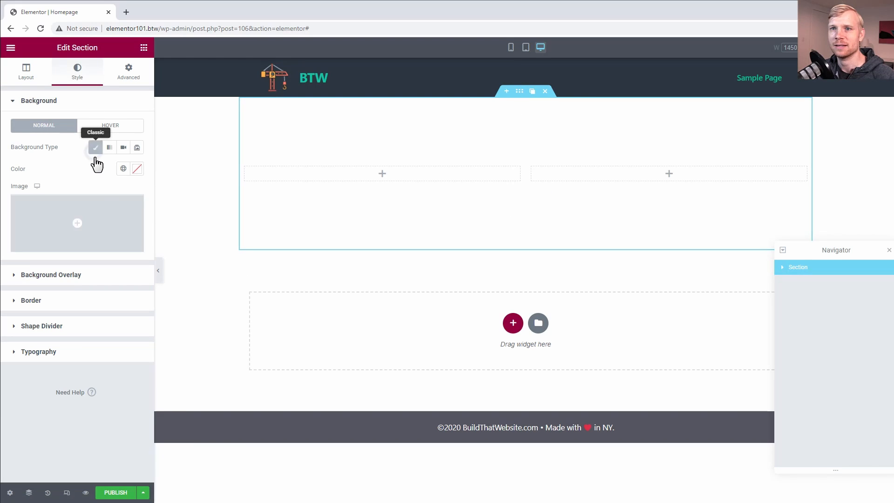
click(137, 169)
click(76, 301)
click(99, 206)
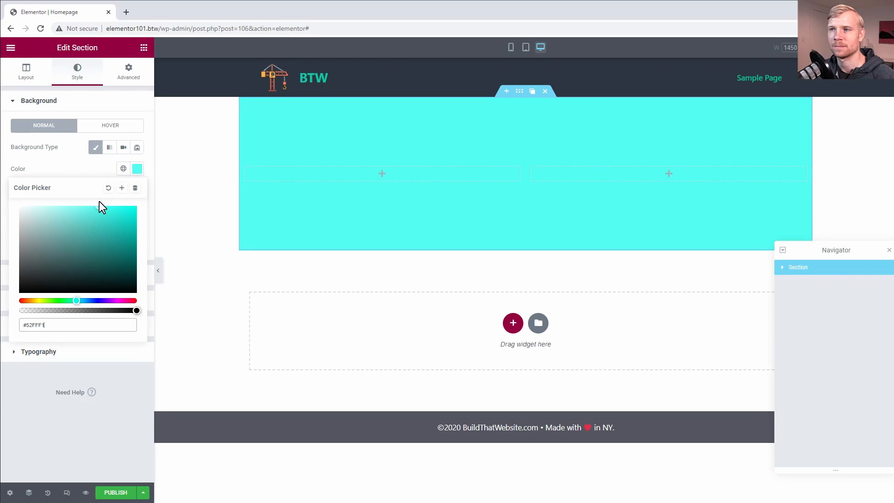
click(76, 89)
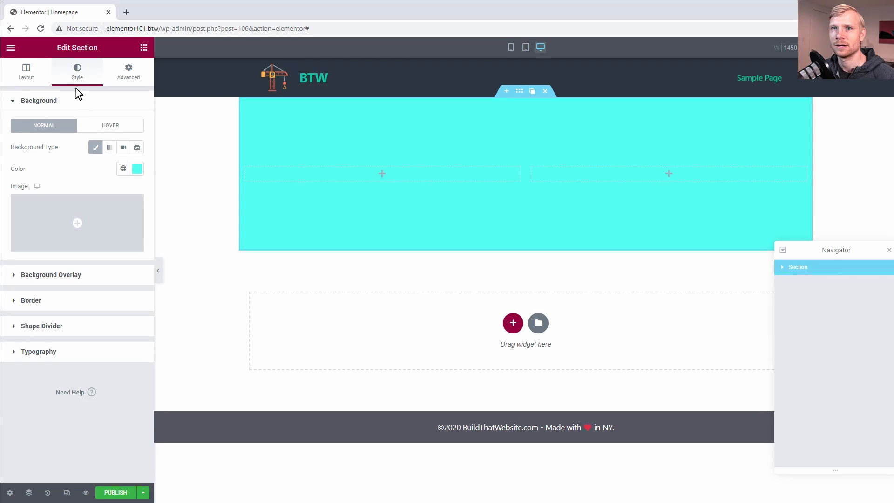
- Place a Heading widget with a Text Editor widget below it in the left column, and an Image widget in the right column
click(144, 47)
drag(114, 140, 374, 176)
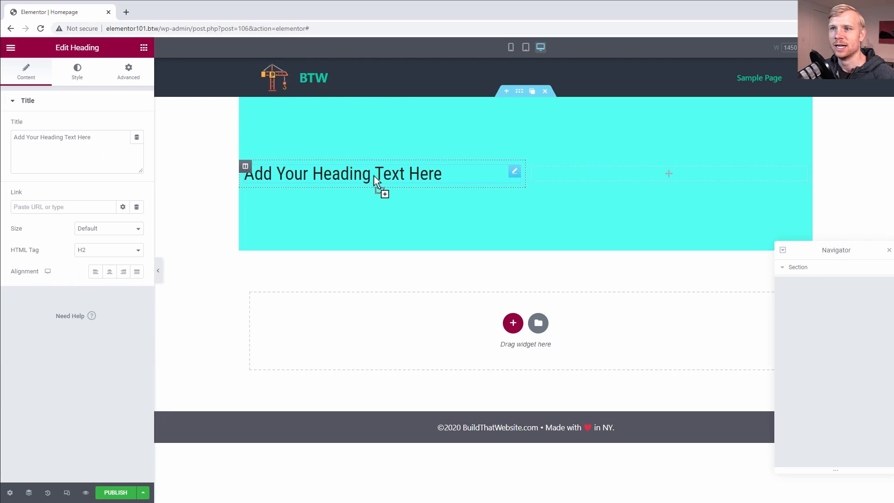
click(136, 81)
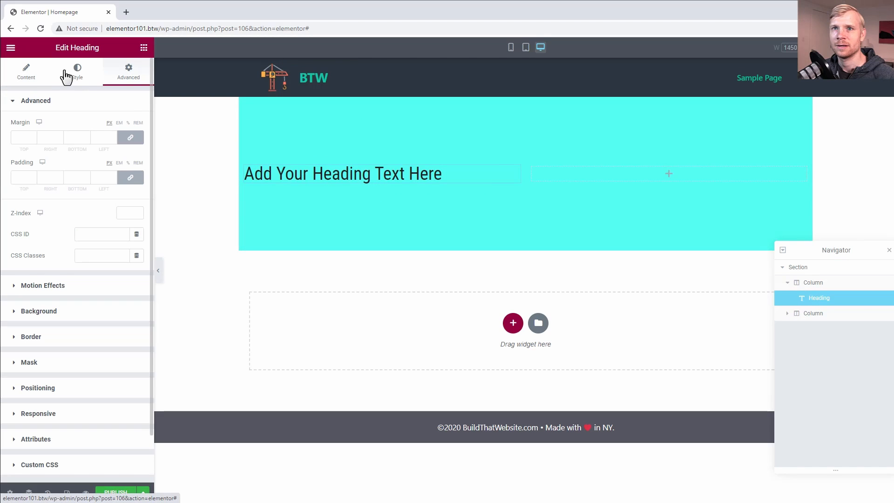
click(144, 48)
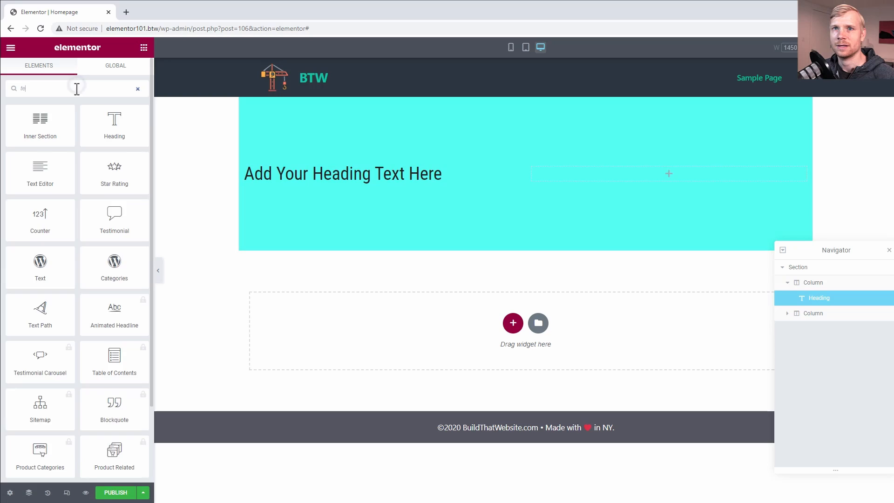
text(tex)
drag(111, 125, 373, 190)
click(144, 49)
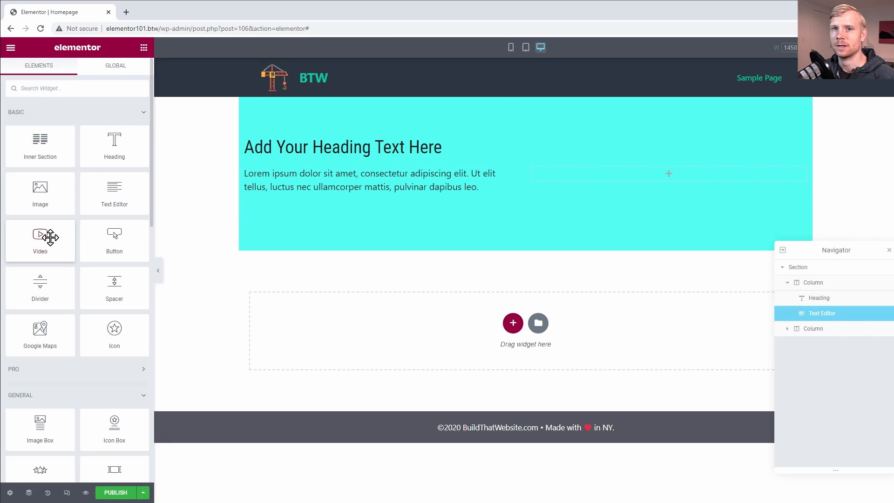
drag(43, 202, 649, 180)
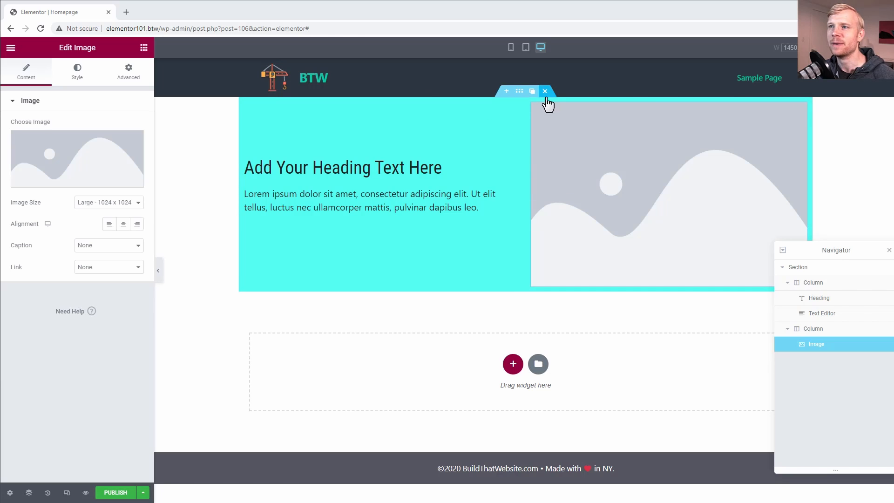
- Set the section's top and bottom padding to 50 px, and link the values so all sides get 50 px
click(519, 92)
click(129, 72)
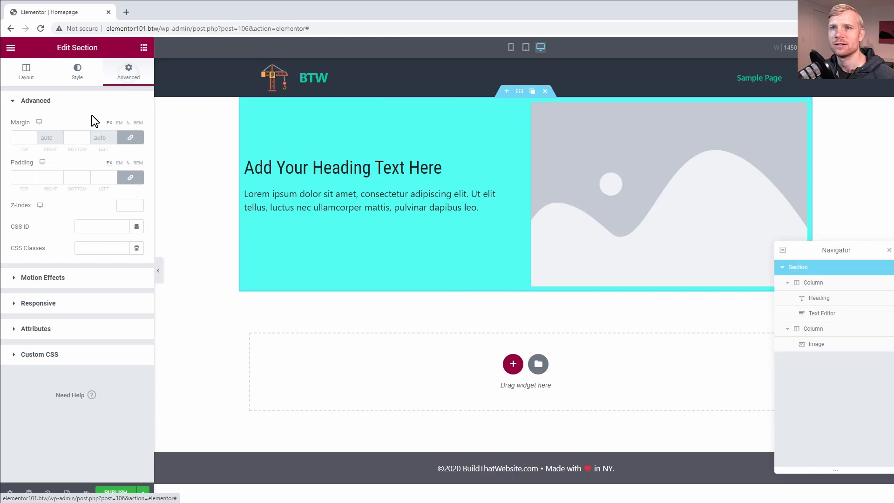
click(131, 178)
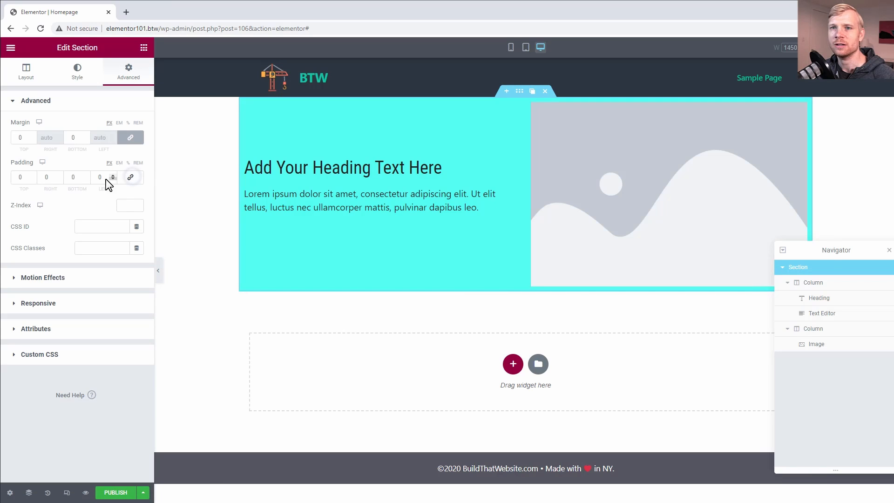
double_click(28, 176)
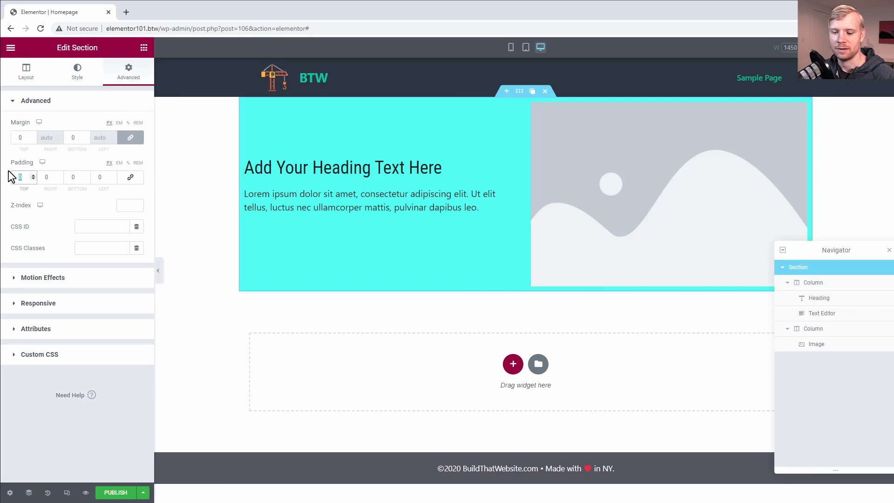
text(50)
double_click(77, 177)
text(50)
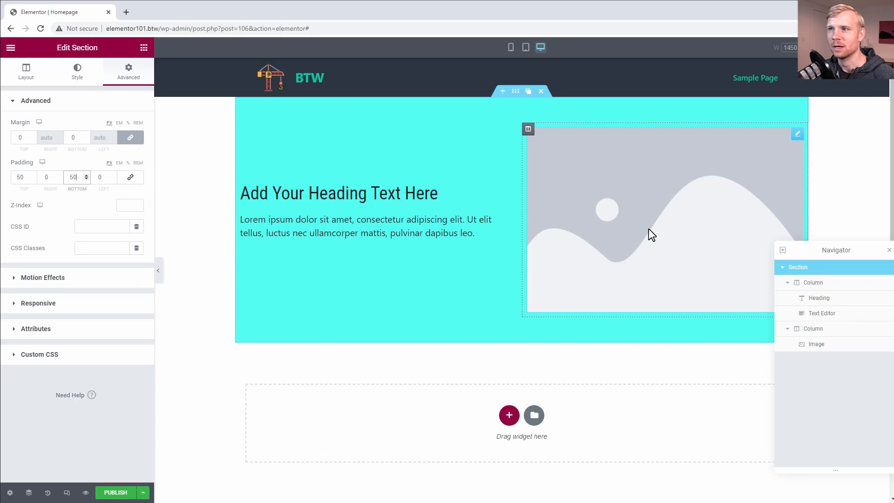
click(131, 179)
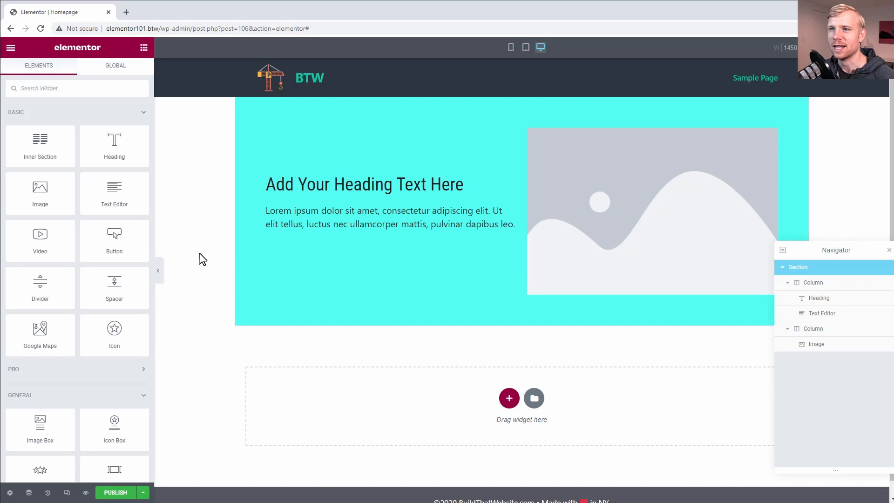
- Give the column holding the image a solid border, 2 px wide on all sides
mouse_move(528, 131)
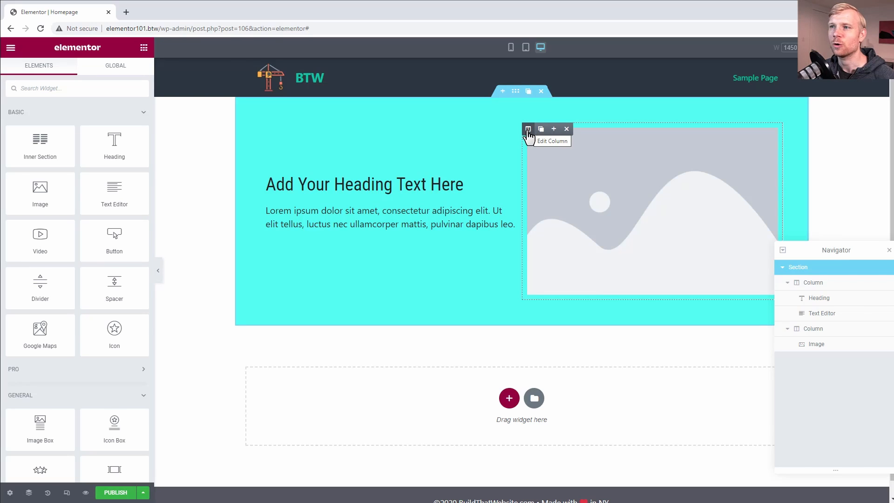
click(528, 131)
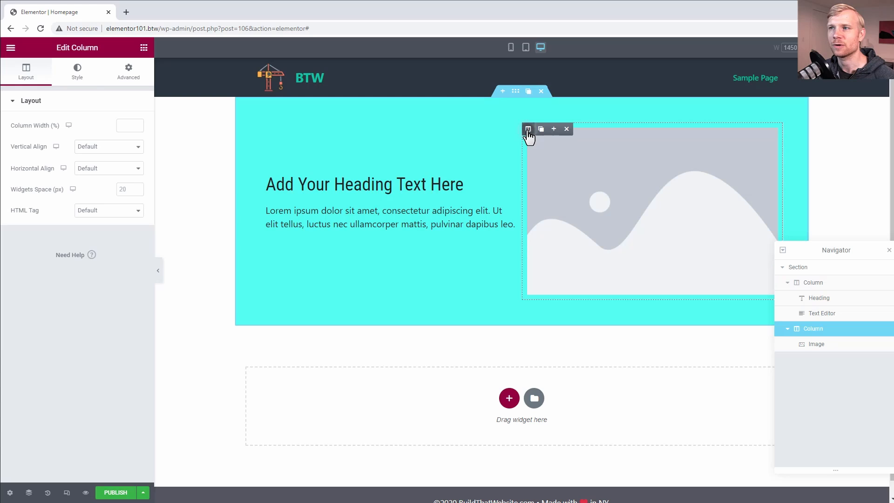
click(89, 78)
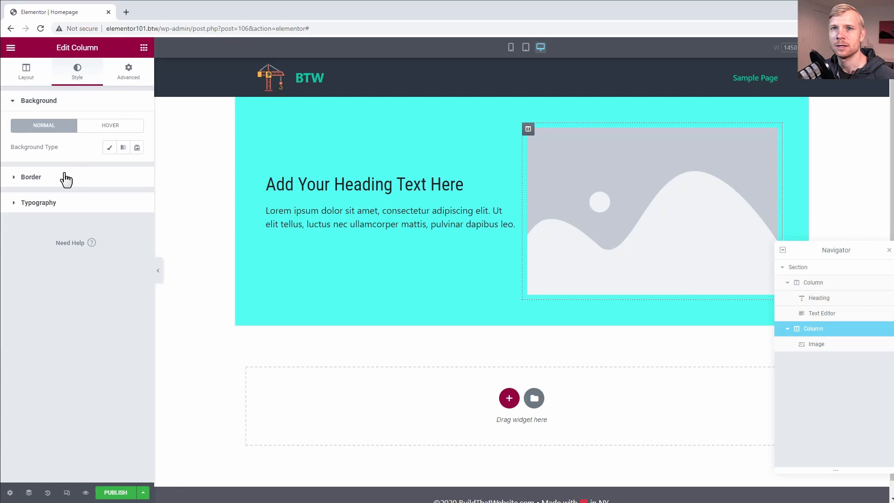
click(38, 181)
click(91, 174)
click(94, 191)
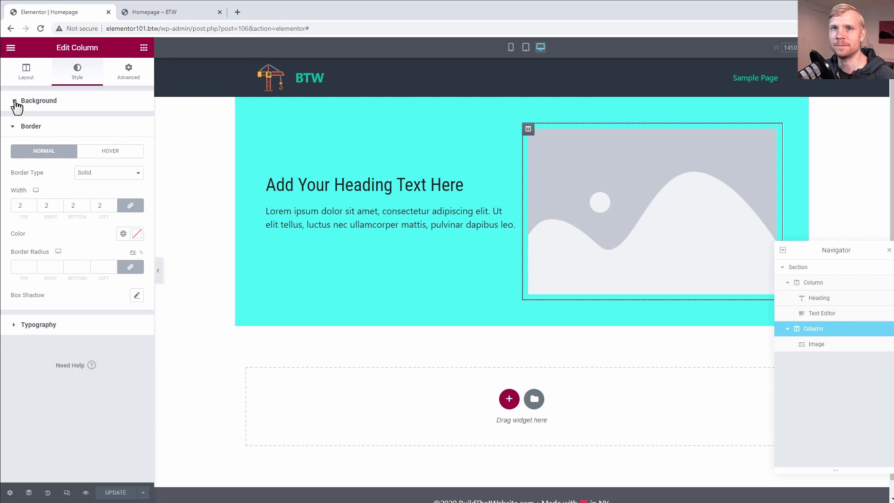
- Give the image column a Classic background in white, color #FFFFFF
click(17, 102)
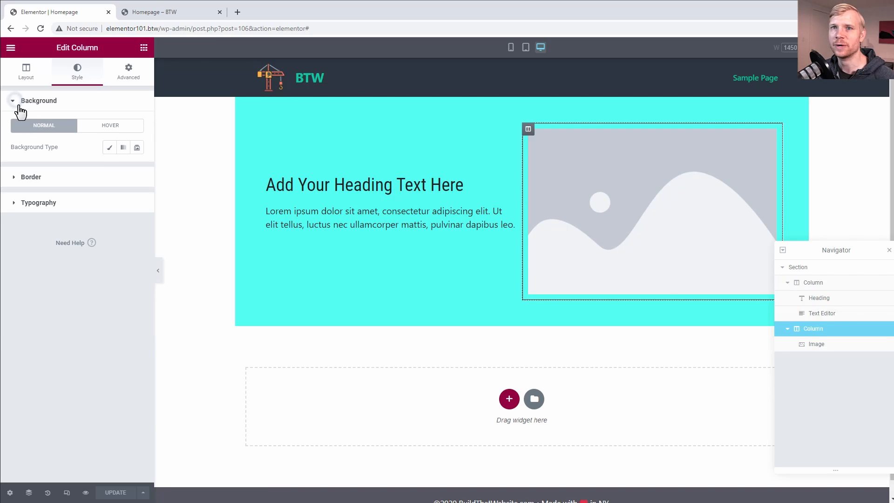
click(111, 150)
click(137, 169)
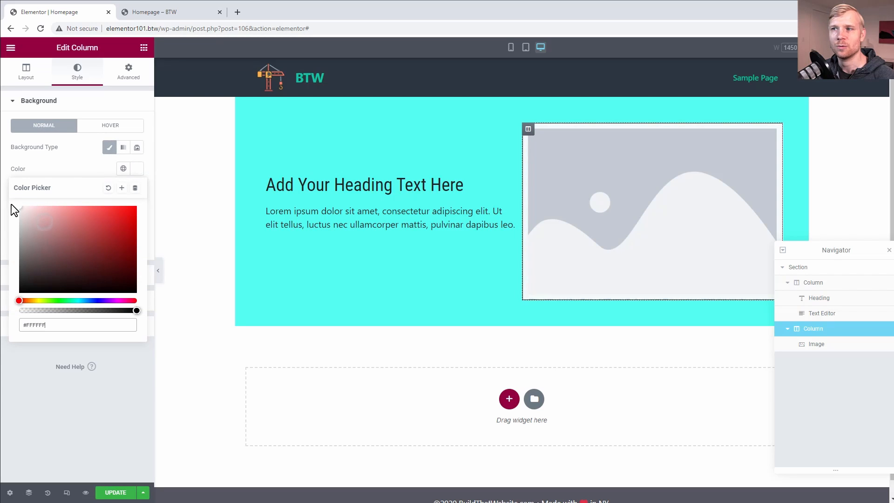
click(99, 131)
- Set the image column's padding to 25 px on all sides, and update the page to check its preview
click(124, 75)
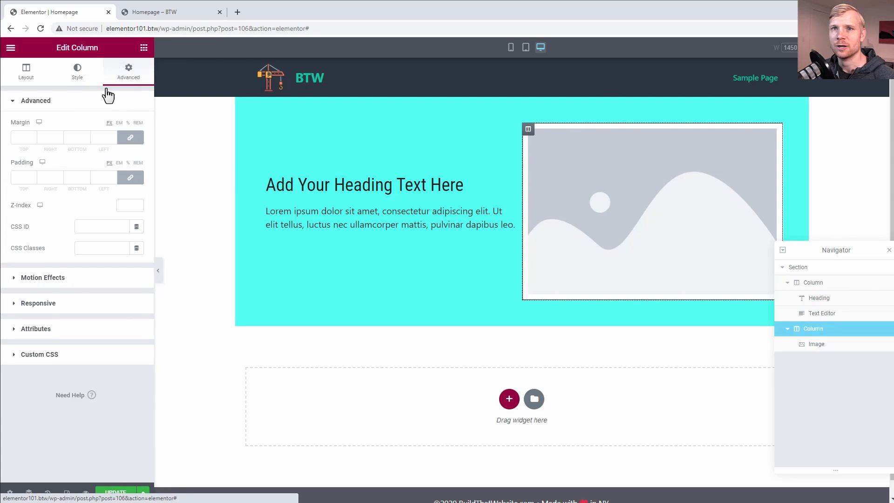
click(25, 177)
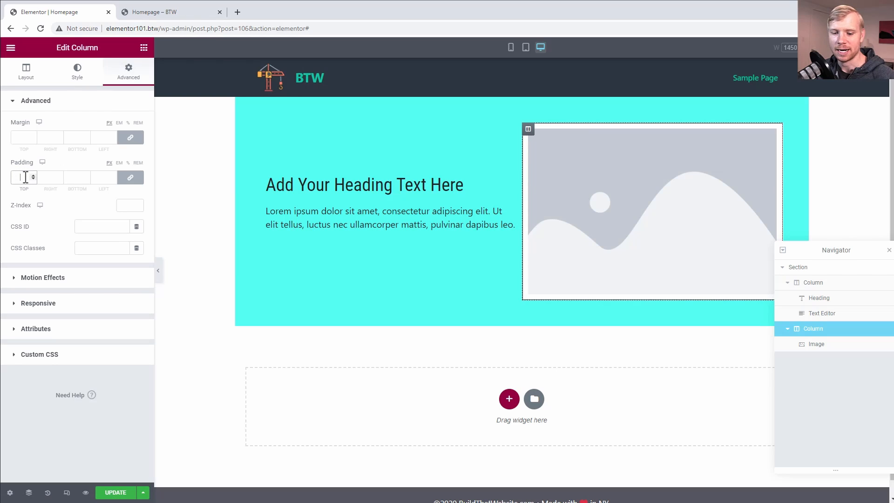
text(25)
click(122, 492)
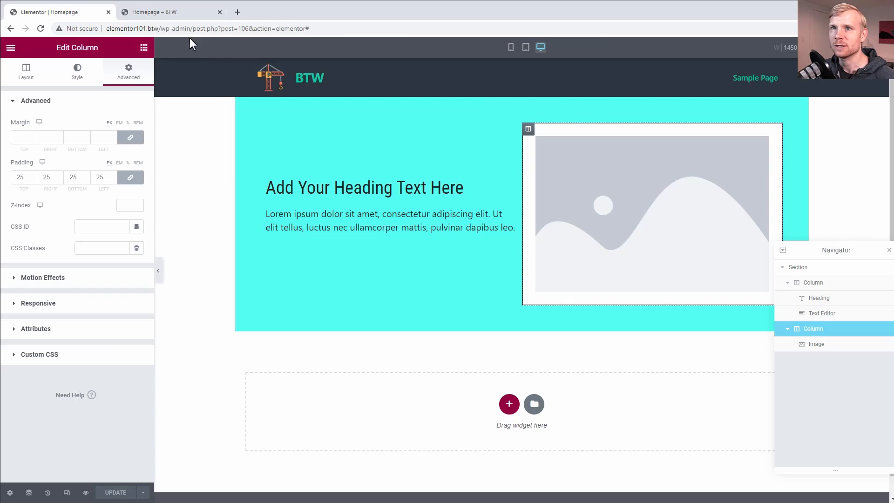
click(161, 13)
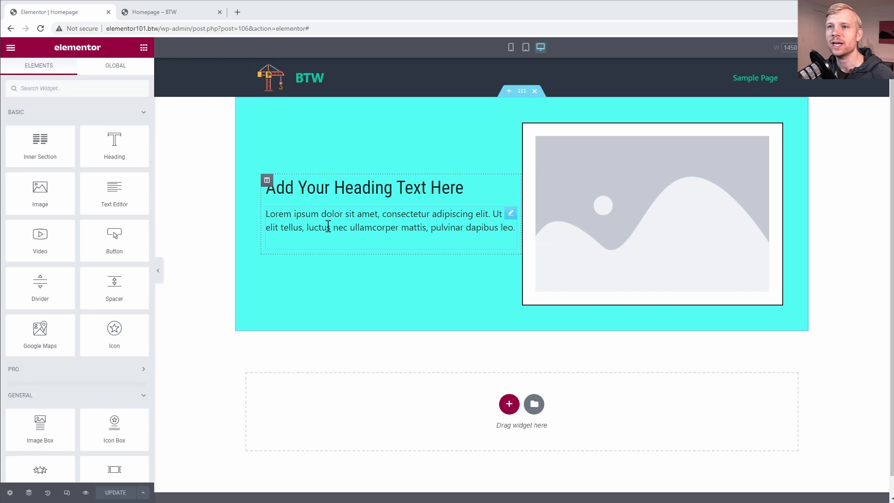
- Add a new column beside the heading column, and delete that empty column again
right_click(267, 186)
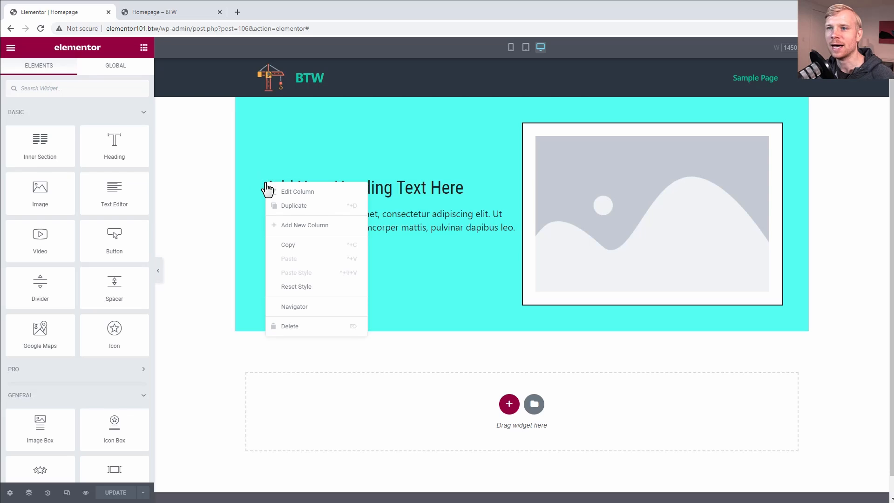
click(291, 225)
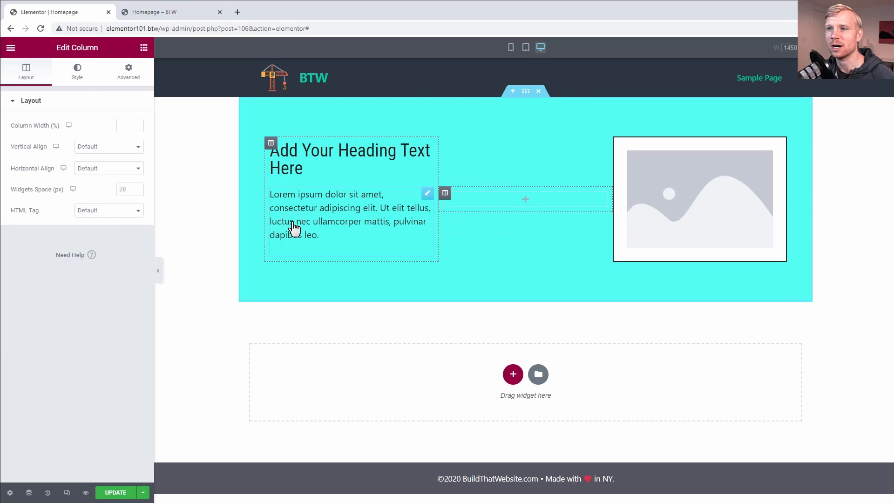
right_click(444, 200)
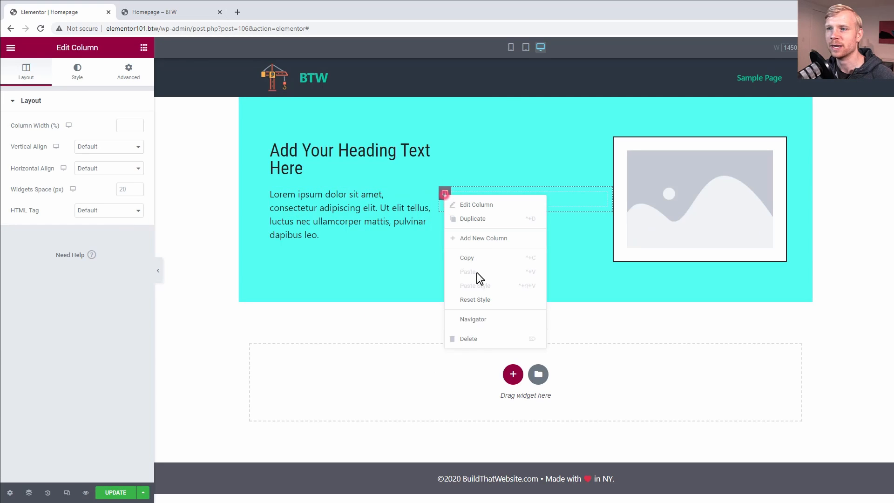
click(479, 340)
- Duplicate the column with the heading and text twice
right_click(271, 184)
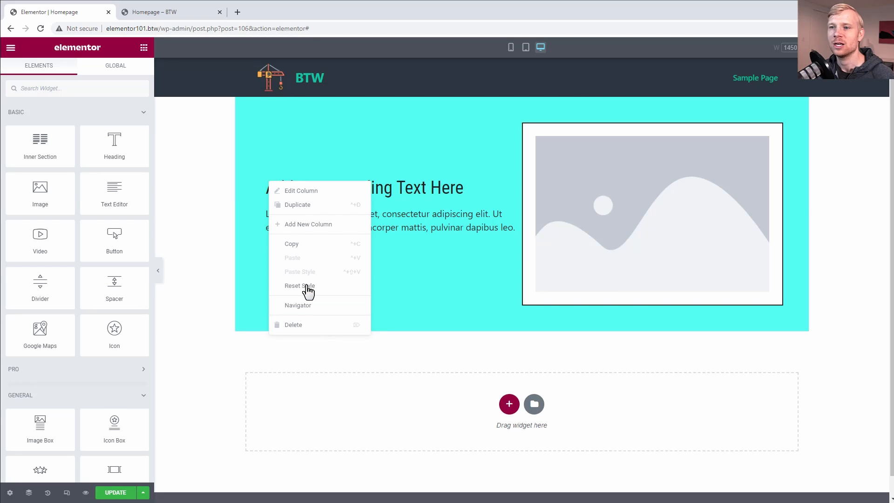
click(317, 206)
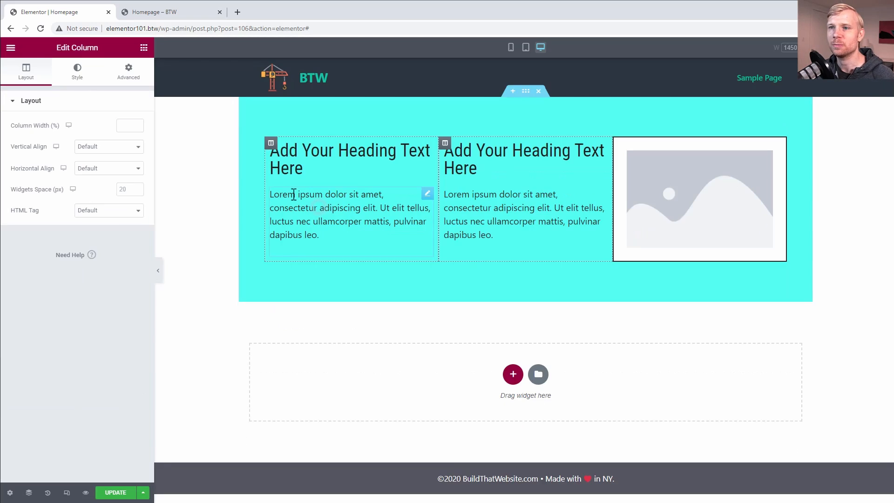
right_click(270, 142)
click(303, 166)
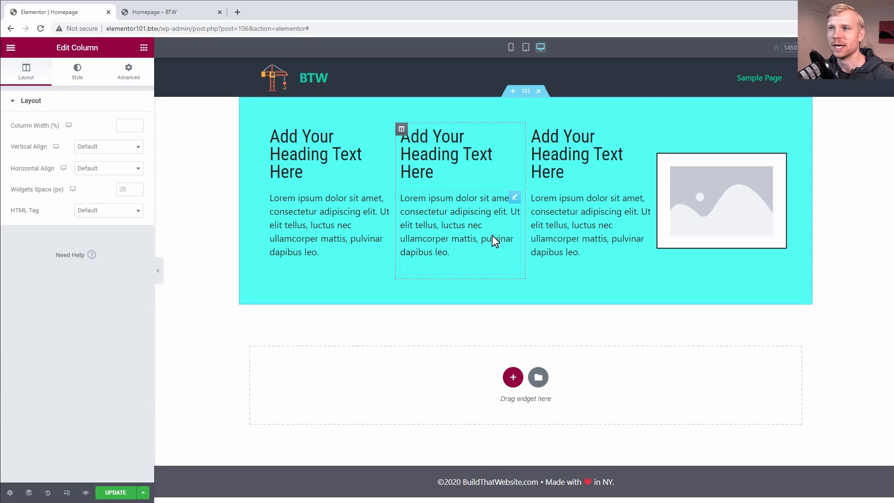
- Restore the page history to the Column Added action, and delete the empty middle column
click(47, 492)
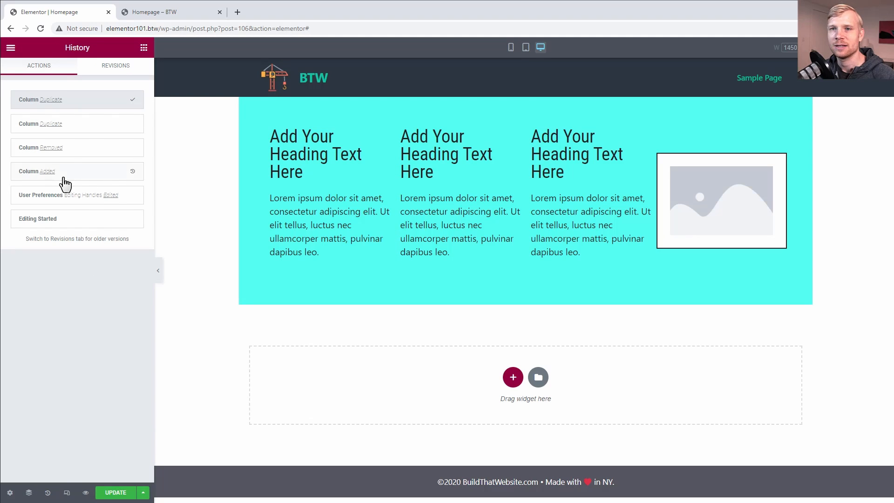
click(133, 176)
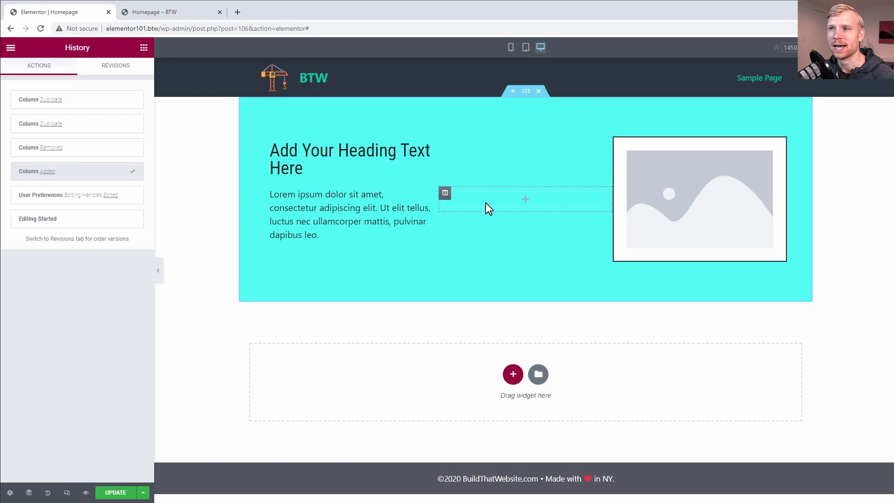
right_click(447, 196)
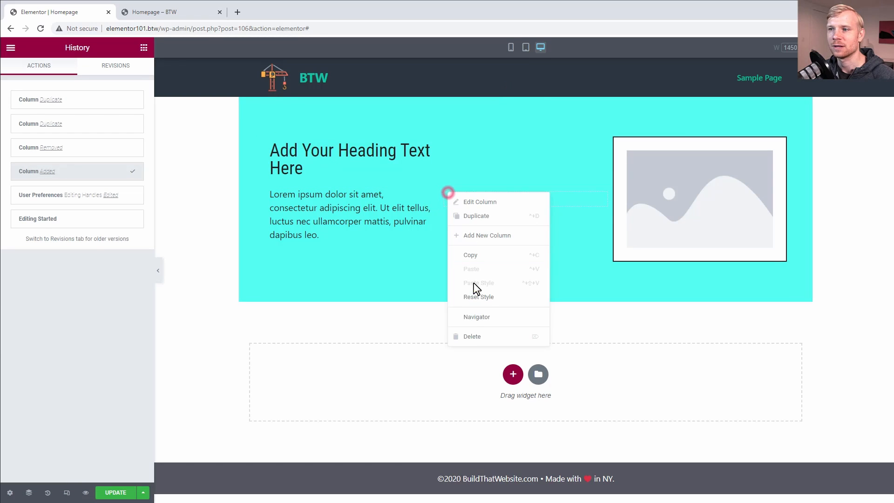
click(461, 331)
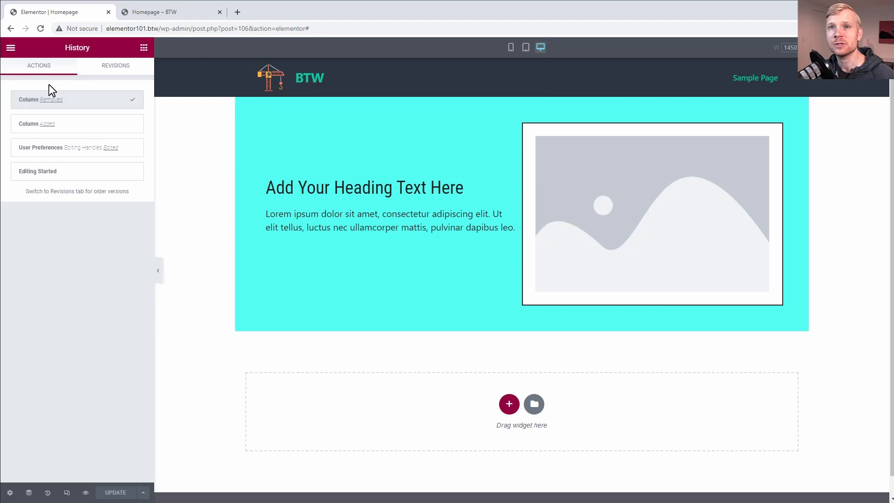
- Enable Editing Handles in the User Preferences and update the page
click(11, 50)
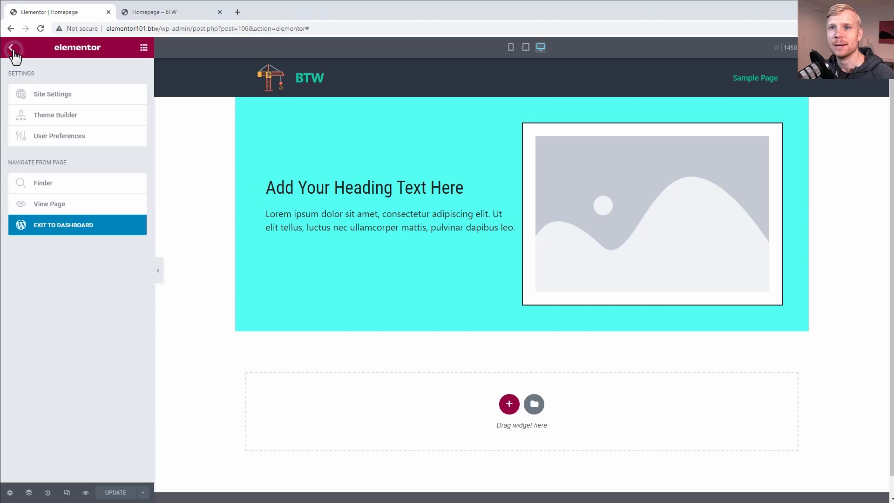
click(55, 137)
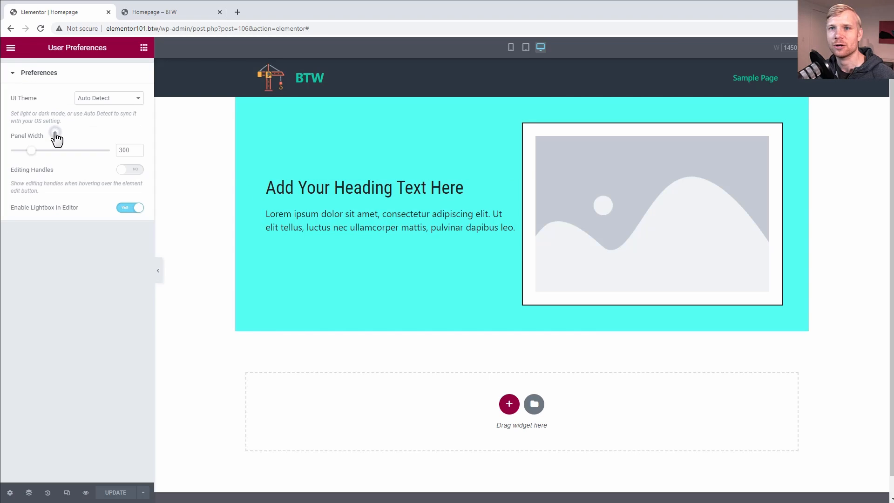
click(129, 173)
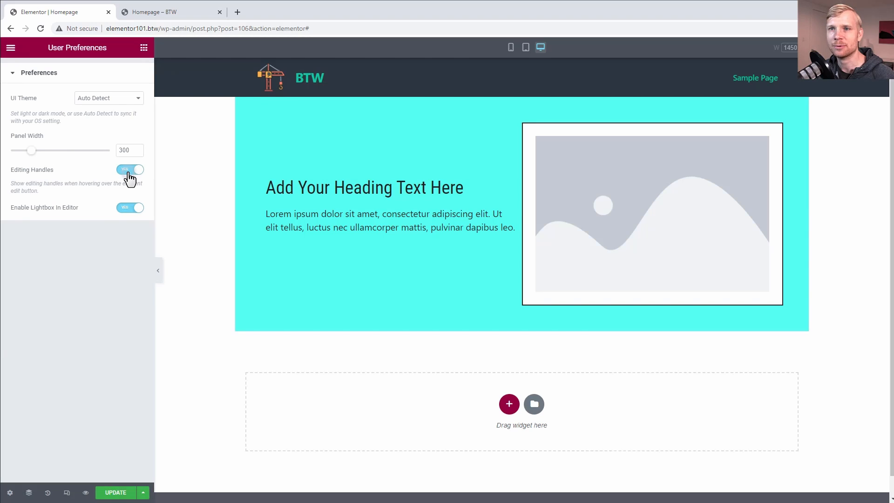
click(123, 492)
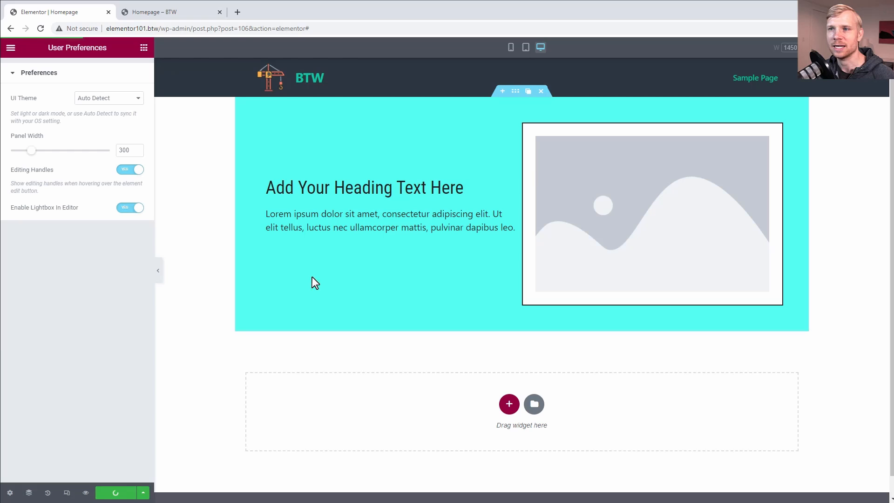
- Duplicate the heading column using its editing handles, and delete one of the two copies
mouse_move(268, 189)
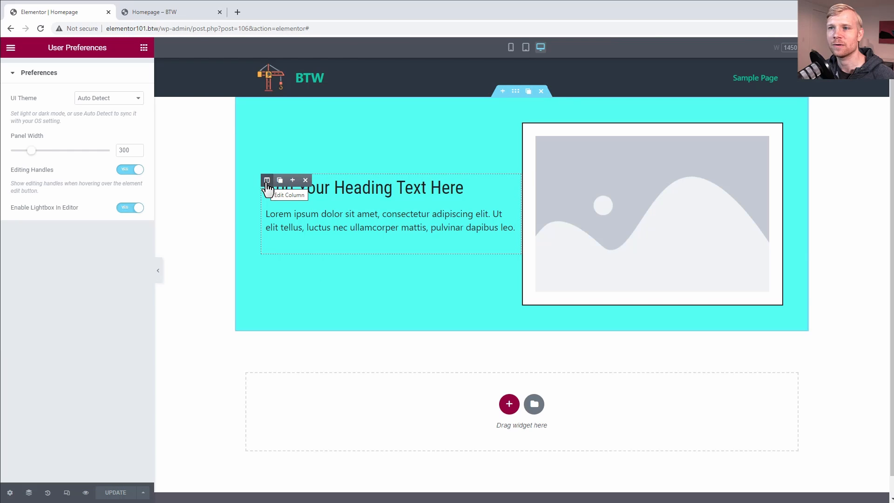
click(279, 180)
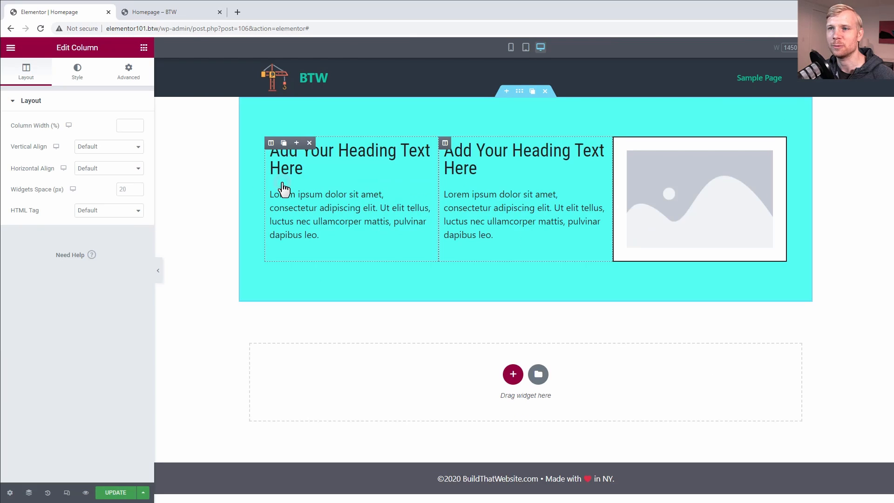
mouse_move(275, 144)
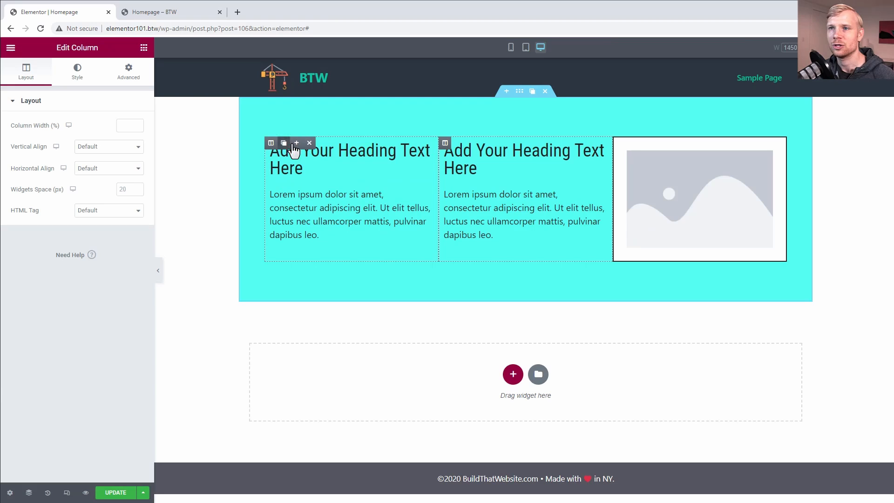
click(309, 143)
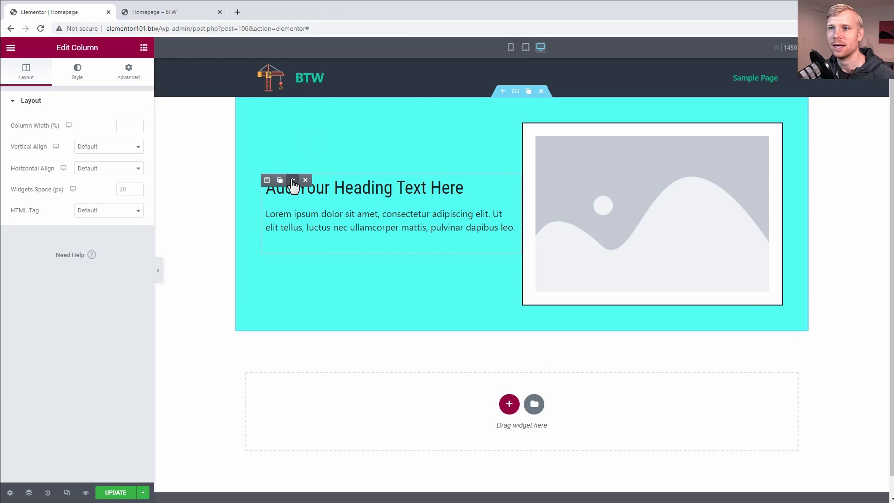
- Add an empty column beside the heading column using its editing handles, and delete the empty column
click(292, 180)
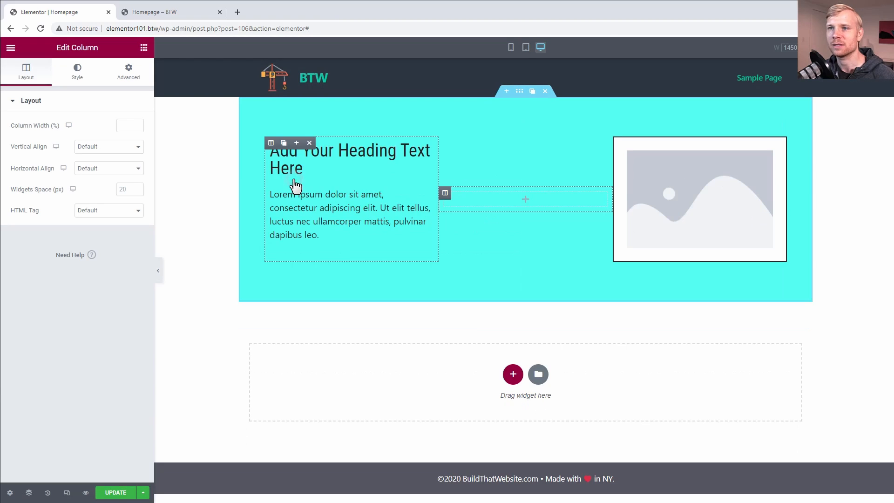
right_click(449, 195)
click(483, 338)
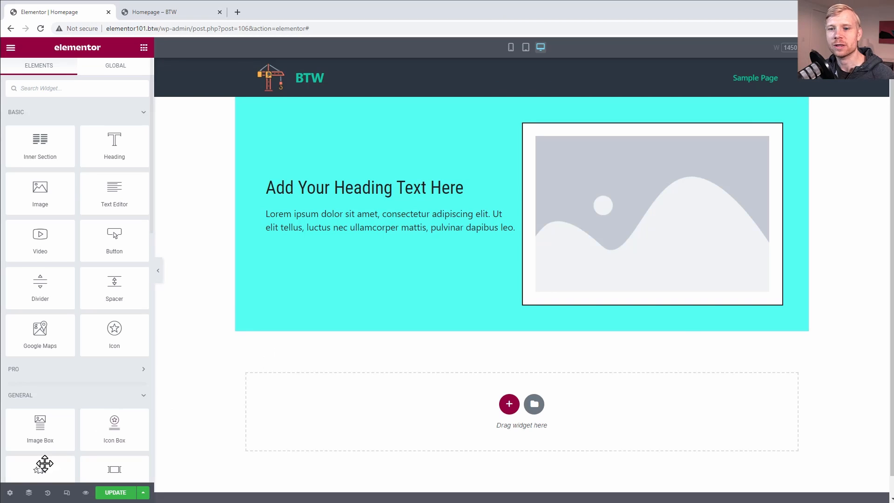
- Open the Page Settings and check the available Page Layout options
click(9, 491)
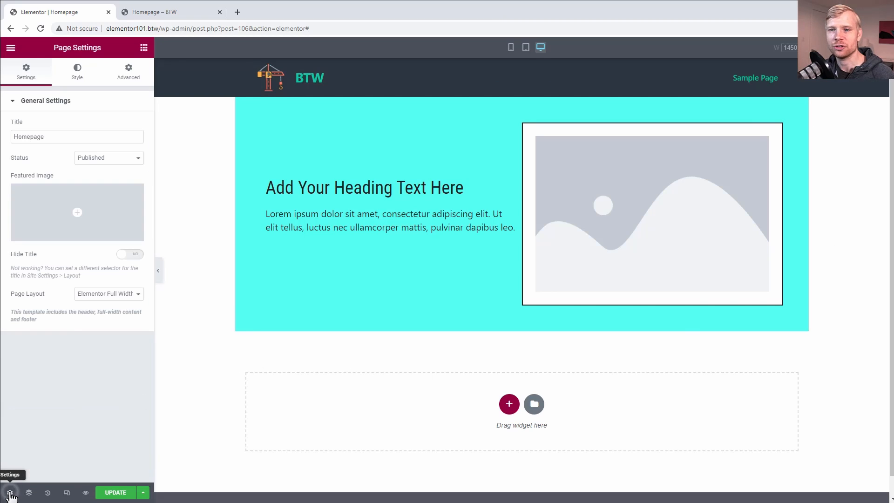
click(91, 298)
click(208, 254)
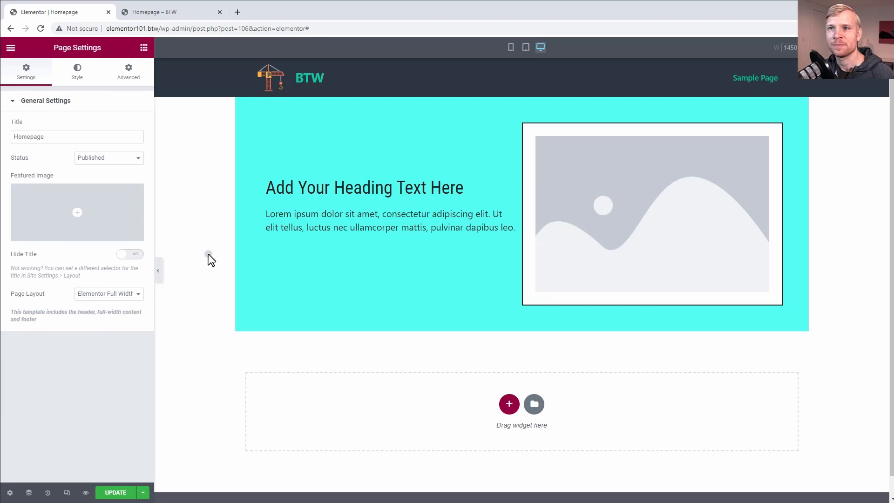
click(208, 253)
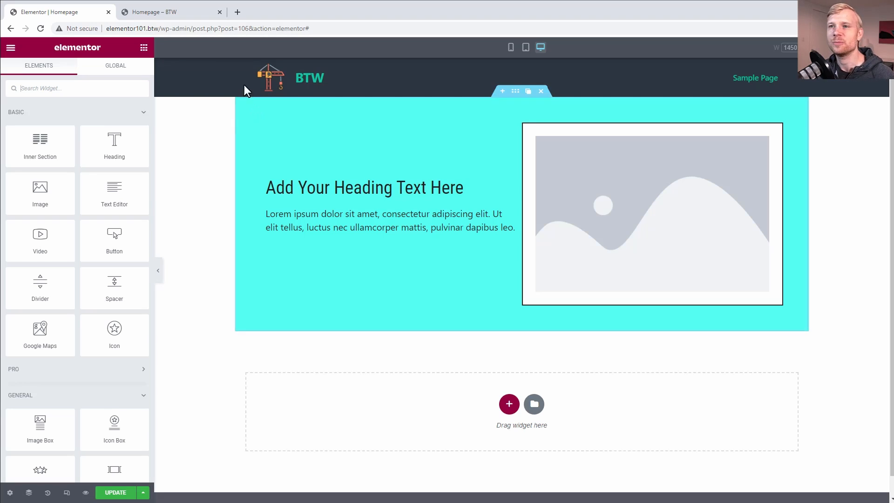
- Open the Homepage in the WordPress page editor from its preview, and examine its Layout settings
click(180, 14)
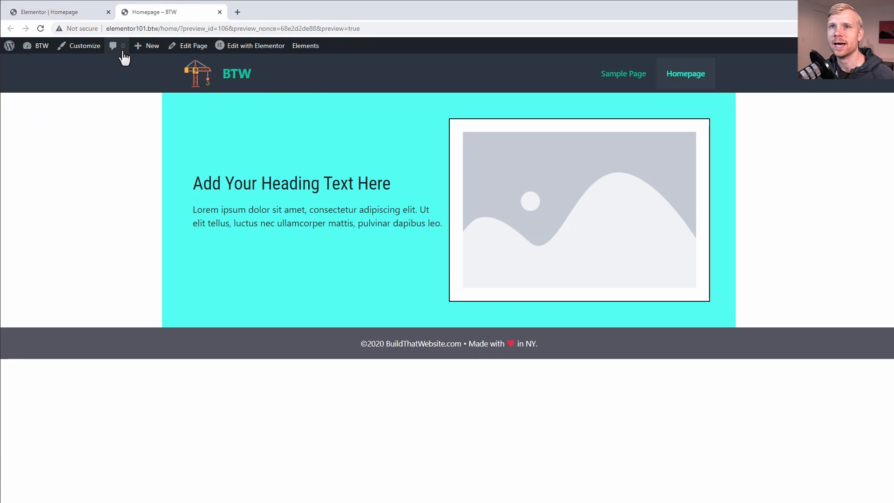
click(193, 47)
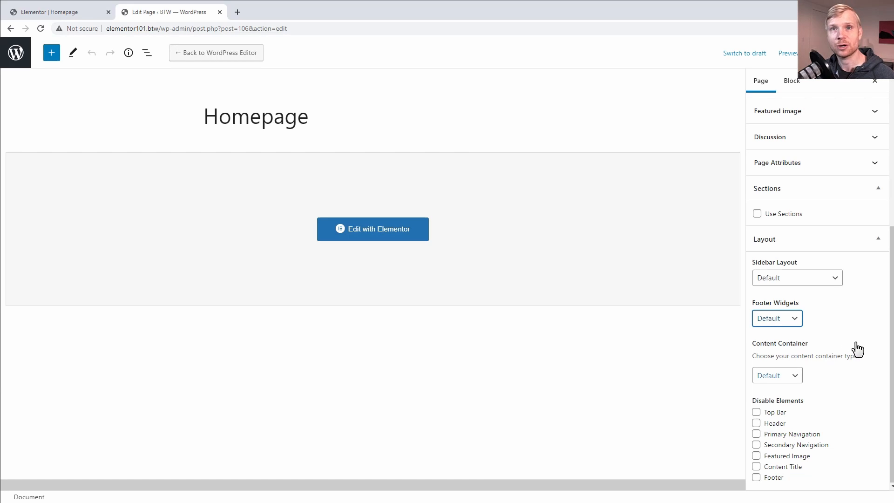
- Set the Homepage's Content Container to Full Width, update the page, and preview it in a new tab
key(Tab)
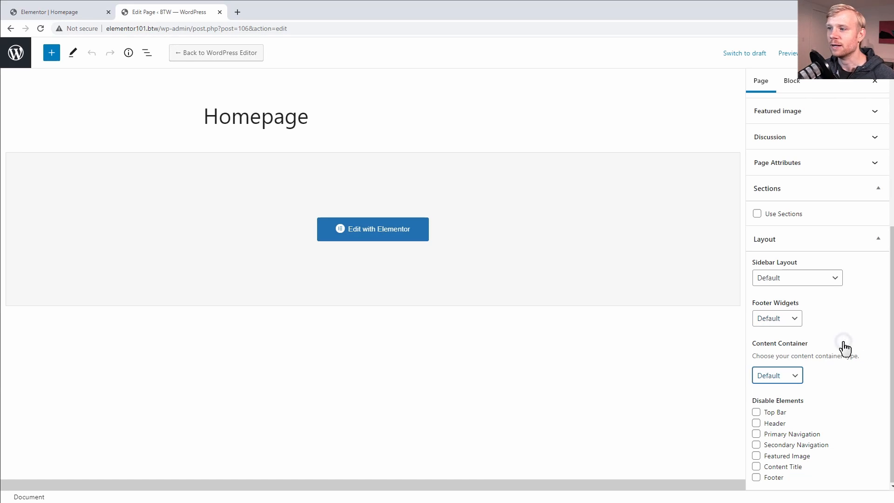
click(793, 382)
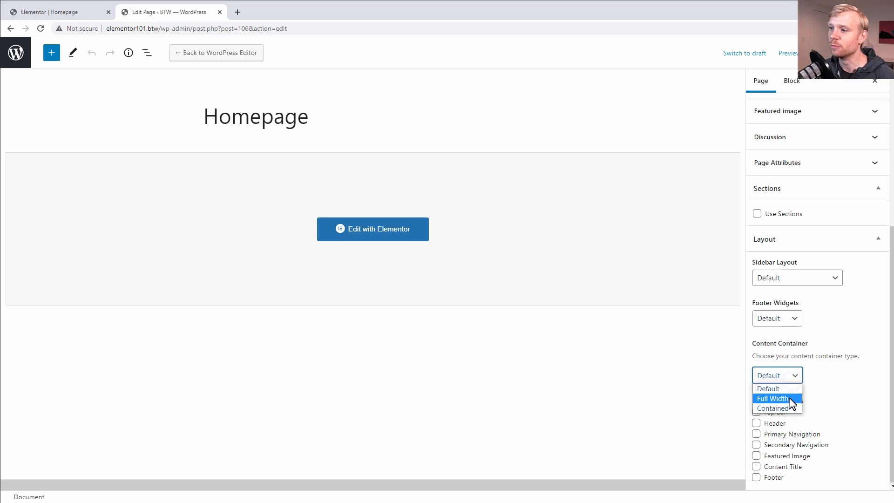
click(789, 399)
click(822, 53)
click(787, 54)
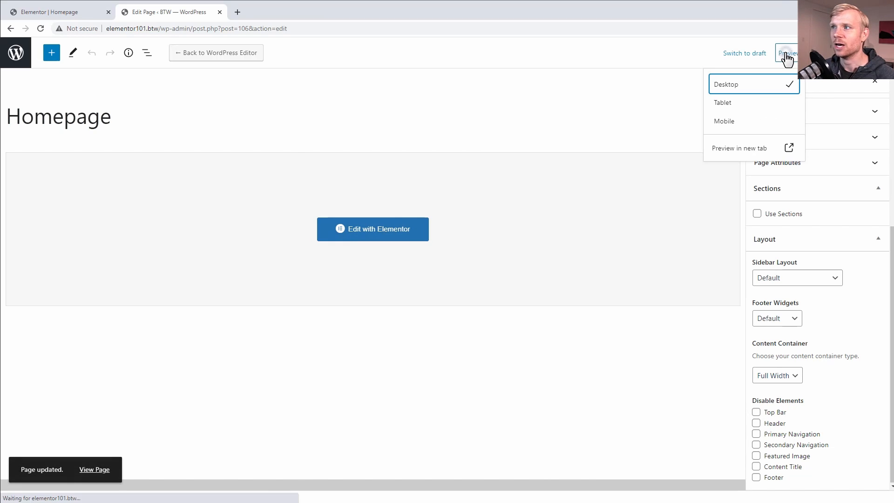
click(756, 149)
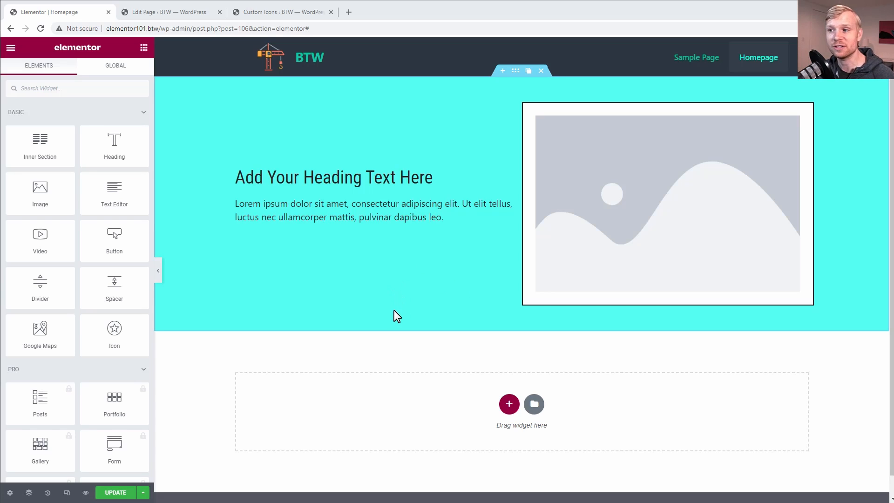
- Delete the existing section from the Homepage in Elementor, and preview the Homepage – Study page template from the library
click(540, 72)
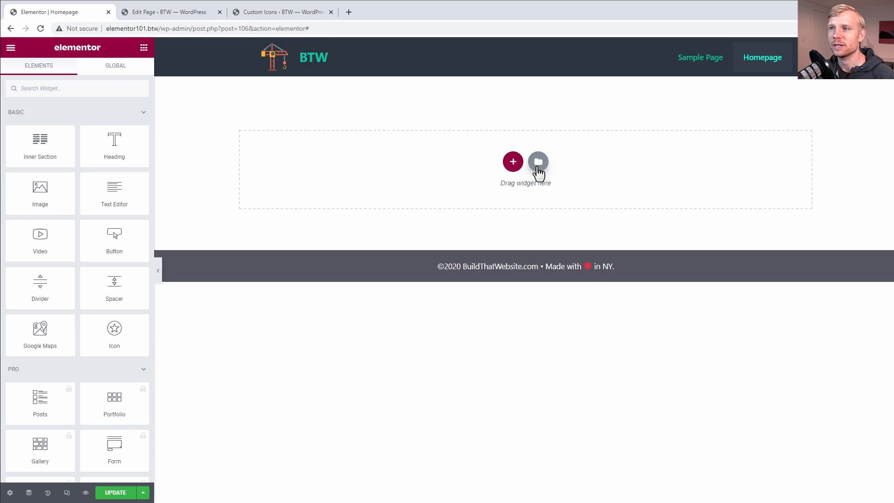
click(537, 163)
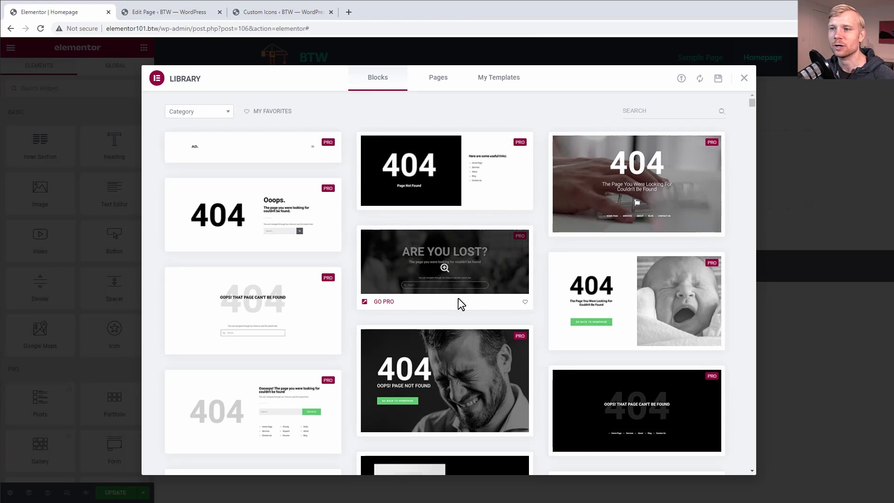
click(434, 85)
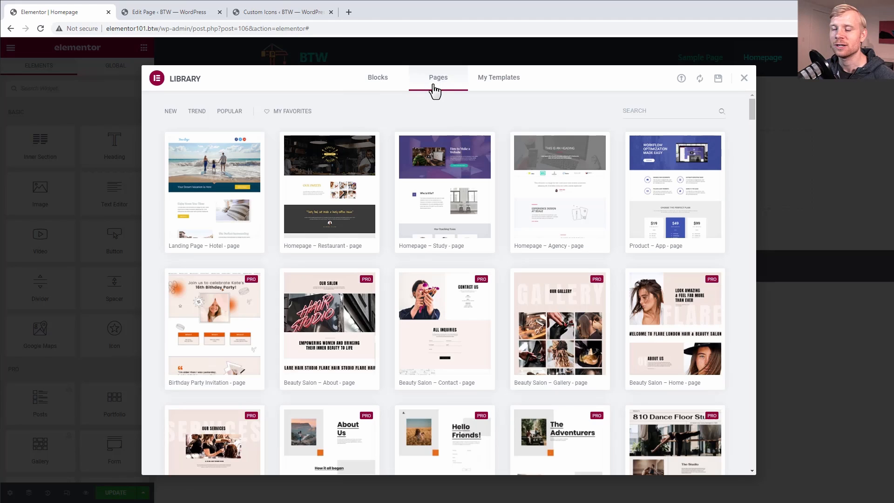
click(443, 191)
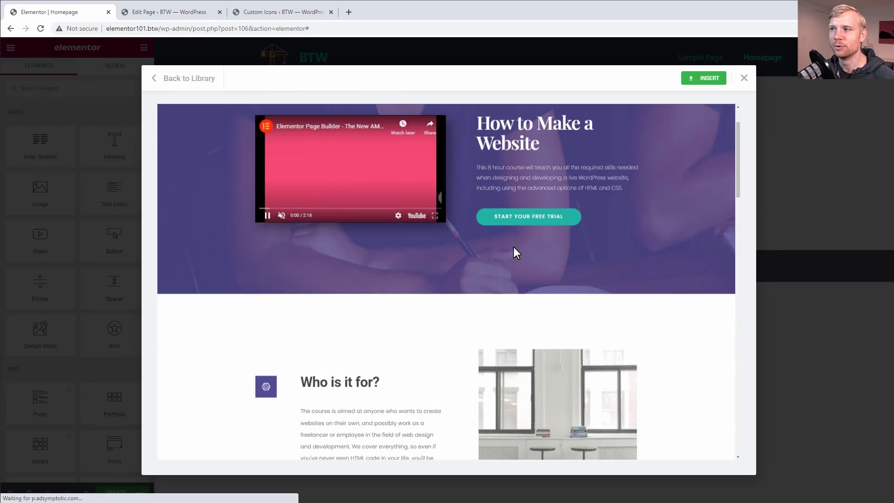
scroll(514, 251, down, 3)
scroll(514, 252, down, 15)
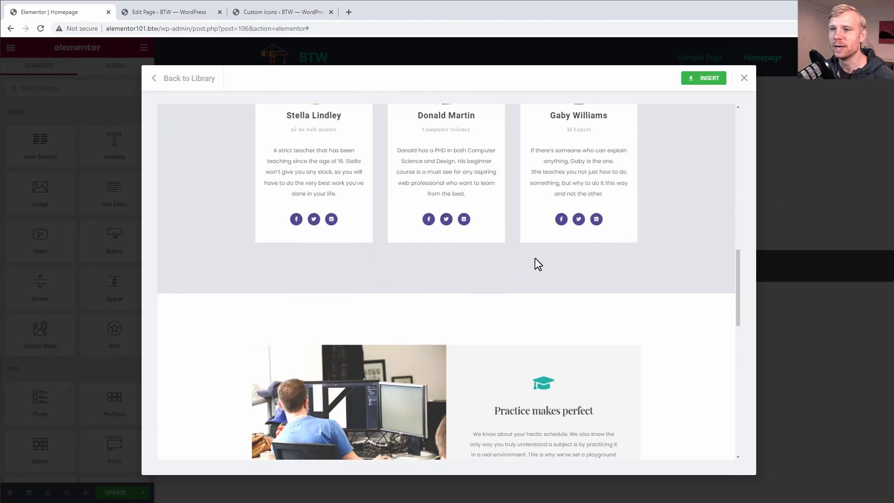
scroll(605, 280, down, 4)
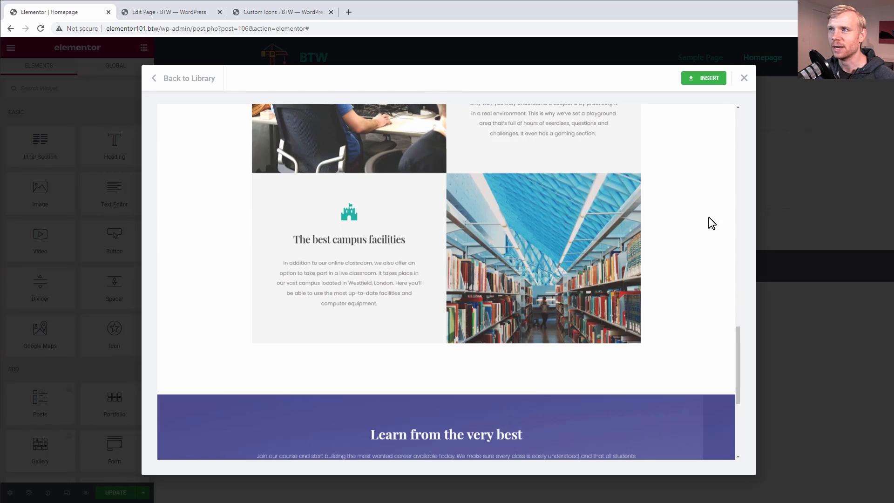
- Insert the Homepage – Study template, logging in to an Elementor account and connecting the site with plugin data sharing switched off
click(709, 81)
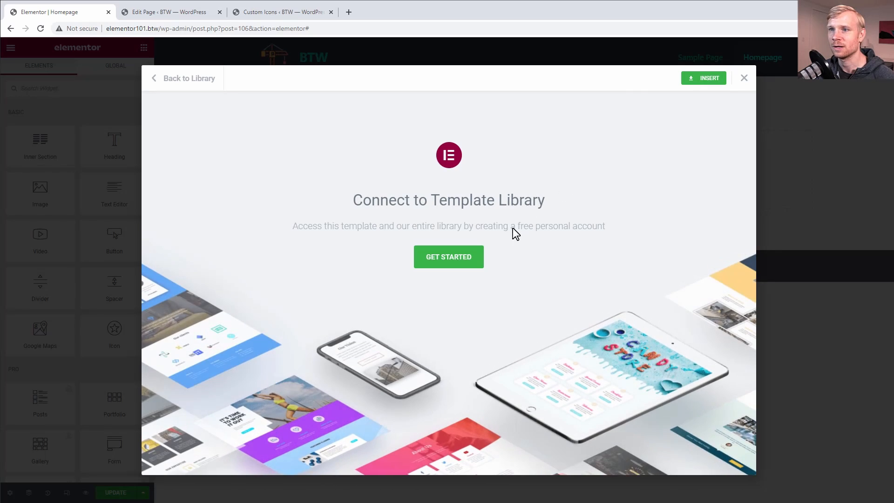
click(442, 261)
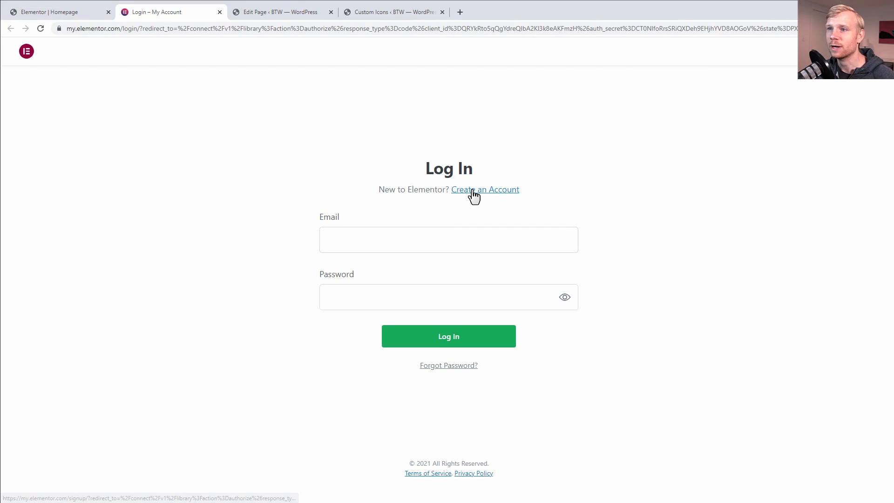
click(383, 238)
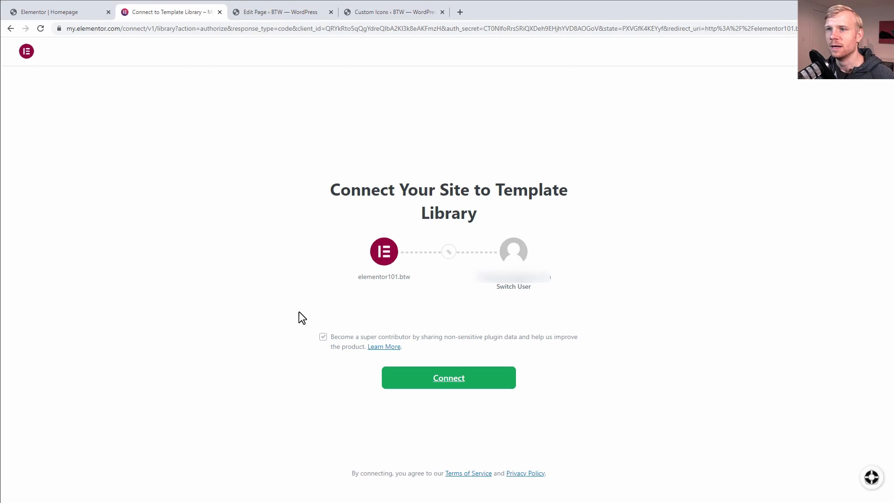
click(323, 340)
click(417, 383)
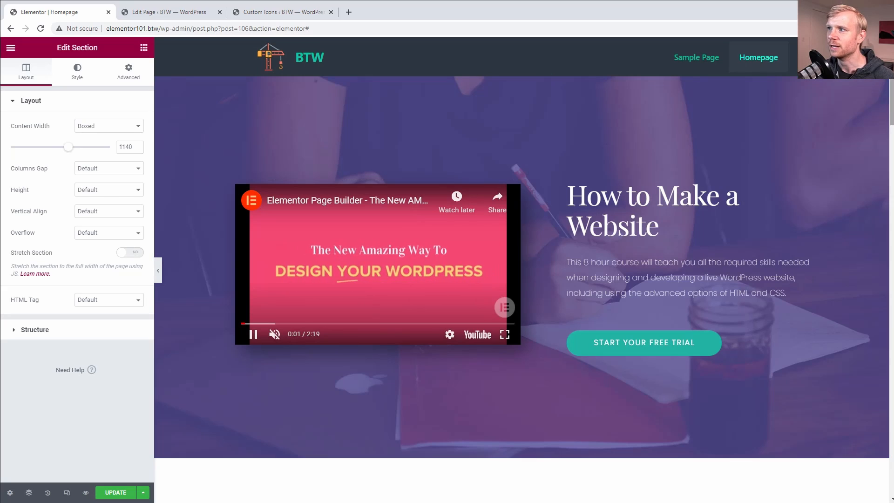
- Examine the inserted Homepage – Study template from its header down to the page footer
scroll(825, 136, down, 15)
scroll(524, 270, down, 6)
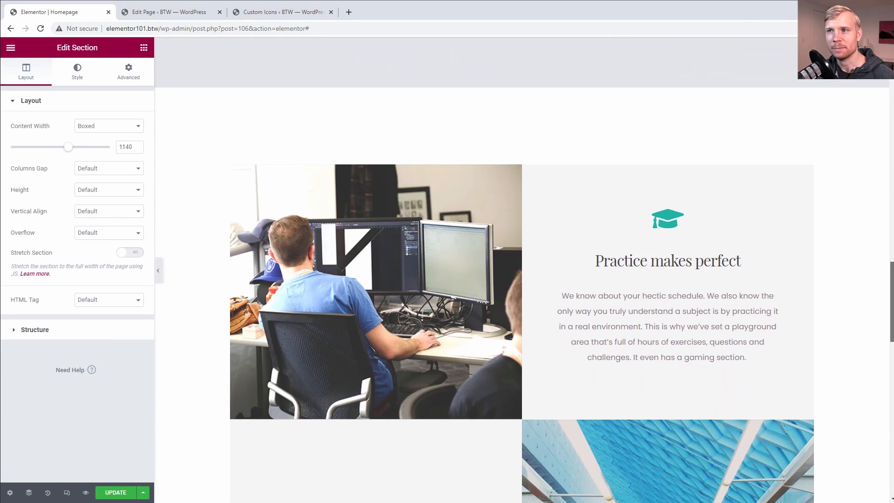
scroll(524, 270, down, 13)
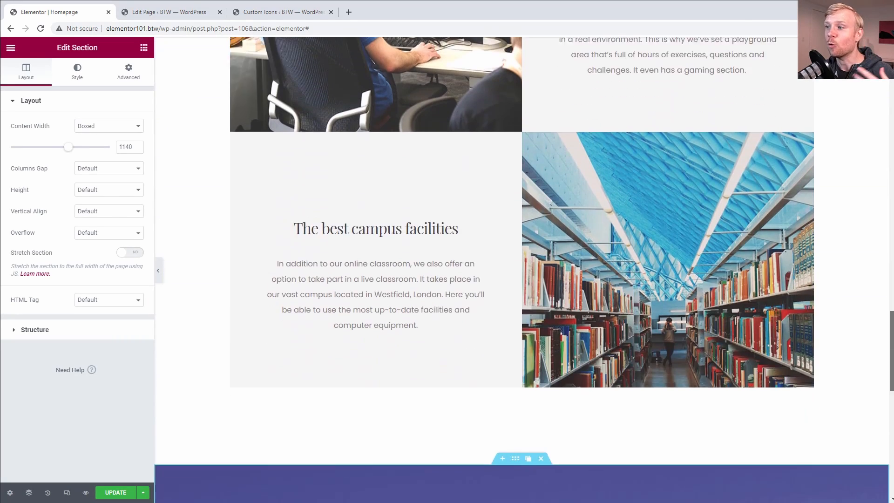
scroll(524, 270, down, 6)
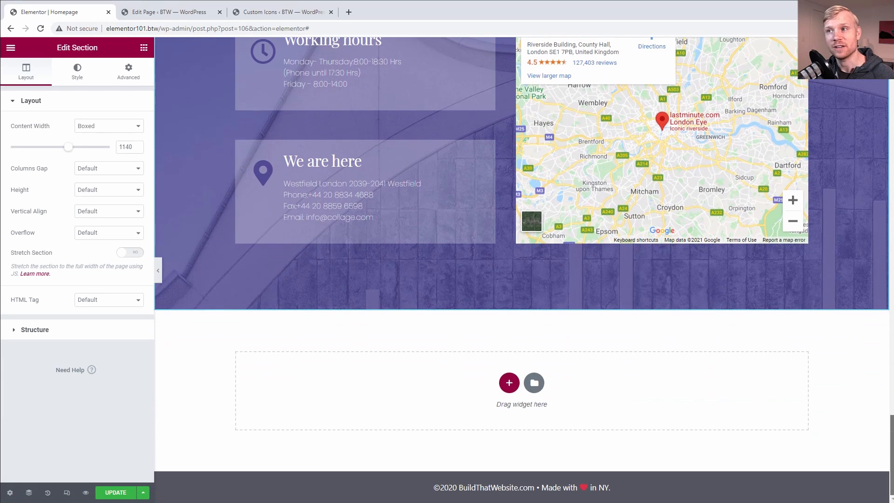
scroll(522, 269, up, 5)
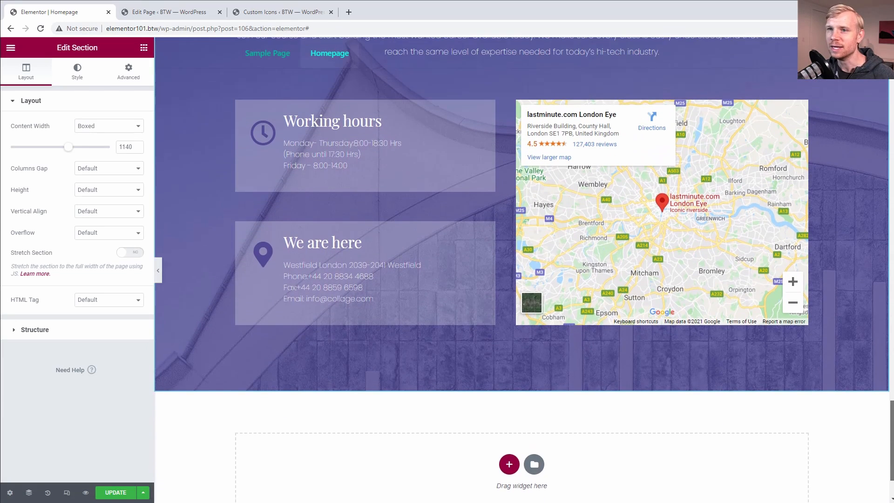
scroll(523, 270, up, 20)
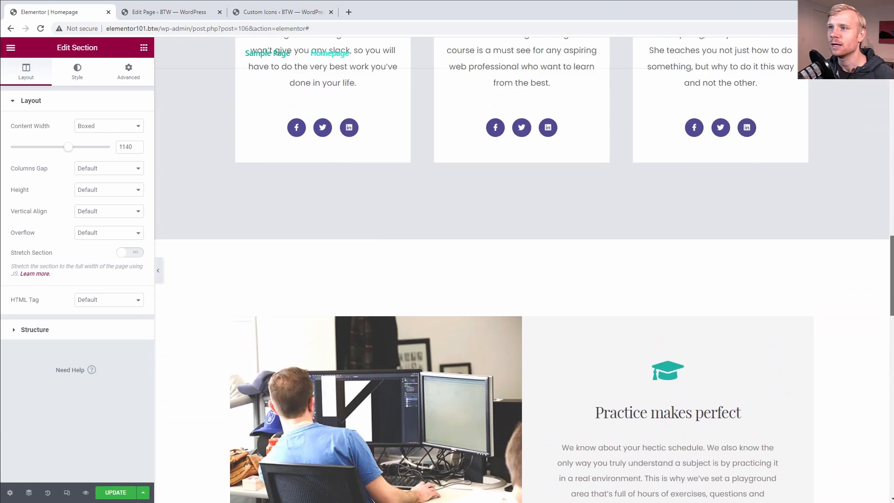
scroll(523, 269, up, 5)
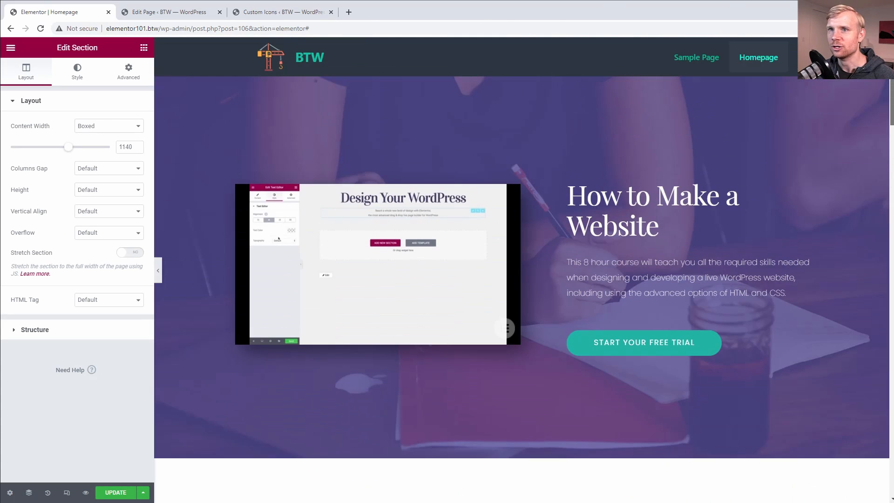
scroll(640, 182, down, 2)
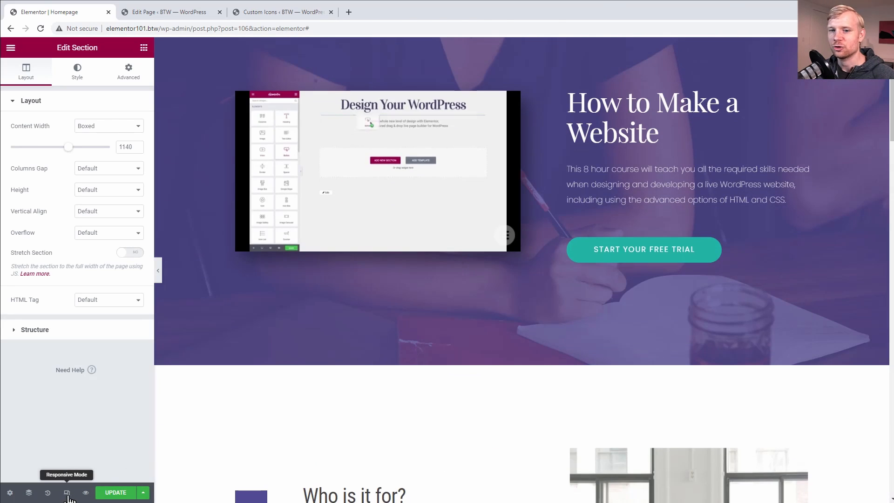
- Revert the page through the edit history to the Section Removed action, undoing the template insertion
click(48, 493)
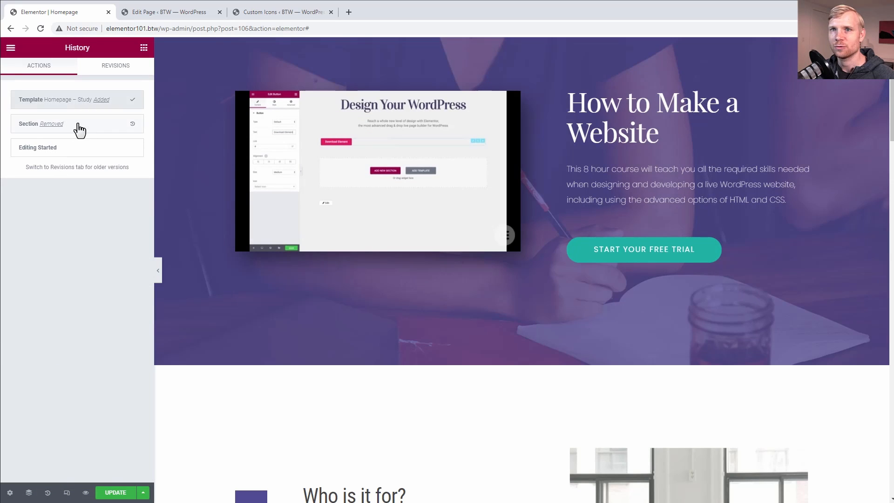
click(133, 124)
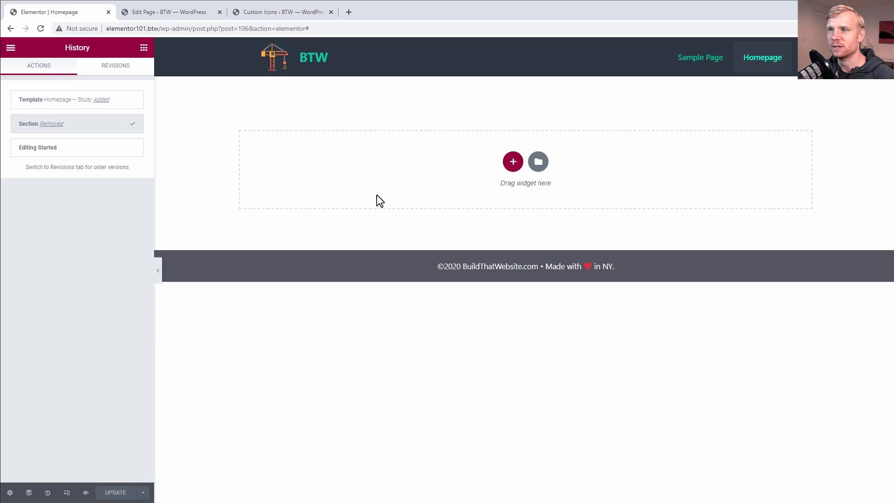
- Insert the "We Build Websites That Really Works." block from the library's Hero category into the empty page
click(539, 163)
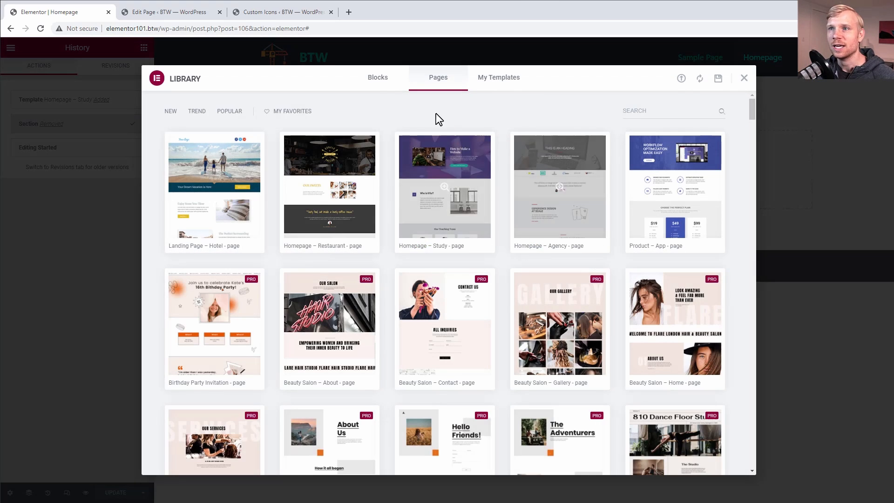
click(372, 79)
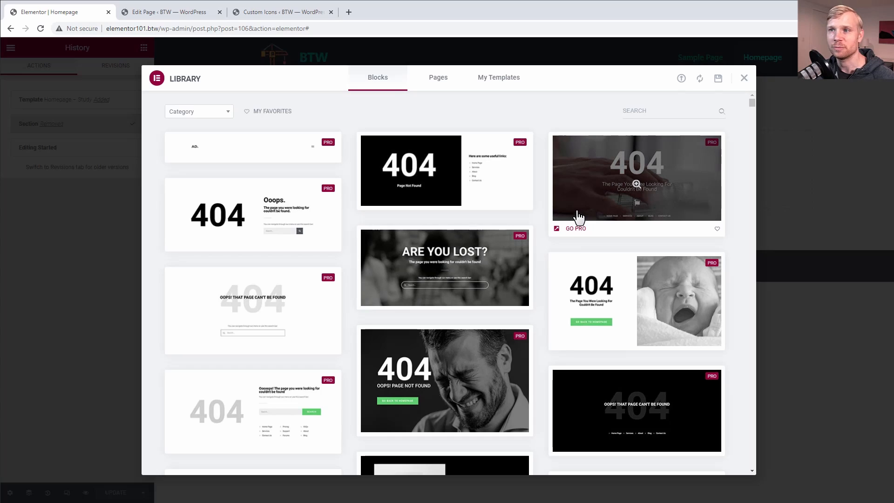
click(218, 112)
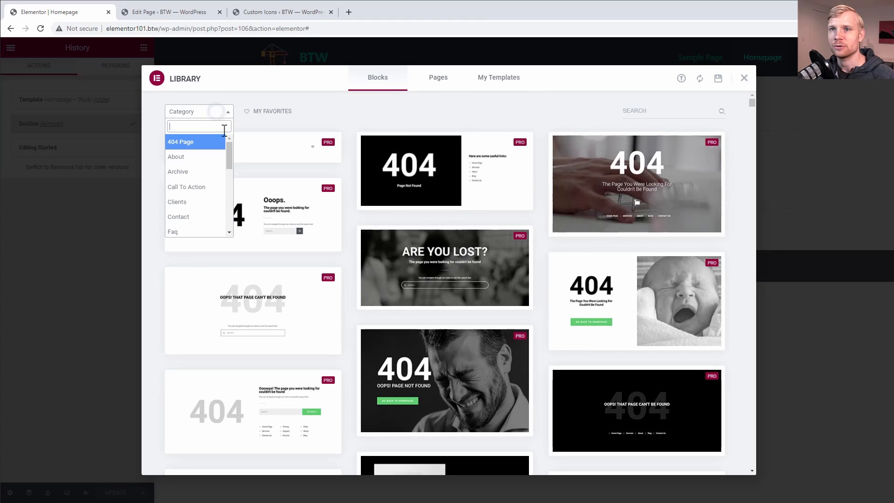
drag(228, 156, 228, 180)
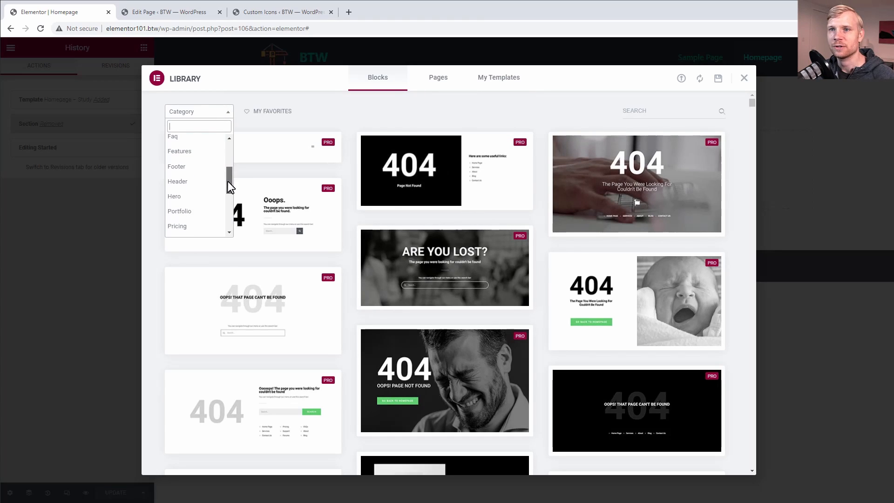
click(179, 200)
scroll(256, 250, down, 5)
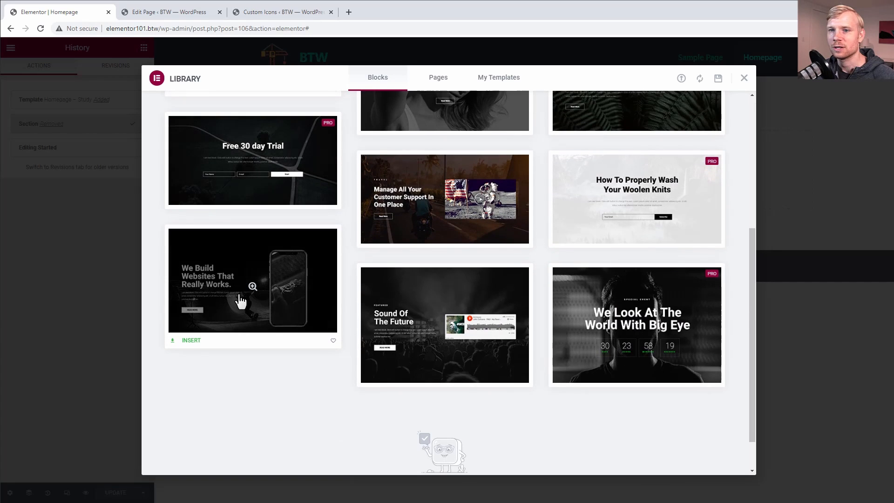
click(191, 340)
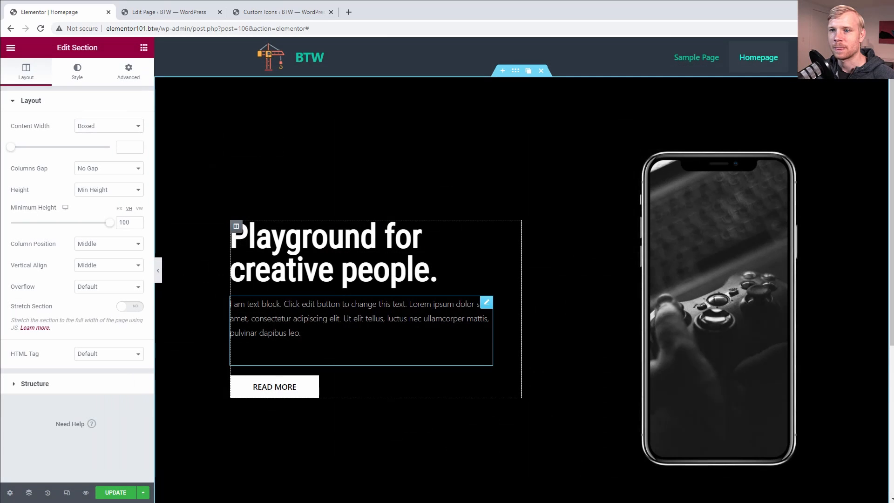
- Insert the light "Power best Service" block from the library's Features category below the hero section
scroll(554, 351, down, 4)
click(534, 383)
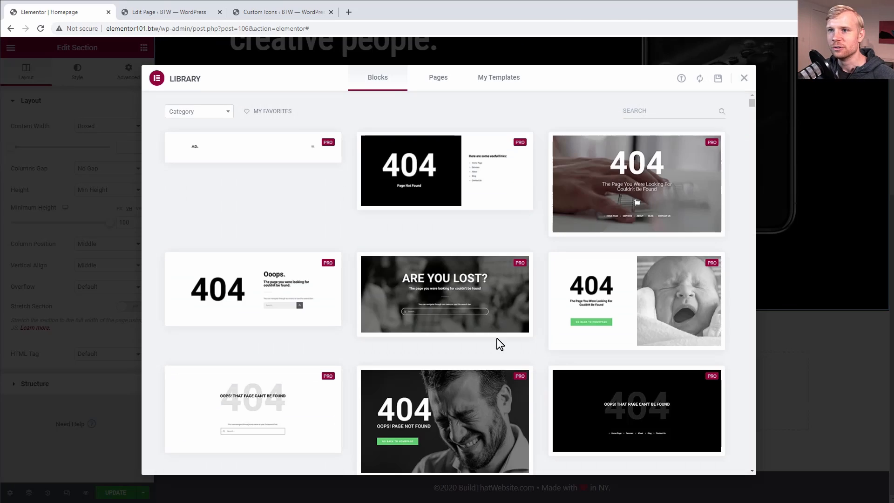
click(213, 119)
scroll(215, 196, down, 2)
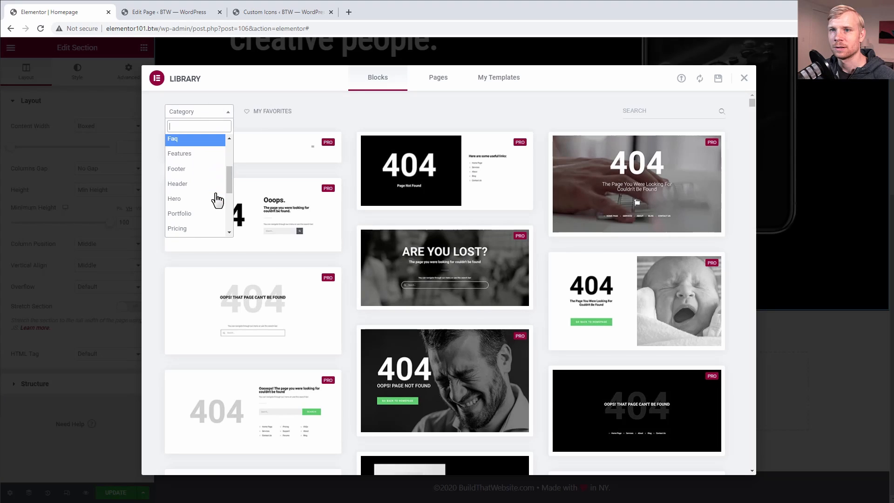
click(193, 152)
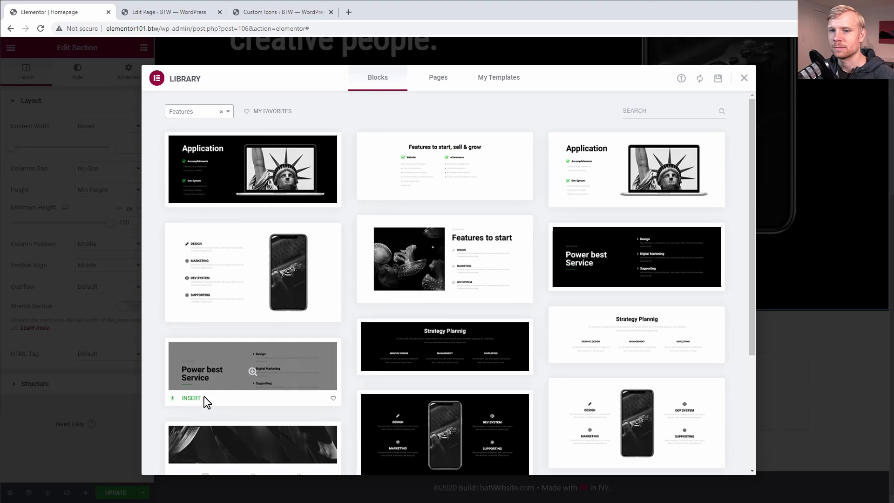
click(191, 404)
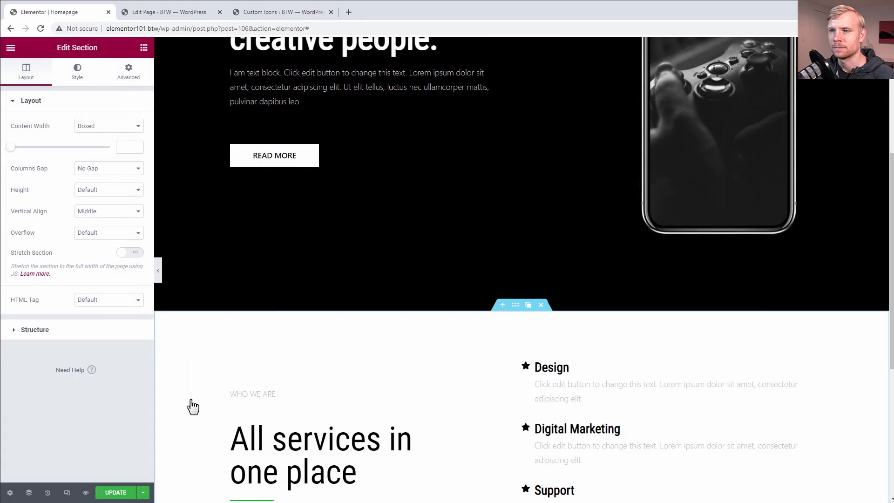
- Insert the light three-column "Check Out Our Testimonials" block from the library's Testimonials category below the services section
scroll(424, 316, down, 5)
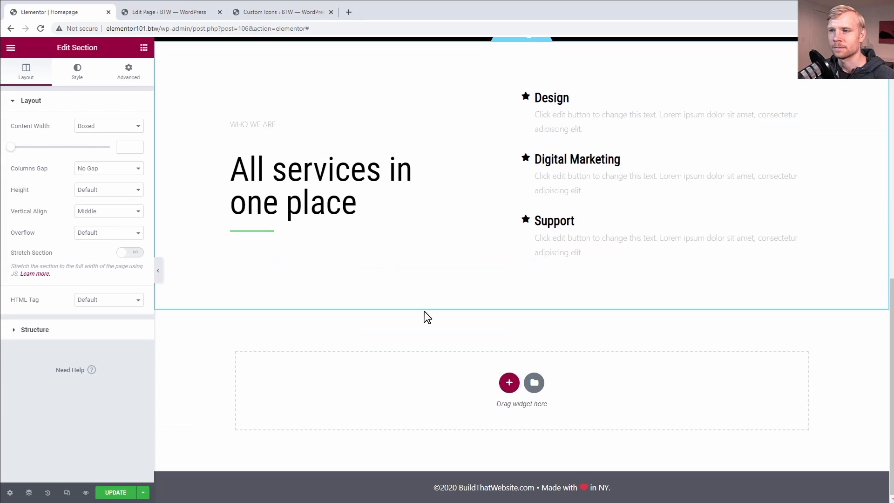
click(533, 383)
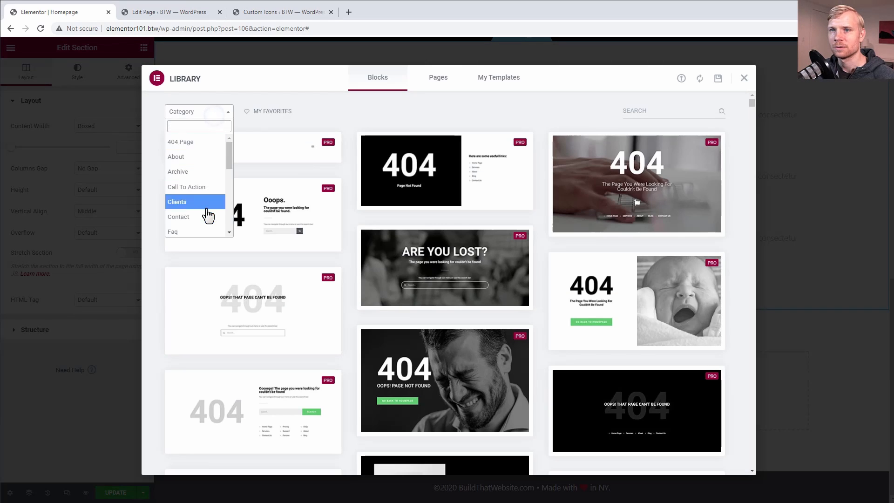
scroll(205, 214, down, 4)
scroll(200, 214, down, 2)
click(192, 233)
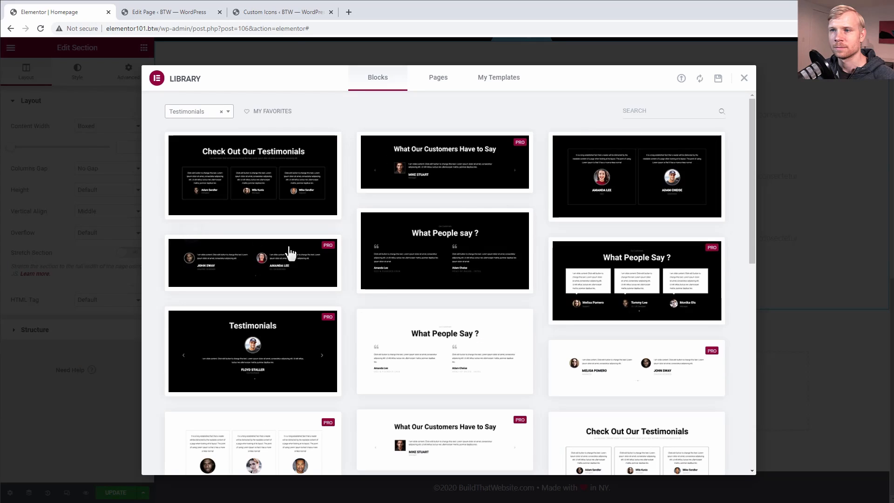
scroll(452, 310, down, 2)
mouse_move(592, 350)
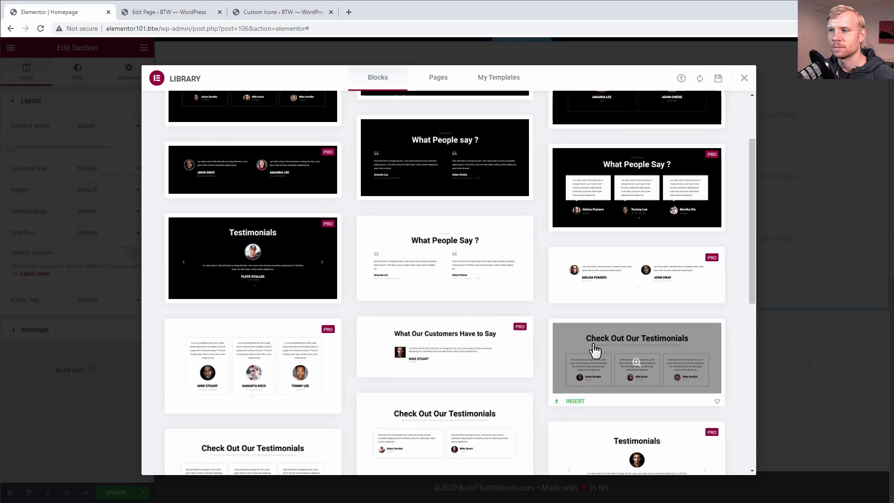
click(575, 398)
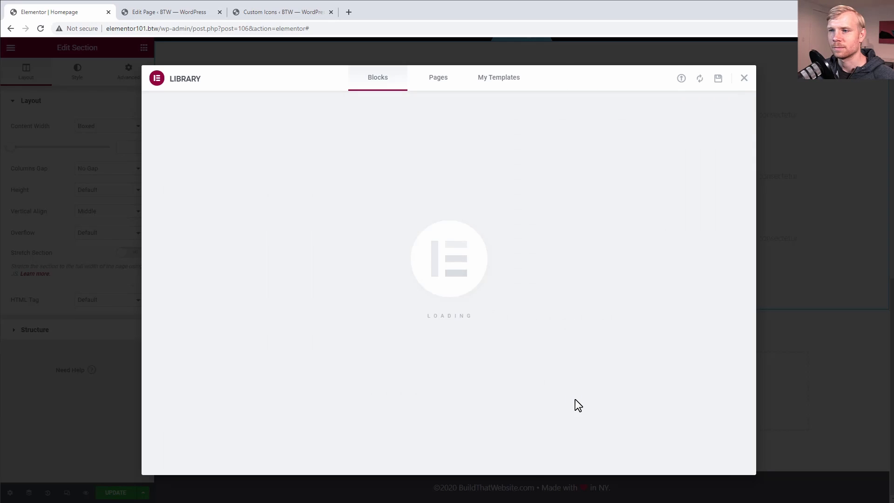
- Insert the light, single-column boxed FAQ block from the library's Faq category below the Customers reviews section
scroll(604, 396, down, 5)
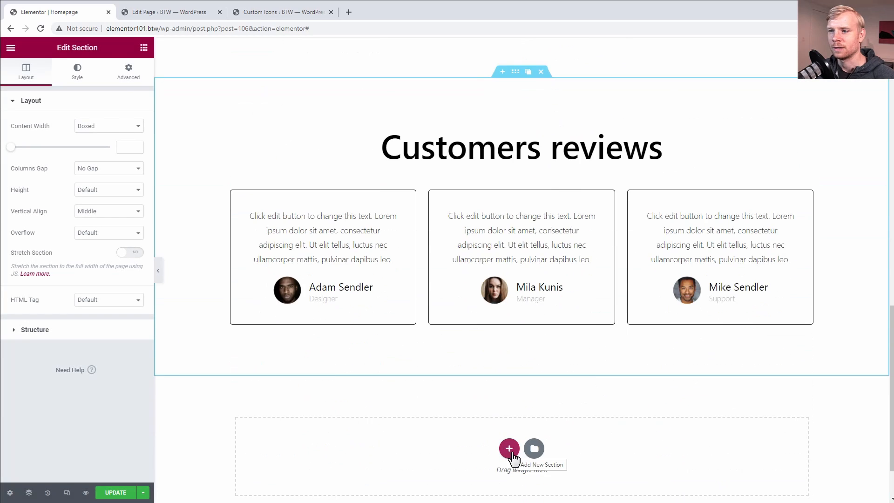
click(534, 449)
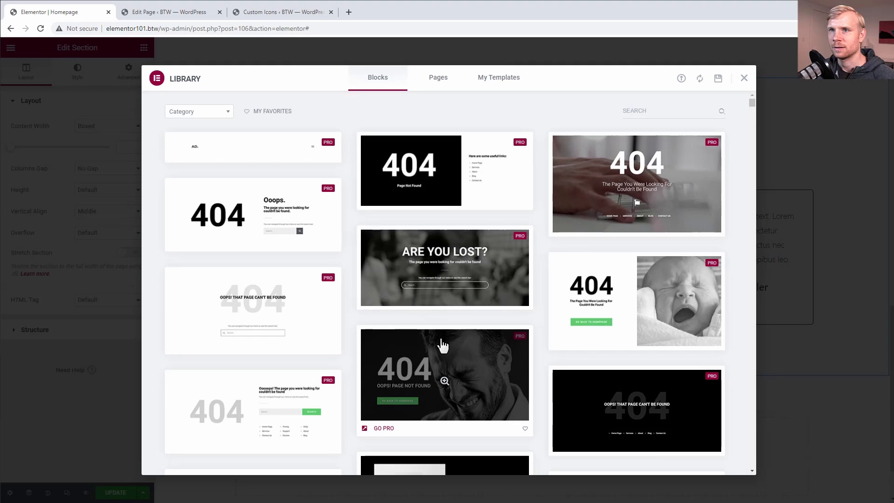
click(197, 111)
scroll(231, 172, down, 2)
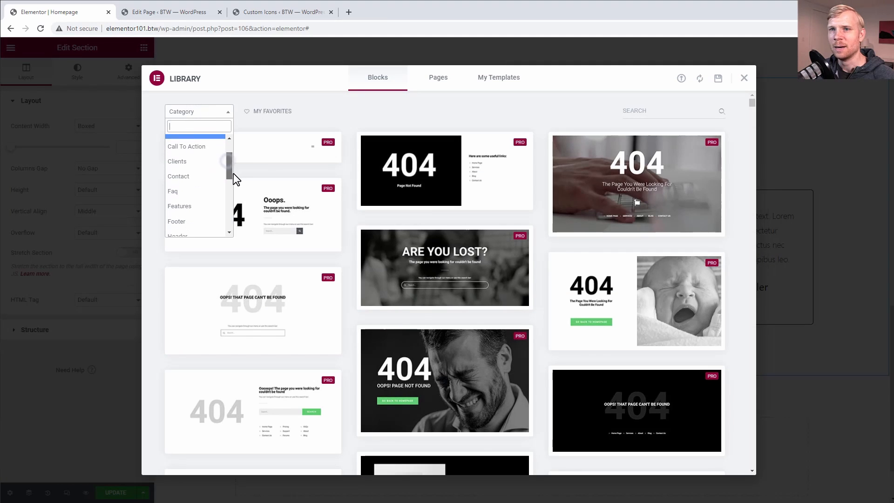
click(175, 176)
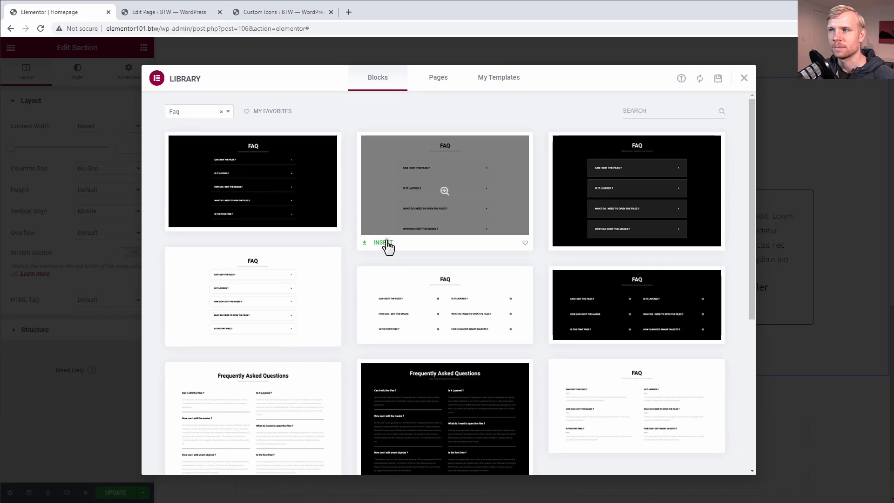
click(386, 246)
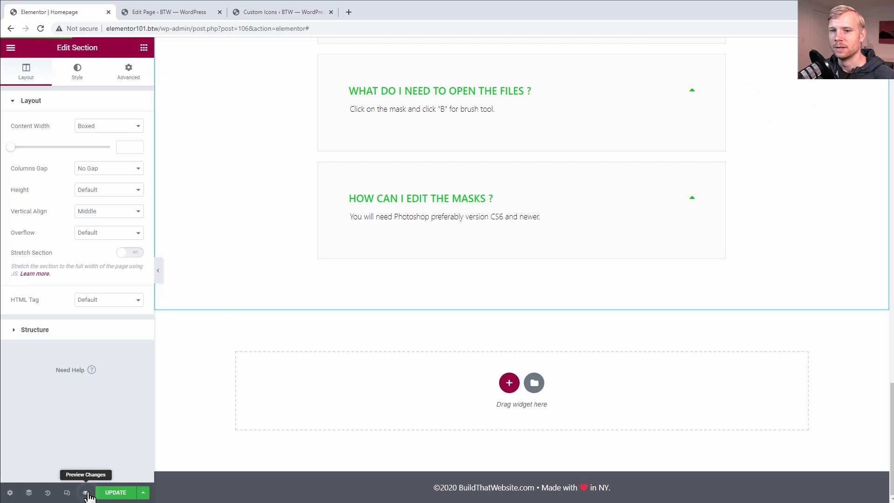
- Preview the Homepage in the browser and examine its sections from the hero down to the FAQ and footer
click(86, 492)
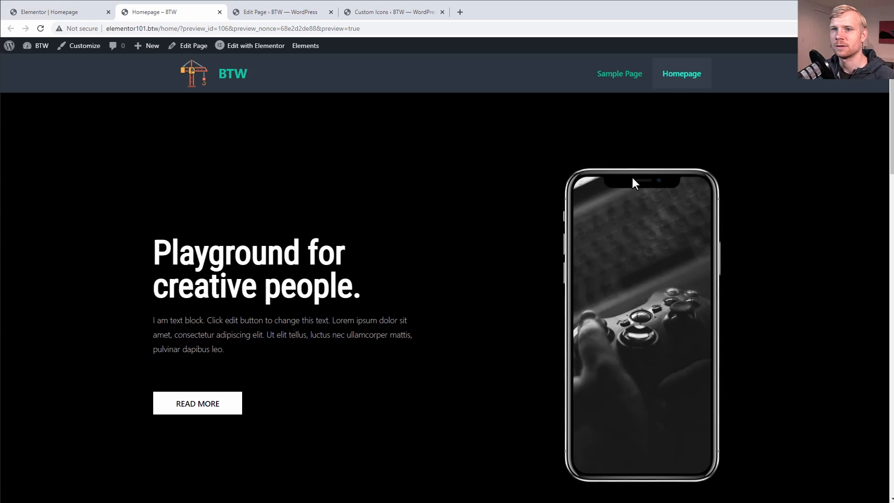
scroll(869, 112, down, 18)
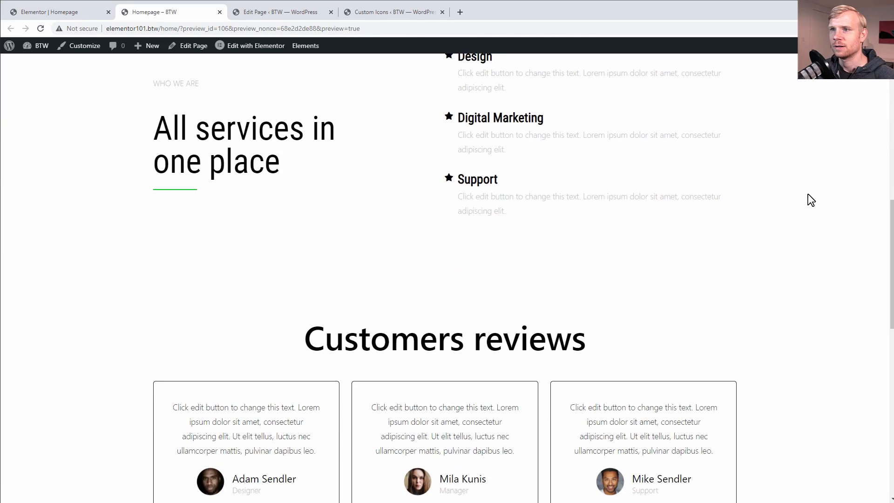
scroll(809, 200, down, 7)
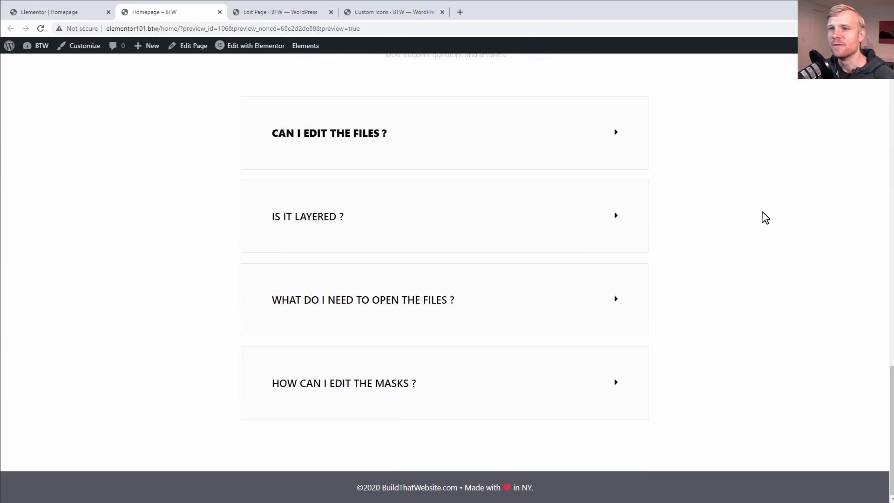
scroll(753, 247, up, 20)
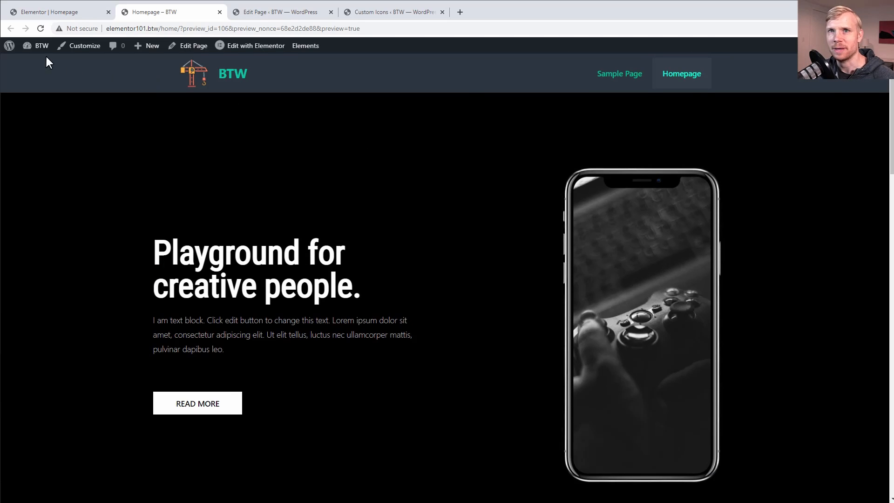
- Return to the editor, set the hero section's background color to dark navy, about #1B233C, and update the page
click(51, 12)
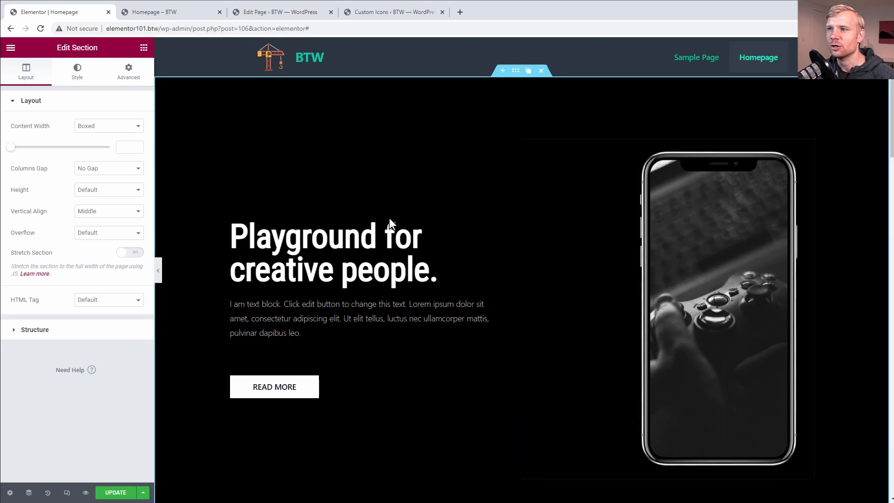
click(515, 72)
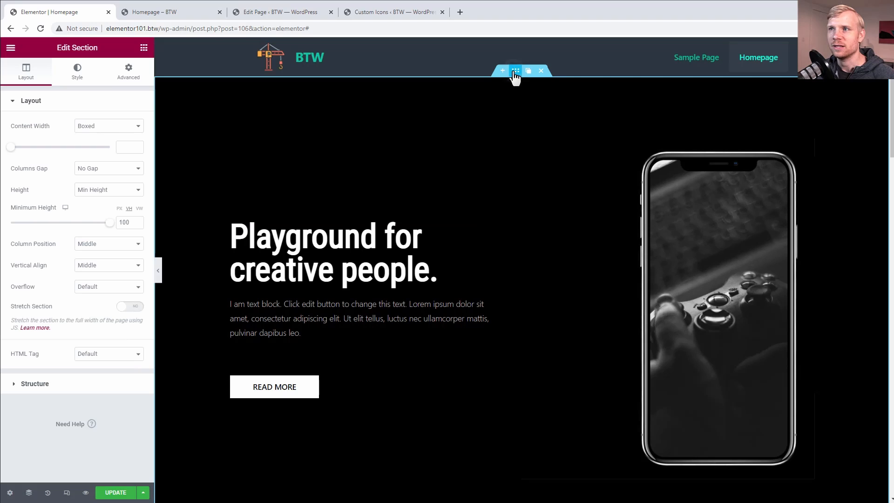
click(79, 75)
click(136, 168)
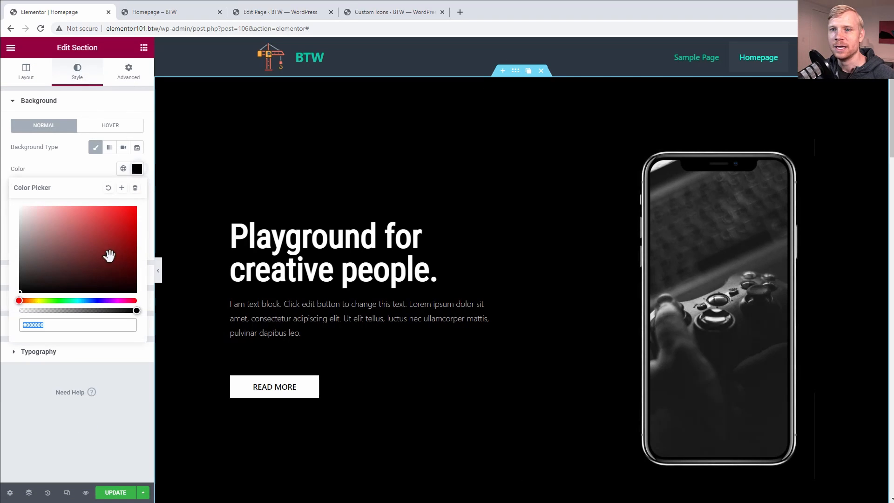
drag(91, 279, 82, 273)
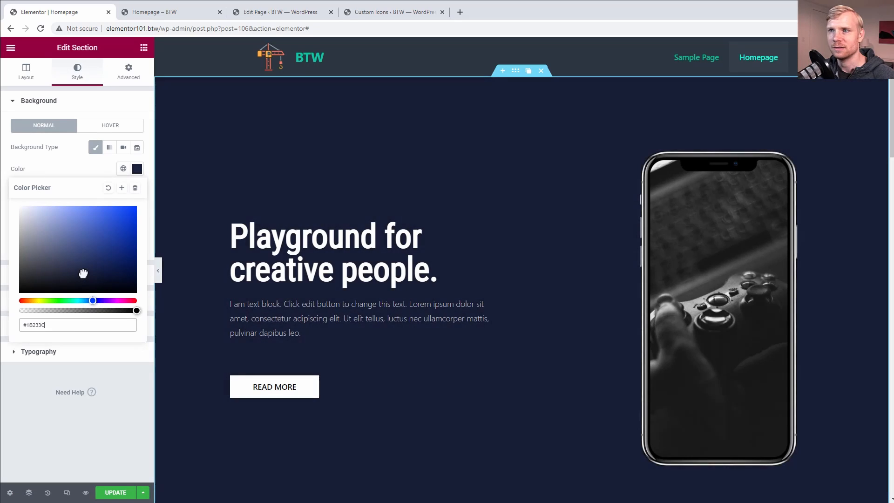
click(97, 496)
- Set the color of the divider under "All services in one place" to magenta #D40FE9 and update the page
scroll(206, 405, down, 9)
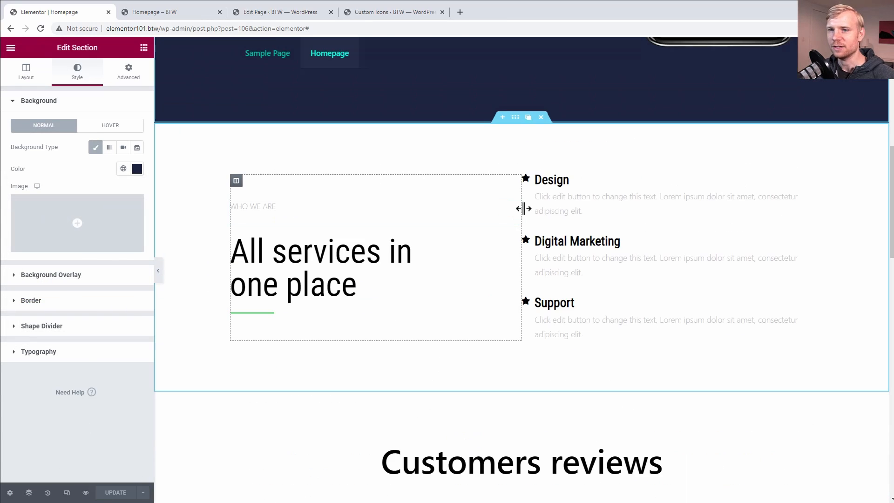
click(258, 314)
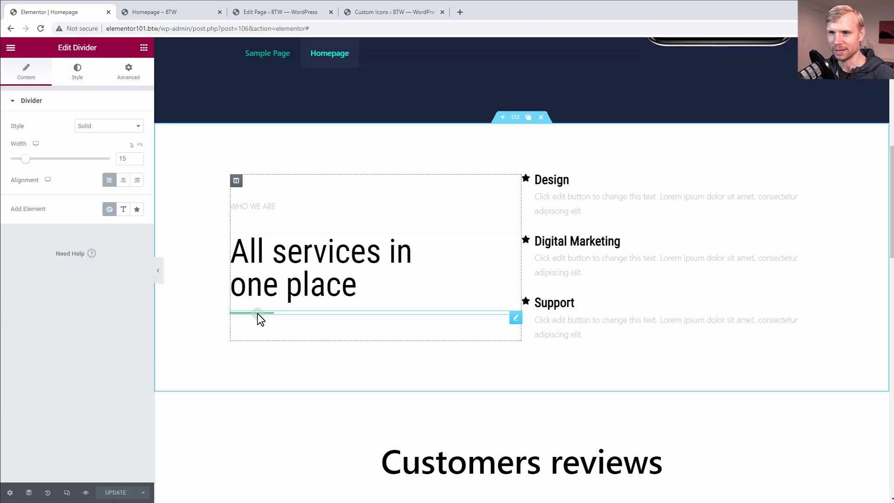
click(78, 74)
click(136, 126)
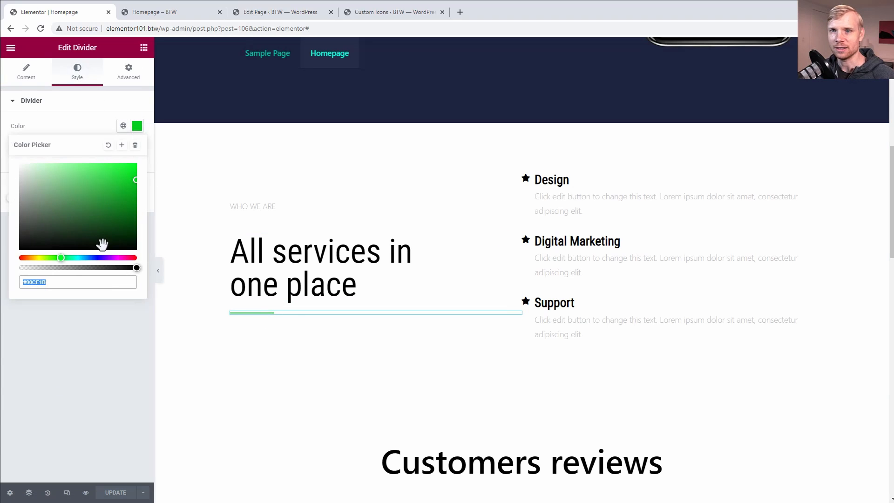
click(114, 257)
drag(136, 179, 129, 171)
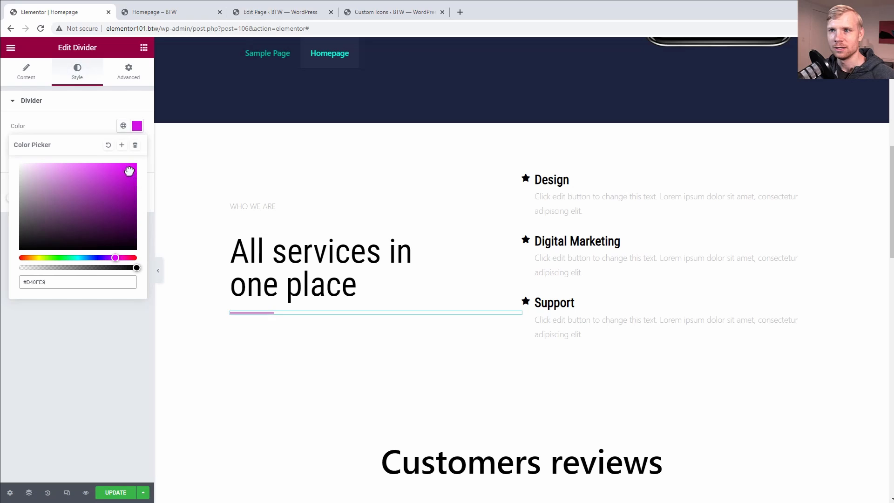
click(129, 489)
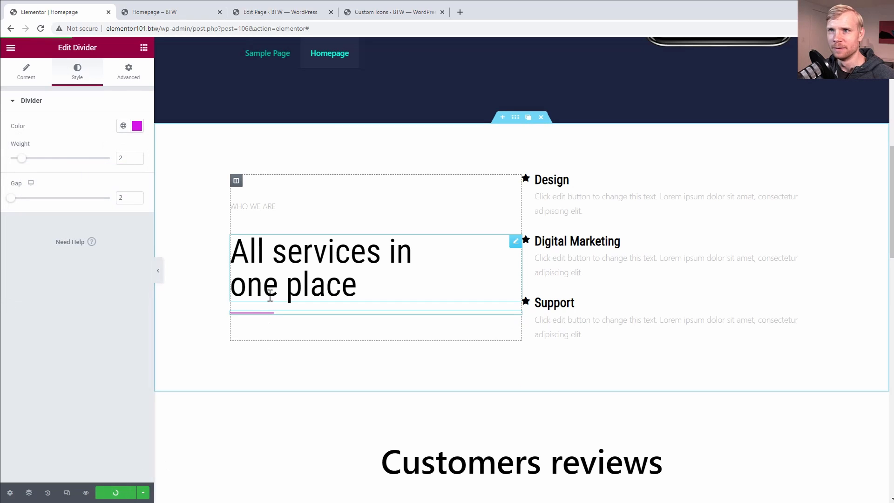
- Give the Customers reviews section a classic background in light grey and update the page
scroll(294, 294, down, 5)
scroll(285, 279, up, 1)
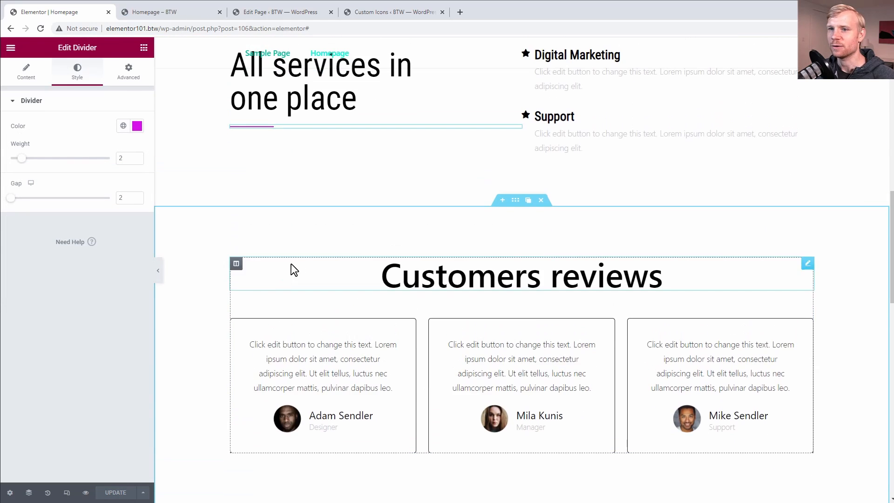
click(516, 204)
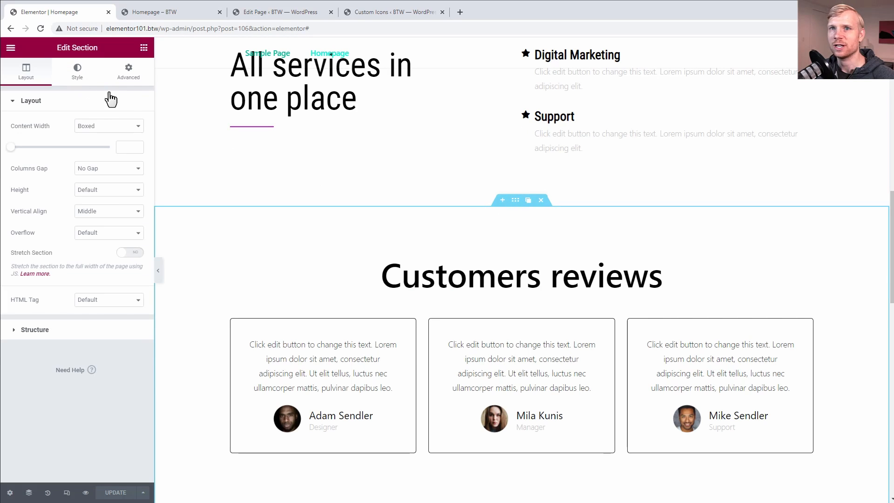
click(77, 72)
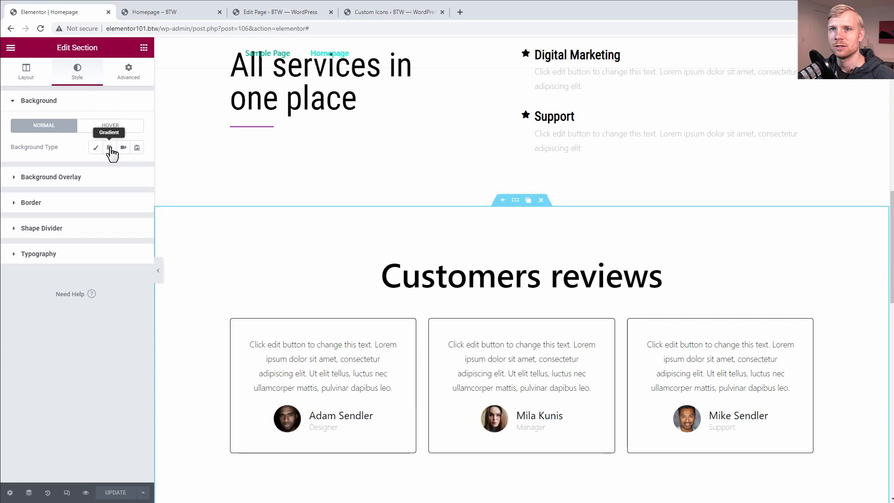
click(95, 148)
click(136, 168)
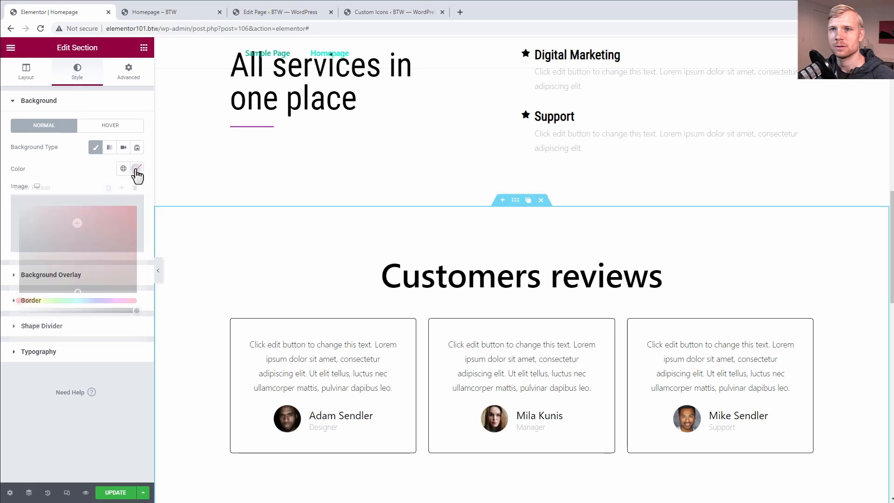
click(21, 233)
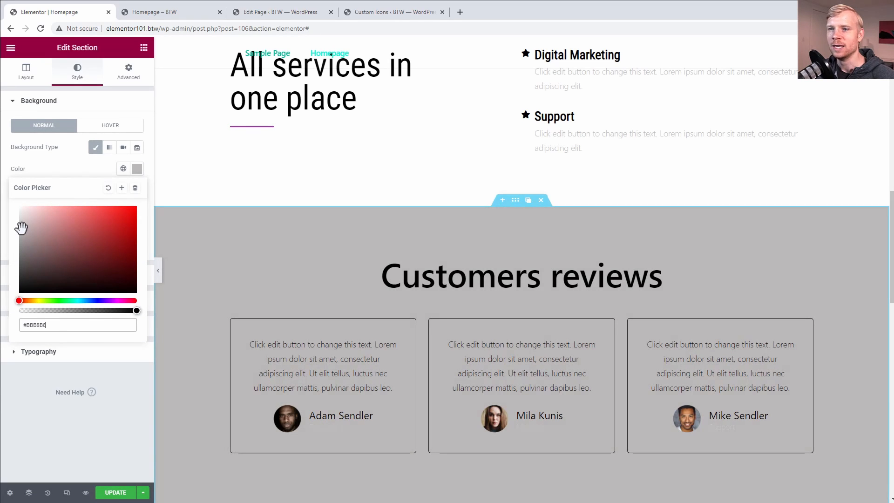
click(344, 215)
- Give the first review column a classic background in white #FFFFFF and update the page
scroll(405, 262, down, 3)
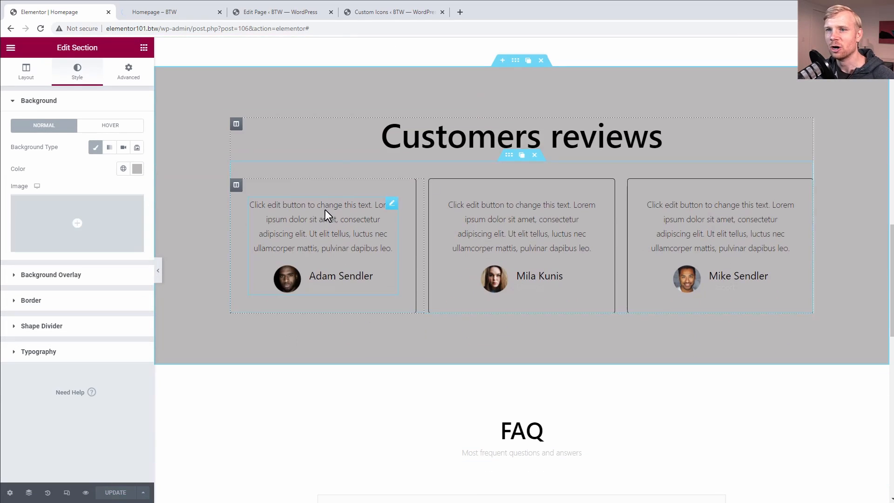
mouse_move(236, 188)
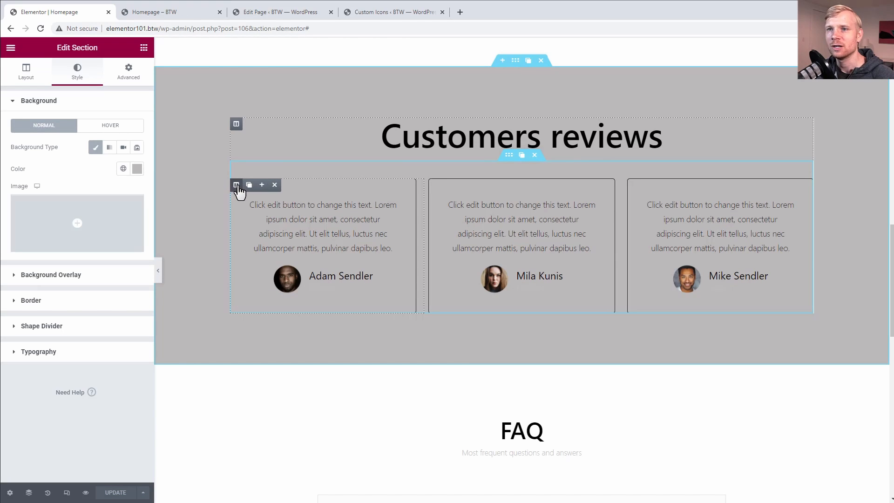
click(236, 185)
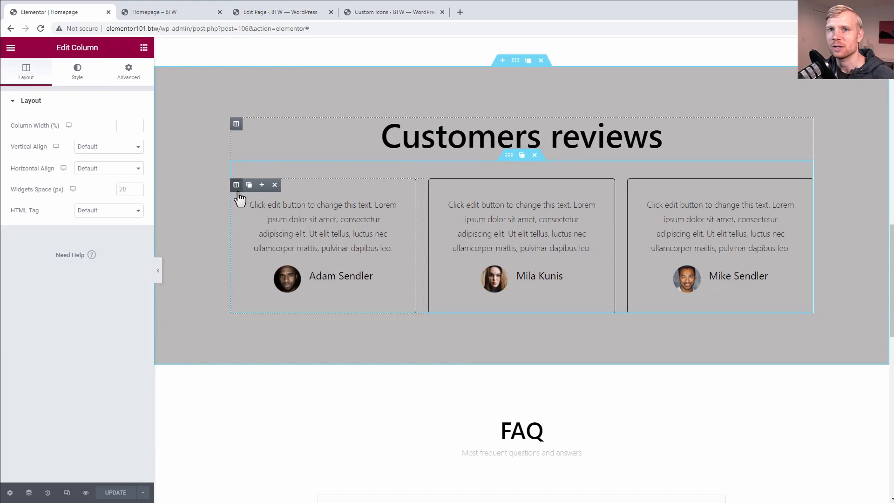
click(79, 74)
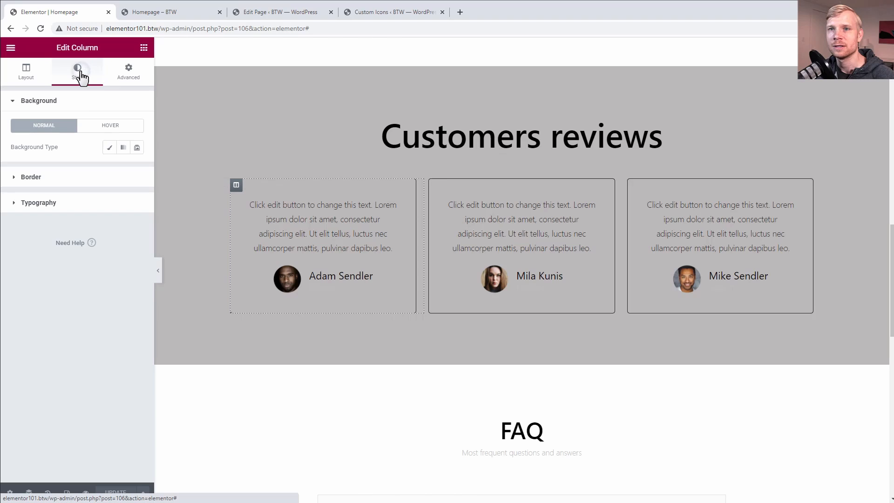
click(112, 149)
click(138, 171)
drag(56, 223, 3, 197)
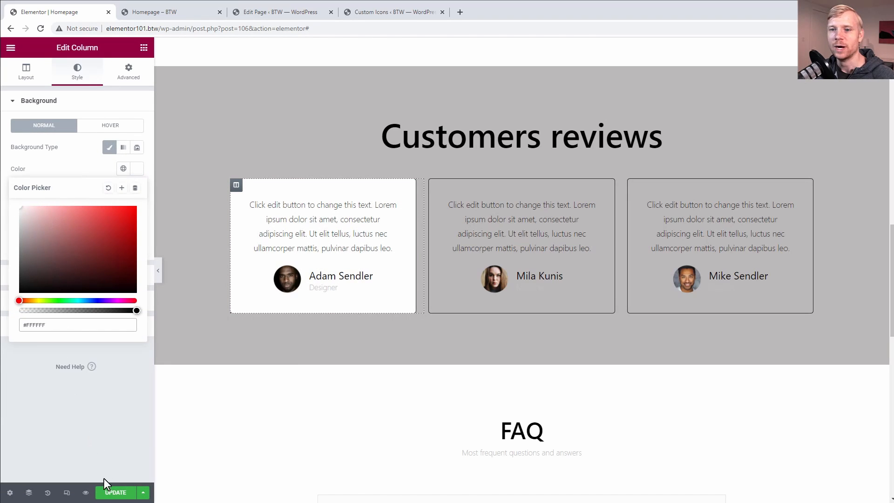
click(113, 494)
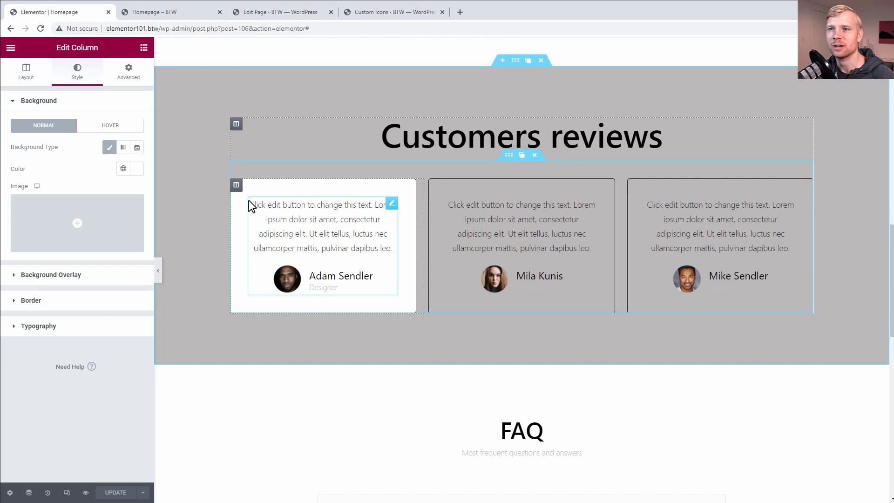
- Copy the first review column, paste its style onto the second and third review columns, and update the page
right_click(237, 185)
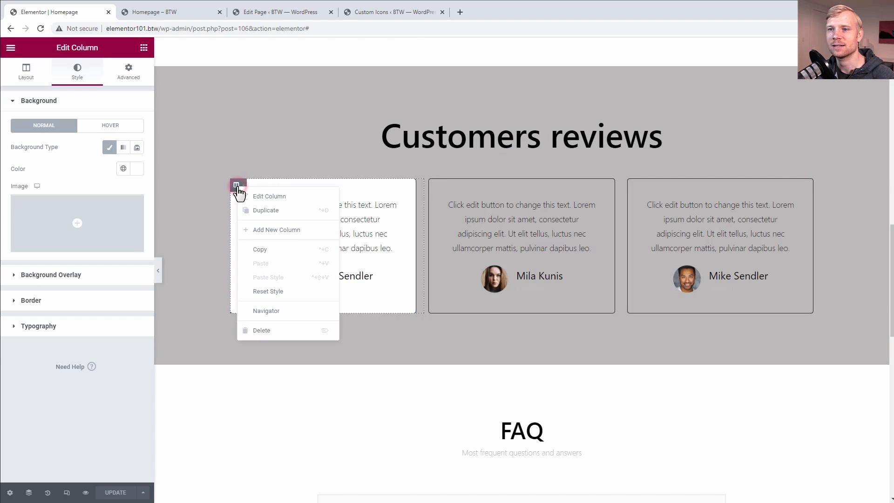
click(264, 250)
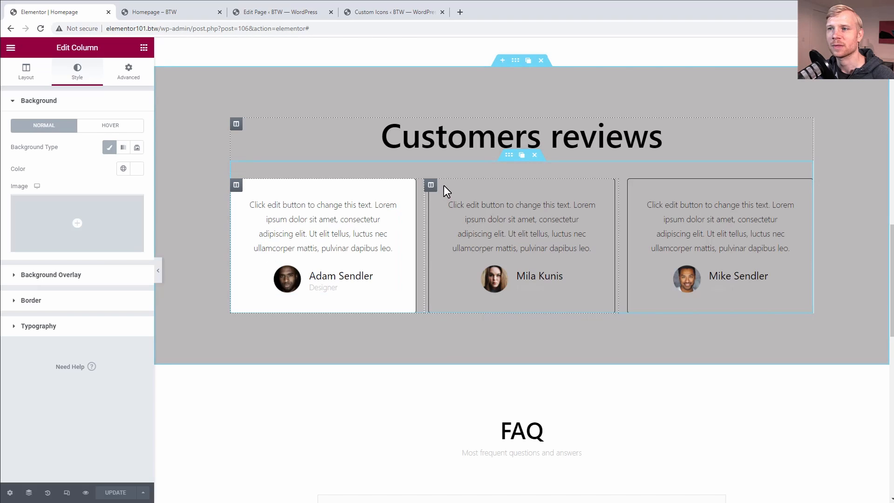
right_click(431, 186)
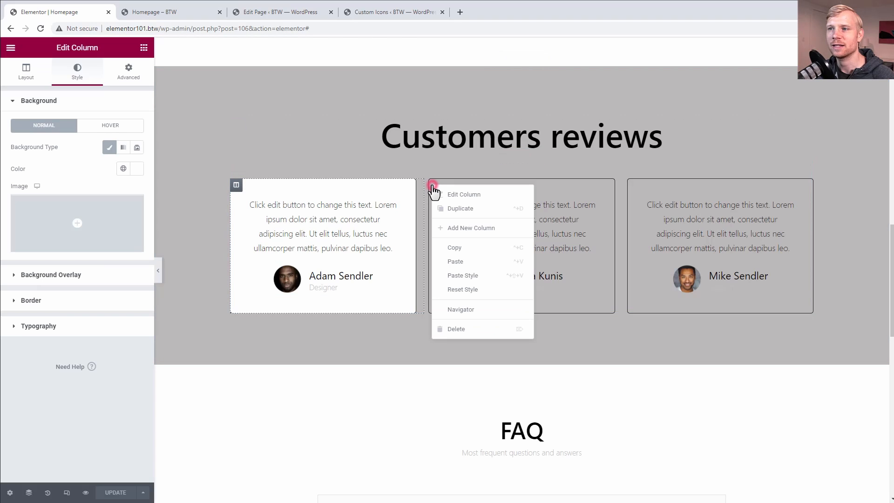
click(463, 275)
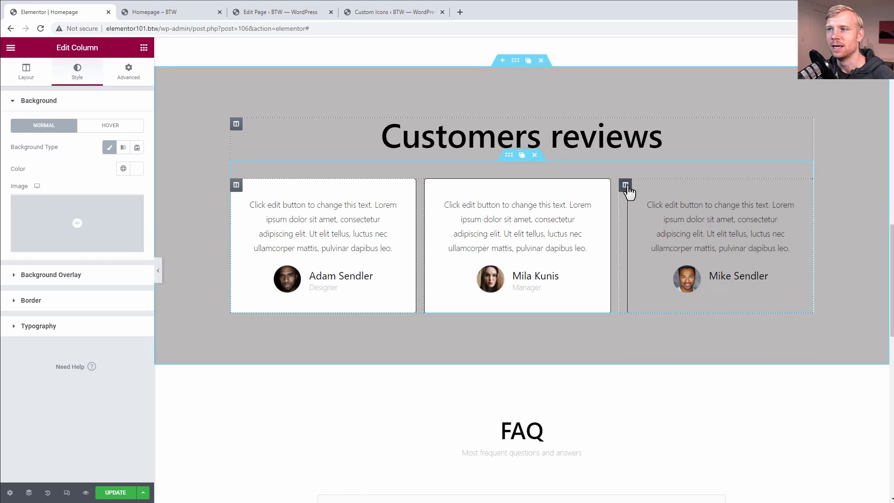
right_click(627, 188)
click(656, 275)
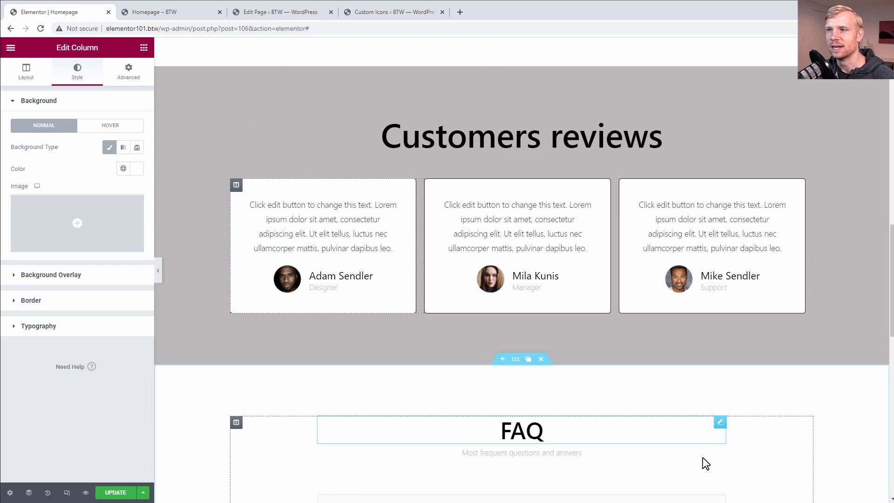
scroll(822, 483, up, 2)
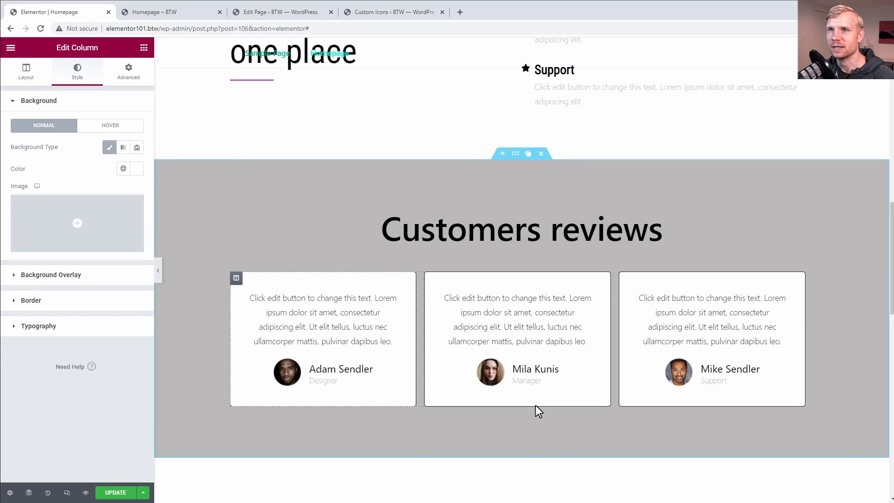
- Review the homepage preview from the hero section down to the footer
key(ctrl+Tab)
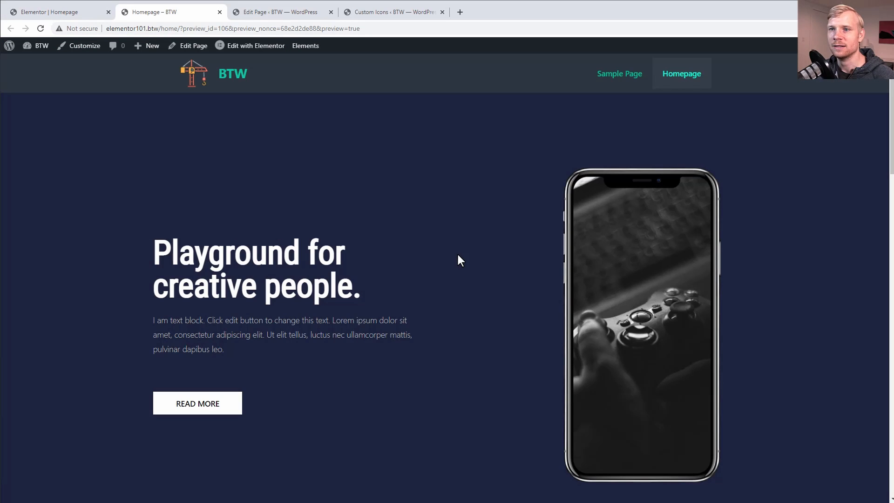
scroll(459, 255, down, 10)
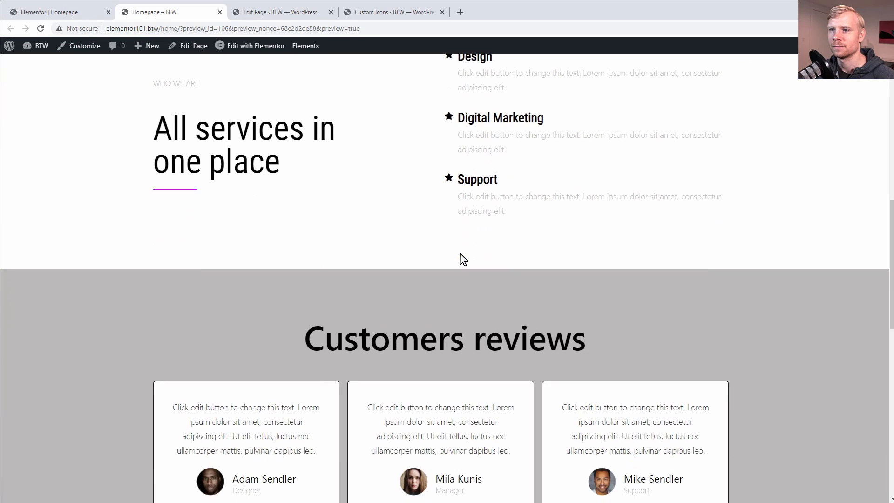
scroll(463, 256, down, 12)
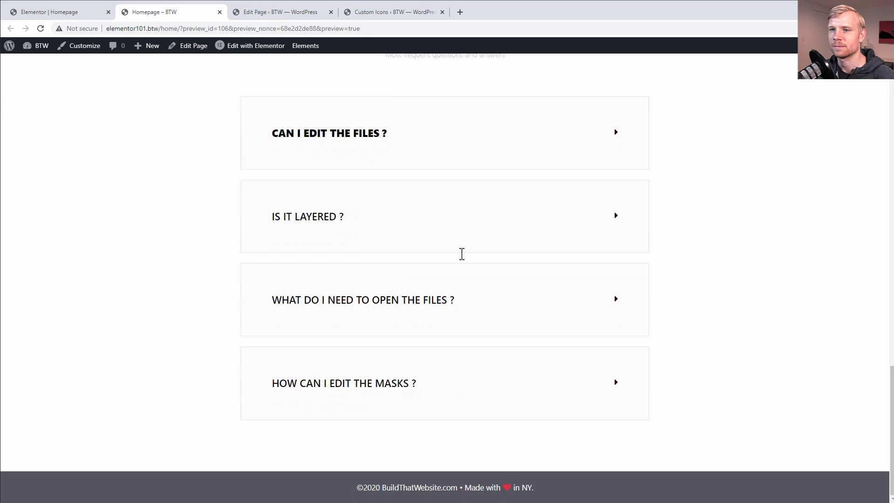
scroll(461, 254, up, 20)
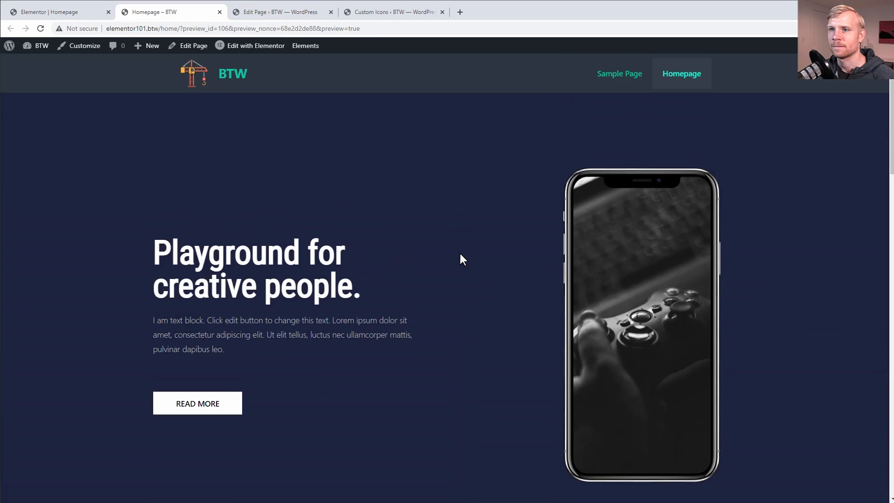
- Return to the editor and move the "All services in one place" section below the Customers reviews section
key(ctrl+shift+Tab)
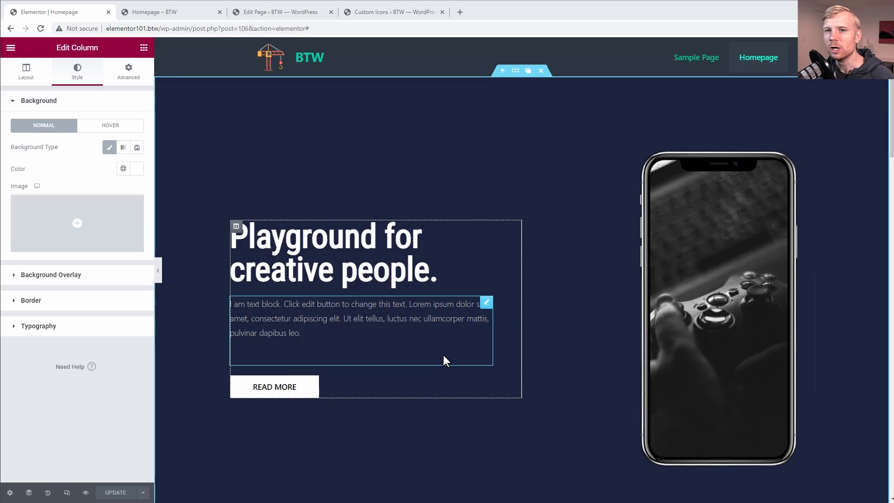
scroll(563, 330, down, 3)
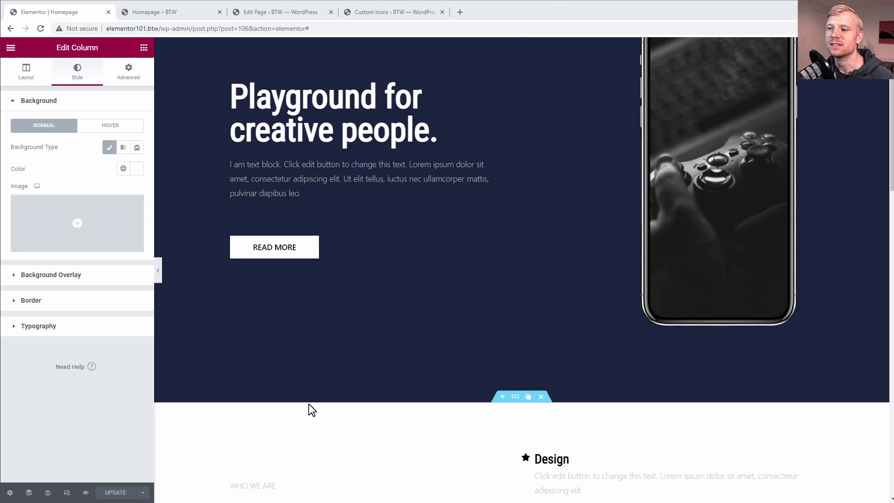
scroll(309, 410, down, 2)
scroll(351, 359, down, 2)
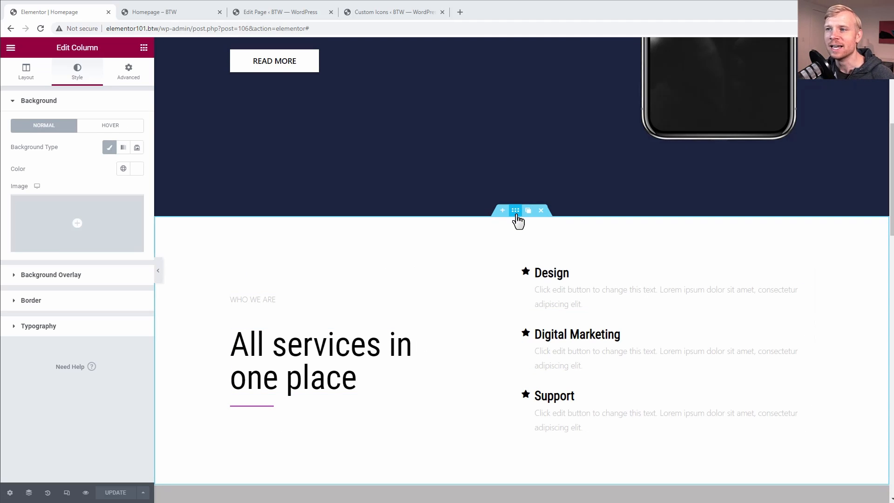
scroll(423, 279, down, 3)
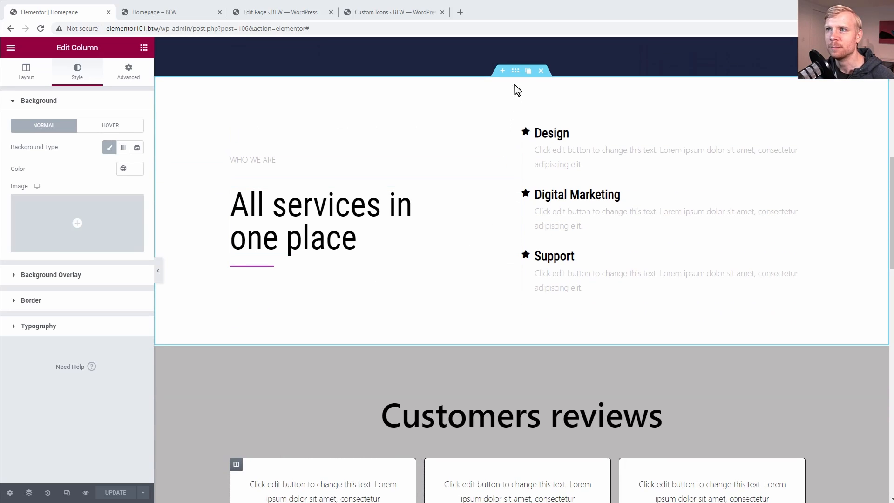
drag(515, 71, 508, 393)
scroll(441, 309, down, 5)
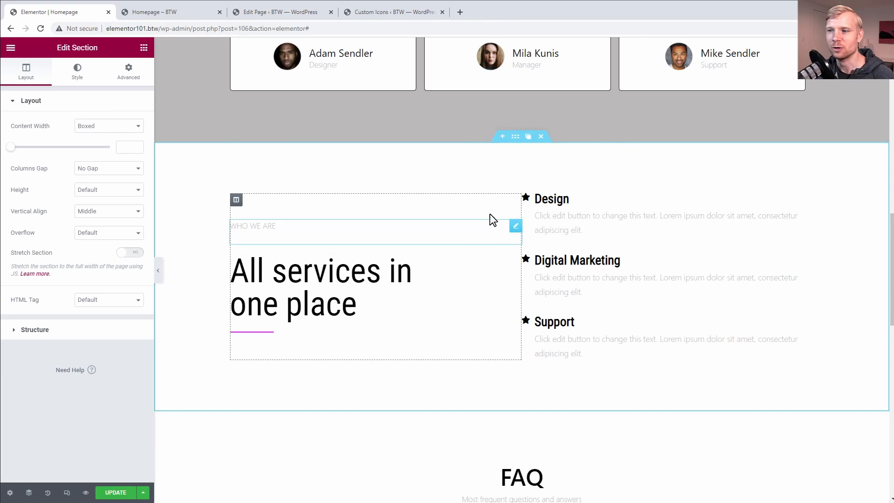
- Open the Navigator, move the FAQ section above all other sections, and check the new section order
scroll(423, 299, down, 7)
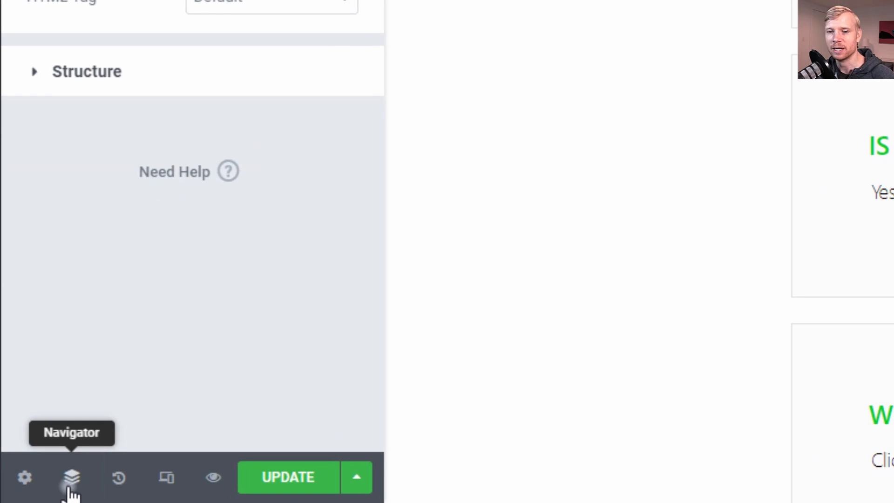
click(70, 487)
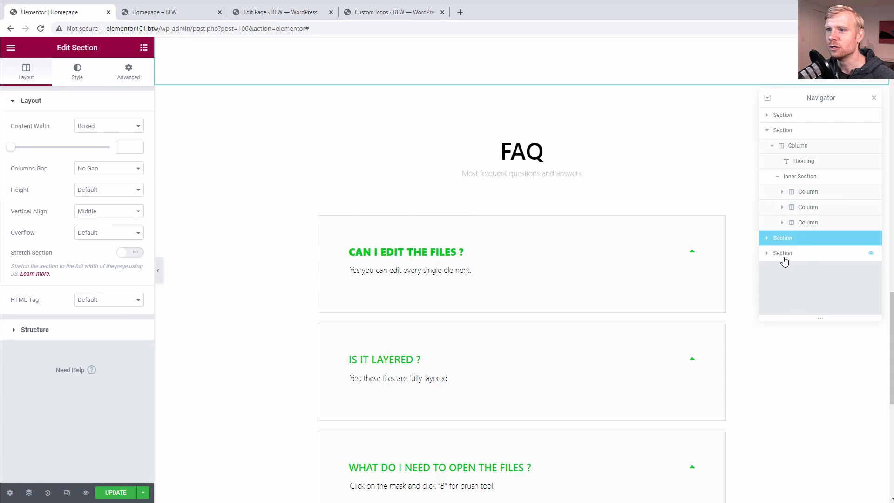
click(782, 257)
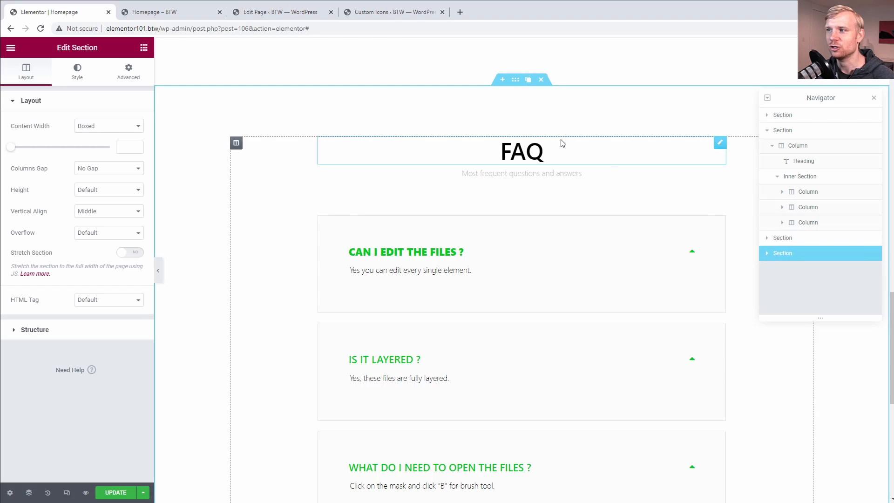
drag(795, 261, 789, 112)
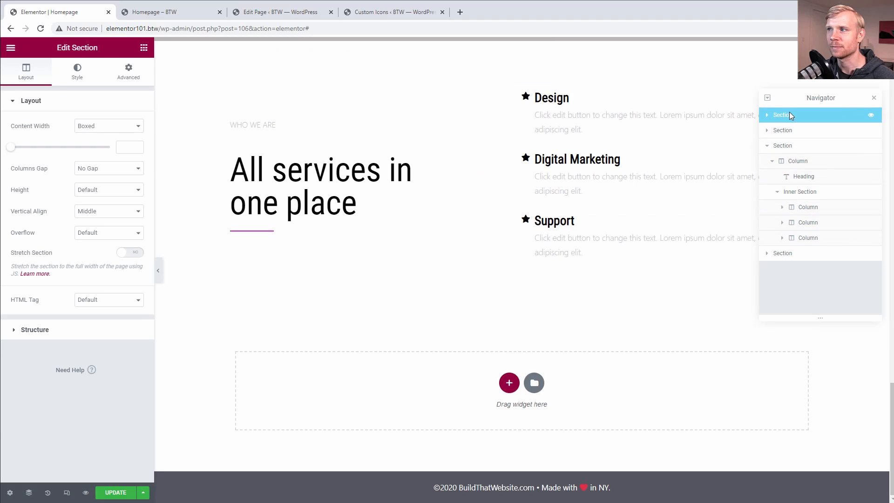
drag(891, 413, 890, 74)
scroll(521, 270, down, 15)
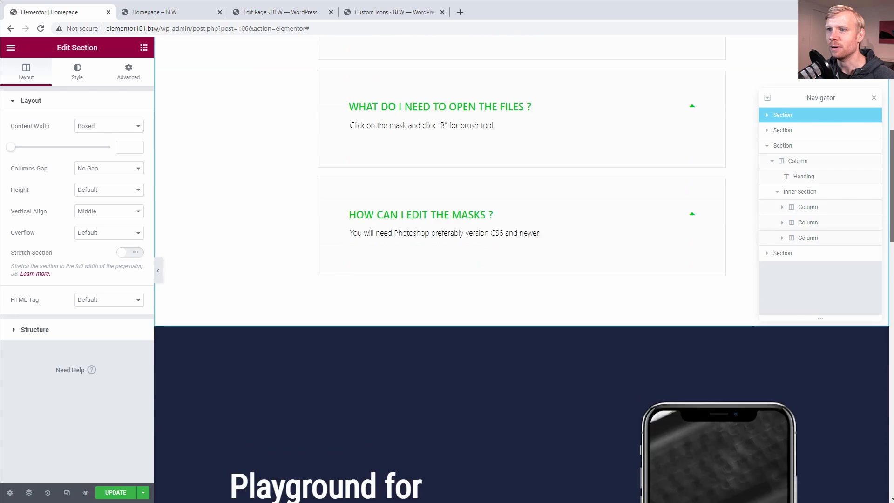
scroll(521, 270, down, 1)
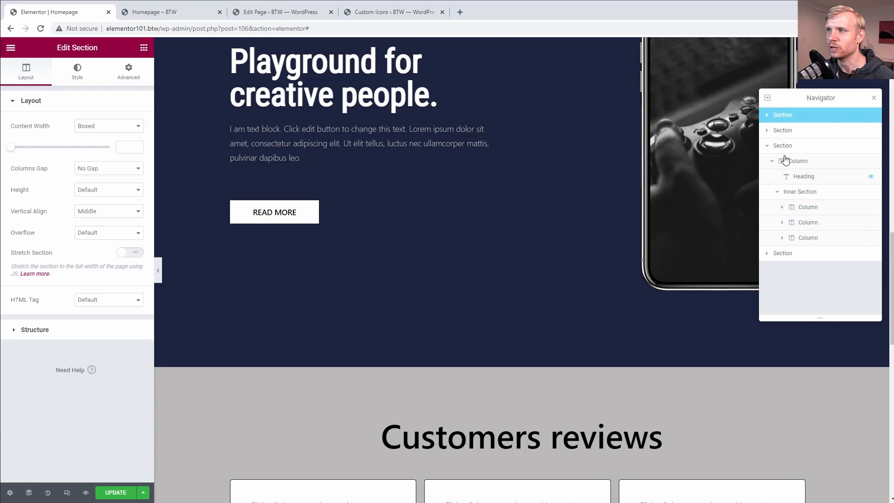
- Rename the first section in the Navigator to FAQ and move it back to the end of the page
click(779, 119)
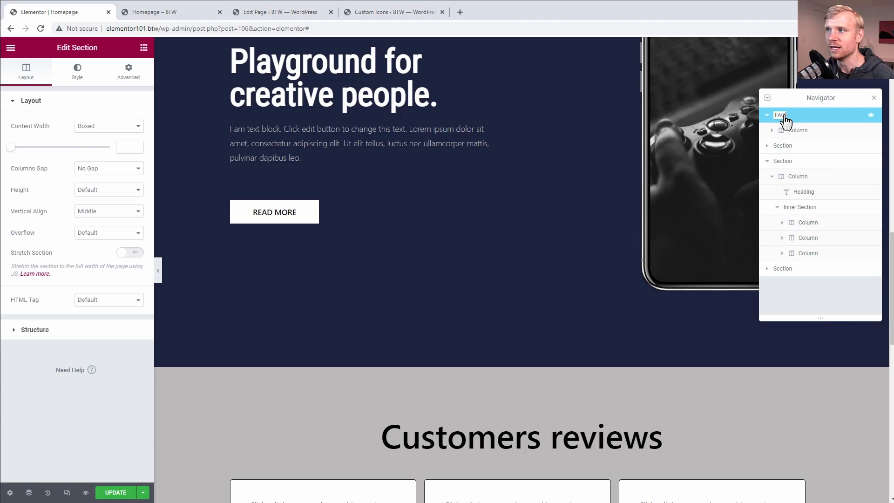
drag(796, 123, 795, 274)
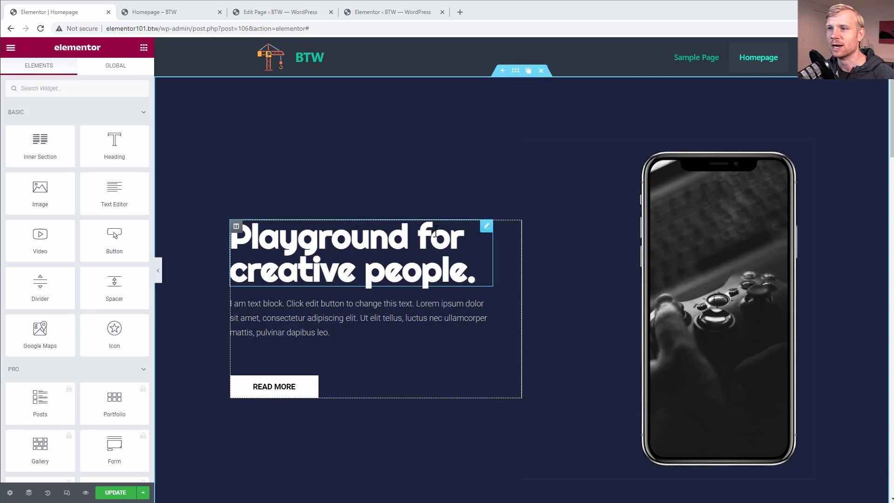
- Insert a section with two equal columns above the hero section and set its height to Min Height
click(502, 72)
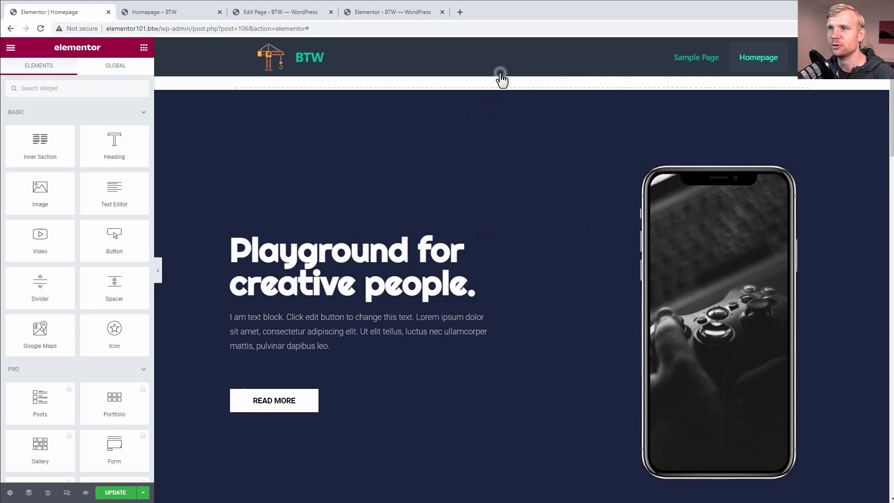
click(507, 122)
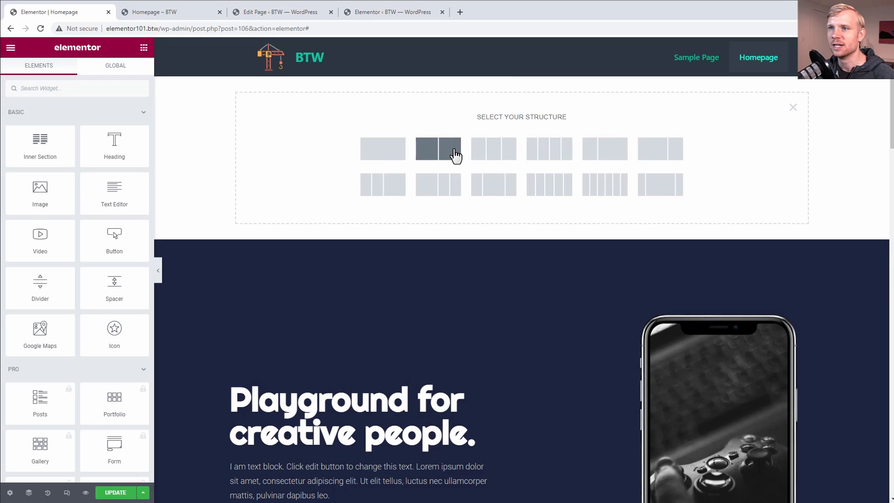
click(454, 153)
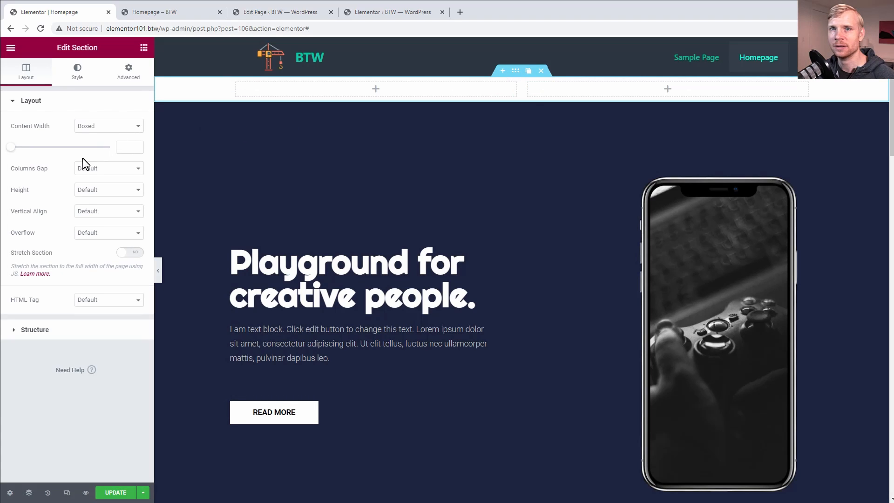
click(83, 196)
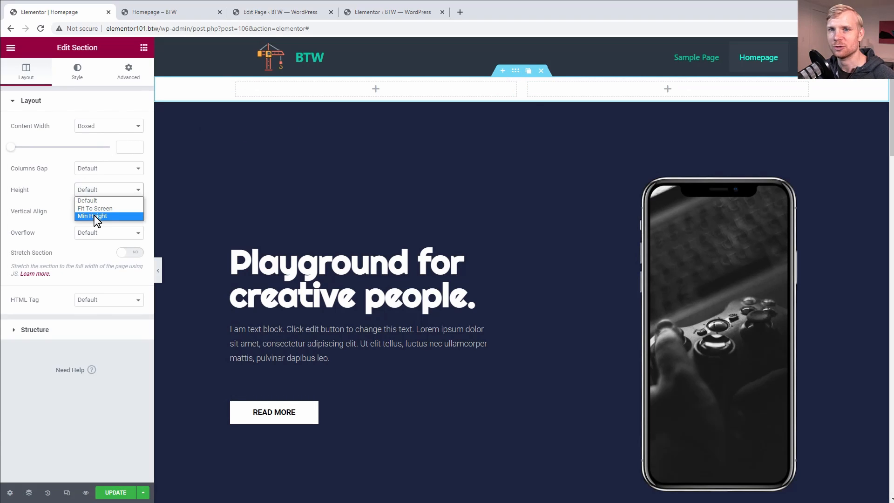
click(94, 215)
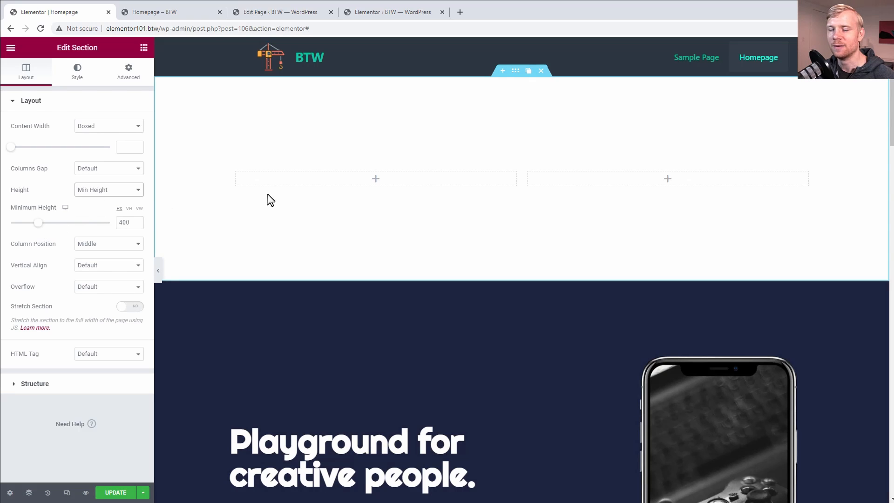
scroll(424, 263, down, 2)
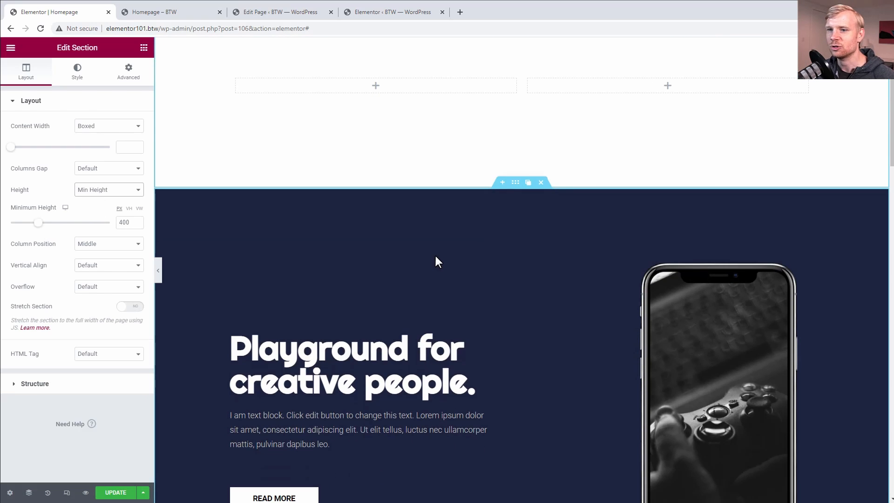
scroll(437, 255, down, 2)
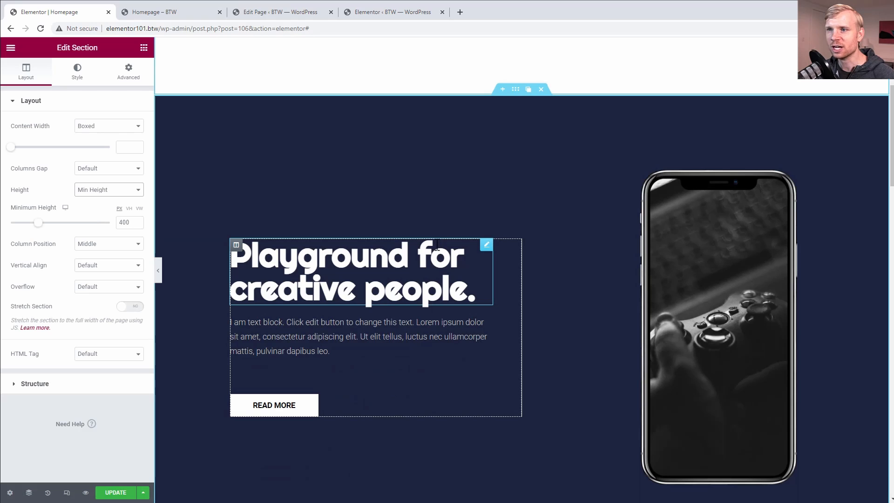
click(329, 327)
scroll(381, 201, up, 4)
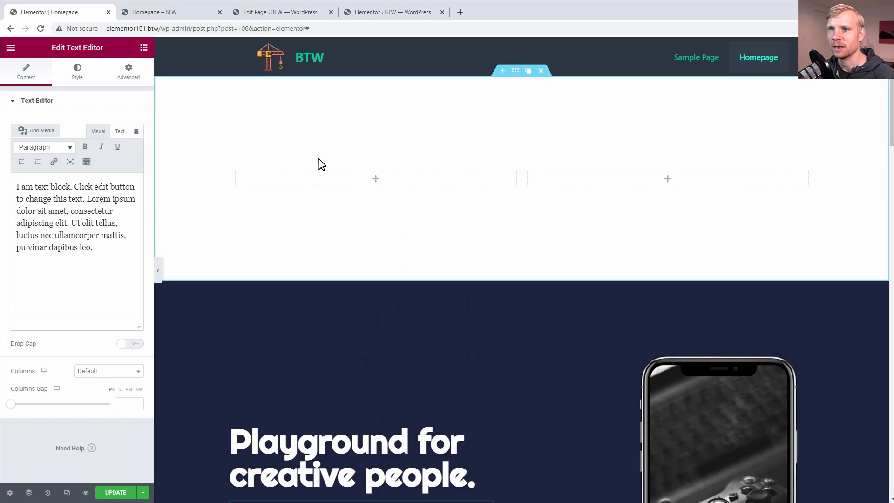
- Add a Heading widget to the first column of the new two-column section
click(144, 48)
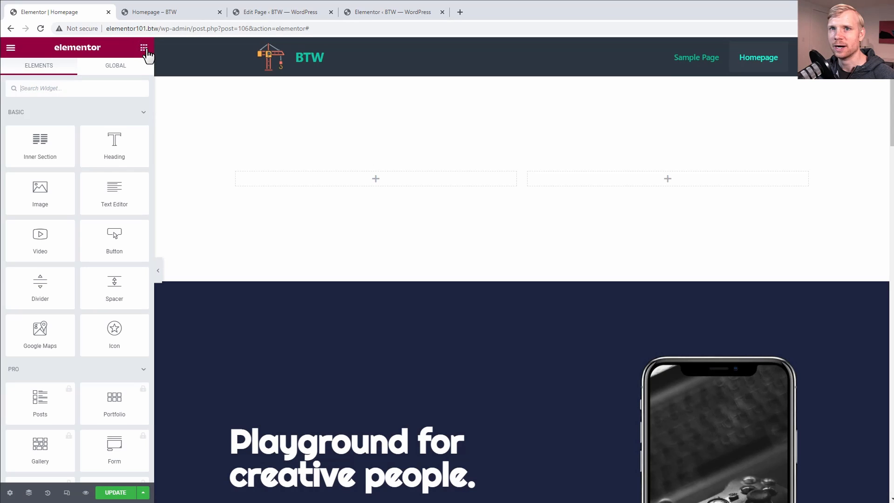
drag(112, 145, 348, 178)
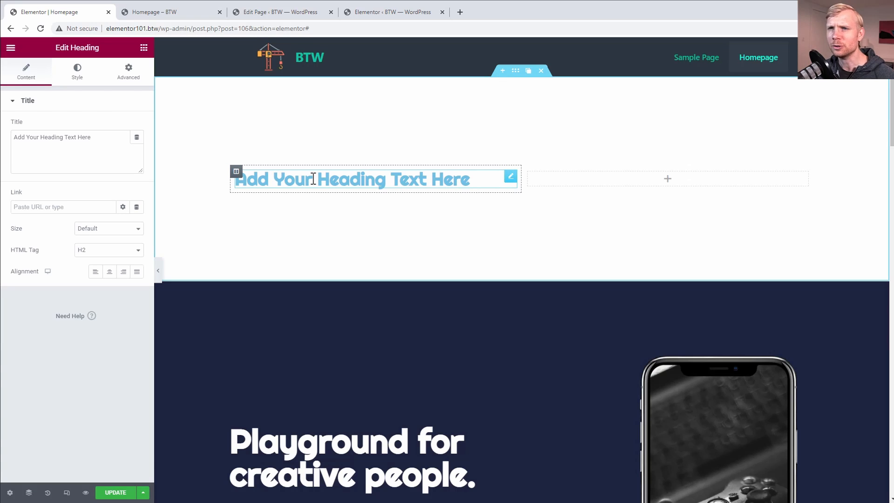
scroll(399, 283, down, 10)
scroll(368, 342, up, 9)
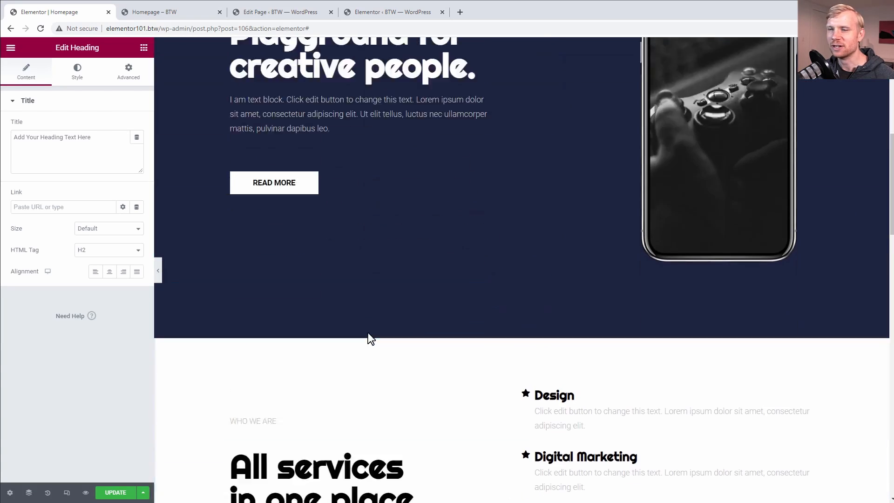
scroll(364, 305, up, 1)
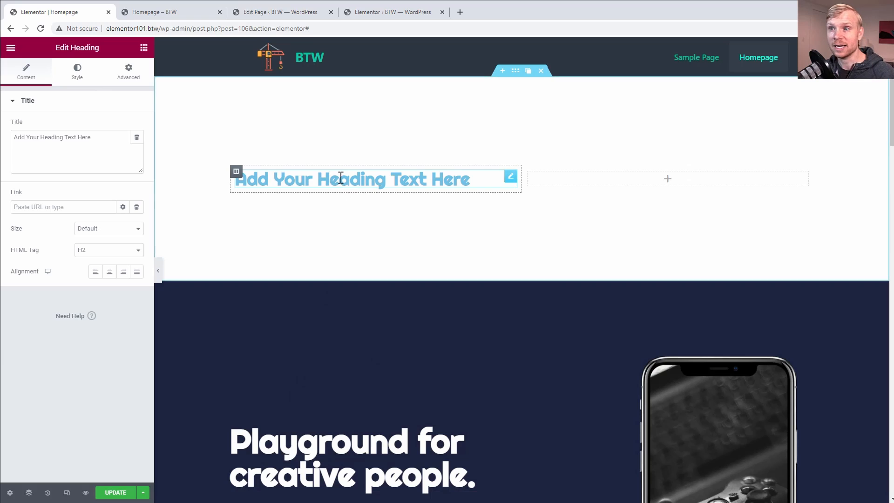
- Change the site's global Primary color to dark gray #3A3A3A and save the site settings
click(11, 48)
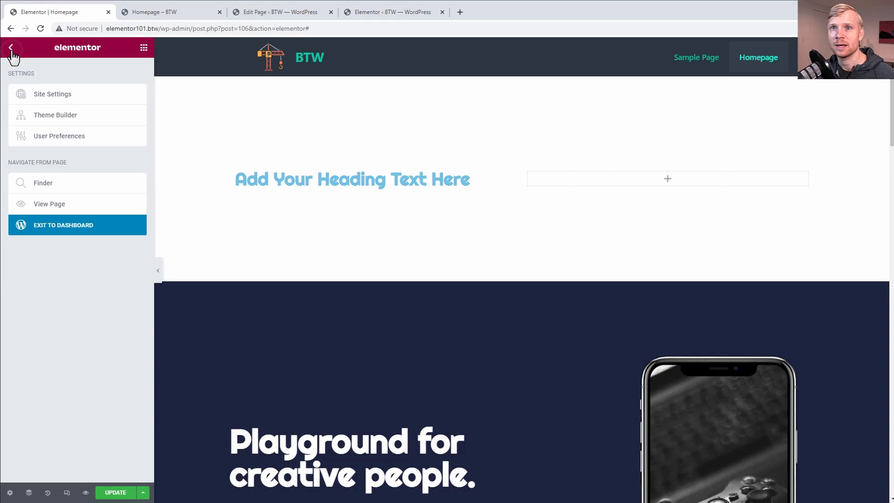
click(38, 96)
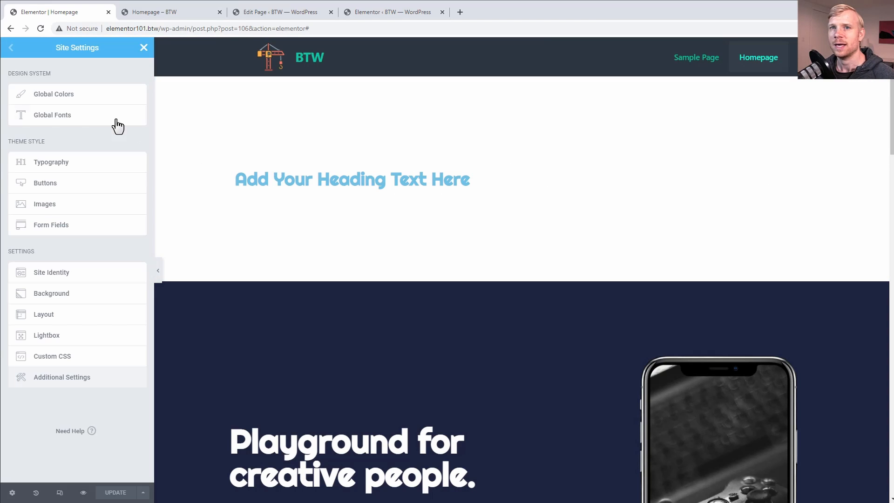
click(92, 96)
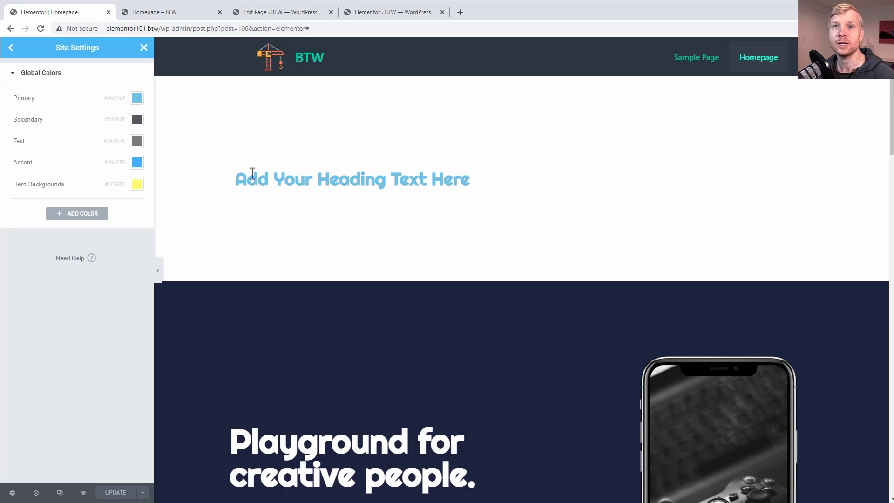
click(137, 98)
drag(80, 181, 19, 204)
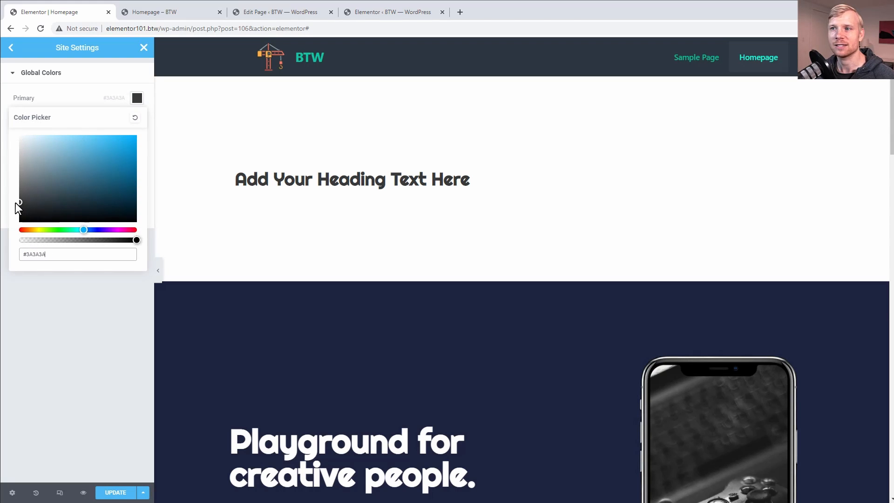
click(88, 350)
click(122, 492)
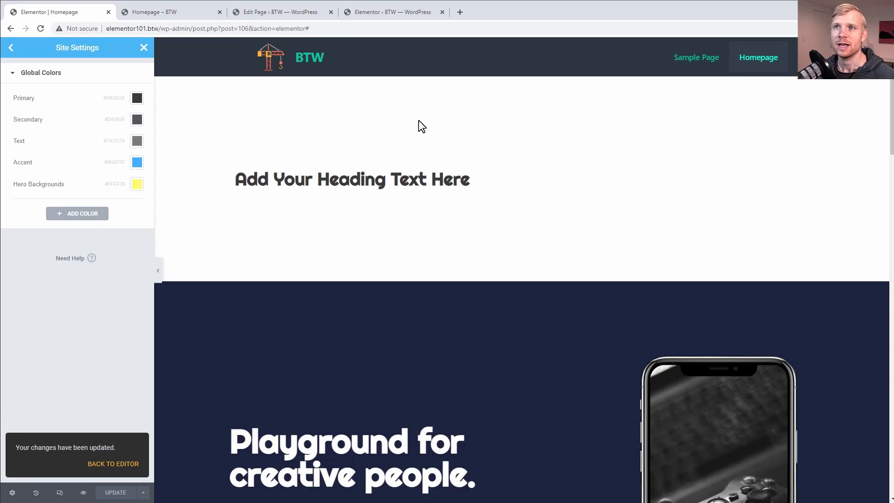
- Enable Disable Default Colors and Disable Default Fonts in Elementor's general settings in the WordPress dashboard, and save the changes
click(394, 13)
click(31, 70)
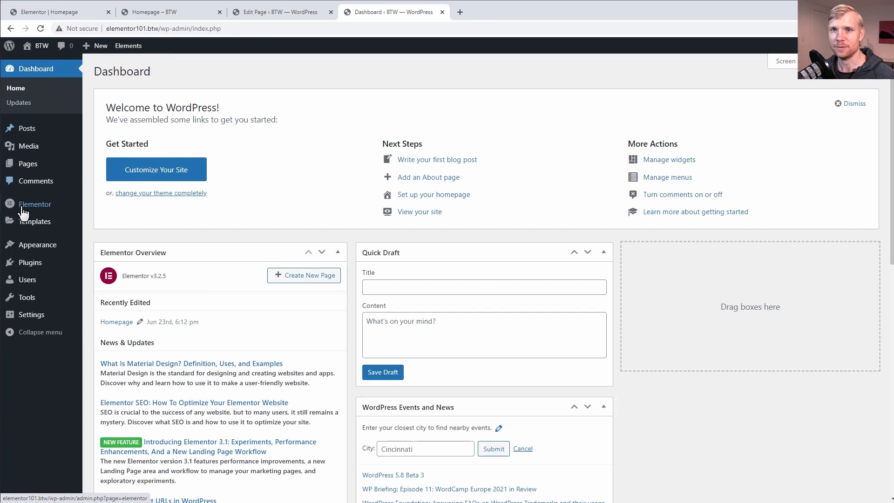
mouse_move(23, 212)
click(118, 205)
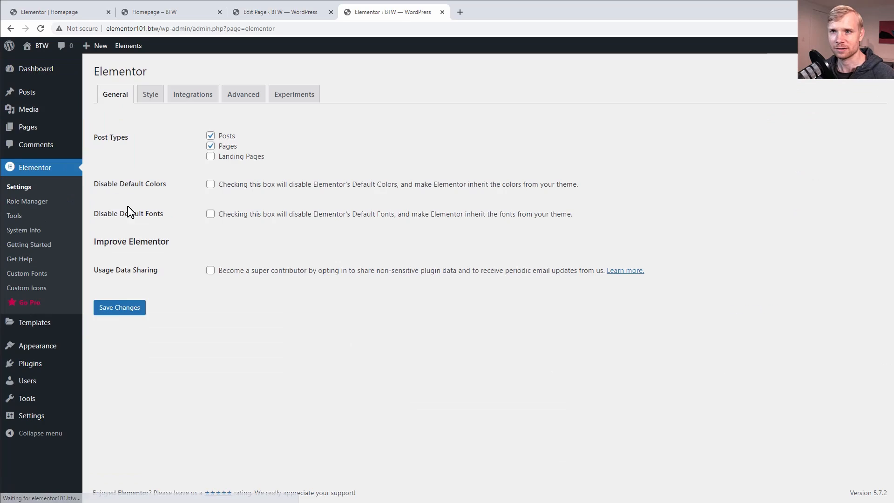
click(210, 184)
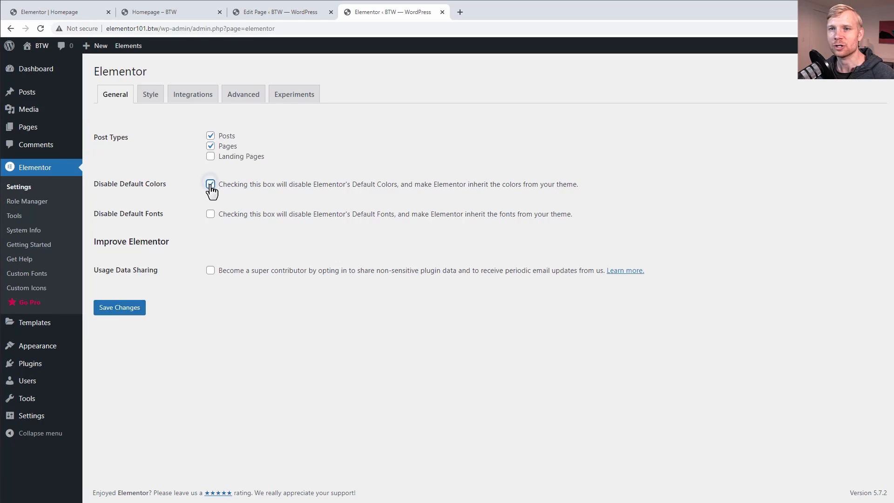
click(211, 215)
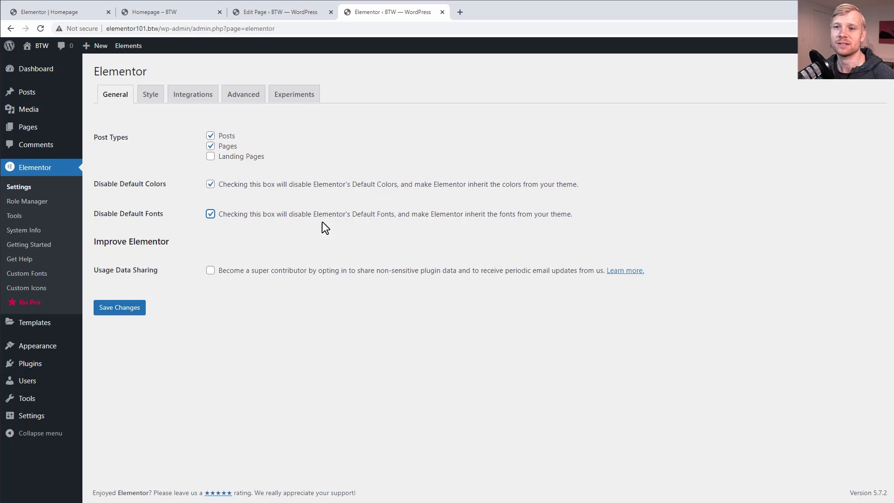
click(123, 308)
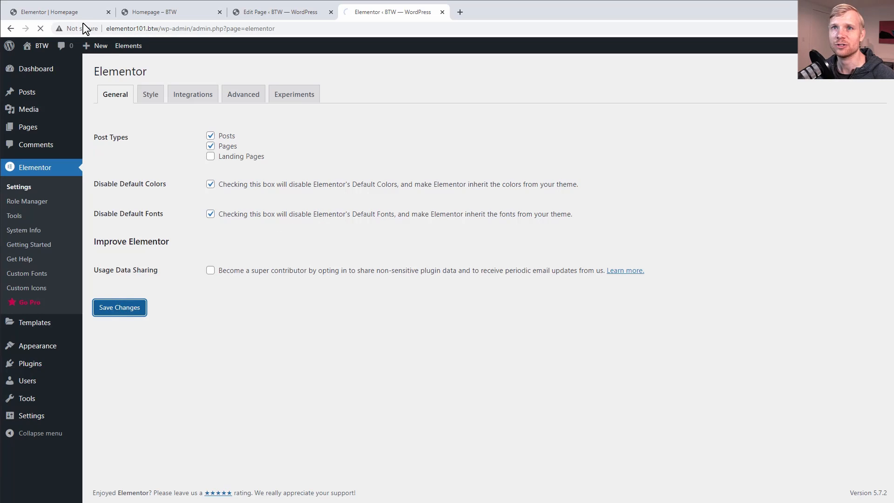
- Reload the Homepage editor and replace the heading in the first column with a fresh Heading widget
click(77, 10)
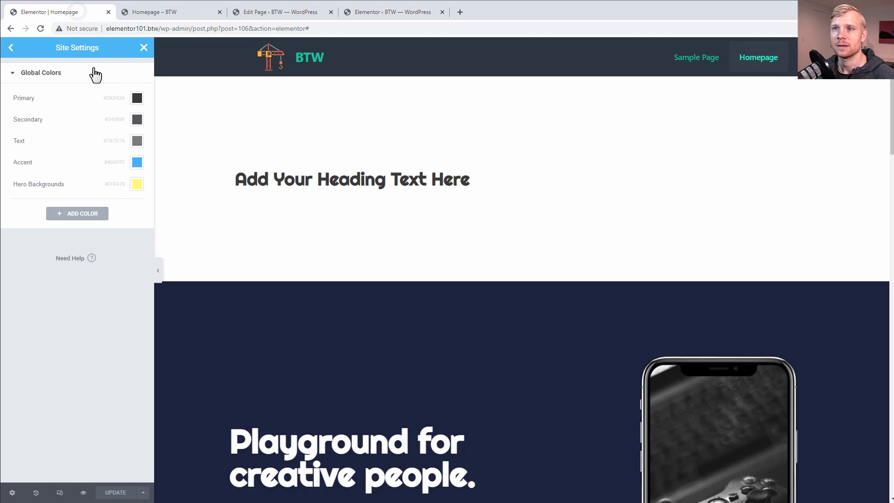
click(41, 29)
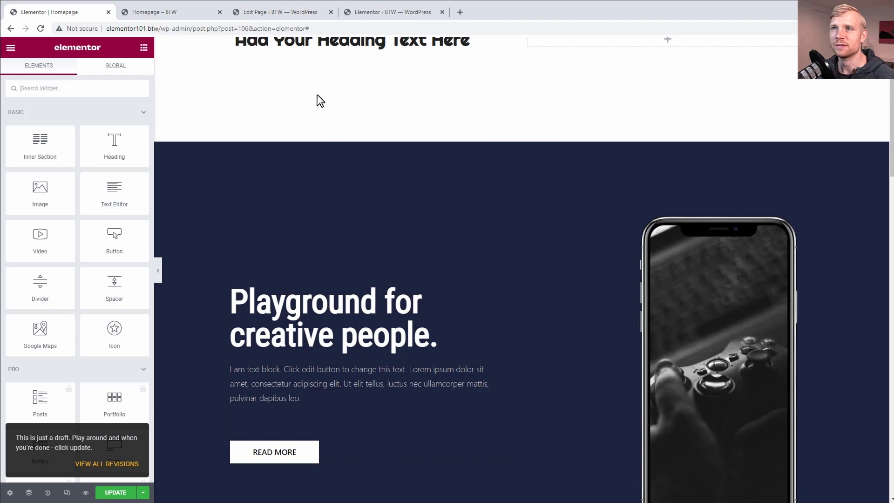
scroll(326, 121, up, 3)
click(344, 179)
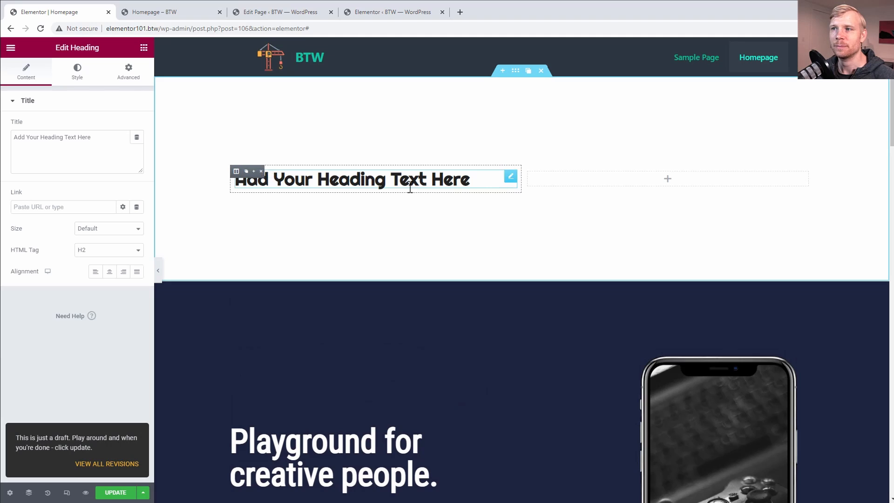
right_click(512, 177)
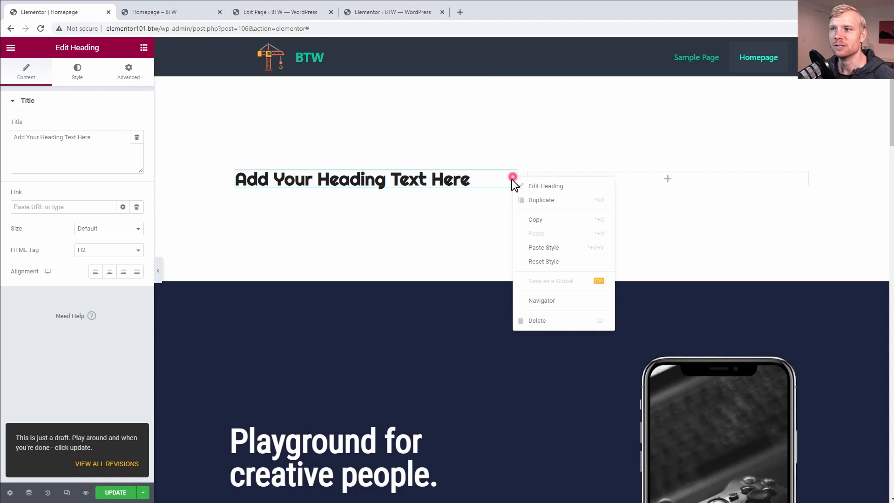
click(552, 321)
drag(114, 142, 383, 177)
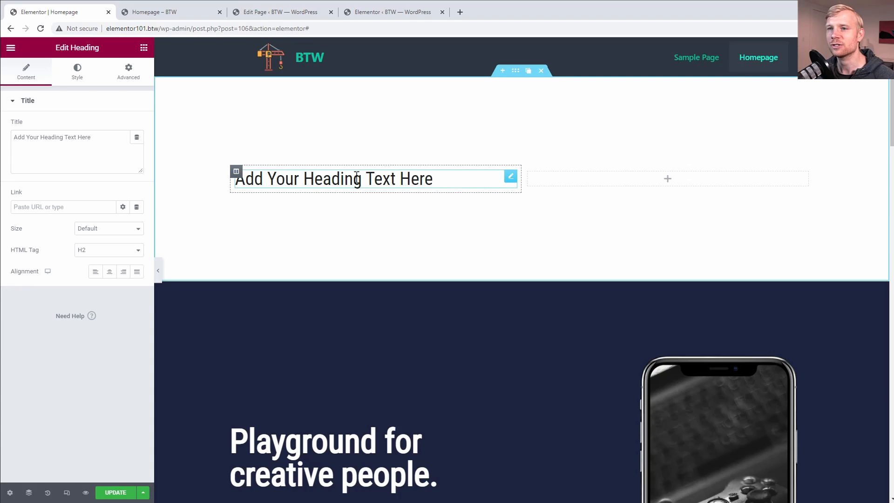
- Reduce the new two-column section's minimum height to 355 px
click(489, 252)
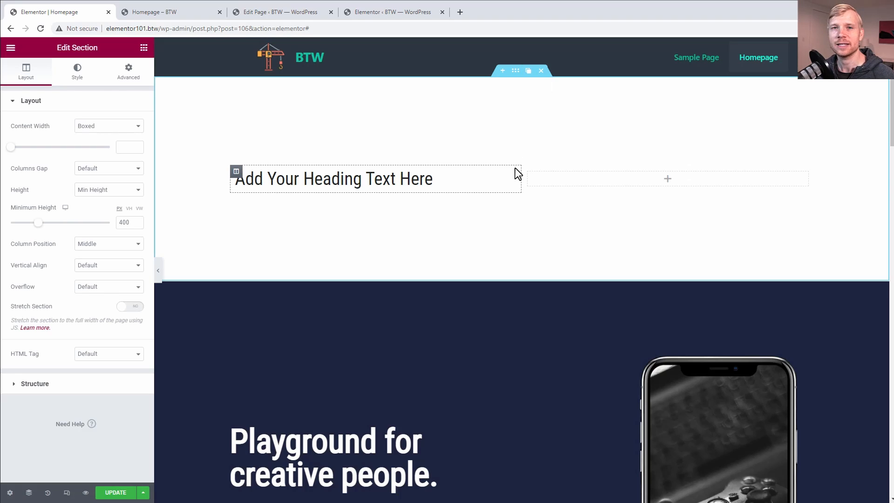
click(344, 178)
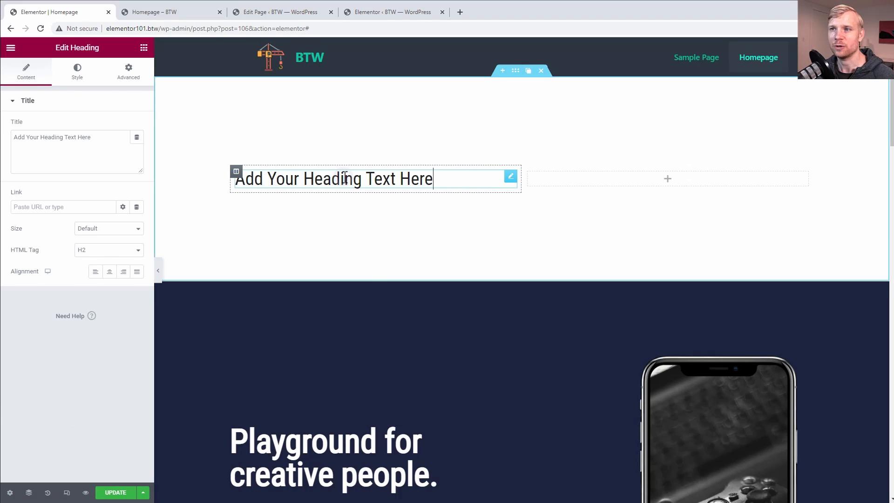
click(515, 71)
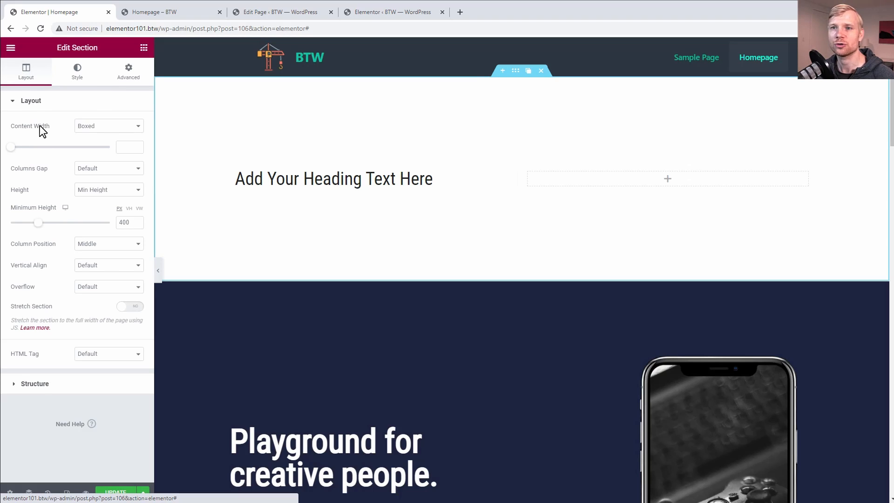
drag(39, 223, 35, 223)
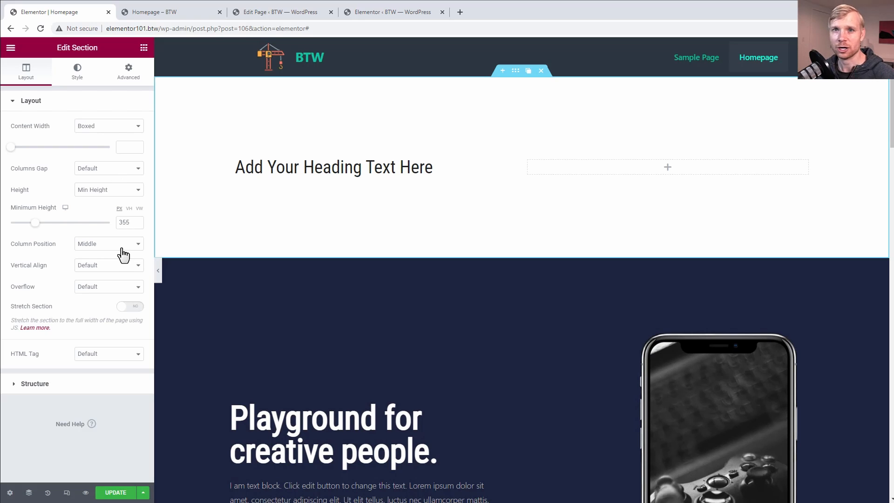
- Give the two-column section a gradient background with a dark navy first color
click(74, 78)
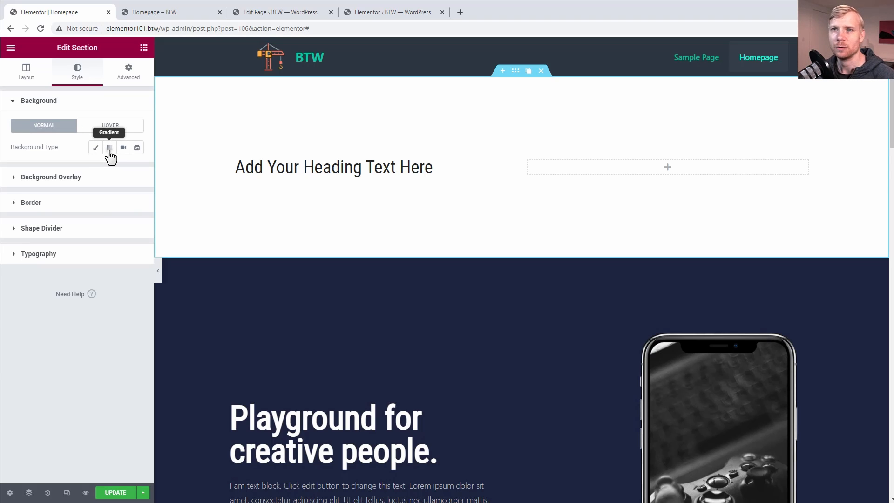
click(110, 148)
click(137, 168)
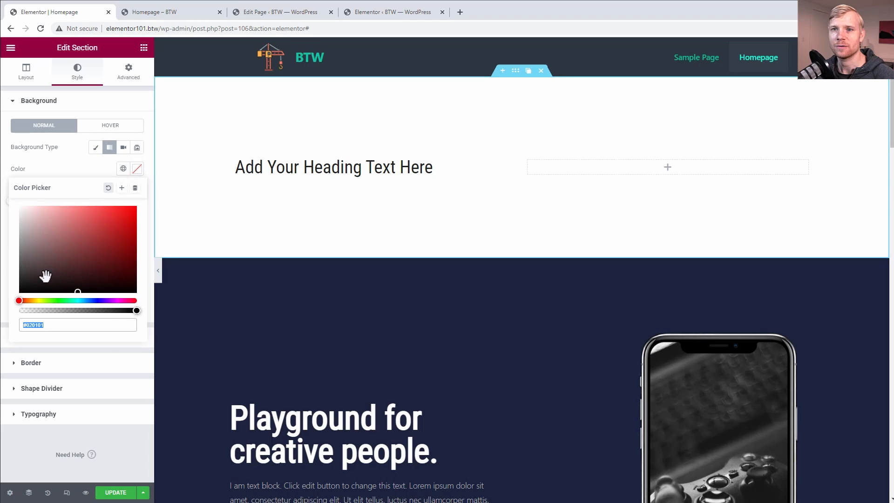
click(99, 300)
drag(93, 279, 88, 275)
click(80, 176)
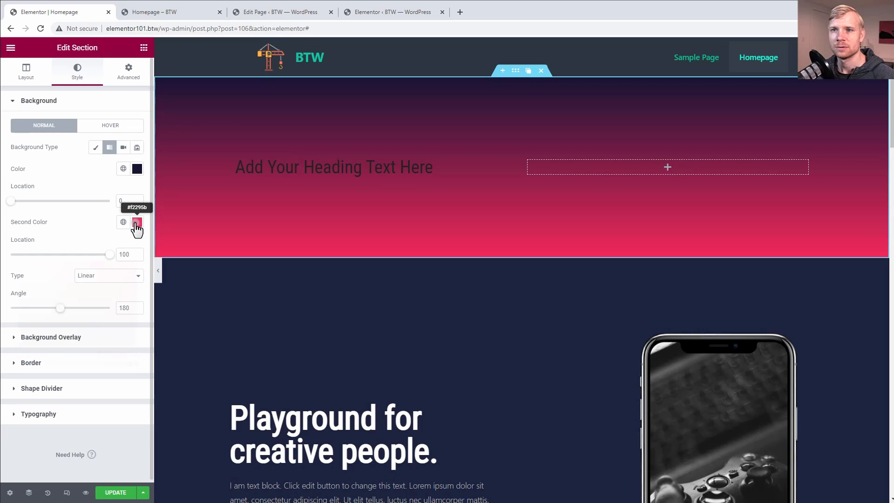
- Set the gradient's second color to a medium blue and its angle to 210
click(137, 221)
click(89, 354)
click(90, 319)
drag(90, 319, 116, 305)
click(74, 230)
drag(61, 308, 67, 308)
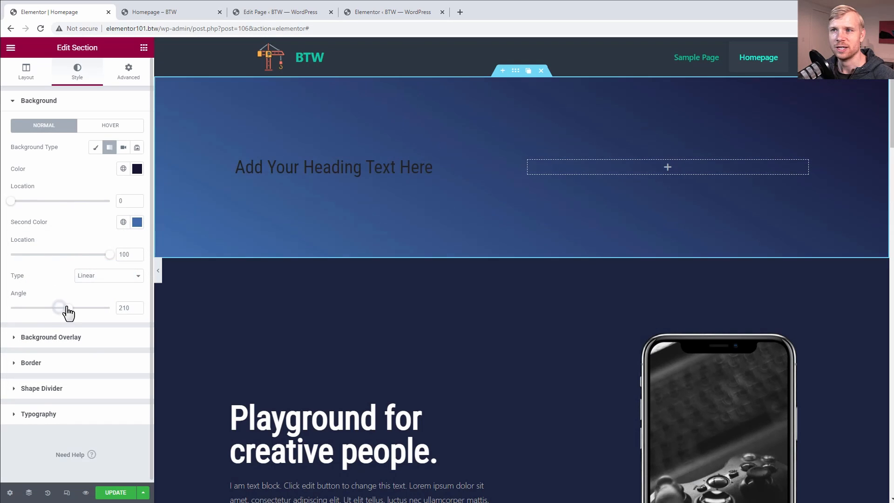
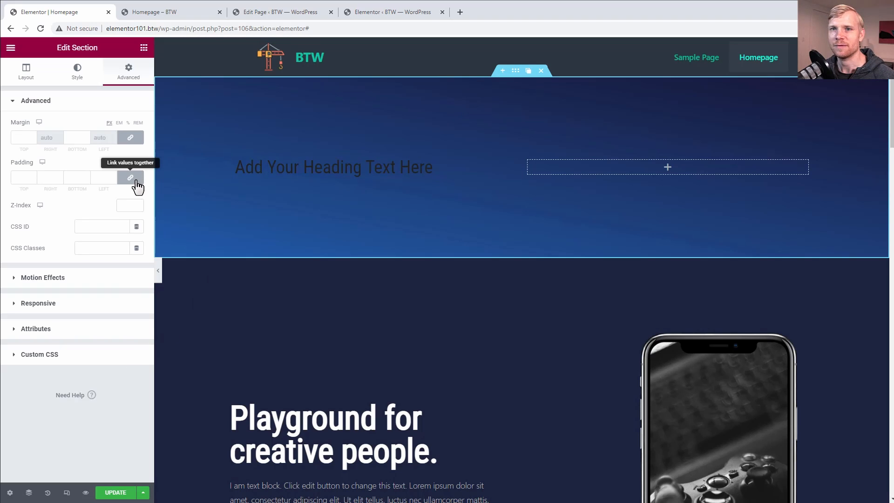
- Try a linked padding of 100 px on the two-column section
click(25, 179)
text(100)
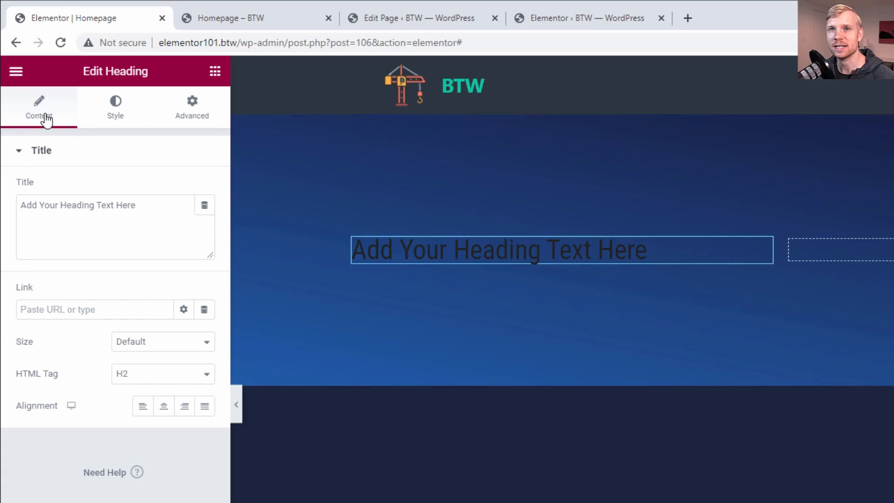
- Replace the new heading's placeholder title with "Playground for creative people."
drag(168, 205, 20, 204)
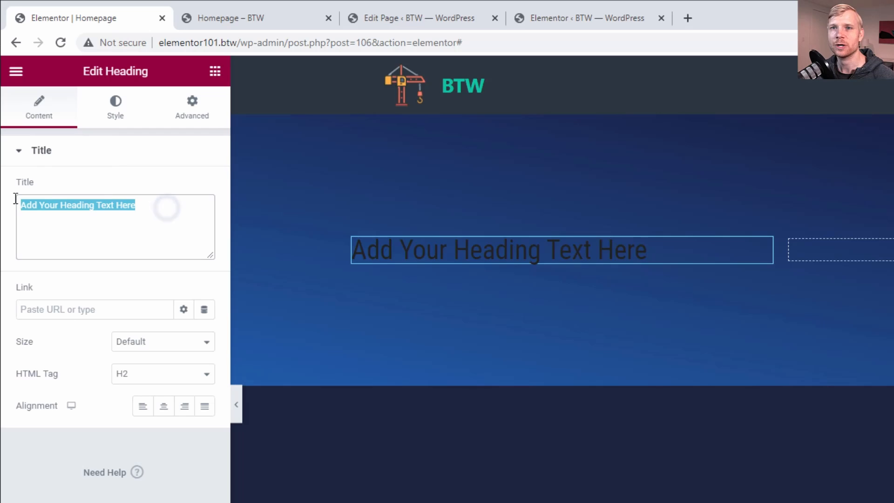
text(Playf)
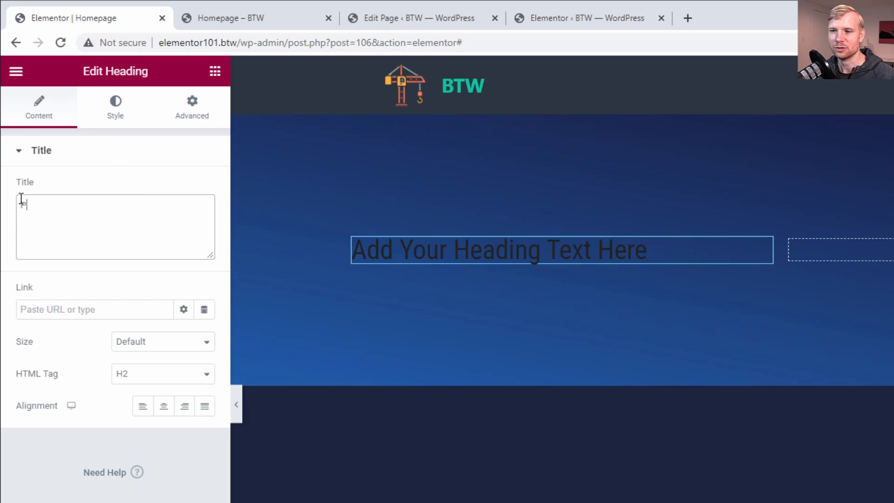
text(round for creative people.)
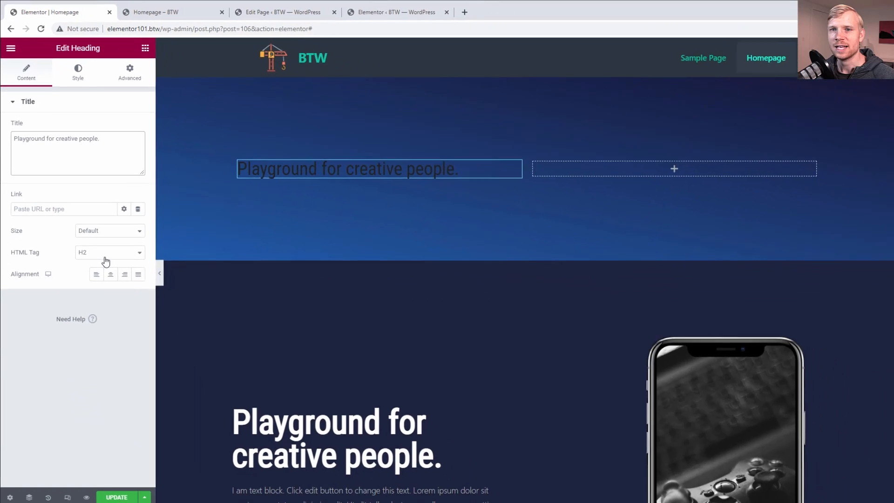
- Check the typography settings of the existing heading in the section below, then return to the new heading's content settings
click(312, 436)
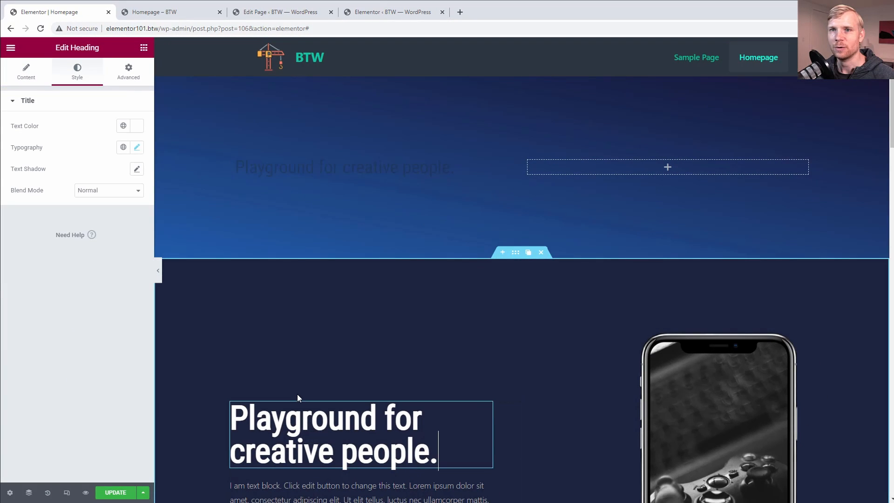
click(137, 148)
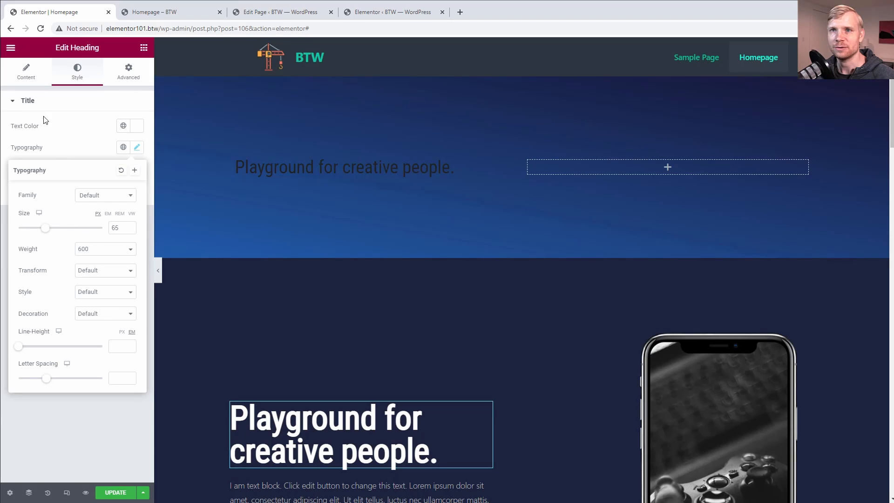
click(19, 79)
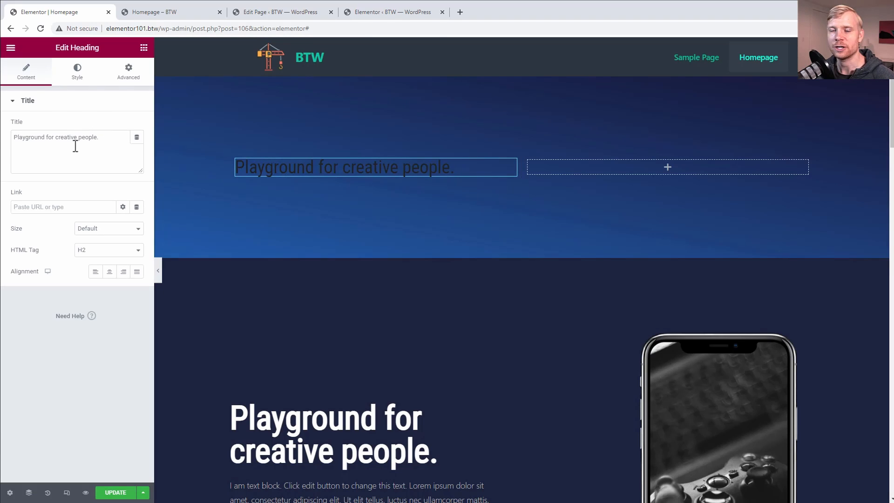
- Look through the new heading's HTML tag options, keeping H2, and align the heading to the left
click(92, 253)
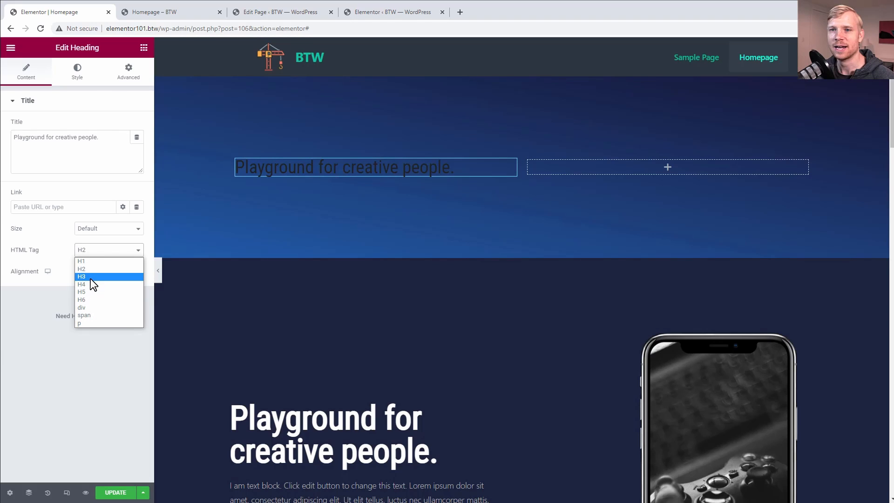
click(54, 234)
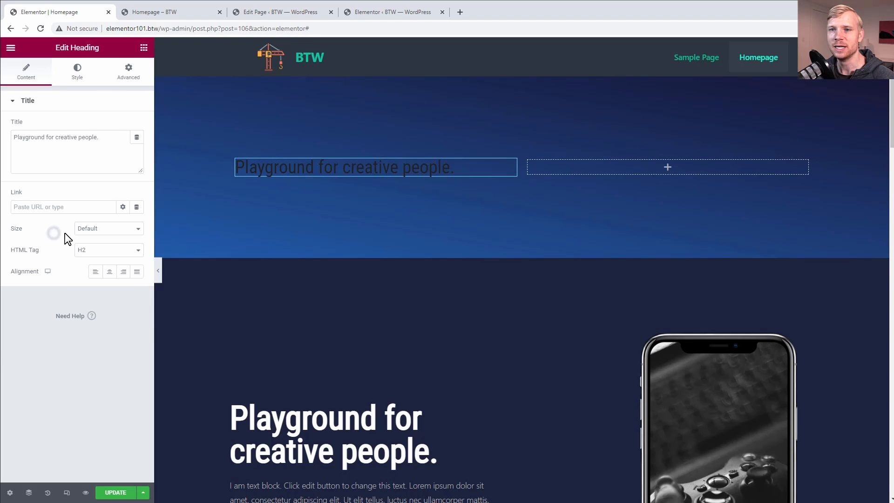
click(120, 274)
click(110, 276)
click(96, 277)
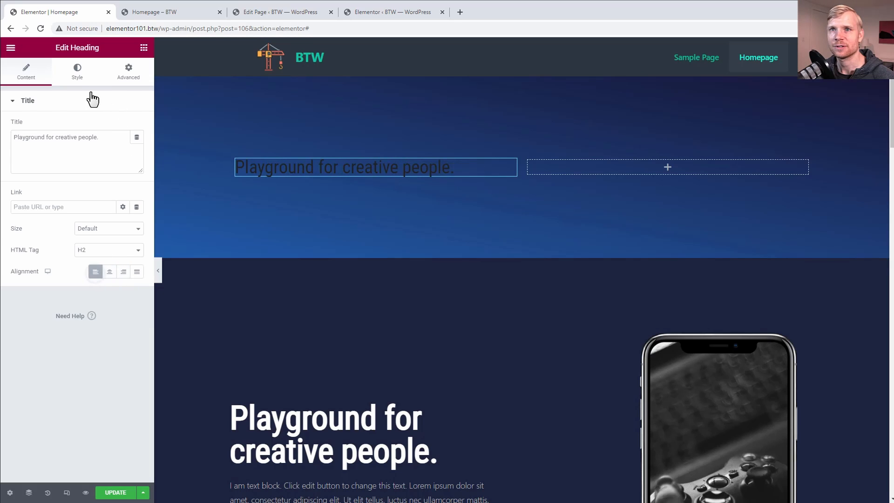
- Set the new heading's typography to size 65 px and weight 600
click(77, 71)
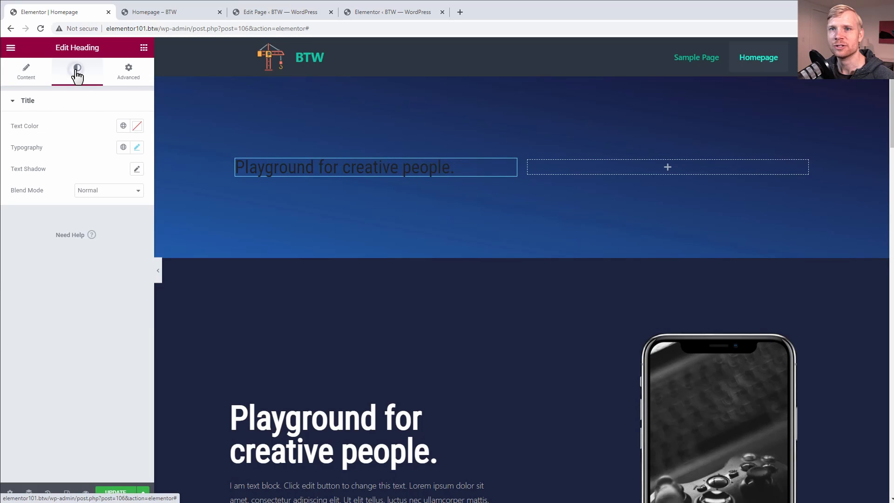
click(137, 148)
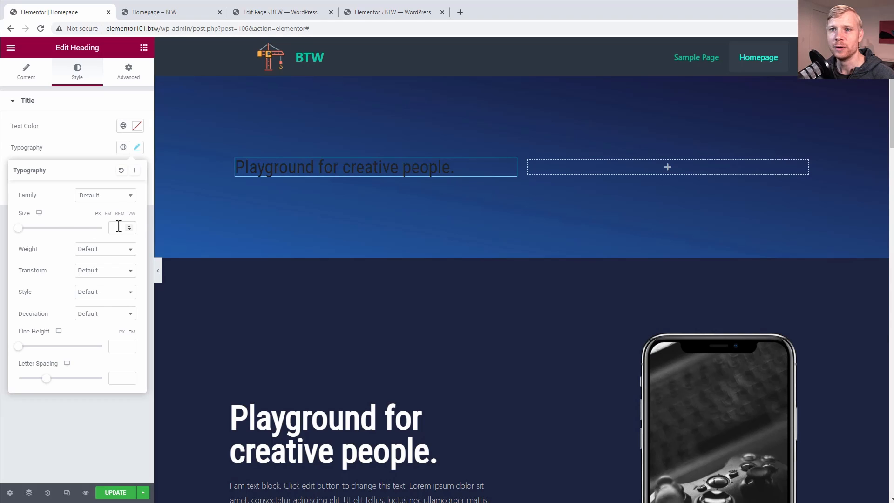
text(65)
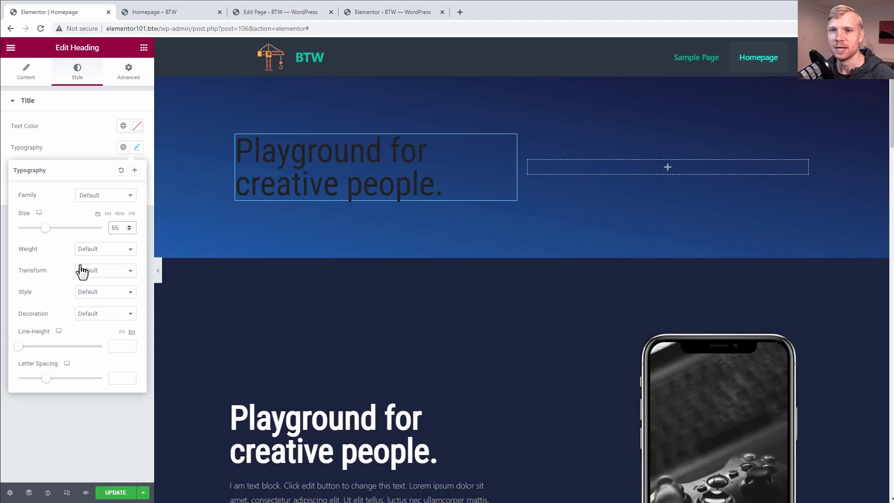
click(96, 249)
click(98, 295)
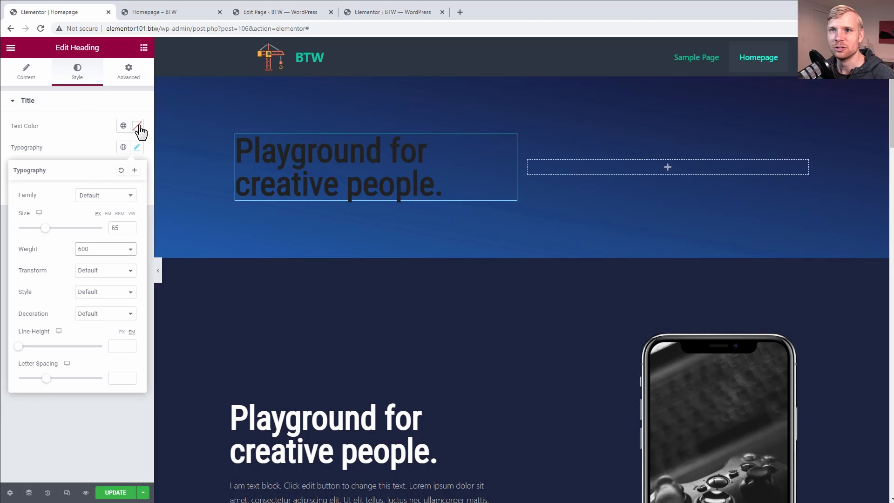
- Change the new heading's text color to white
click(100, 117)
click(28, 106)
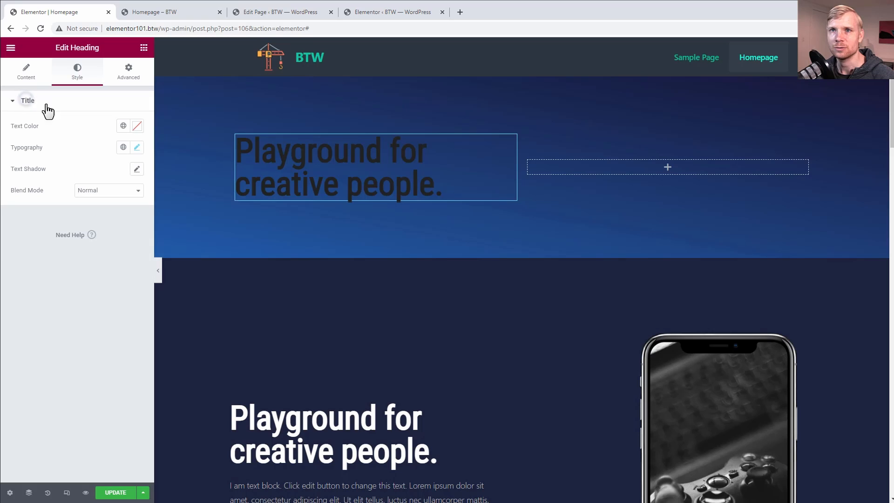
click(138, 127)
drag(52, 182, 1, 162)
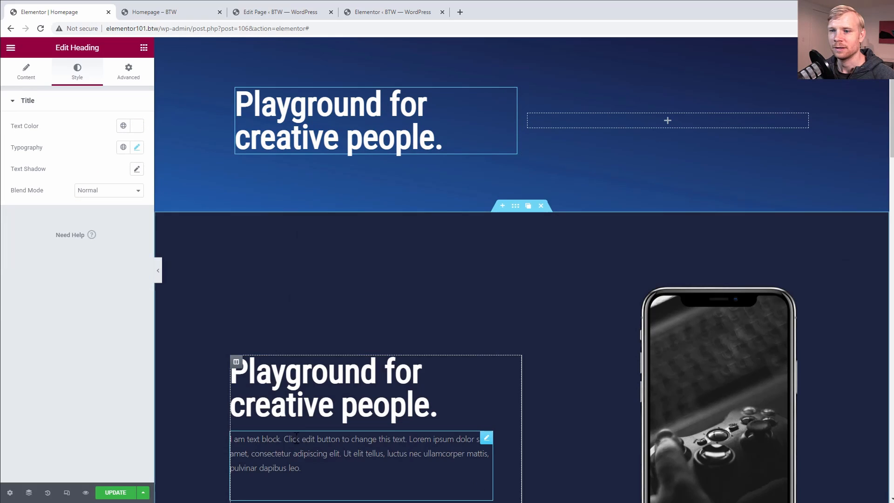
- Add a Text Editor widget directly below the new heading in the upper section
scroll(300, 453, down, 1)
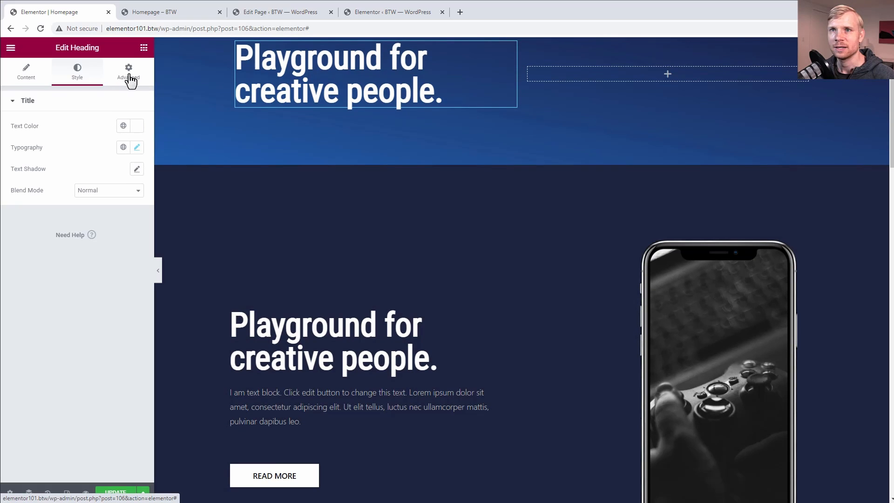
click(143, 48)
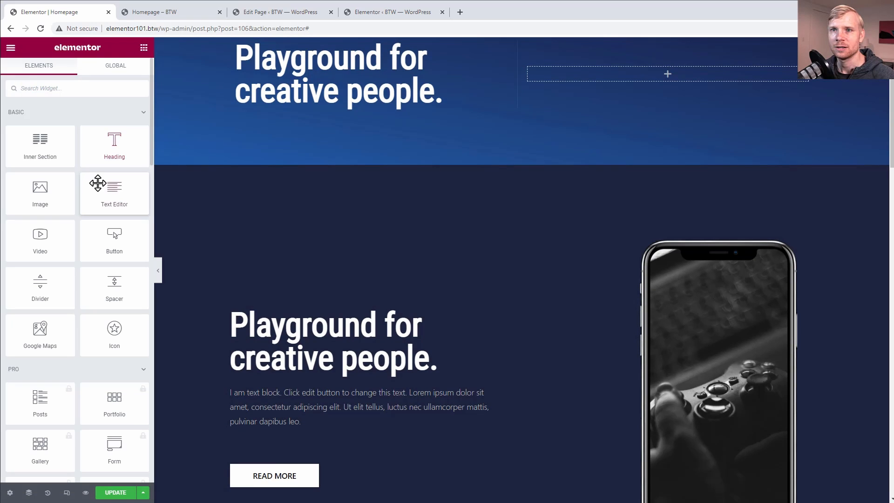
drag(91, 184, 331, 109)
- Copy the paragraph from the text block in the lower section and replace the new text widget's placeholder with it
click(106, 249)
key(ctrl+a)
key(ctrl+c)
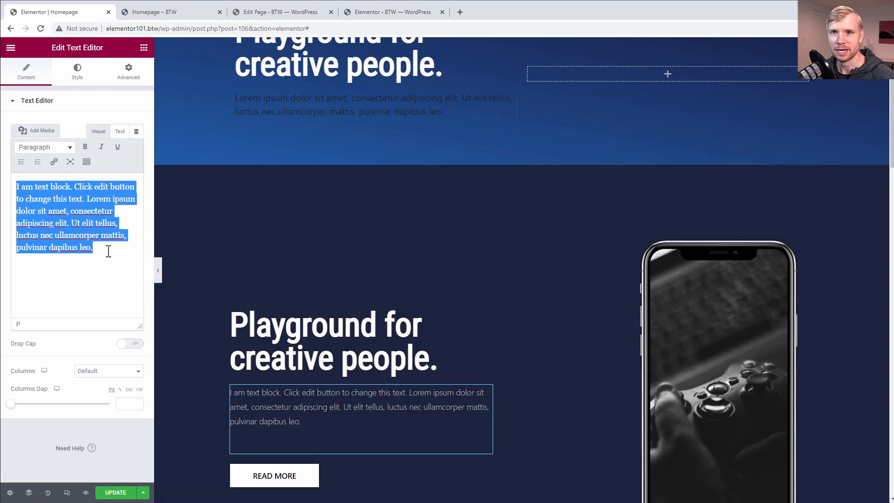
drag(319, 109, 320, 107)
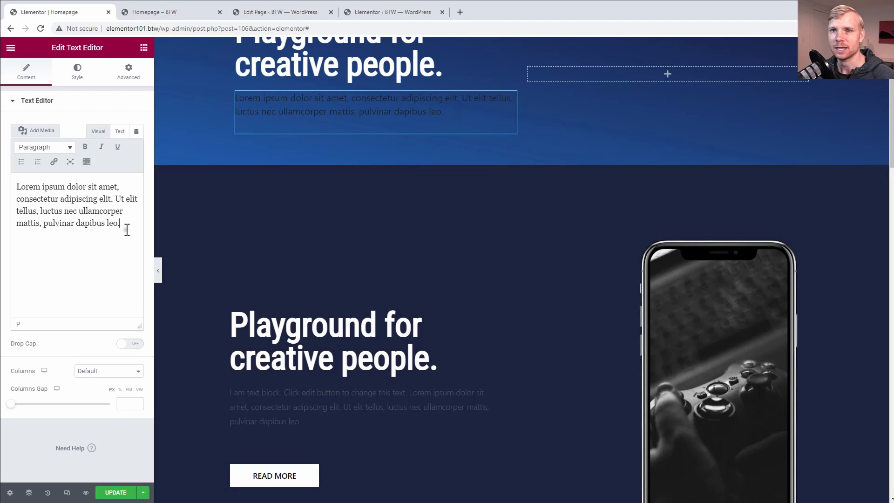
drag(127, 228, 20, 185)
key(ctrl+v)
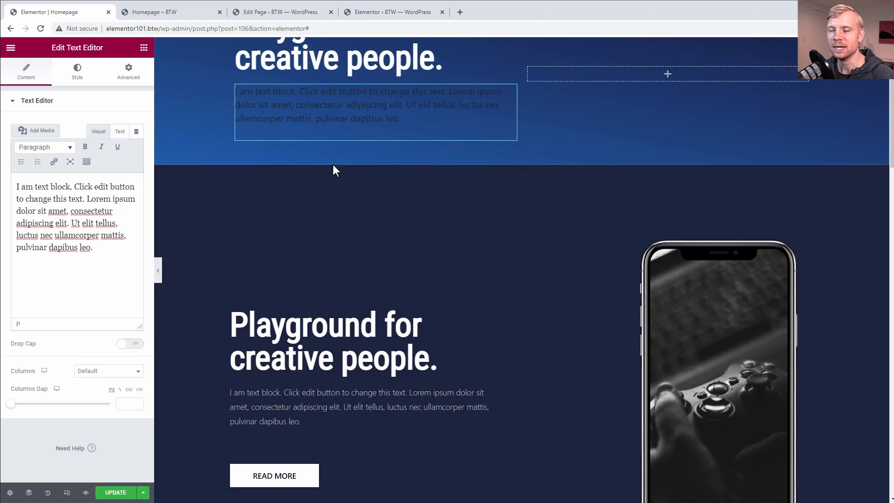
- Set the new paragraph's text color to white (#FFFFFF)
click(85, 75)
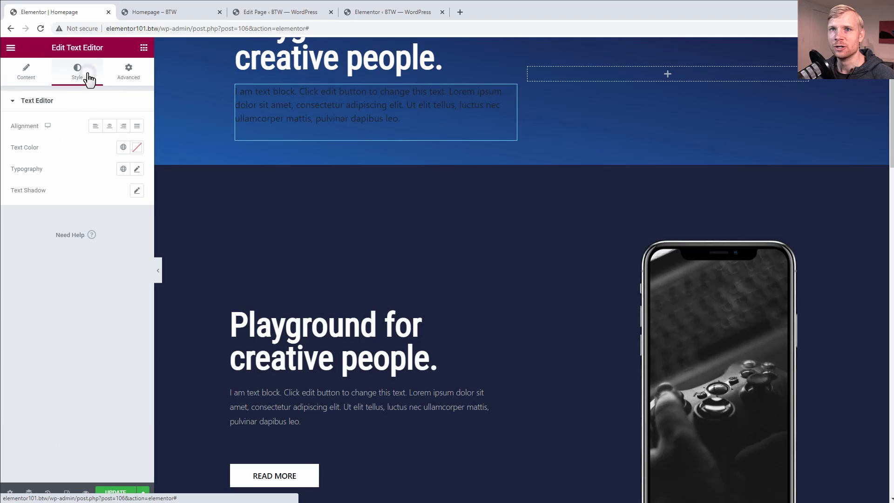
click(138, 149)
drag(52, 203, 14, 177)
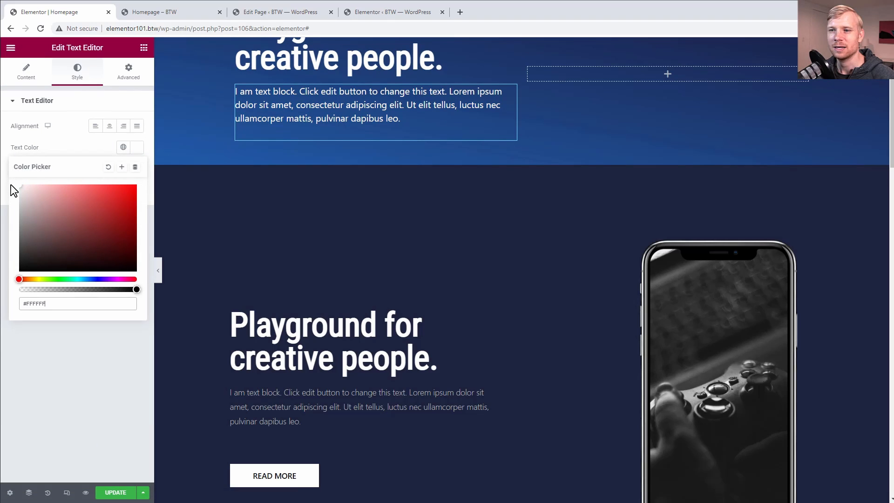
click(91, 400)
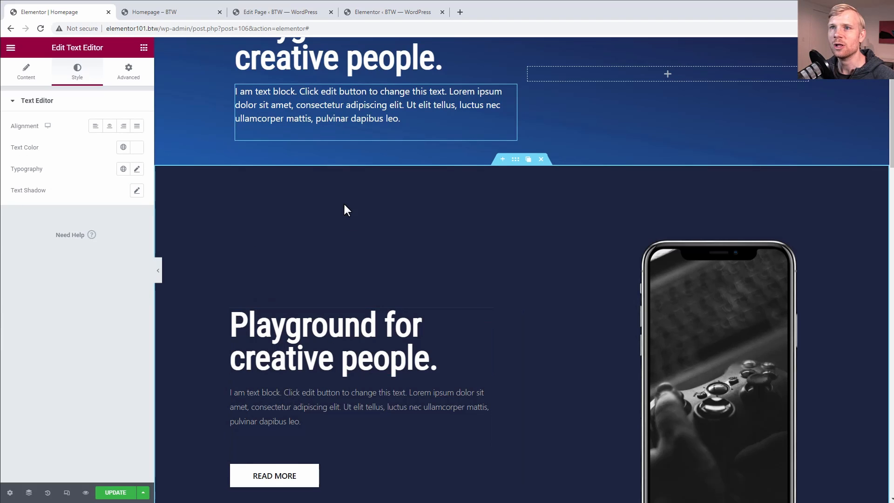
- Set the new paragraph's font weight to 200 and save the page update
scroll(345, 196, up, 2)
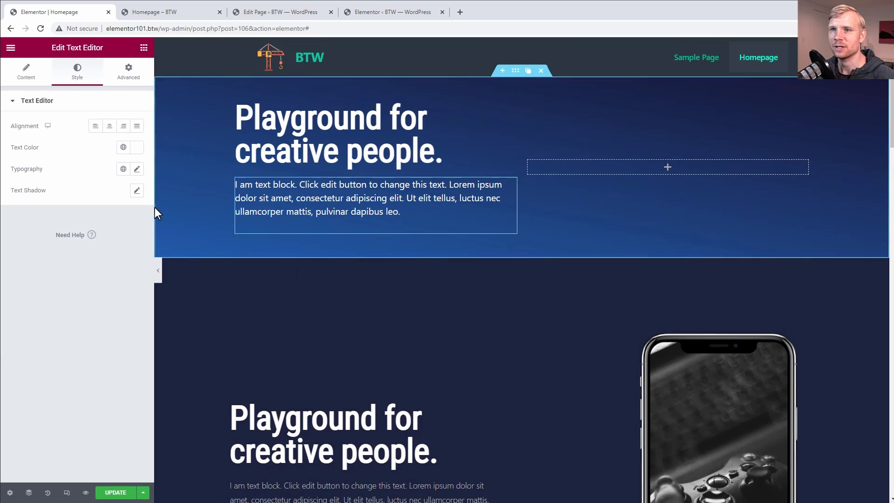
click(137, 169)
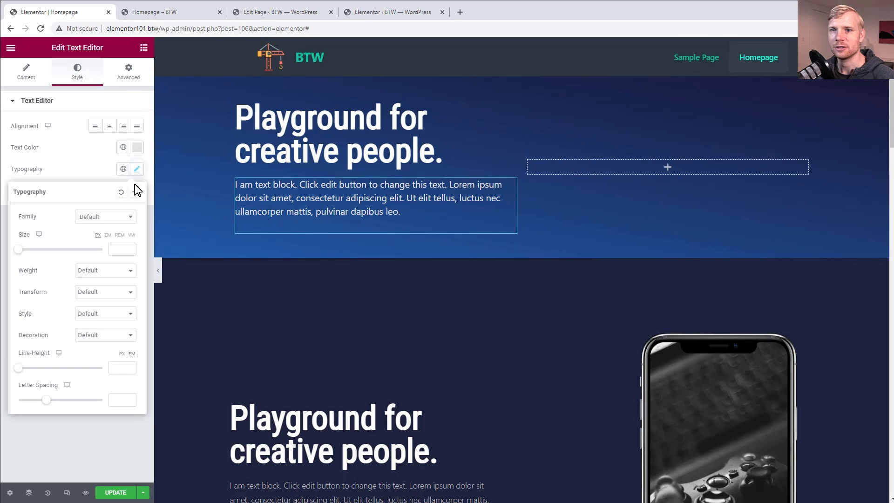
click(100, 275)
click(94, 291)
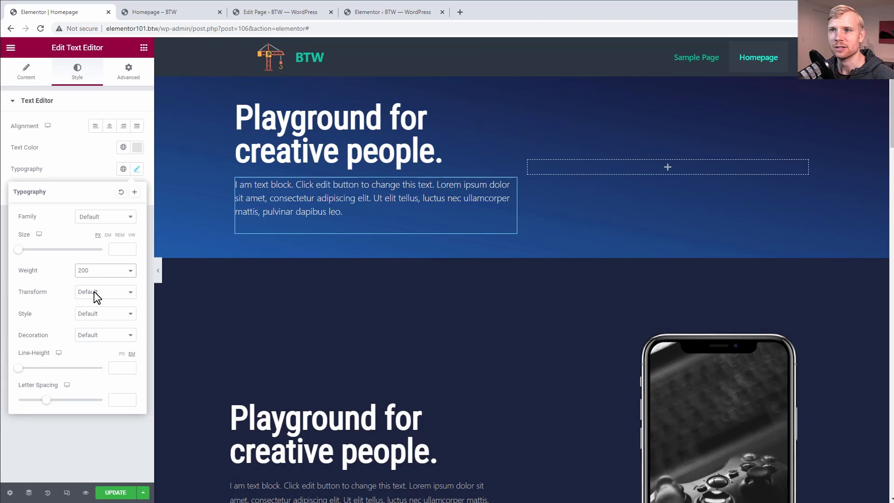
click(111, 492)
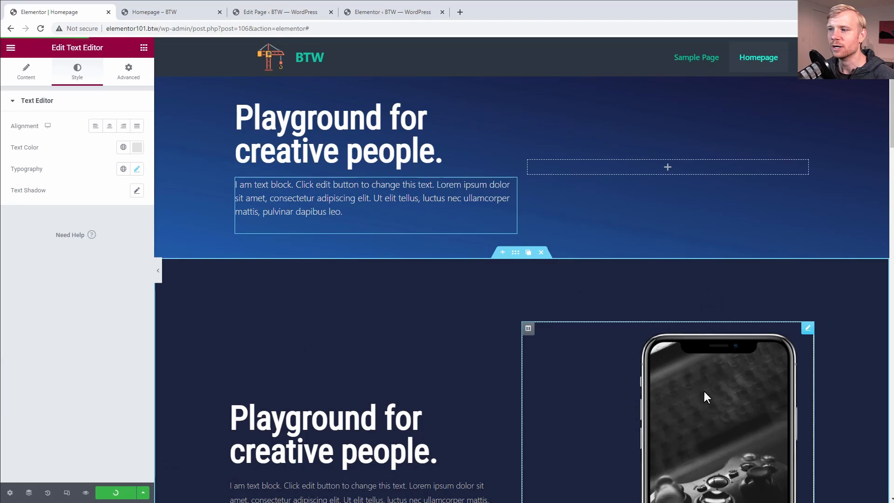
- Add an Image widget to the empty column beside the new heading and paragraph
scroll(704, 397, down, 4)
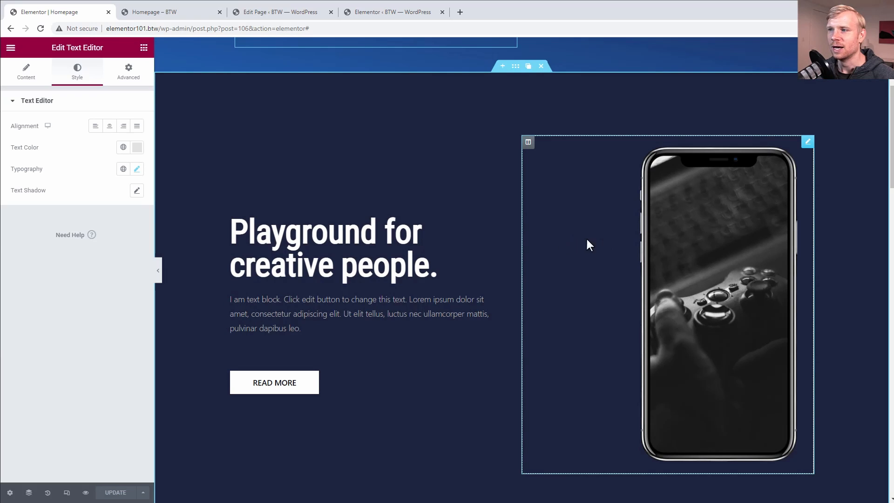
scroll(656, 261, up, 4)
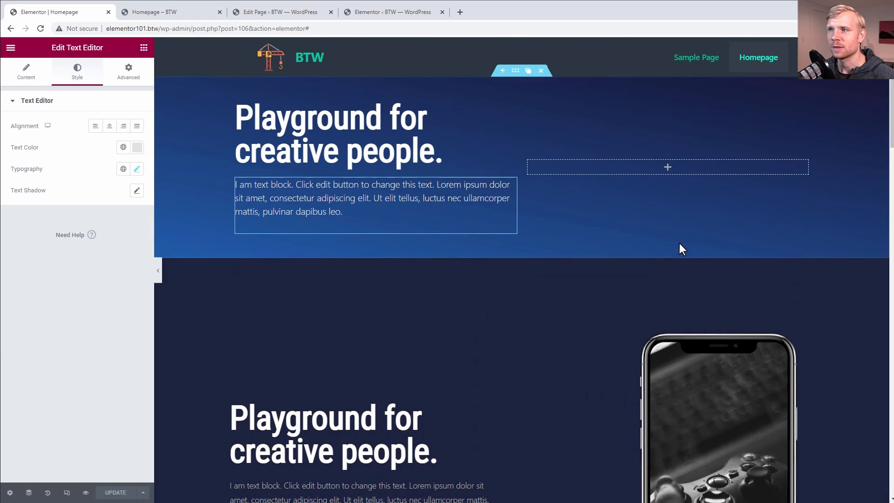
click(667, 168)
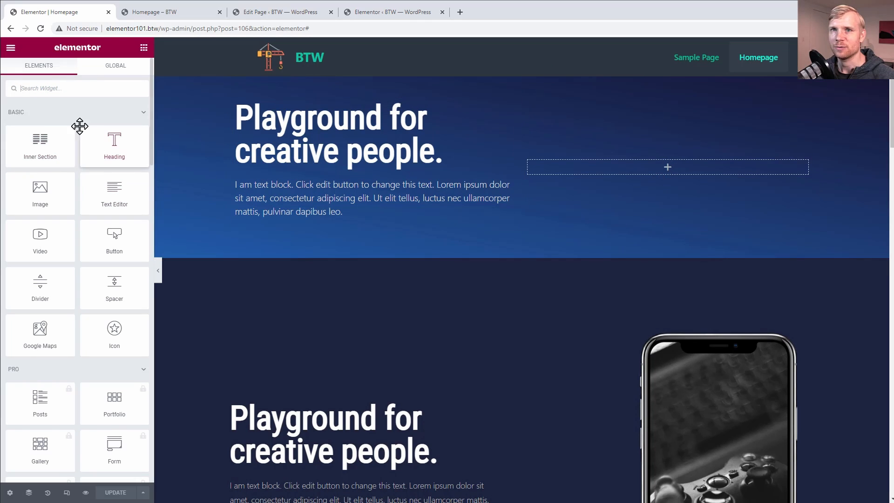
drag(30, 199, 651, 174)
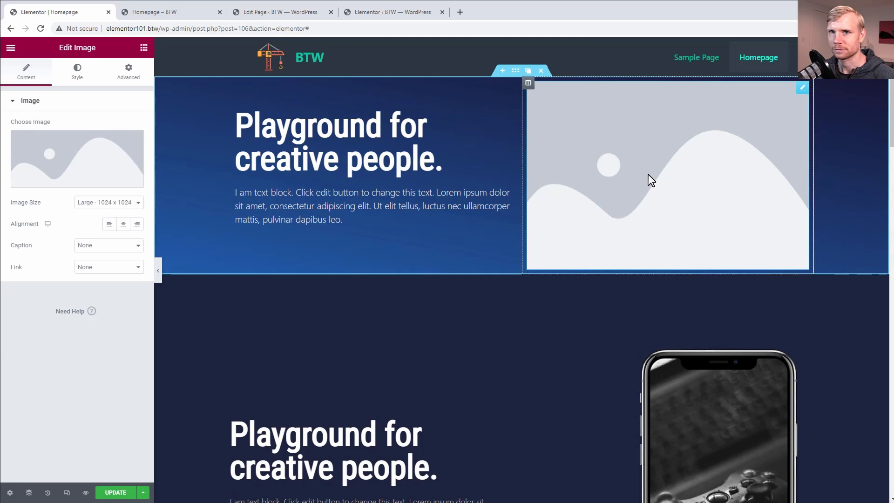
- Choose phone-x.png from the media library and insert it into the new image widget
mouse_move(79, 167)
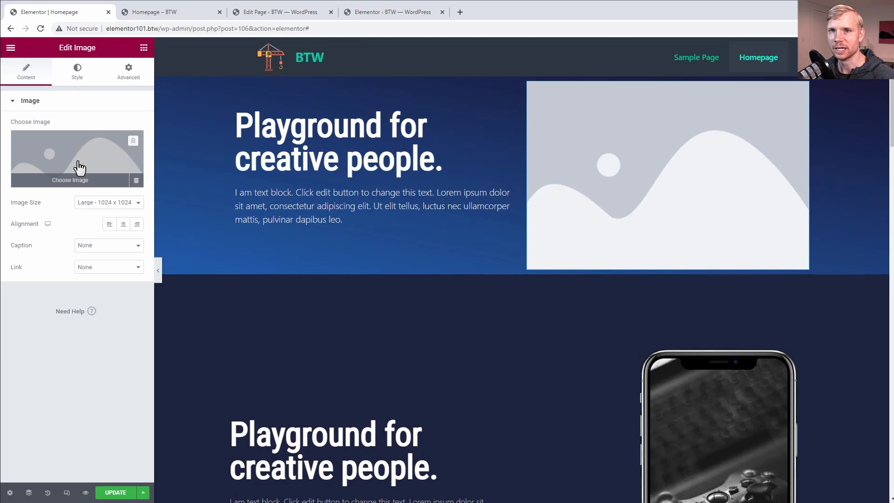
click(79, 167)
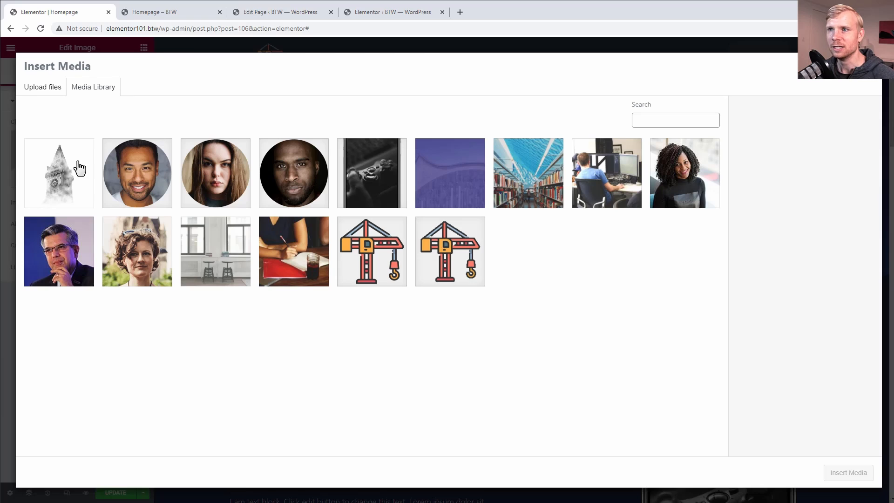
click(374, 169)
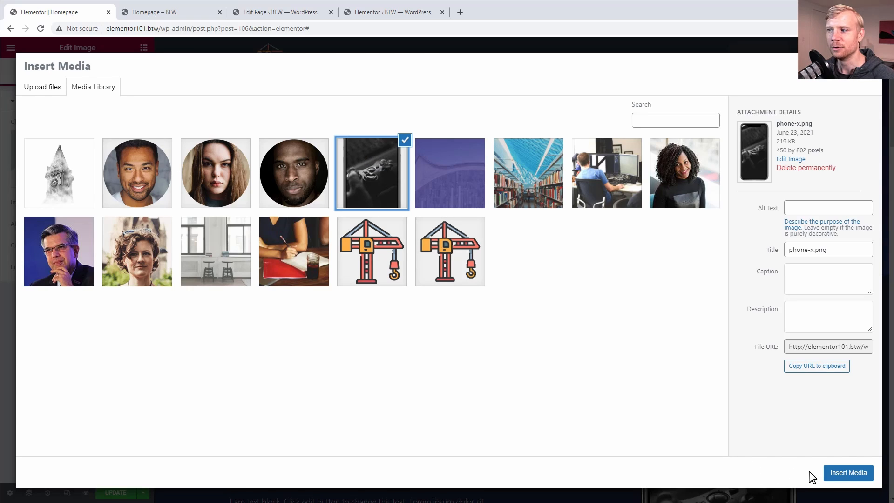
click(843, 473)
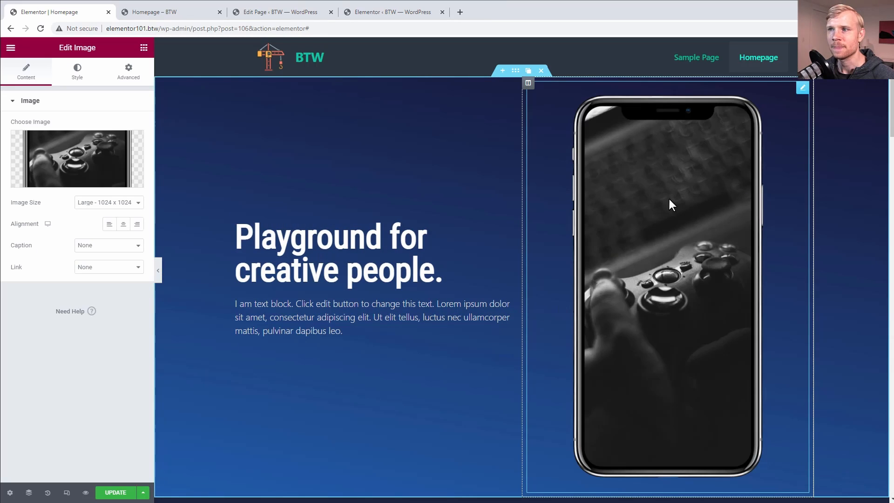
- Set the new phone image's alignment to right and its size to Full, and check the original phone image's style settings
click(136, 225)
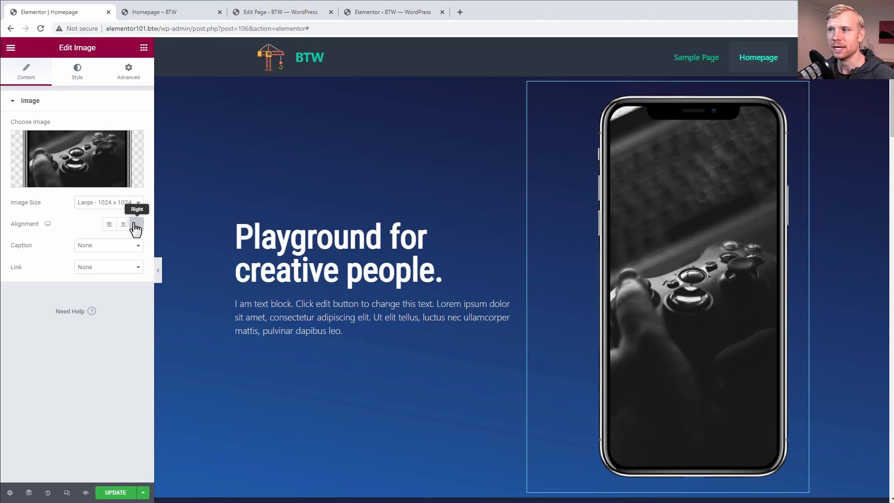
scroll(519, 260, down, 10)
scroll(493, 259, up, 5)
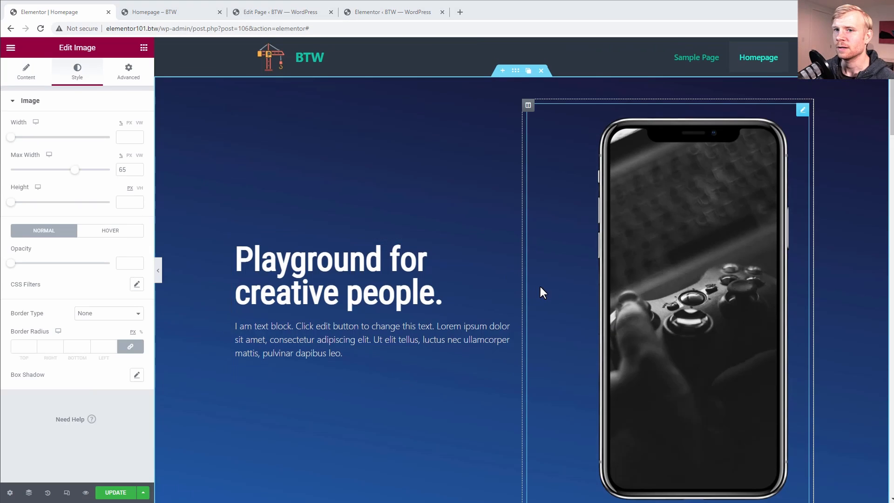
scroll(542, 291, down, 6)
scroll(563, 294, down, 3)
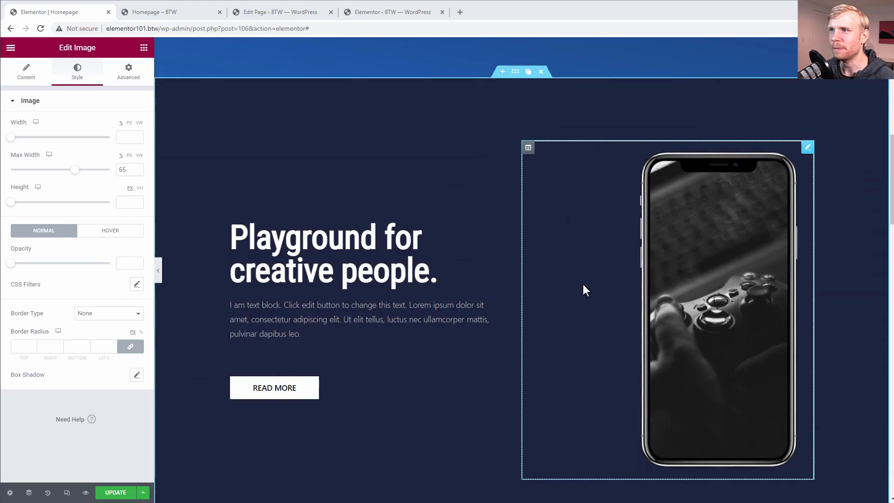
scroll(718, 126, up, 9)
scroll(699, 174, down, 9)
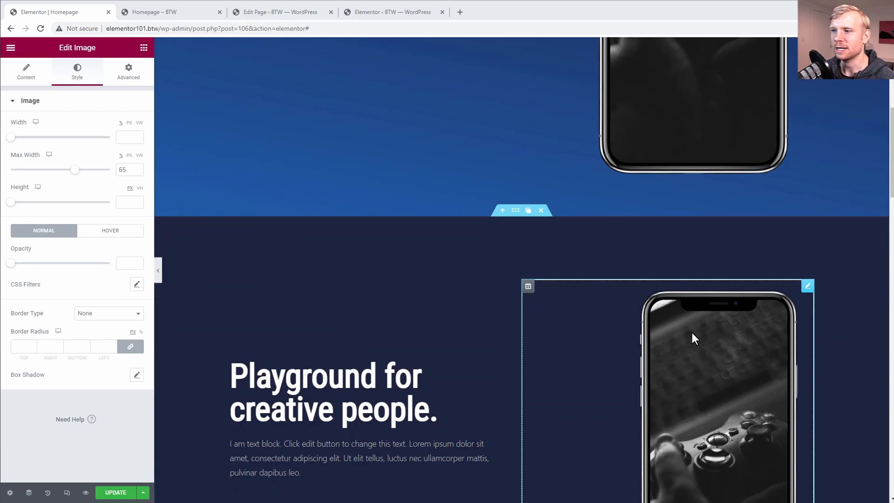
scroll(689, 298, up, 10)
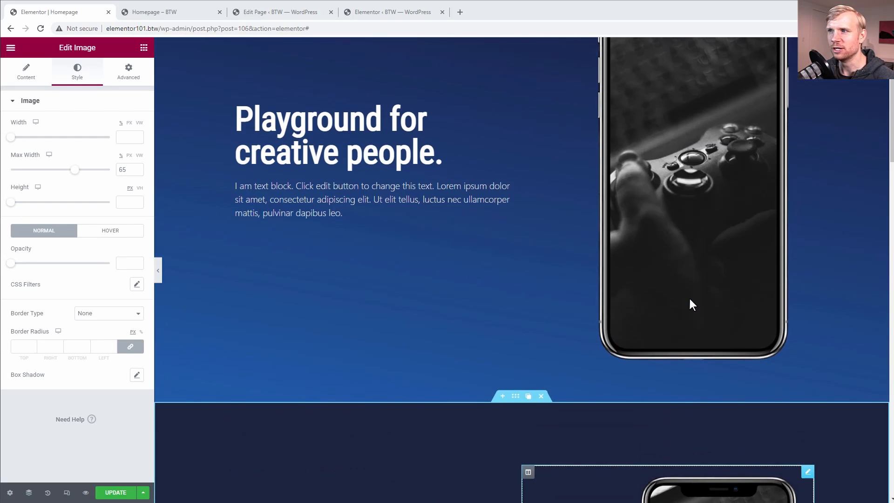
- Set the new phone image's max width to 65% and compare its size with the original phone image
click(800, 111)
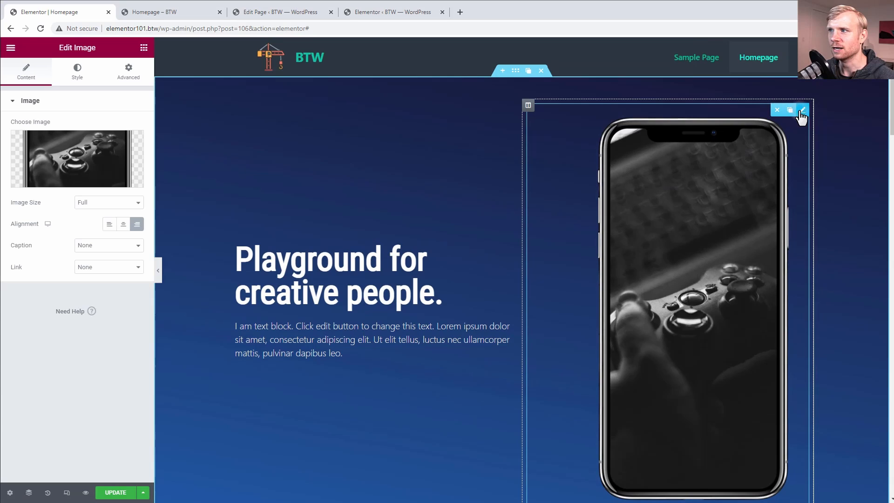
click(75, 73)
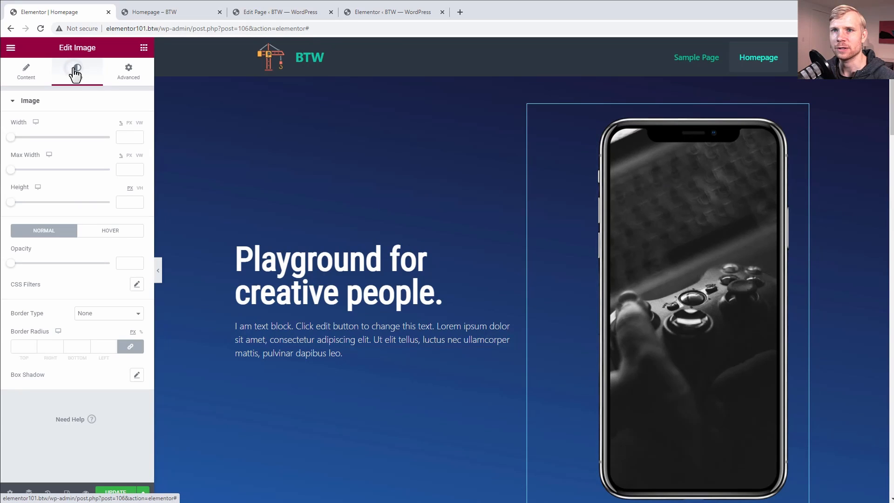
drag(11, 170, 74, 173)
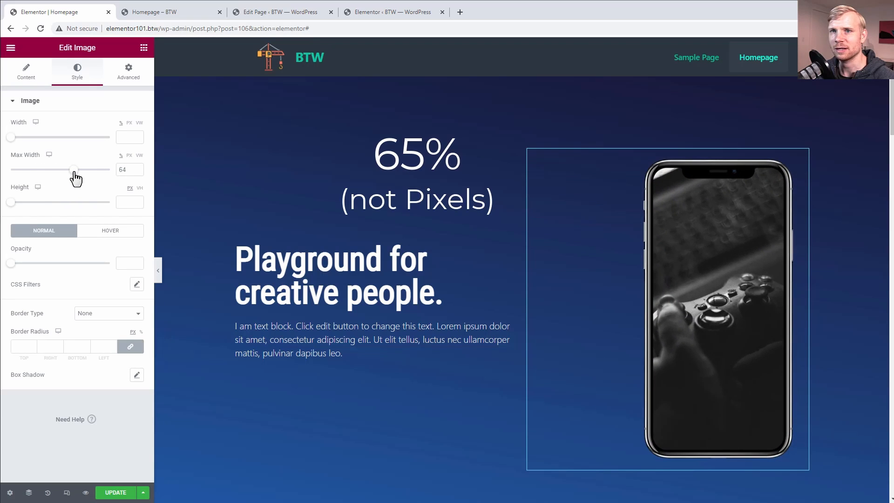
click(137, 167)
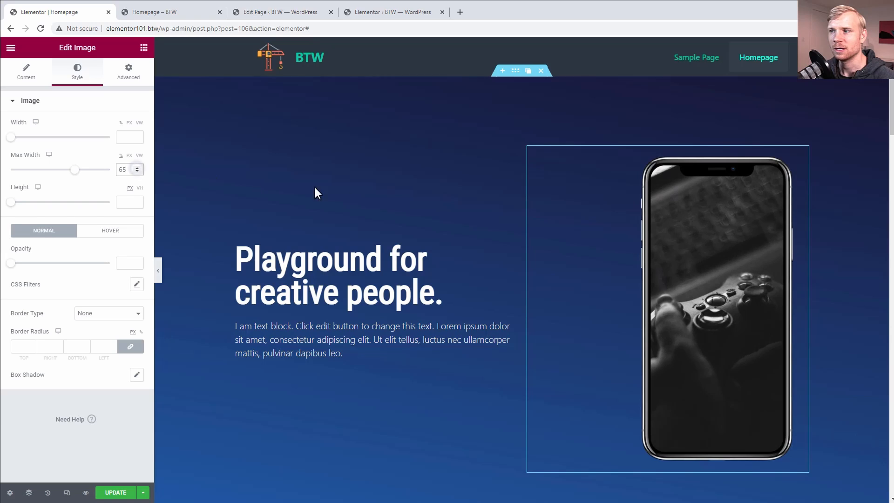
scroll(476, 195, down, 9)
scroll(478, 193, down, 3)
scroll(479, 194, up, 12)
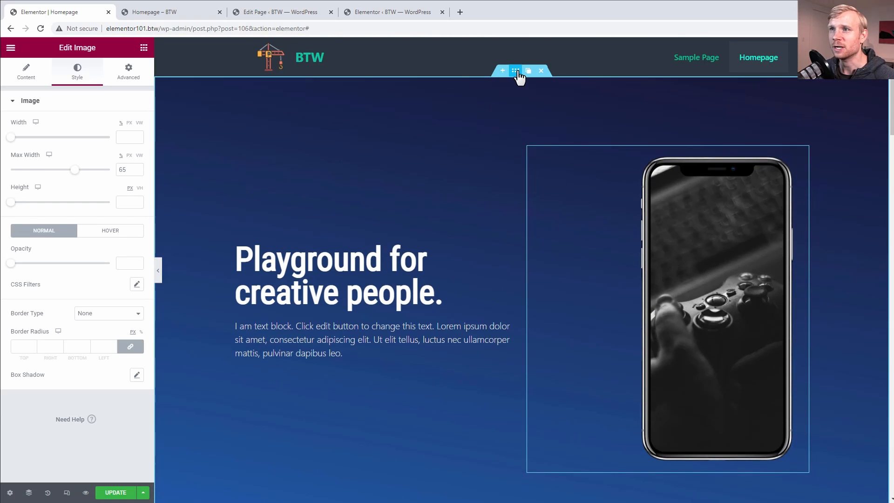
click(516, 71)
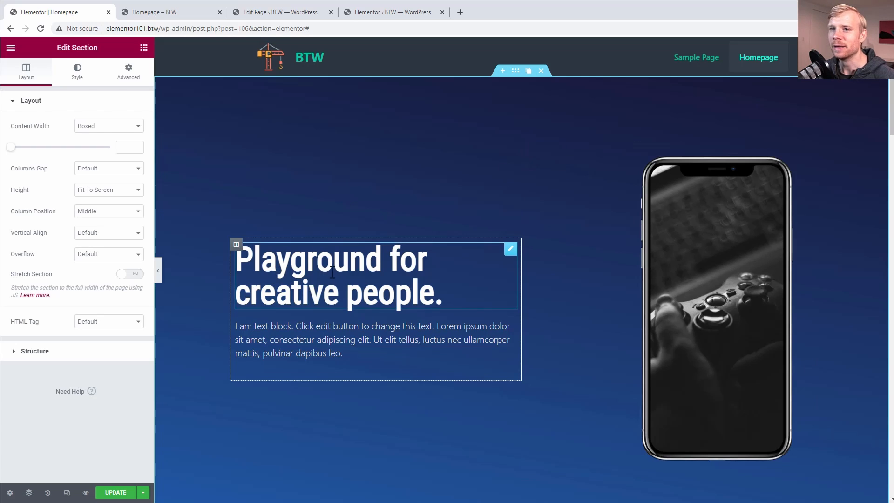
- Add a Button widget below the new paragraph in the hero section and compare it with the original section's button
scroll(411, 284, down, 4)
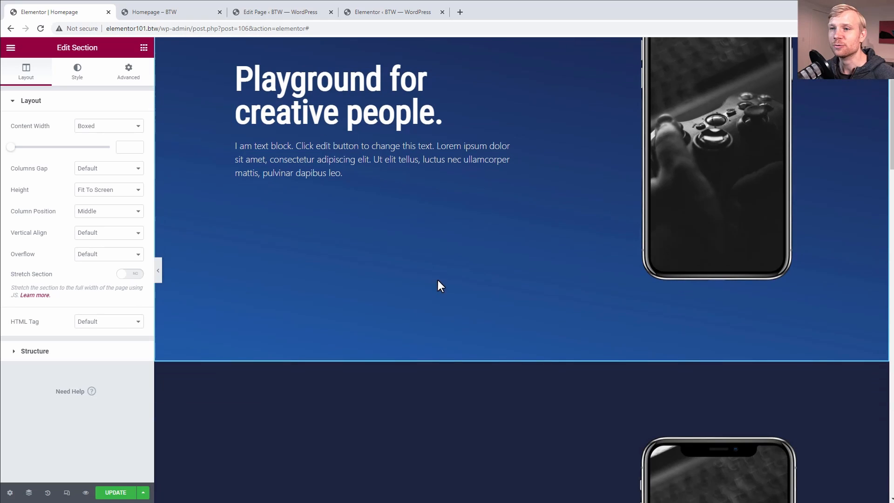
scroll(460, 301, down, 5)
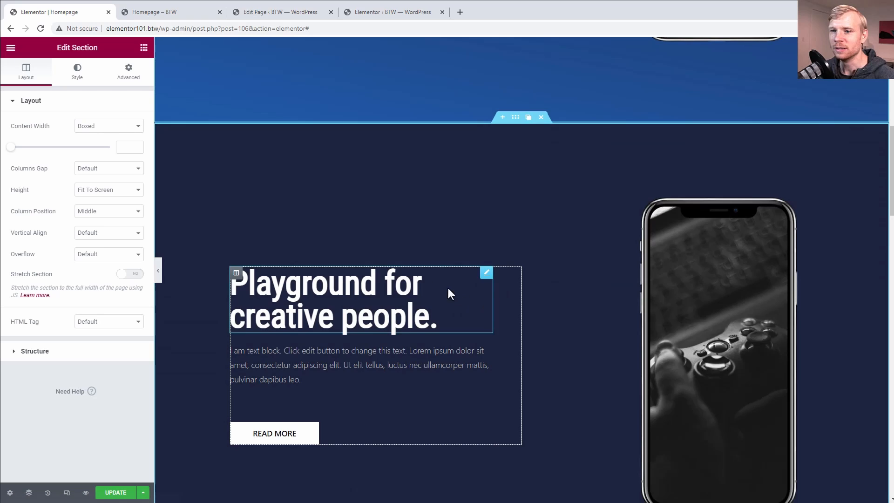
scroll(458, 293, up, 9)
click(144, 47)
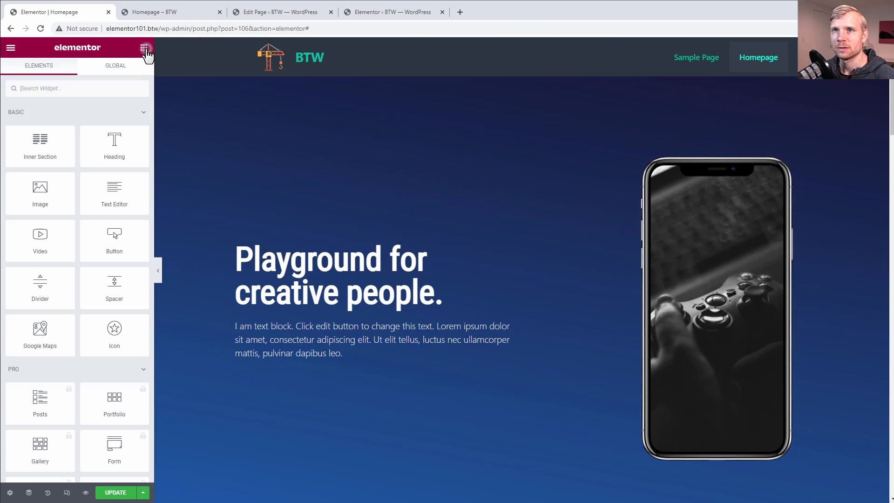
drag(111, 242, 325, 373)
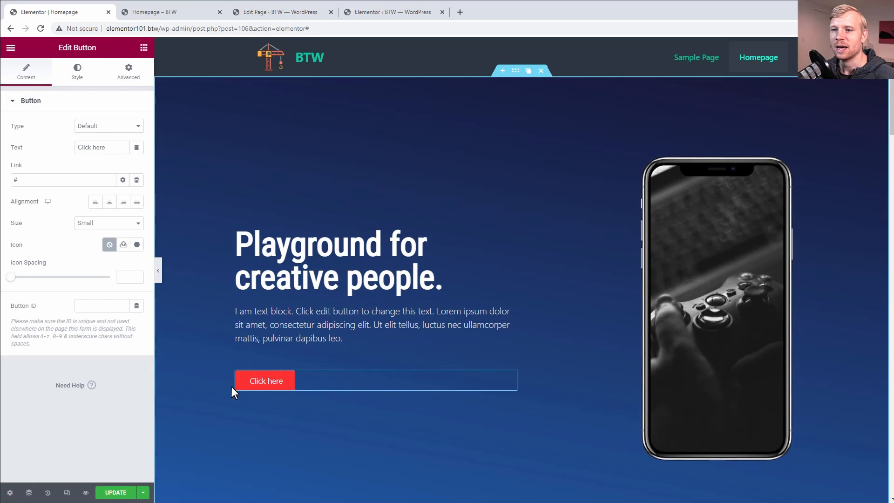
scroll(518, 404, down, 10)
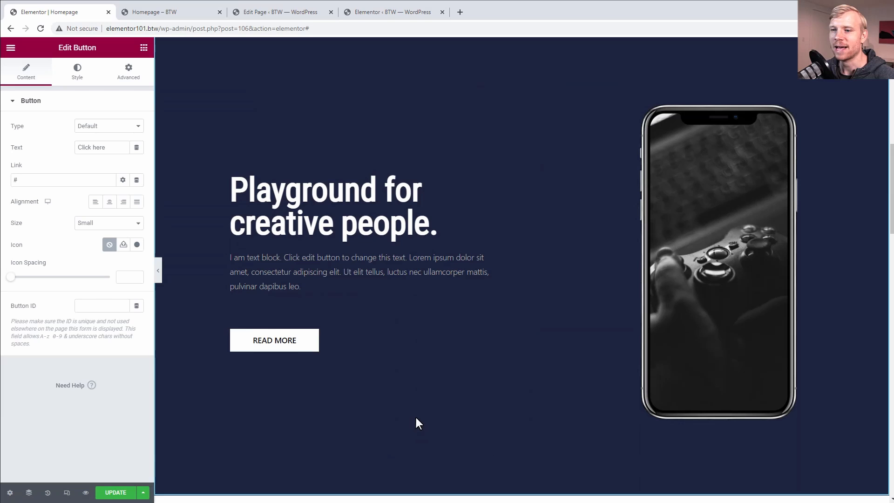
scroll(405, 291, up, 10)
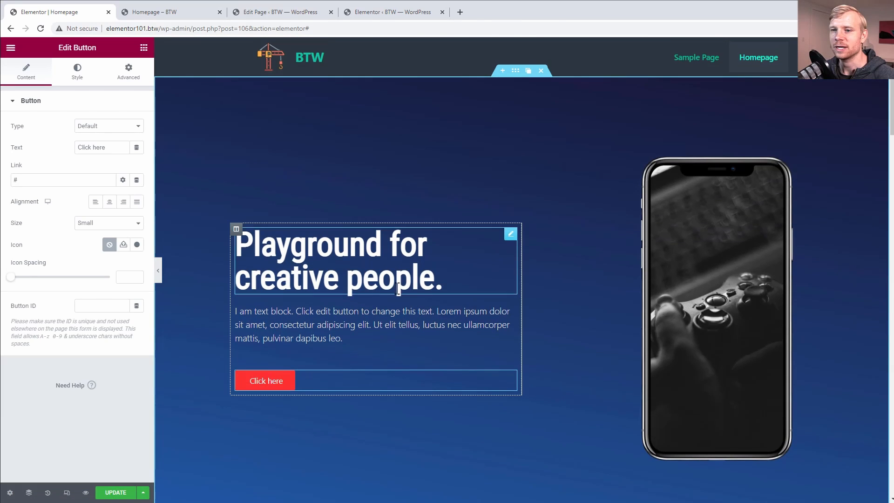
- In the site-wide button settings, set the normal background color to dark grey #2F2F2F
click(11, 48)
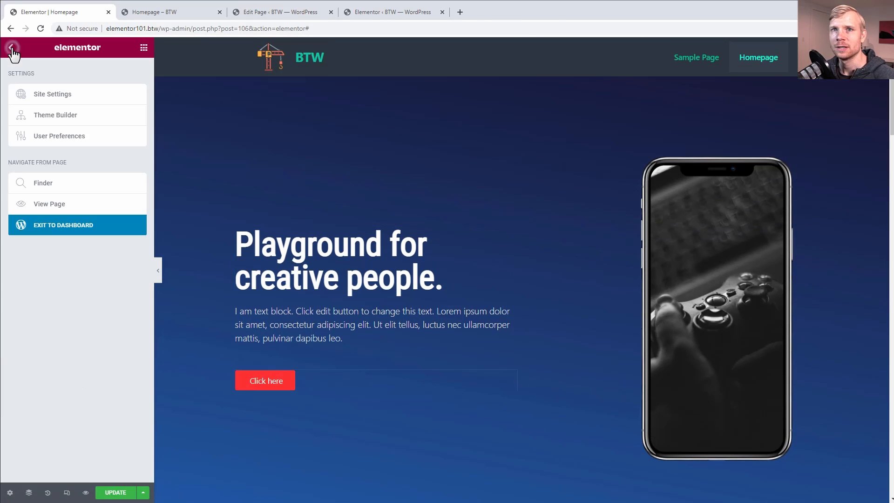
click(62, 95)
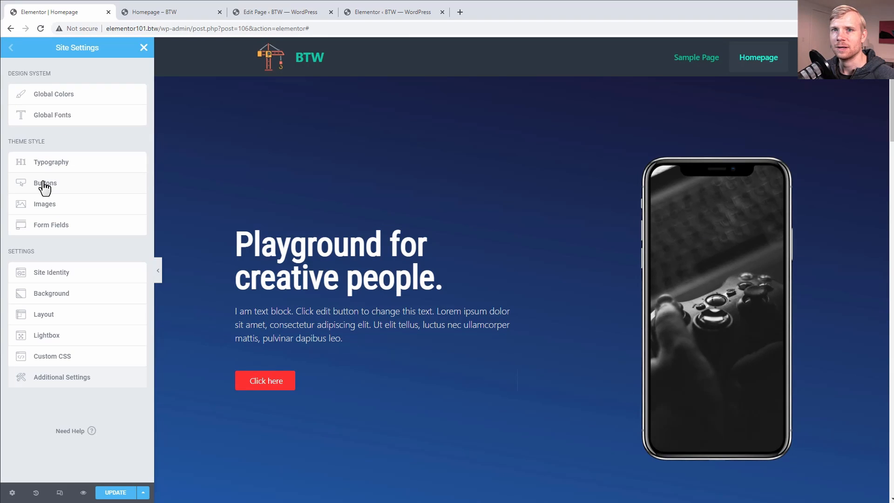
click(45, 183)
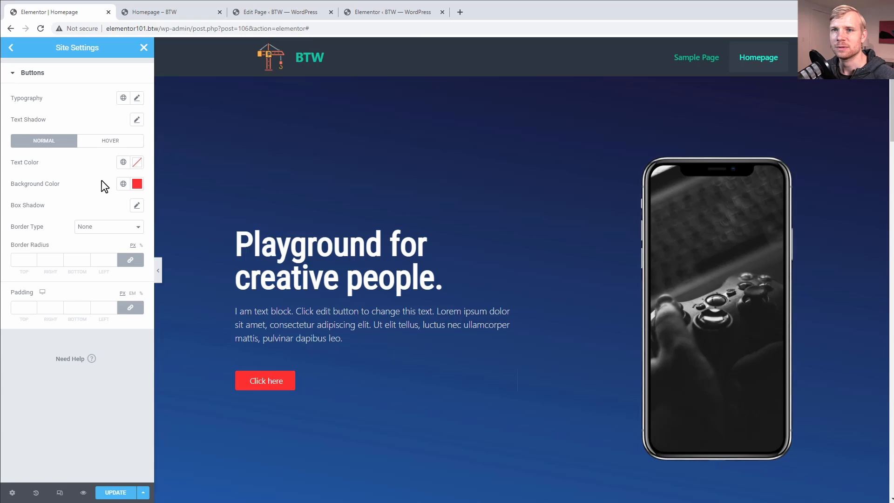
click(106, 144)
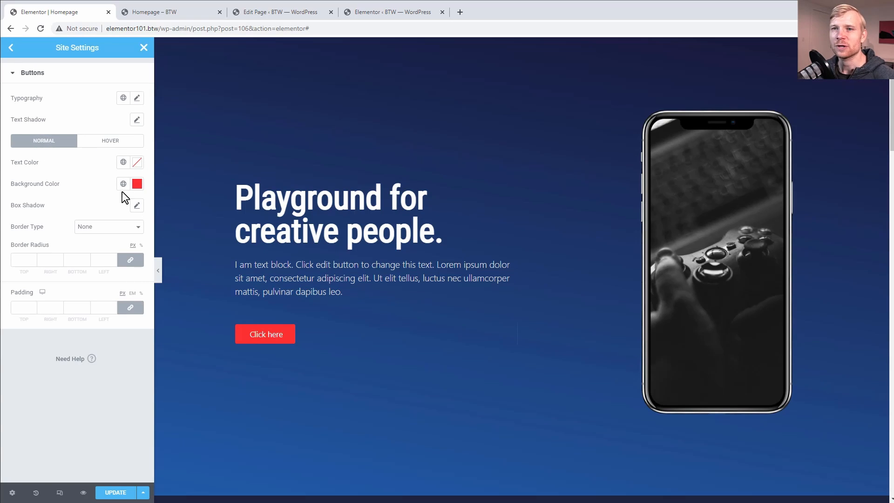
click(137, 186)
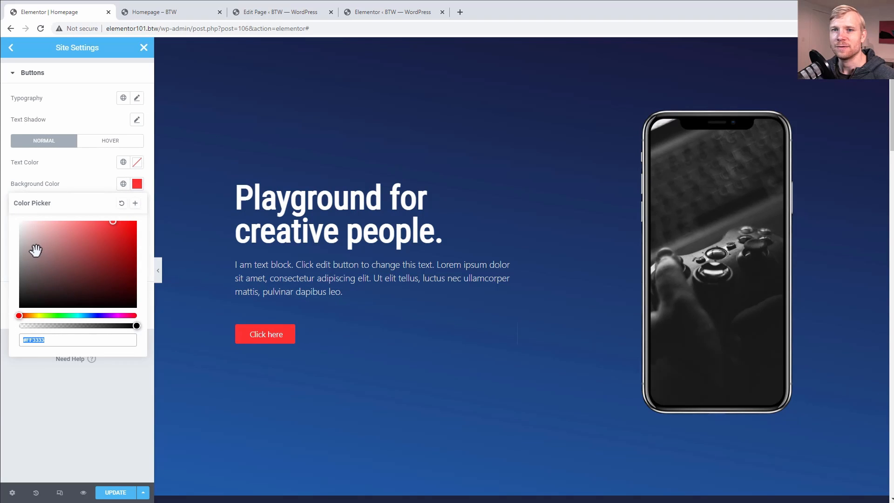
click(18, 287)
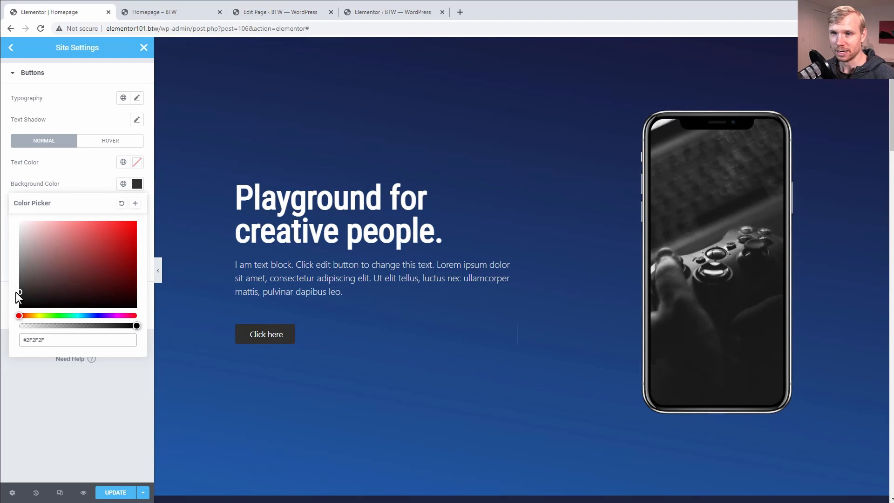
- Set the site-wide button hover style to a bright green background with border radius 0, and save the site settings
click(114, 150)
click(115, 145)
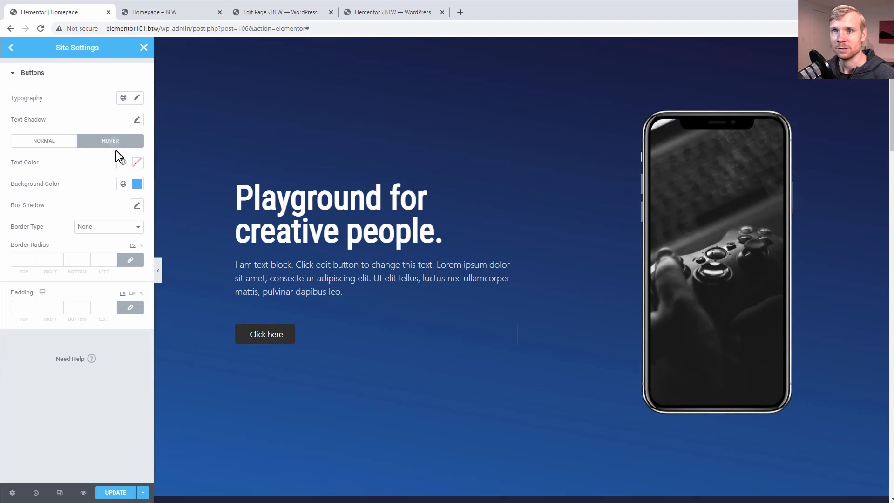
click(136, 184)
click(61, 316)
drag(96, 238, 105, 217)
click(90, 167)
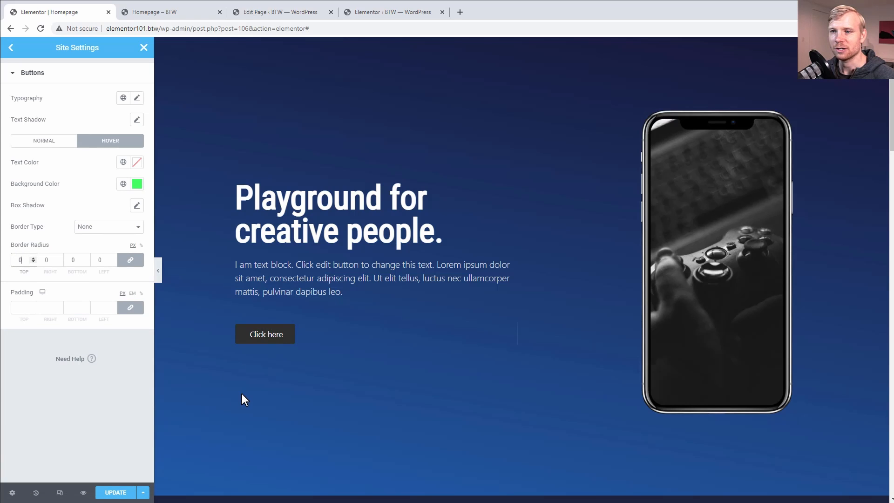
key(ctrl+s)
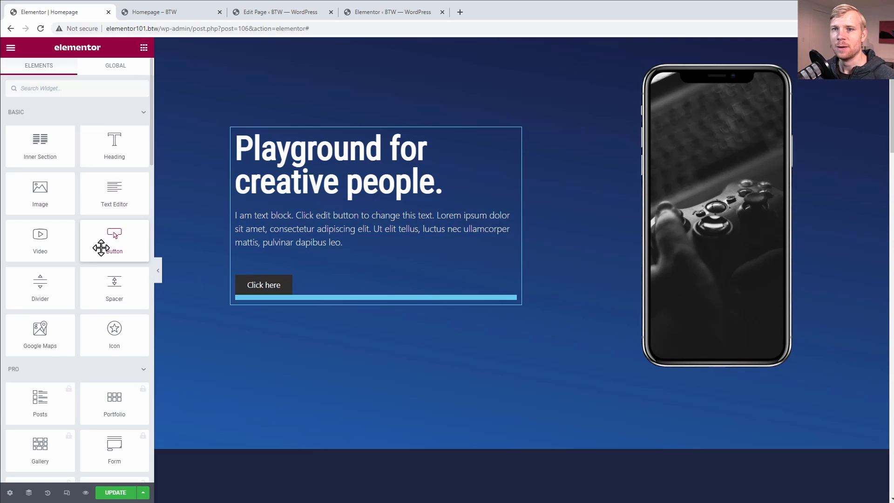
- Add a second button below the first to test the global hover color, and delete it
drag(101, 247, 340, 289)
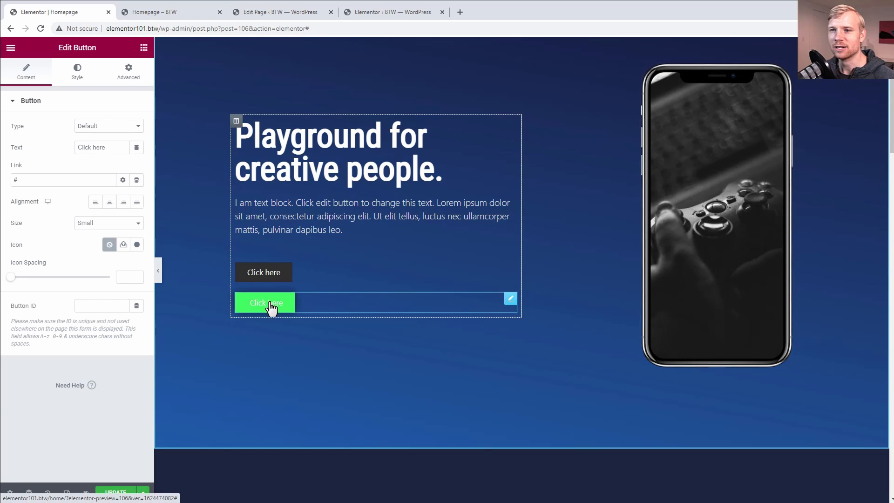
key(Delete)
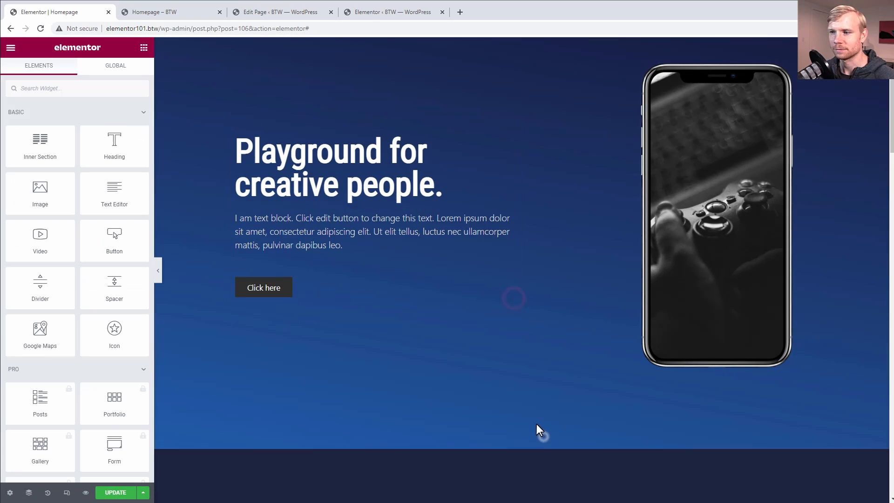
- Check the hover effect of the original section's READ MORE button and copy that button
scroll(425, 331, down, 1)
scroll(428, 338, down, 3)
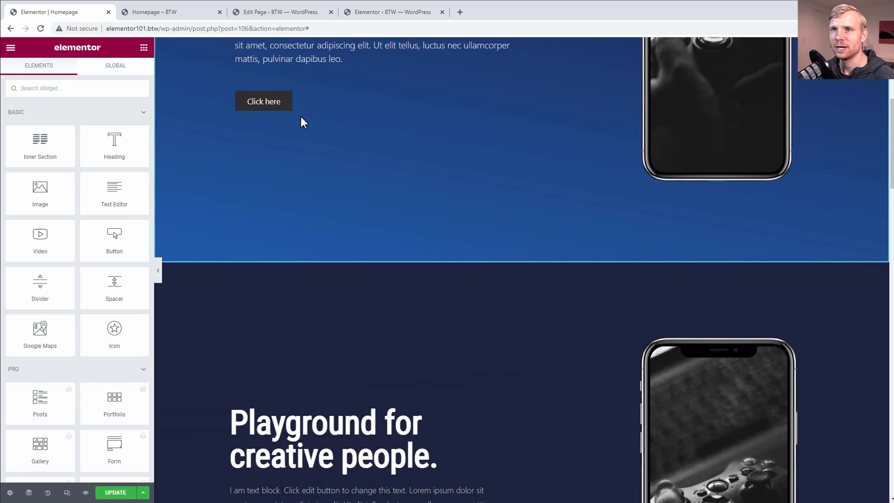
scroll(403, 256, down, 5)
mouse_move(267, 299)
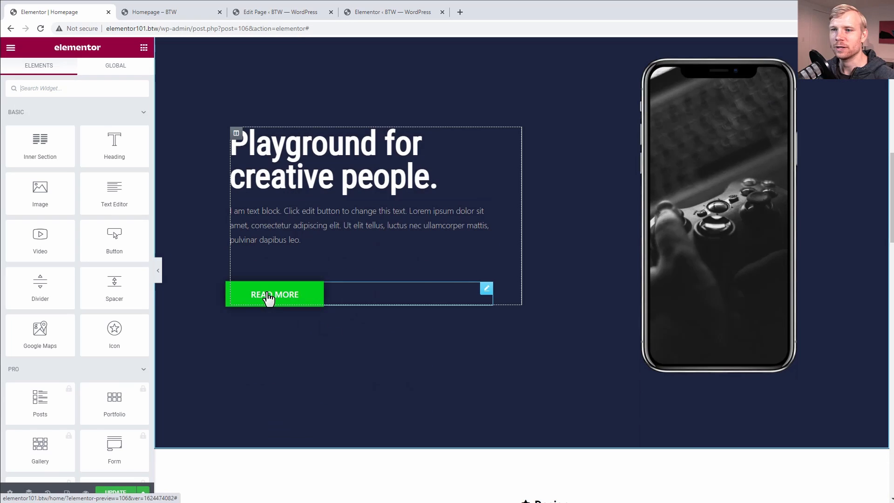
right_click(484, 298)
click(512, 339)
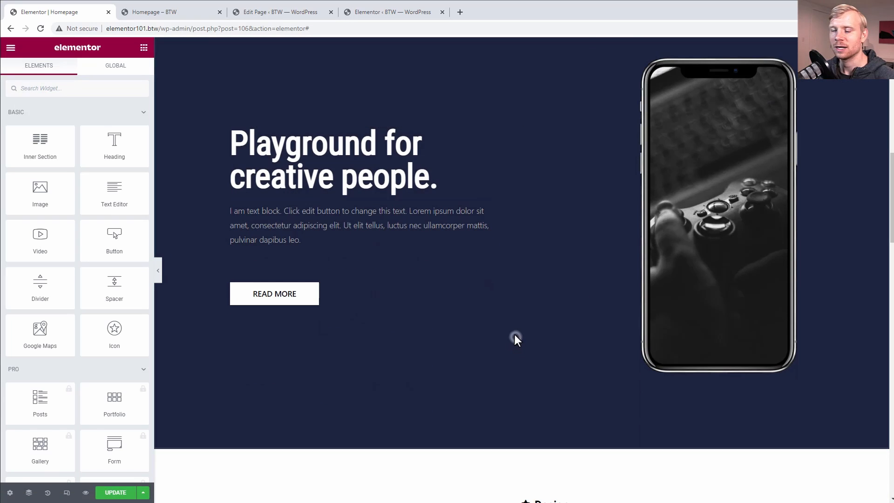
- Paste the copied READ MORE button's style onto the new hero section's button and compare both sections
scroll(415, 263, up, 7)
scroll(415, 263, up, 3)
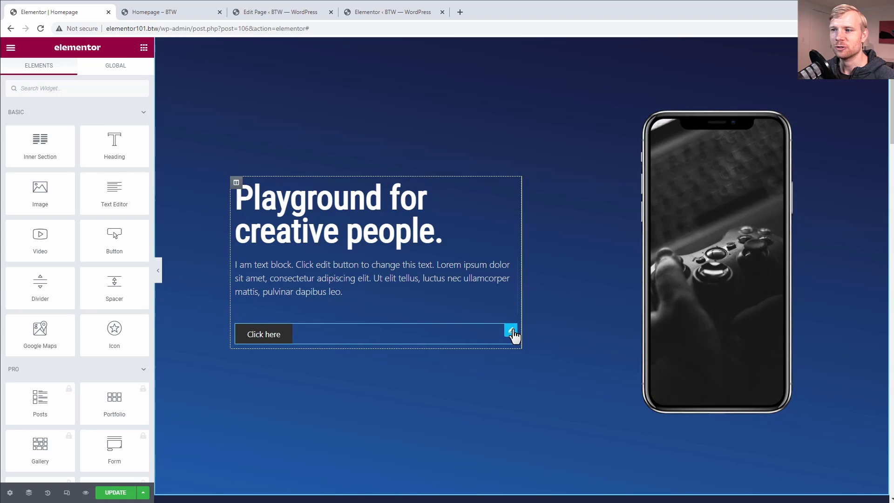
right_click(512, 329)
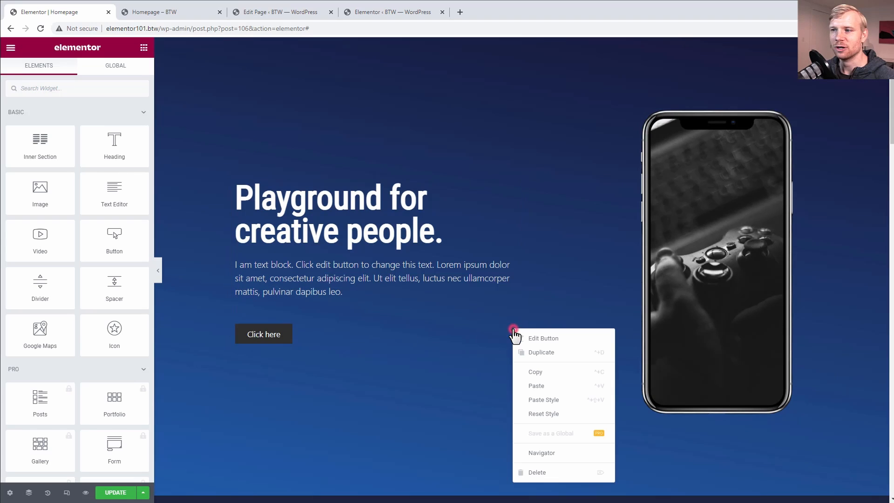
click(544, 400)
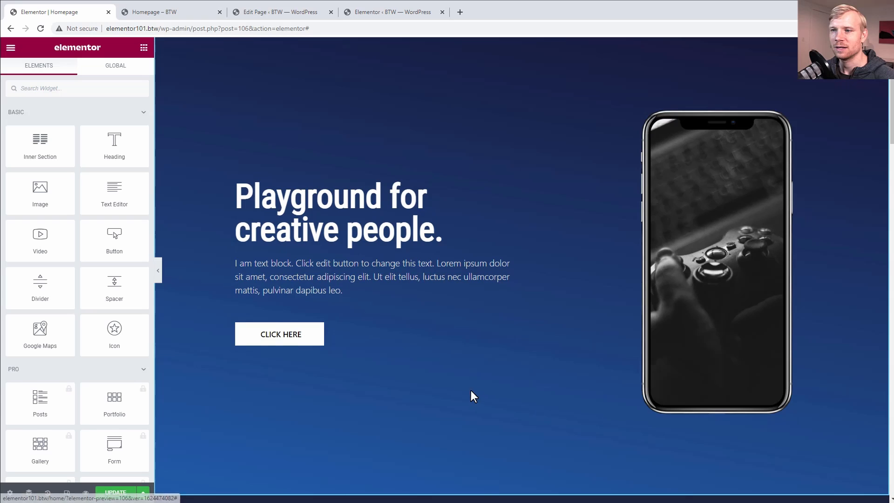
scroll(587, 345, down, 2)
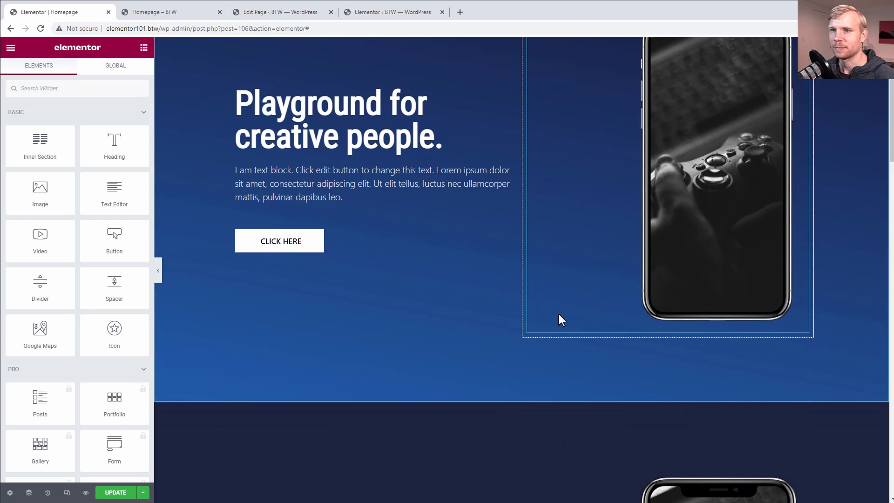
- Add a bottom shape divider to the new hero section, trying Clouds and settling on the Tilt type
scroll(526, 305, up, 3)
click(515, 70)
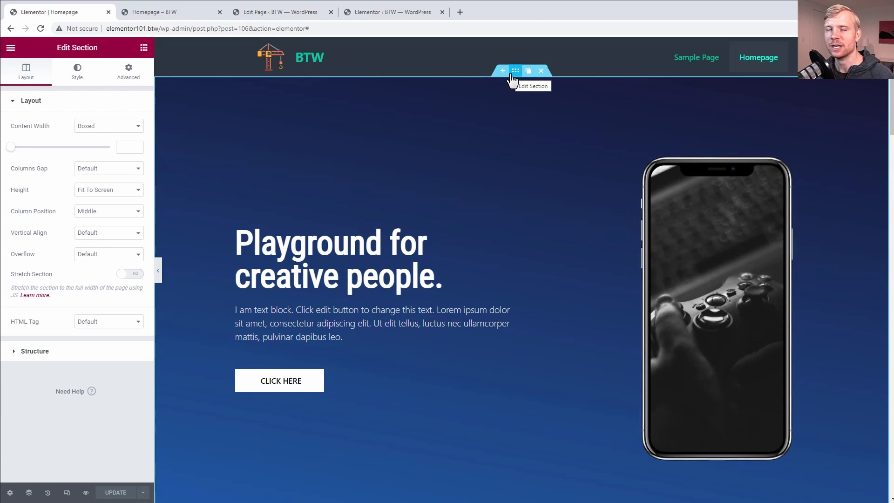
click(128, 71)
click(79, 74)
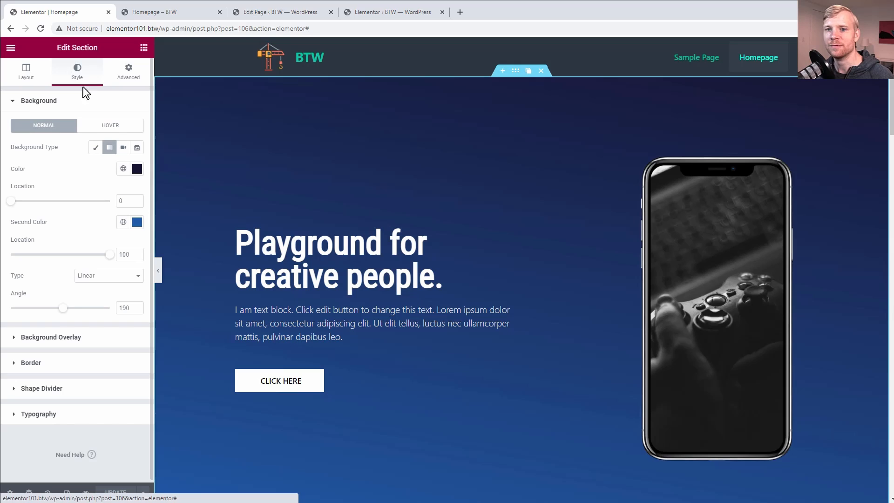
click(15, 391)
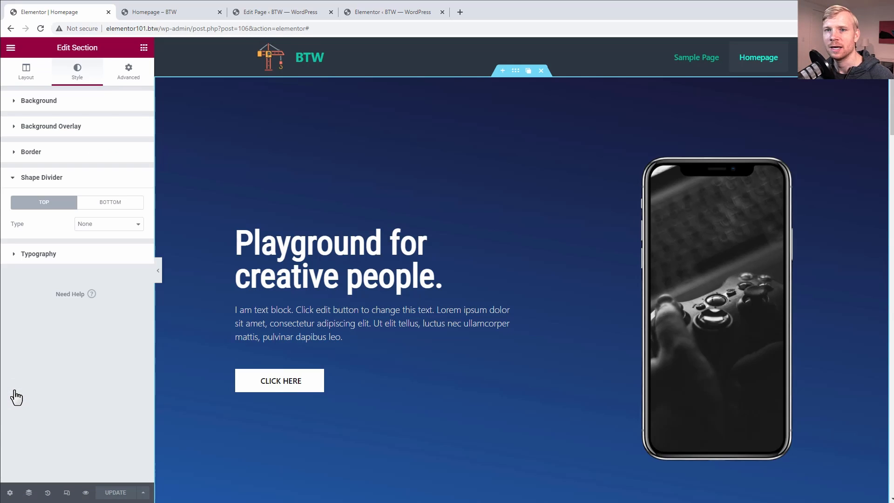
click(112, 208)
click(114, 225)
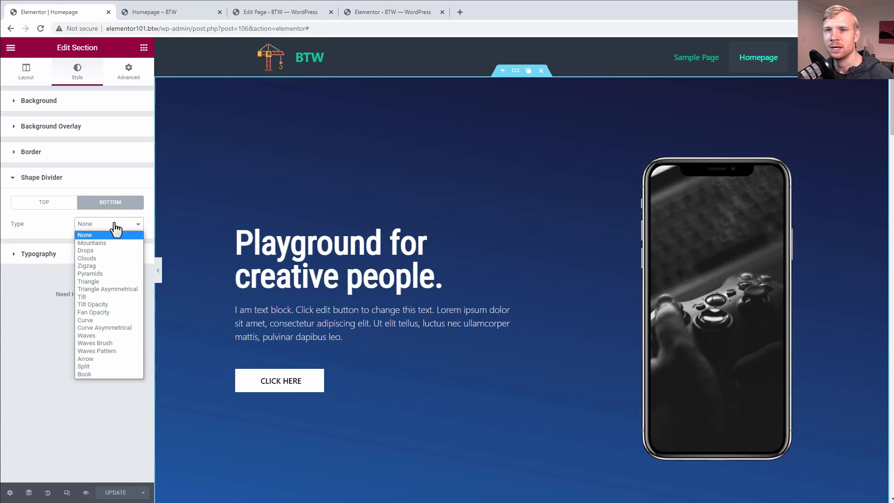
click(95, 258)
scroll(391, 296, down, 3)
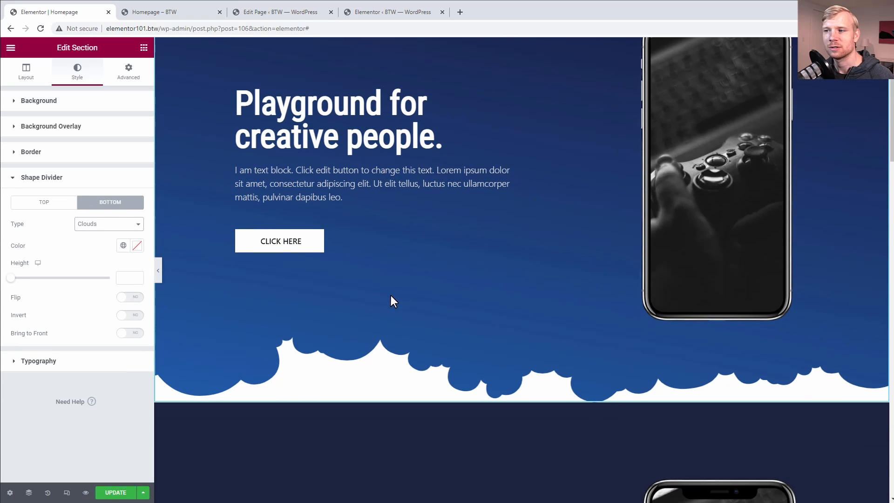
click(91, 226)
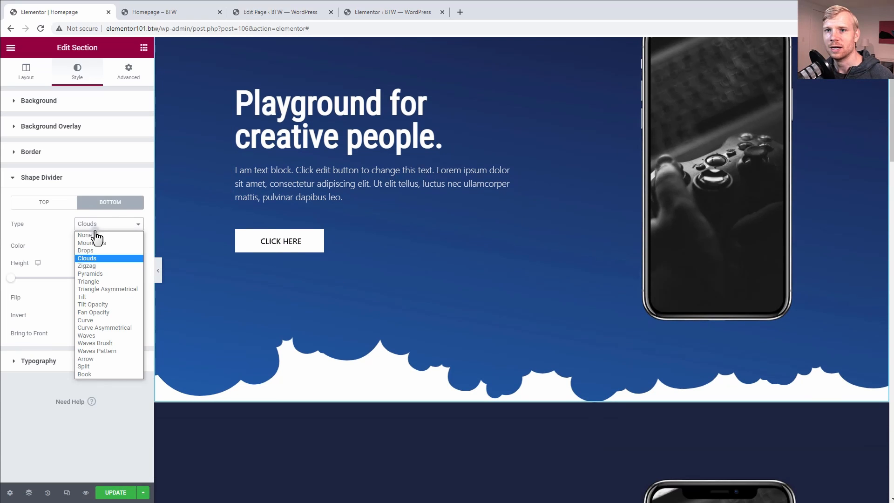
click(94, 297)
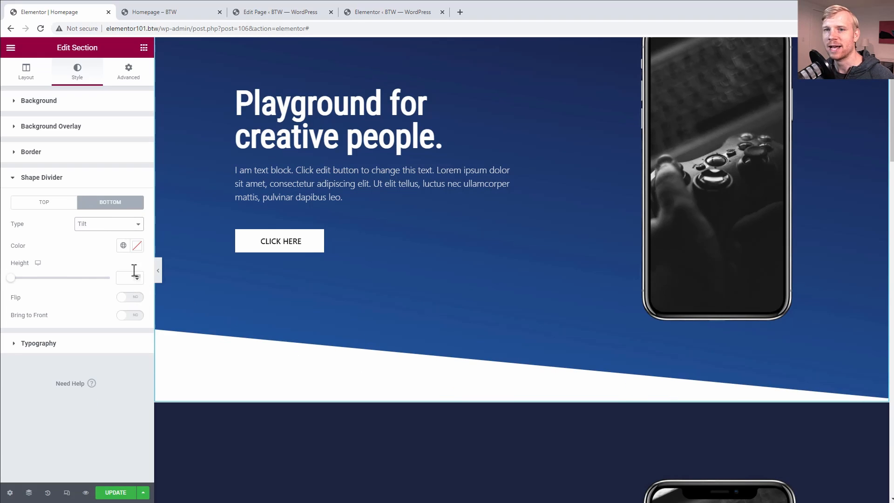
- Set the hero section's Tilt divider color to #1B233C to match the section below, and update the page
click(137, 245)
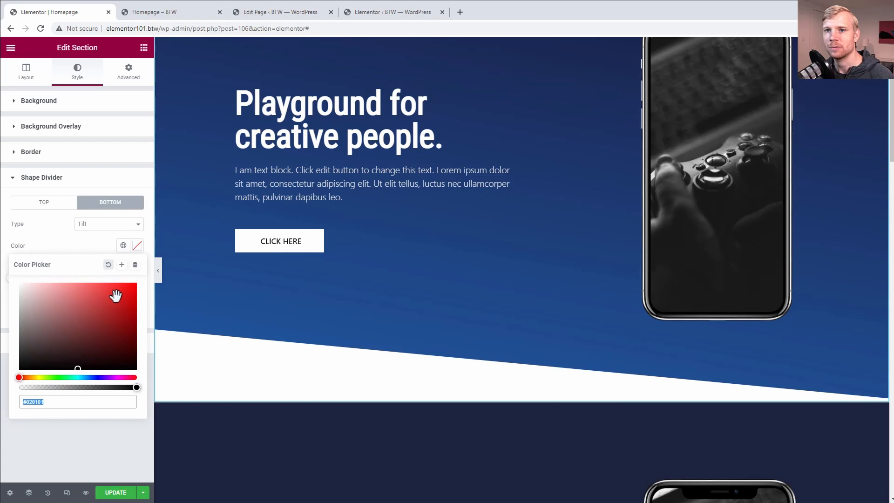
drag(78, 377, 103, 351)
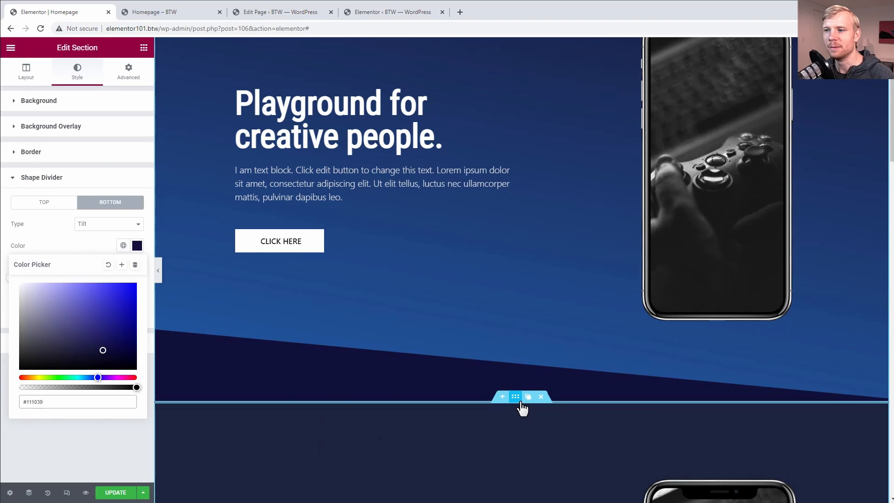
click(521, 403)
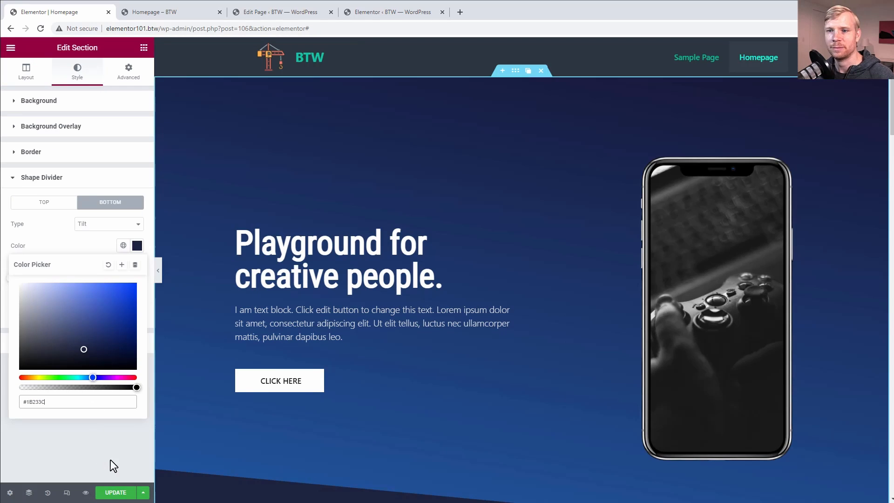
scroll(298, 342, down, 1)
scroll(298, 342, down, 5)
click(97, 476)
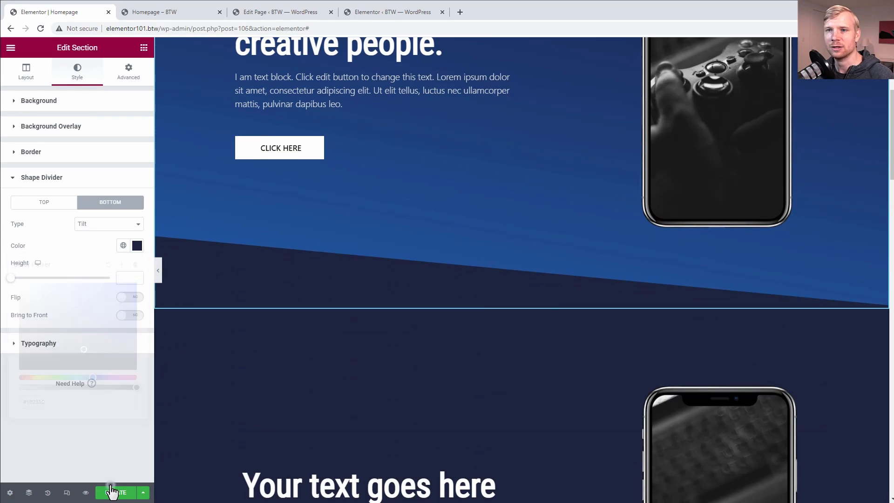
- Examine the tilted transition between the hero and the section below in the page preview and the editor
scroll(435, 210, down, 4)
scroll(436, 215, up, 5)
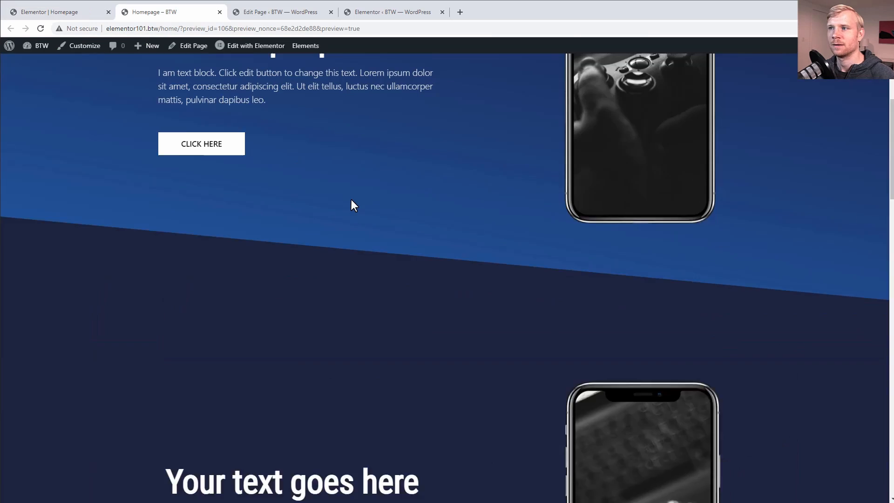
scroll(350, 199, up, 6)
scroll(565, 200, down, 6)
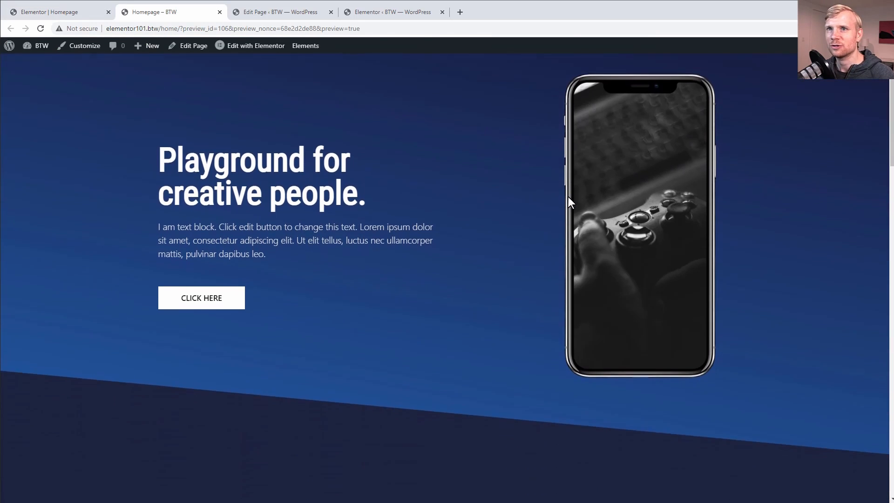
scroll(579, 194, down, 6)
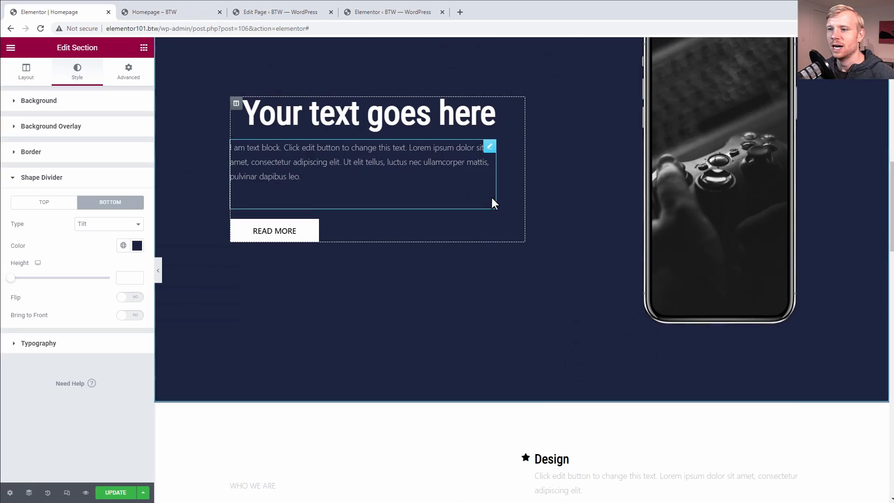
scroll(512, 210, down, 3)
scroll(552, 239, up, 8)
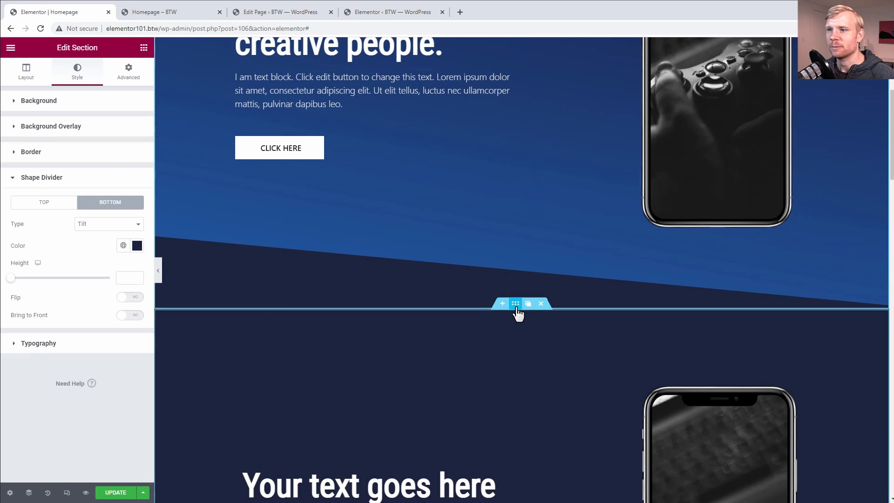
- Add a flipped Tilt divider at the bottom of the "Your text goes here" section, update the page and check the preview
click(515, 303)
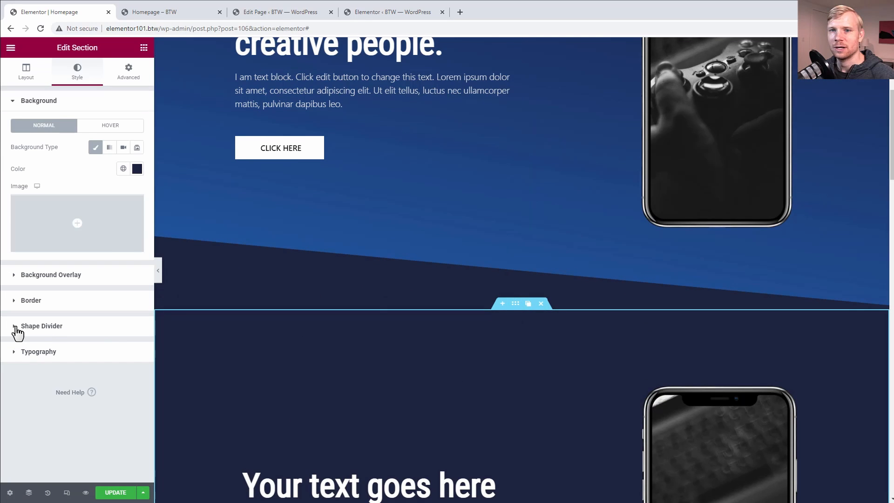
click(38, 326)
click(117, 205)
click(95, 223)
click(82, 297)
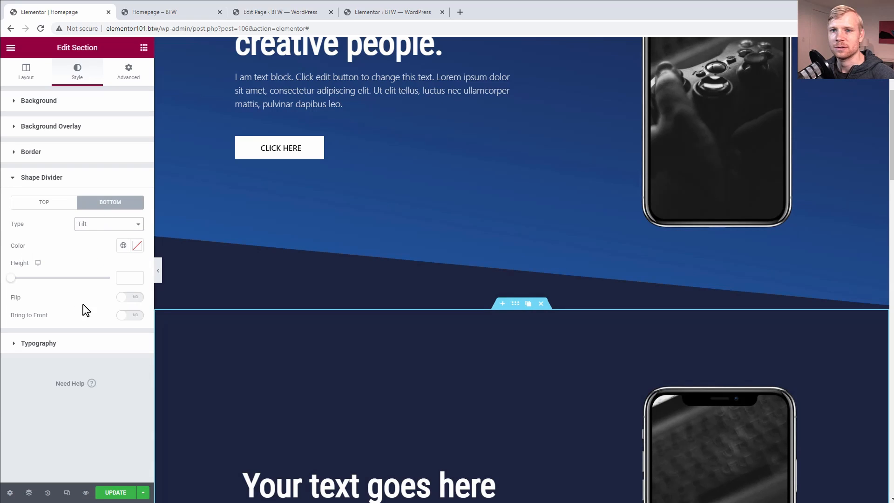
scroll(364, 264, down, 6)
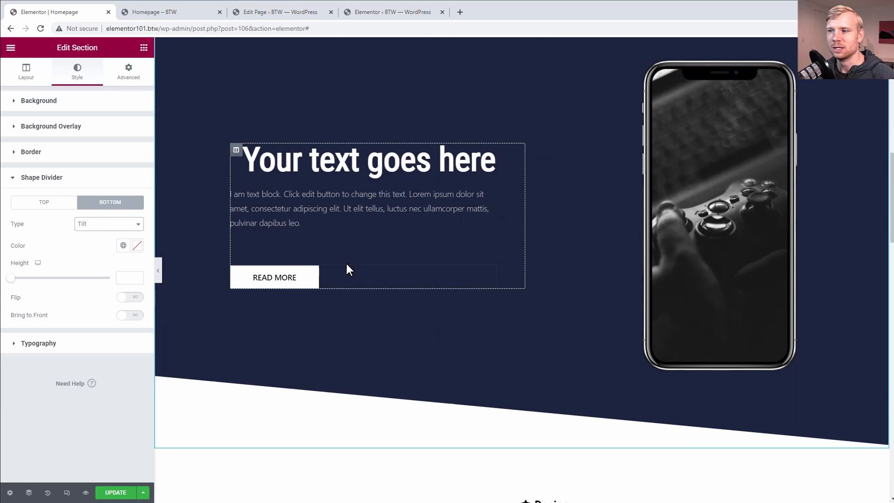
click(135, 298)
click(119, 493)
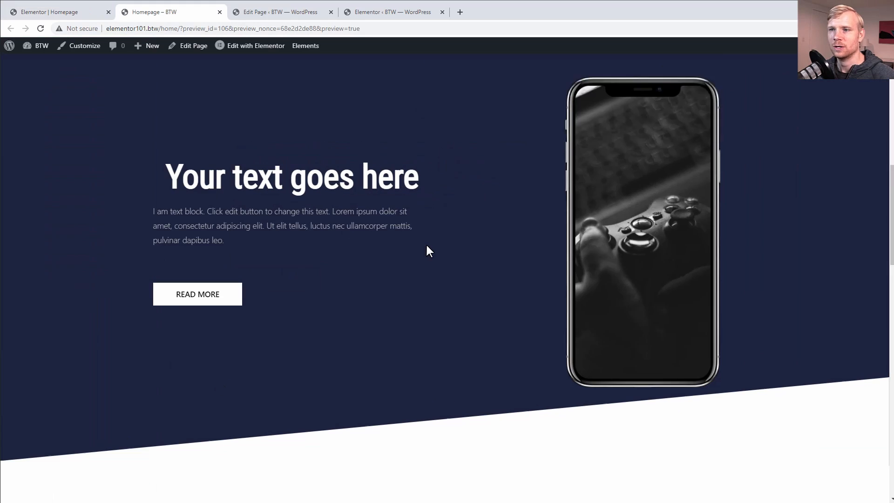
scroll(426, 245, down, 2)
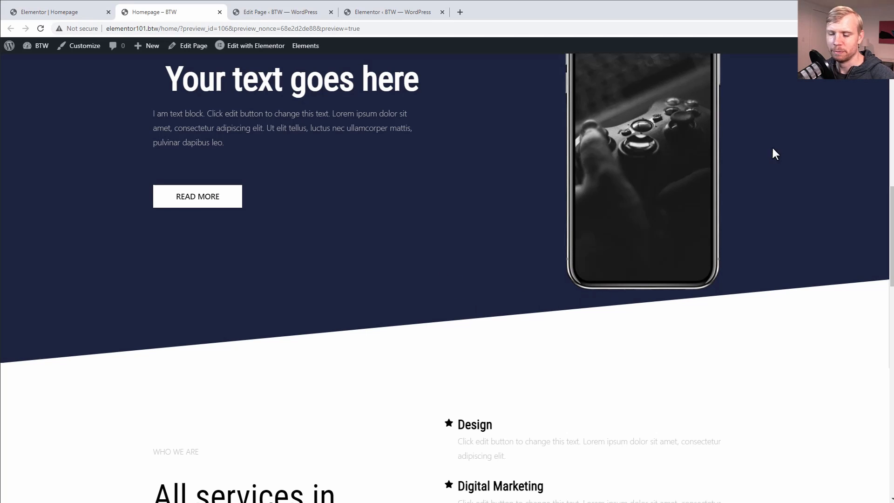
scroll(626, 198, up, 3)
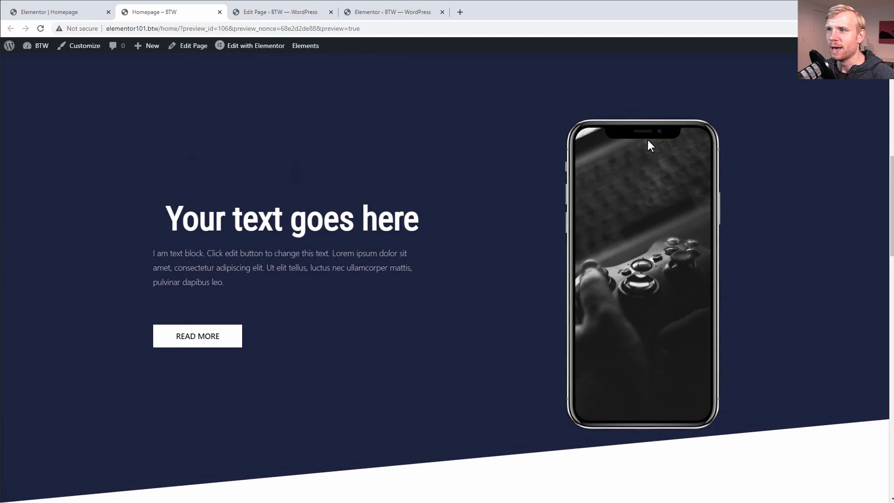
scroll(618, 256, down, 9)
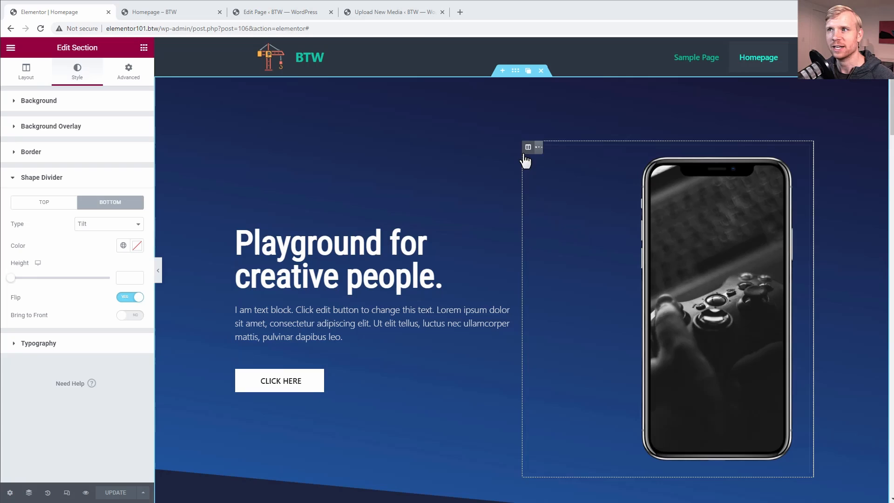
- Switch the hero section's background to Classic and insert the misty pine forest image from the media library
click(513, 72)
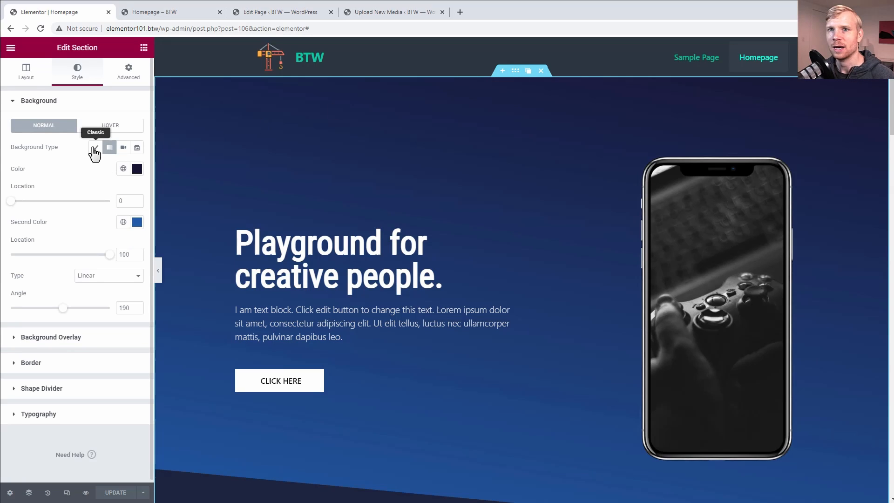
click(123, 148)
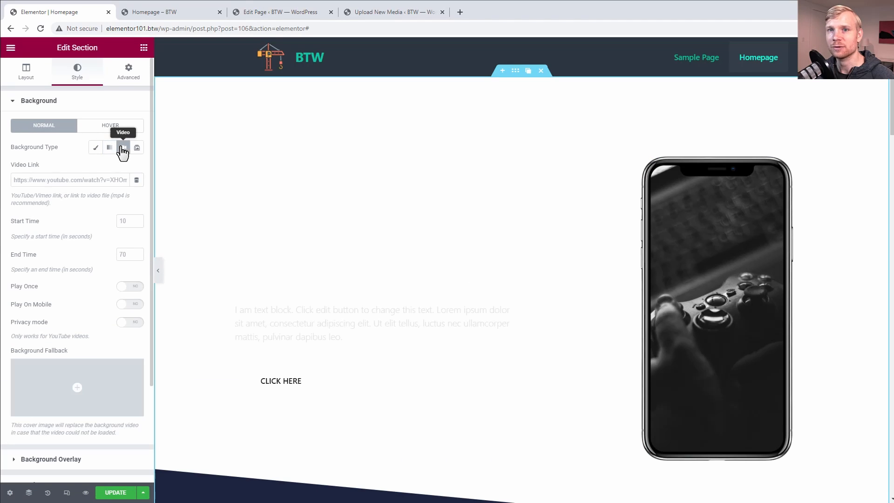
click(95, 148)
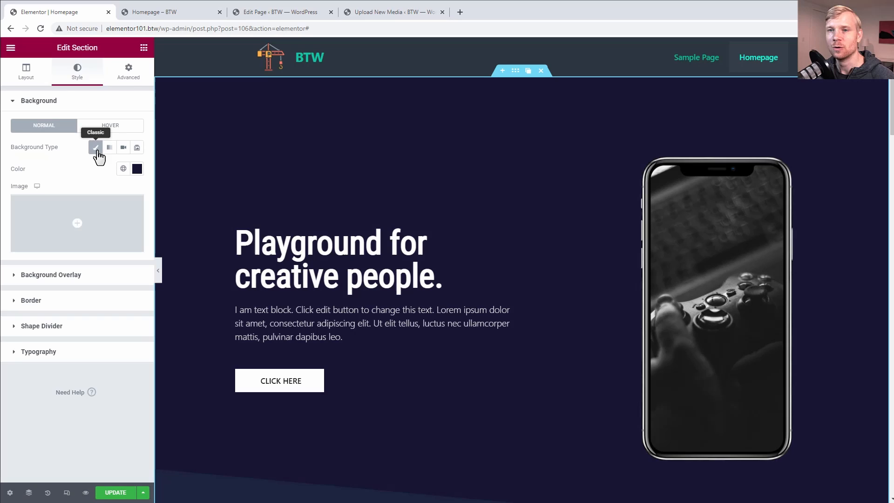
click(77, 223)
click(71, 175)
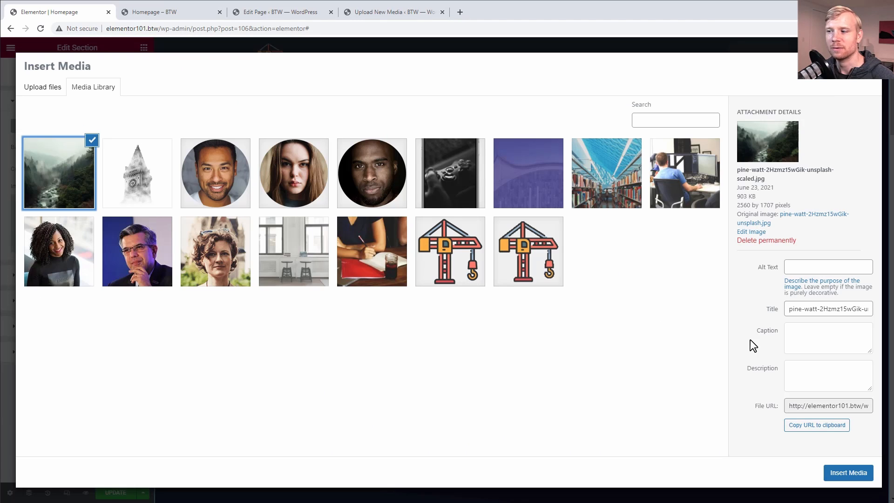
click(863, 472)
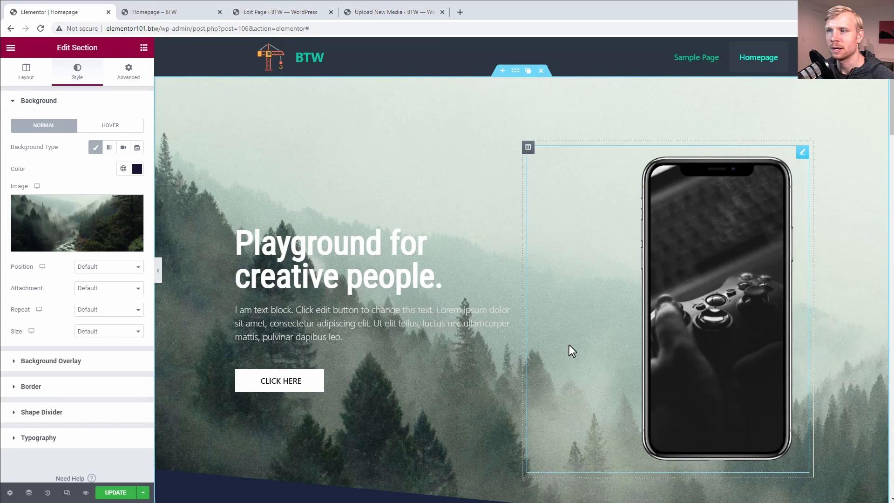
scroll(261, 219, down, 2)
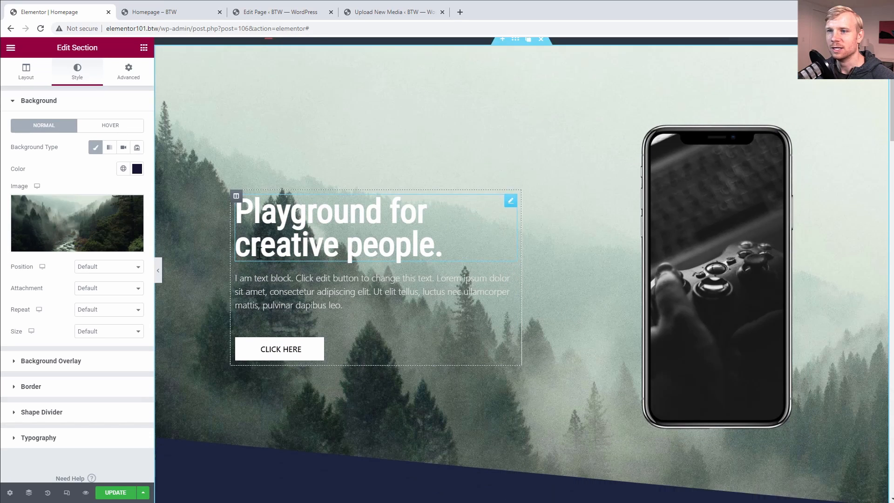
scroll(578, 236, up, 2)
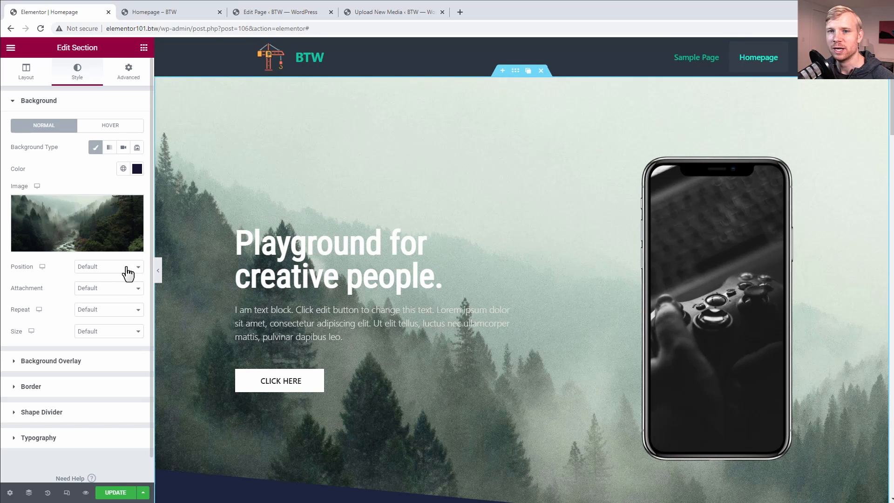
- Add a classic dark blue background overlay to the hero section and set its opacity to 0.66
click(13, 362)
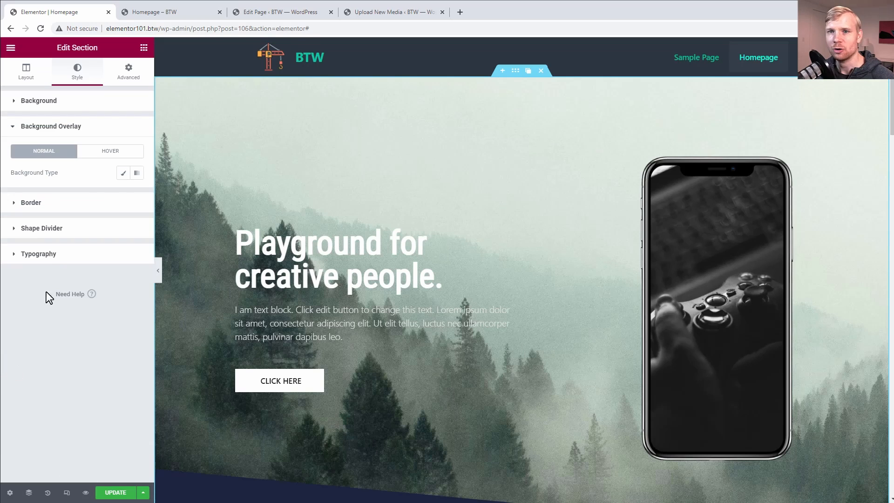
click(123, 175)
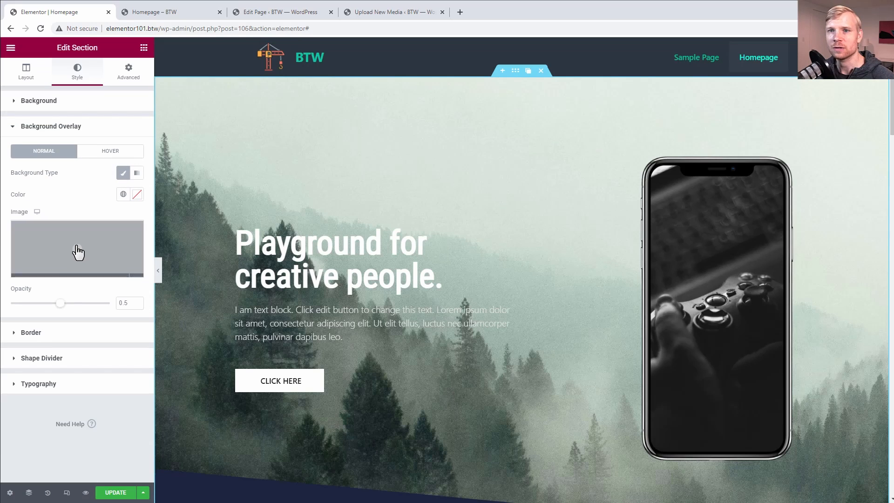
click(137, 195)
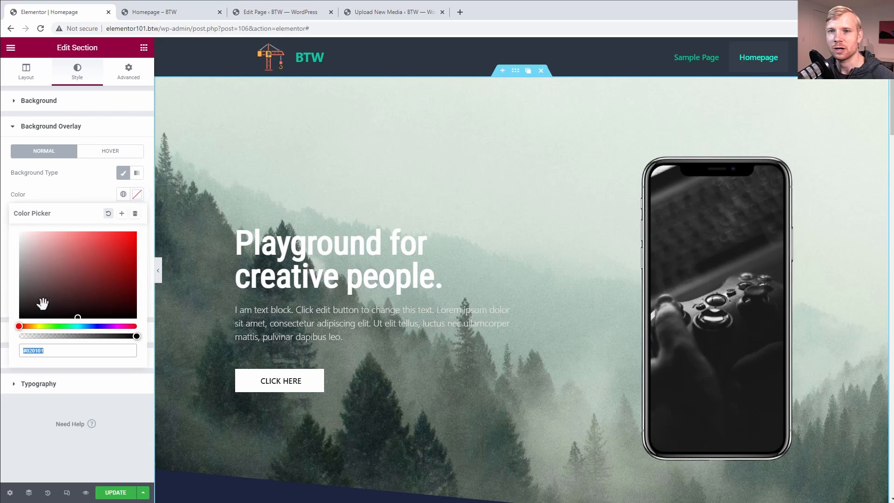
drag(89, 326, 93, 278)
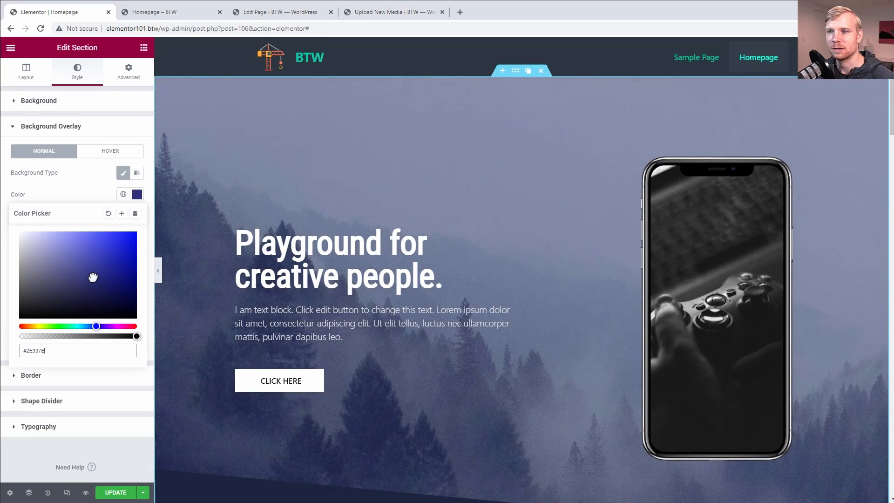
click(105, 189)
drag(59, 304, 79, 302)
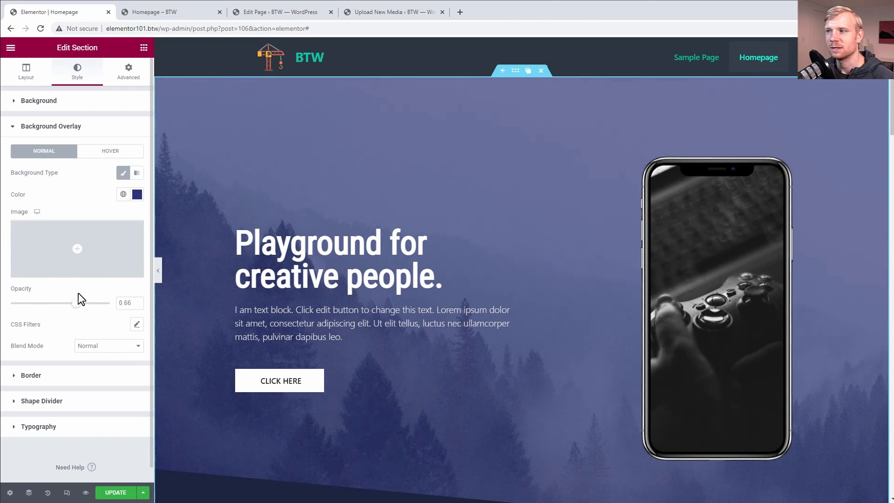
scroll(601, 309, down, 4)
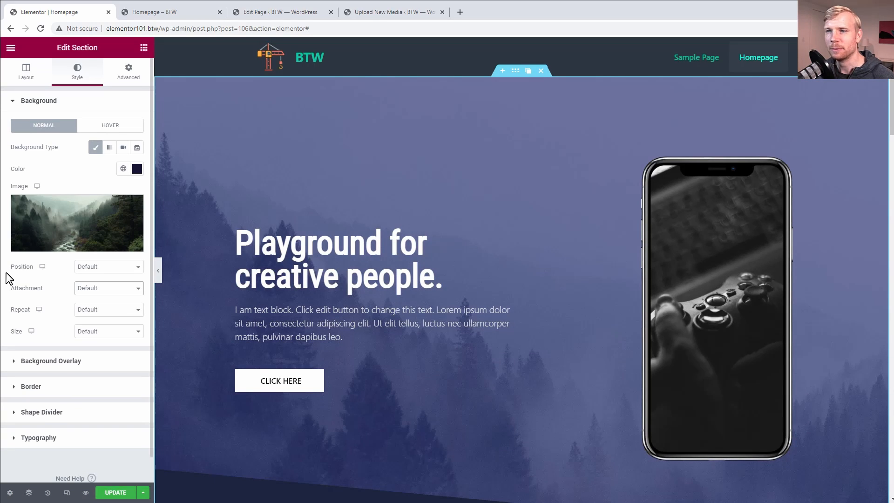
- Set the hero section's background image attachment to Fixed
scroll(391, 199, down, 3)
scroll(392, 199, up, 3)
scroll(392, 199, down, 3)
scroll(515, 242, down, 2)
scroll(519, 239, up, 5)
scroll(524, 242, down, 4)
scroll(524, 242, up, 4)
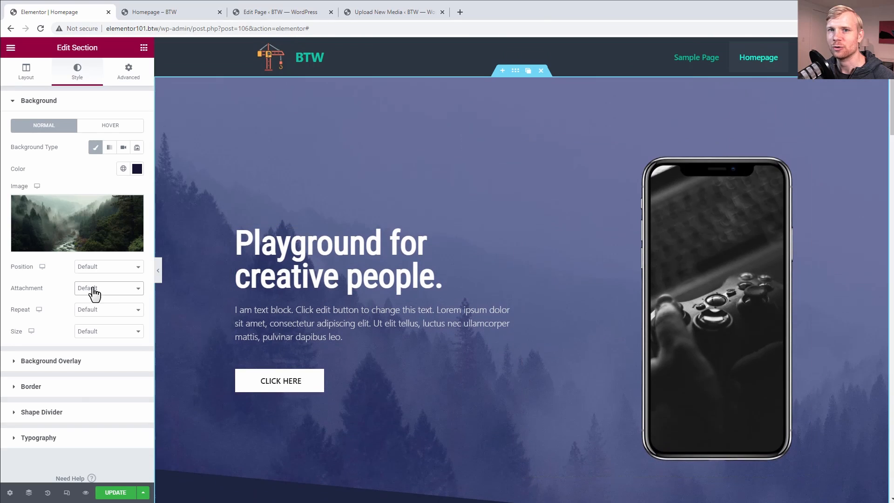
click(95, 292)
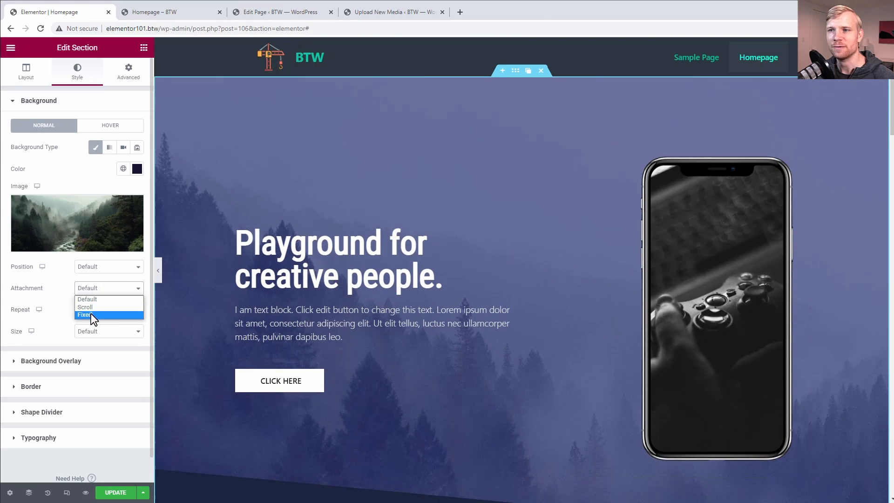
click(91, 315)
- Examine how the fixed forest background behaves in the hero section while moving through the page
scroll(486, 178, down, 3)
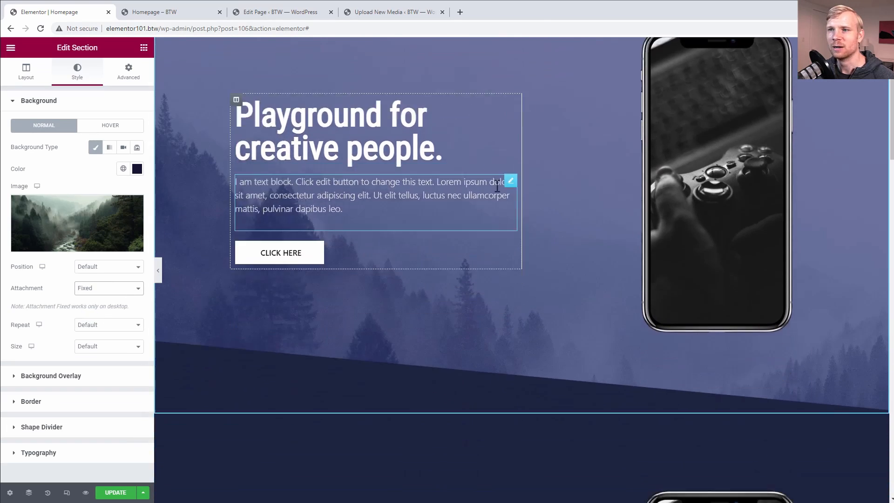
scroll(498, 189, up, 3)
scroll(499, 190, down, 7)
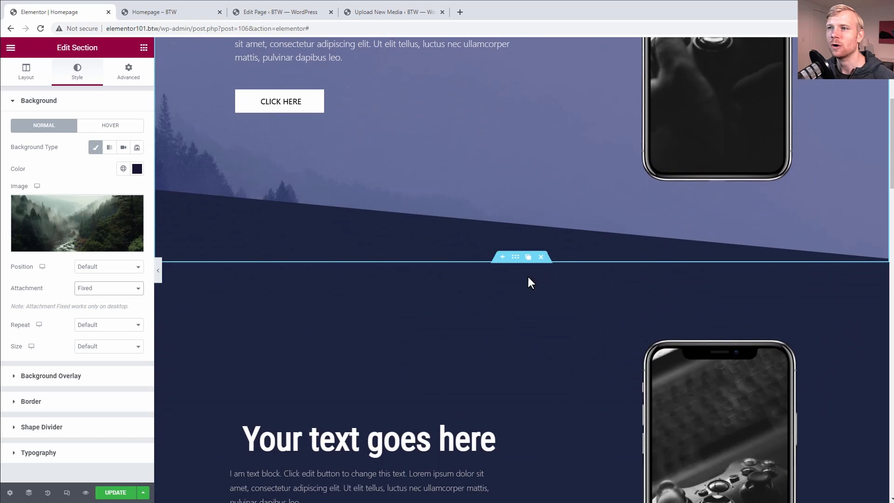
scroll(529, 285, up, 6)
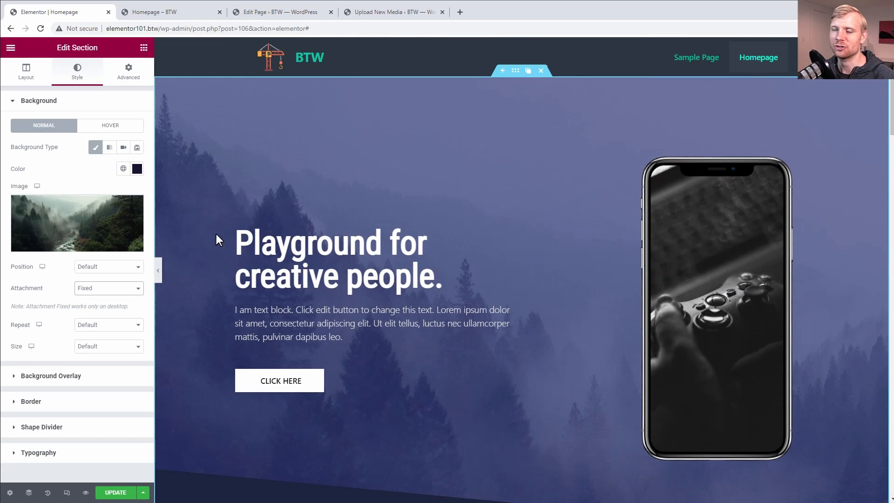
scroll(215, 233, down, 4)
scroll(219, 297, up, 1)
scroll(223, 300, up, 3)
scroll(225, 299, down, 3)
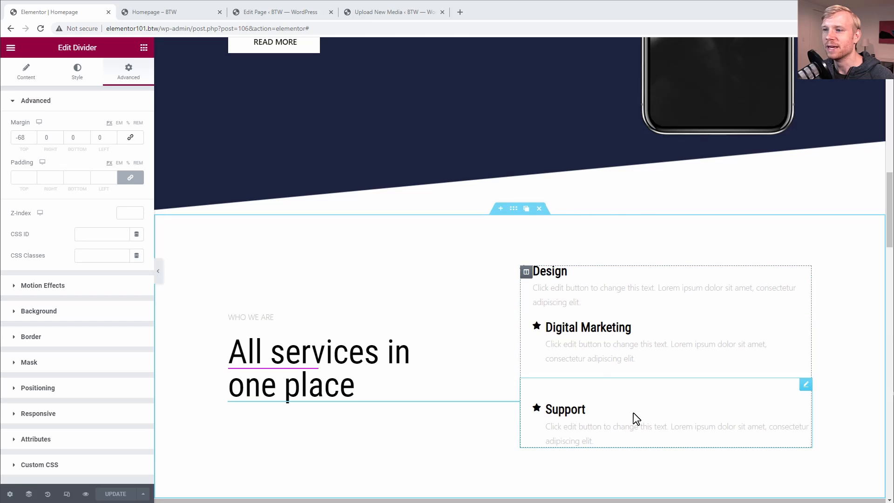
- Add an outline box shadow with blur 23 and spread -4 to the column holding Design, Digital Marketing and Support
click(526, 272)
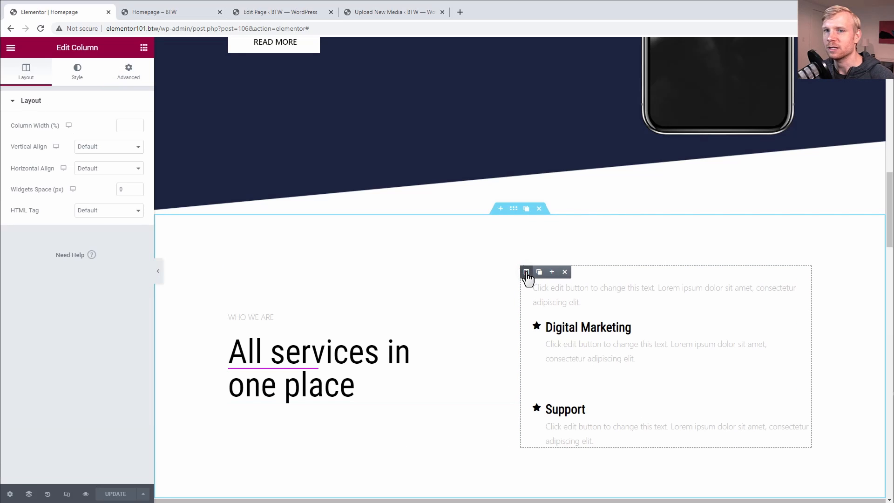
click(67, 83)
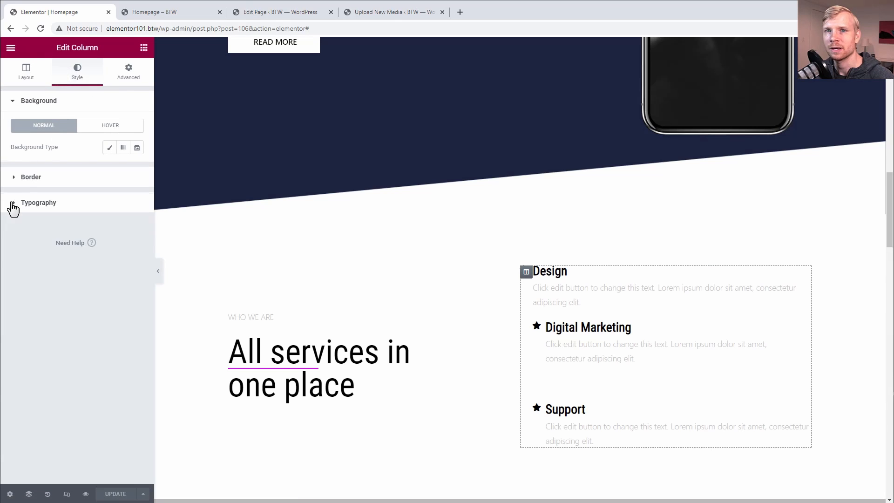
click(13, 181)
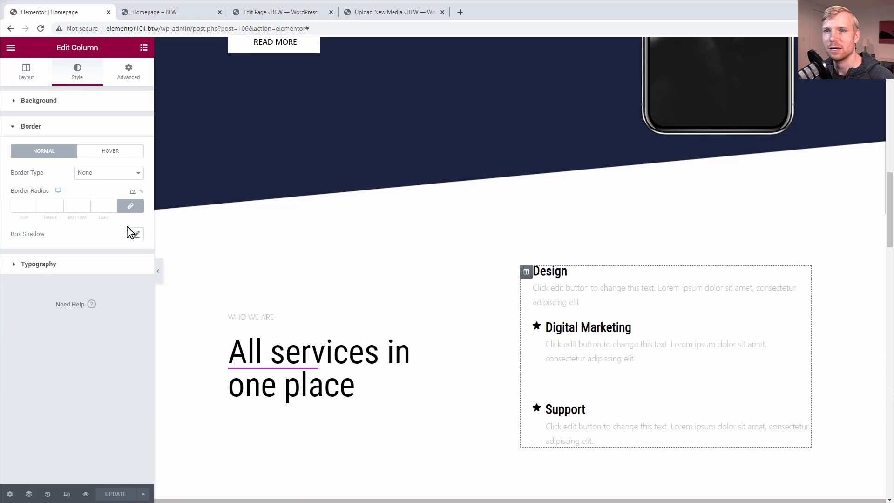
click(137, 234)
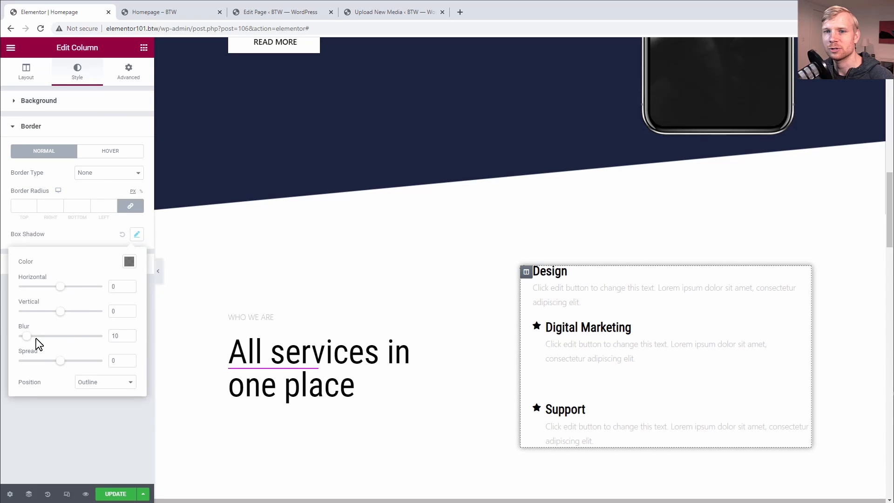
drag(30, 338, 35, 339)
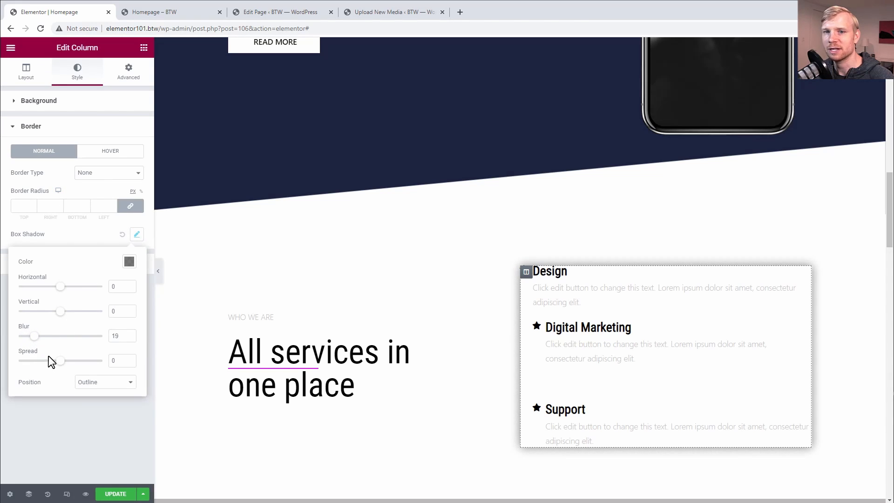
drag(60, 366, 58, 364)
drag(39, 339, 43, 344)
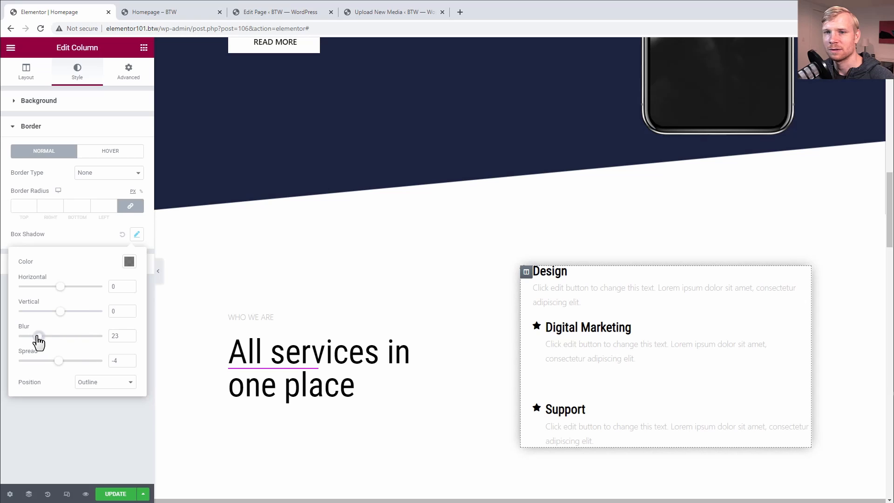
click(593, 205)
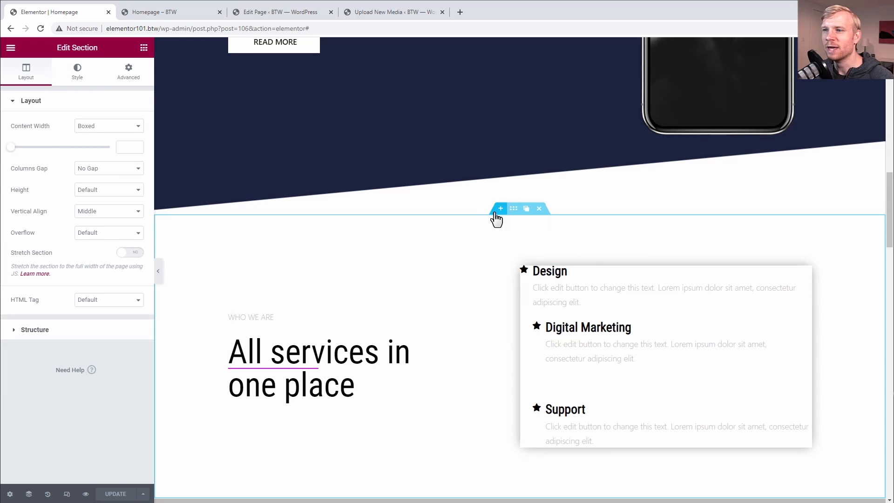
- Set the services list column's padding to 25 px on all sides
click(524, 270)
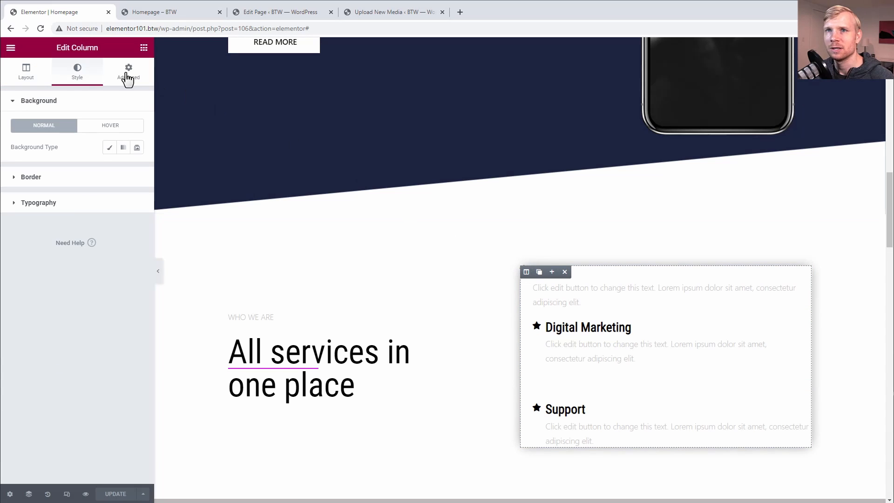
click(127, 77)
click(23, 176)
text(25)
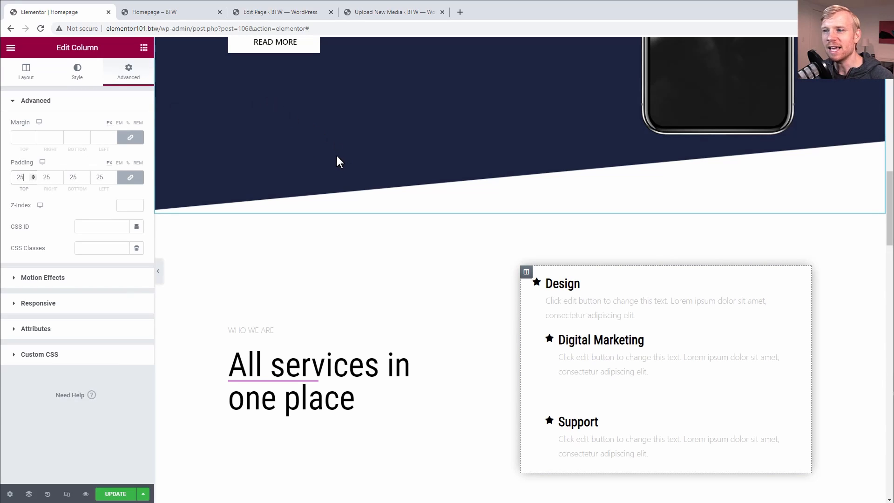
- Give the services list column a classic background in muted blue #435F8D
click(80, 76)
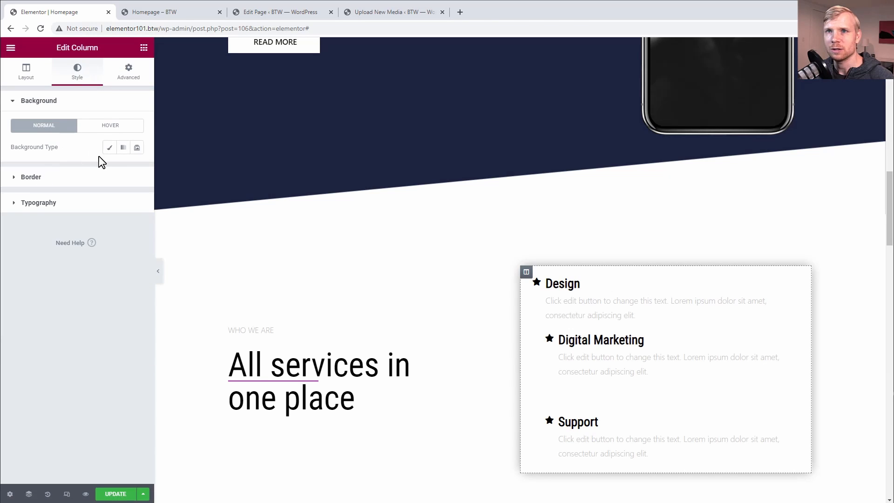
click(113, 148)
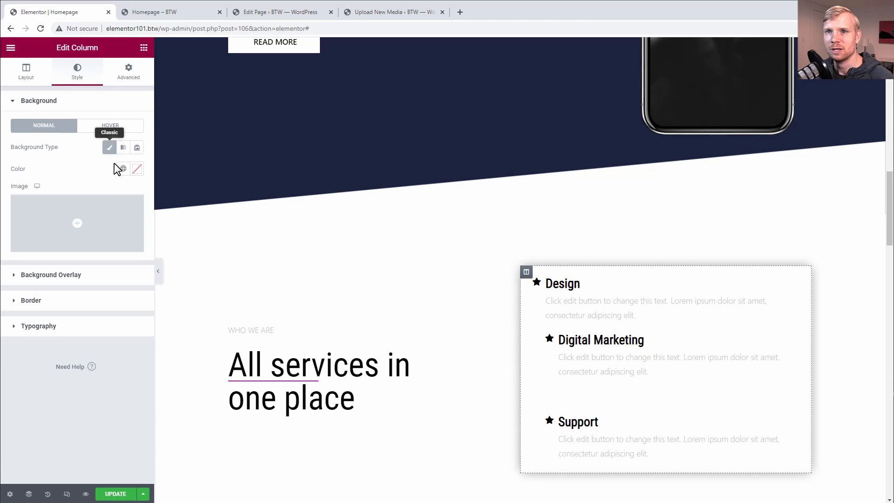
click(137, 169)
click(106, 206)
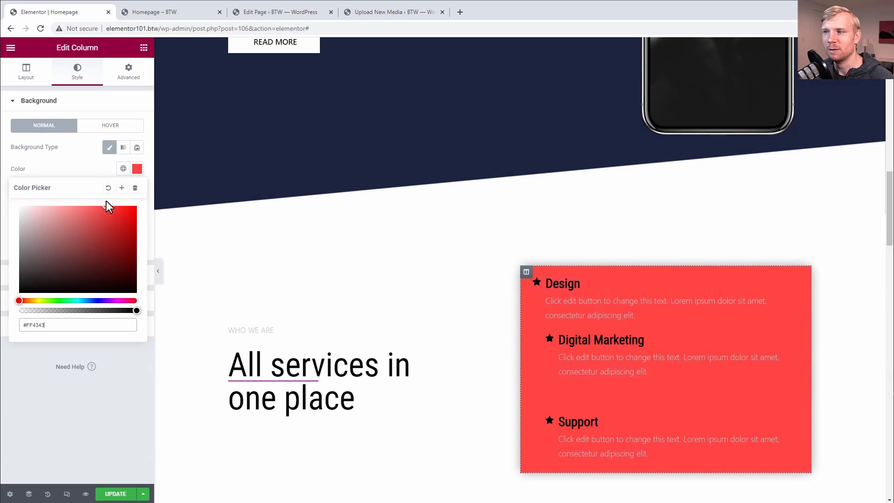
drag(91, 301, 80, 246)
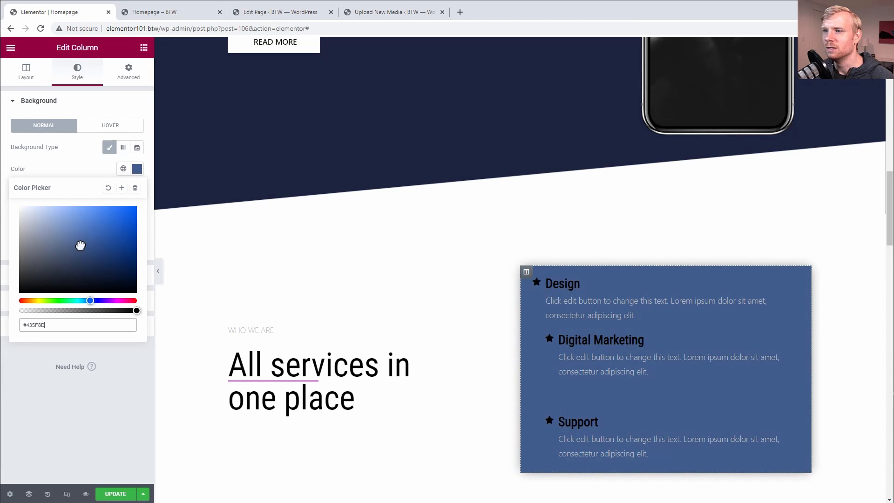
- Round the services list column's corners with a 25 px border radius on all sides and update the page
click(22, 153)
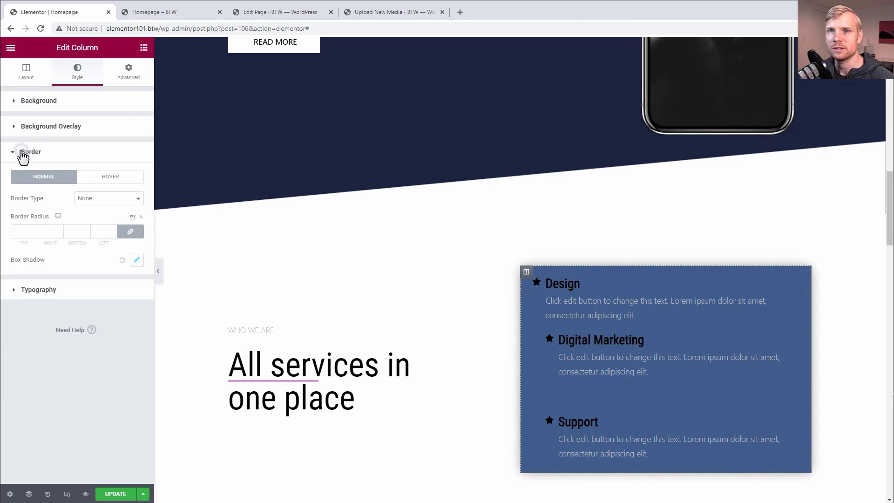
click(98, 203)
click(79, 205)
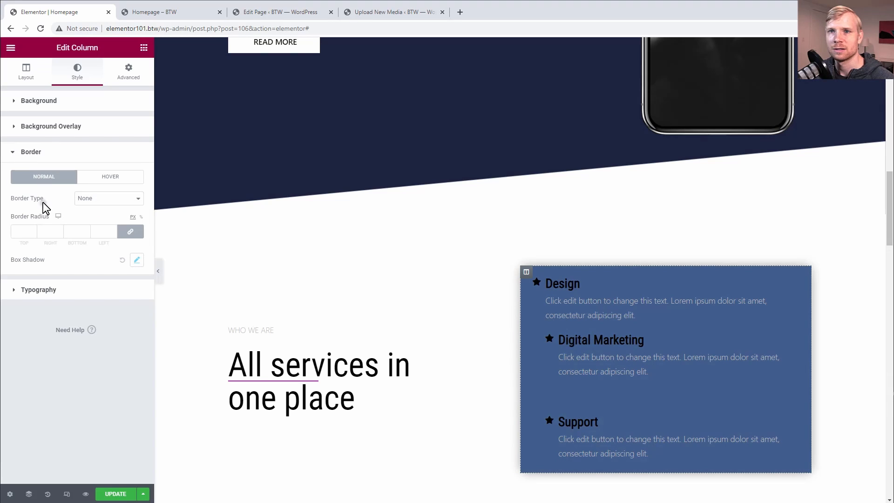
click(26, 231)
text(25)
click(115, 497)
- Resize the services section's columns to about 58.6% for the heading and 41.4% for the services list
drag(522, 367, 573, 364)
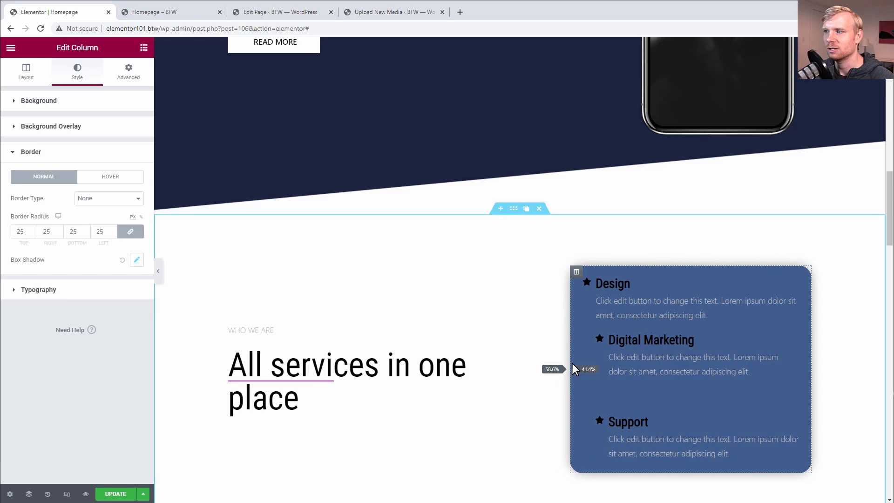
scroll(839, 203, up, 2)
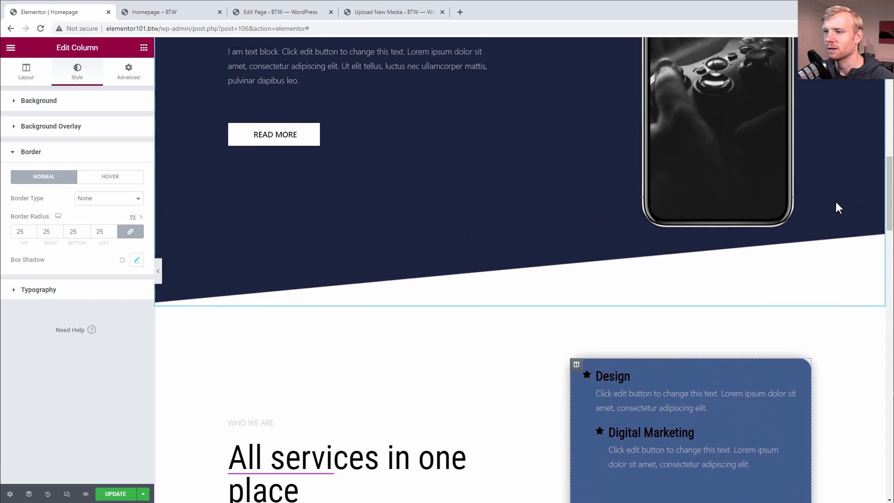
click(836, 202)
- Copy the Design icon box and paste its style onto the Digital Marketing and Support icon boxes
scroll(836, 202, down, 4)
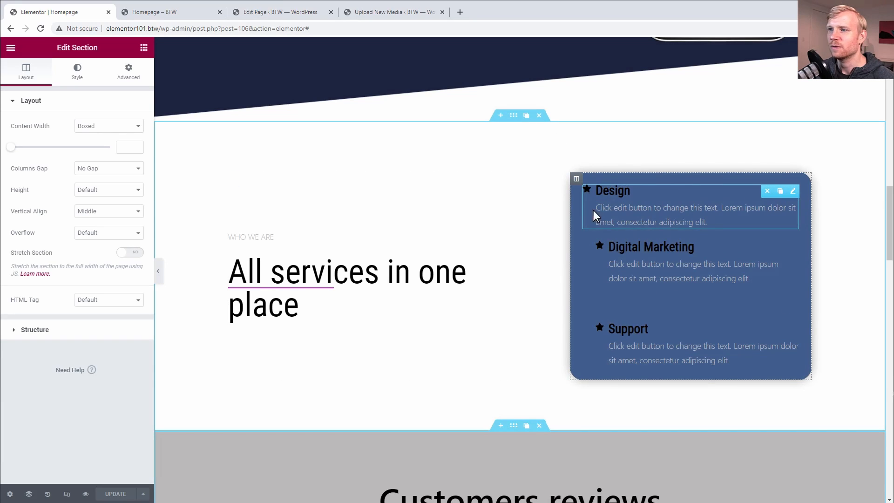
right_click(792, 196)
click(813, 243)
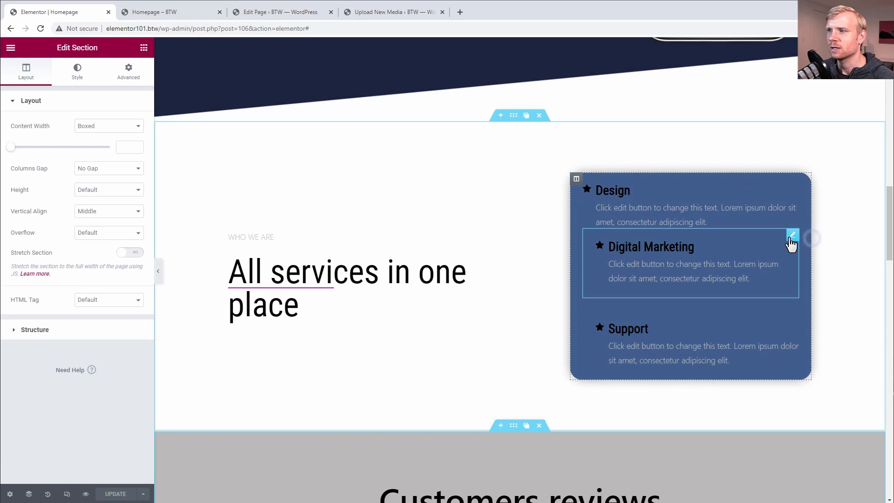
right_click(792, 242)
click(822, 308)
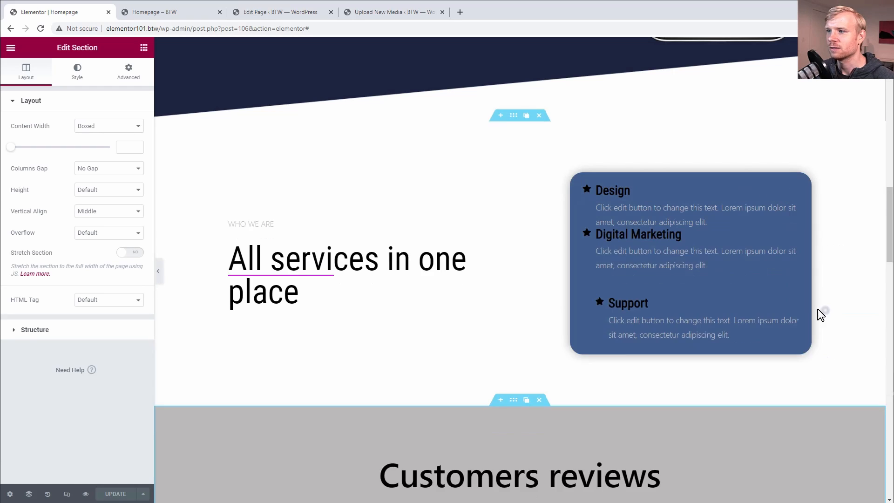
right_click(793, 280)
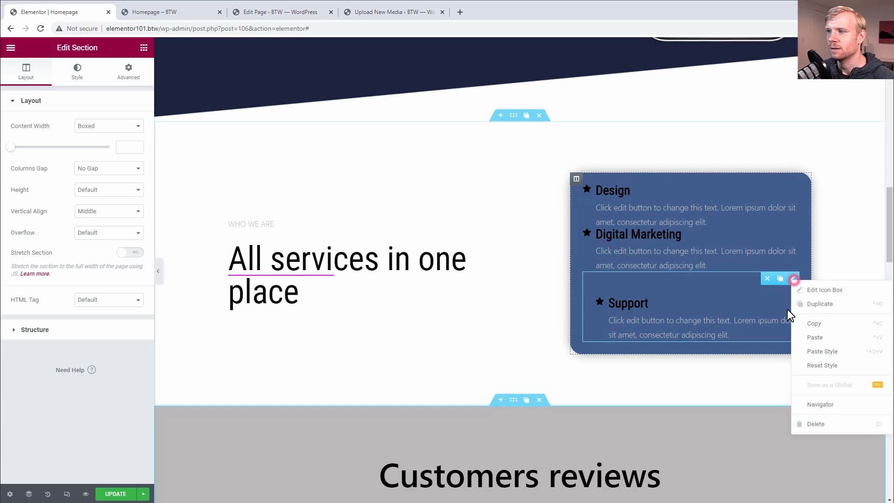
click(822, 351)
- Set the services list column's widgets space to 20 px
click(577, 179)
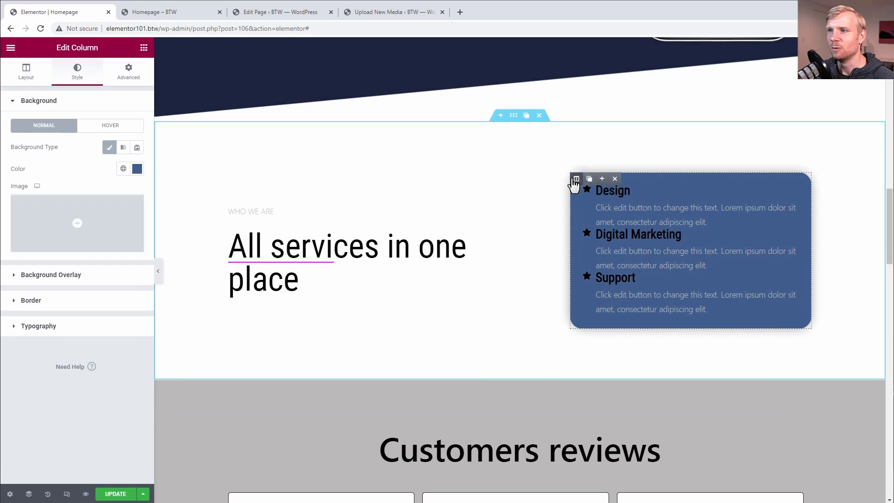
click(26, 71)
click(117, 190)
text(20)
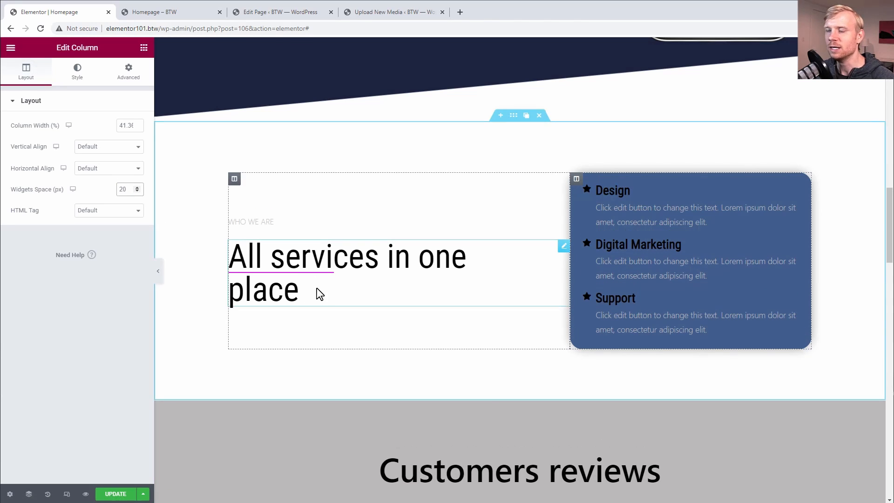
click(866, 339)
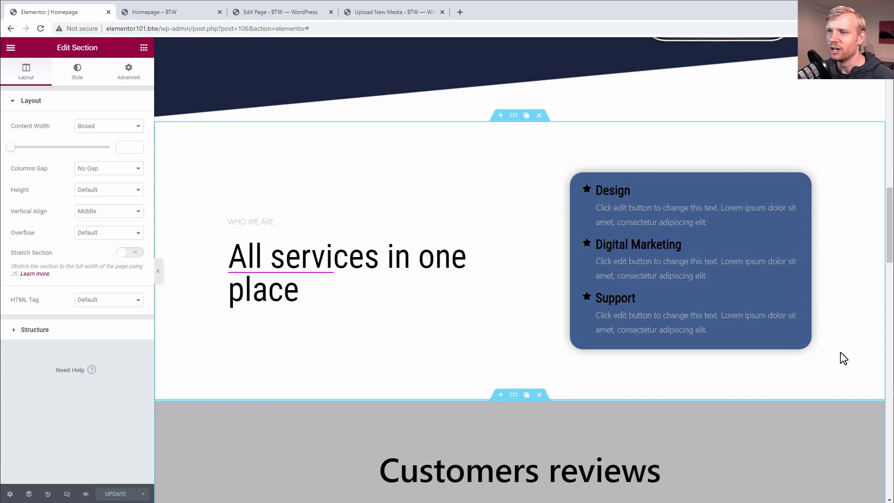
click(624, 191)
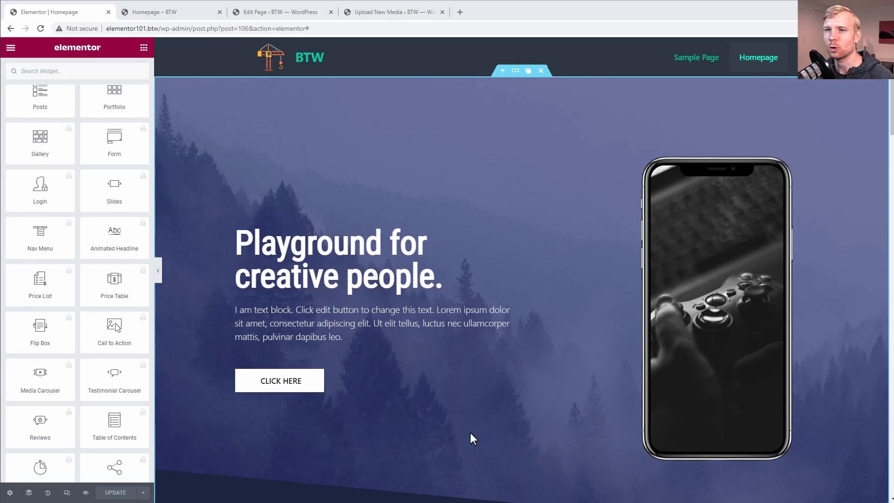
- Insert an inner section above the "Playground for creative people." heading and expand it to three columns
scroll(84, 279, up, 7)
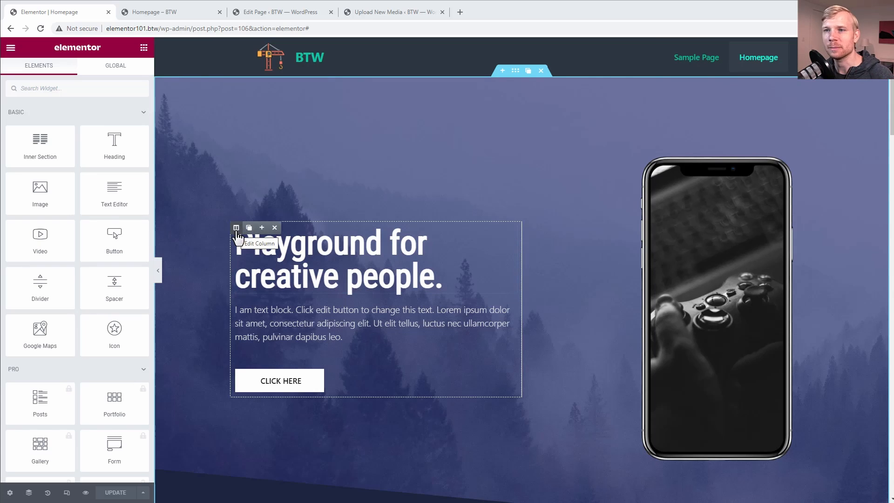
drag(49, 148, 290, 238)
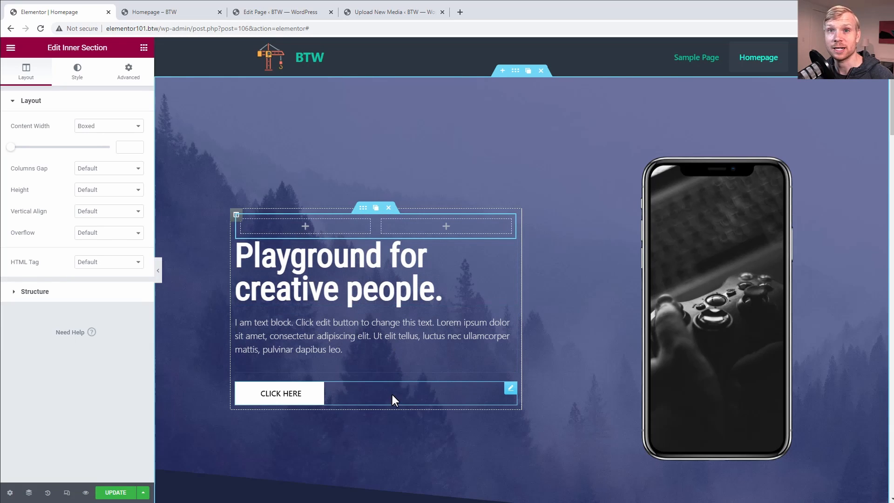
mouse_move(240, 225)
click(269, 222)
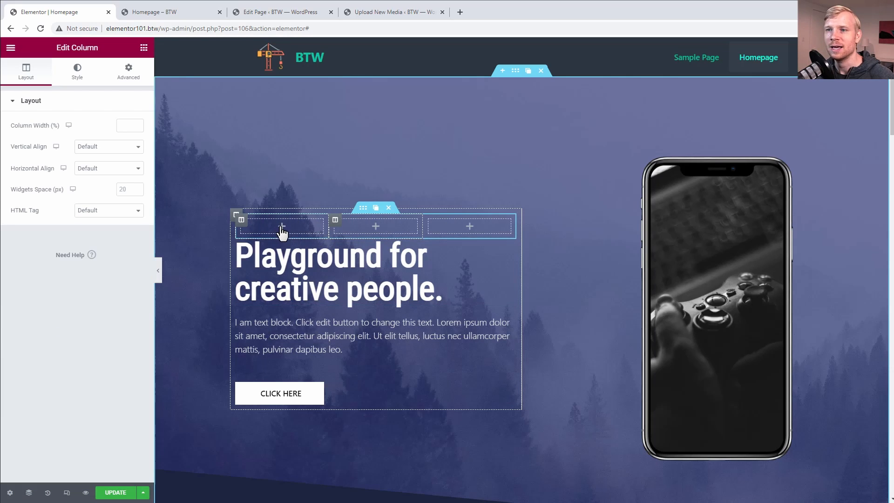
click(281, 229)
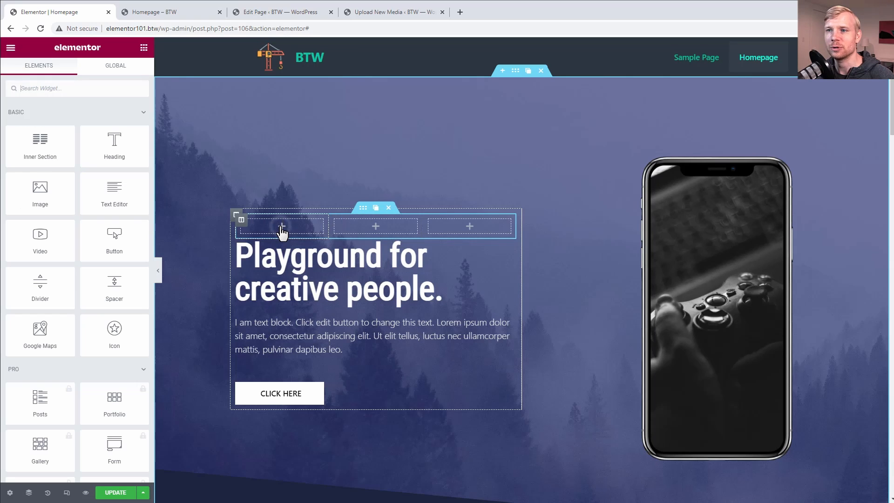
- Add an image widget to the inner section's first column and duplicate that column twice
drag(65, 186, 285, 224)
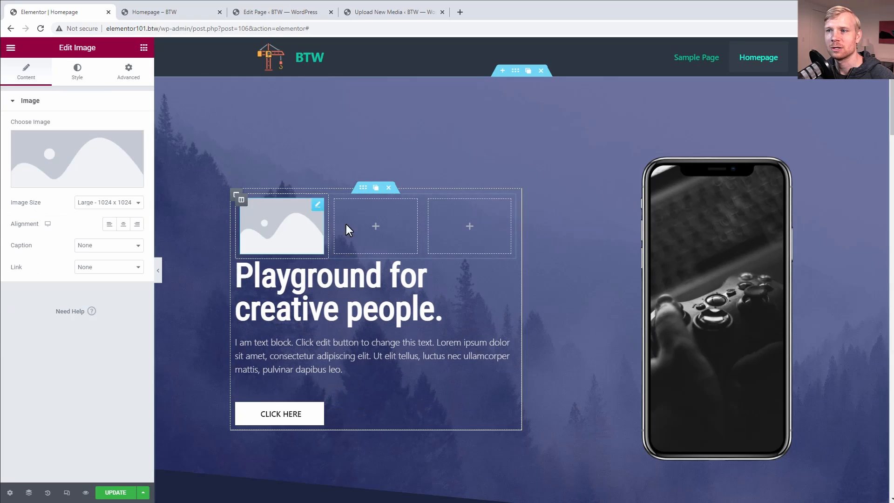
right_click(241, 200)
click(264, 224)
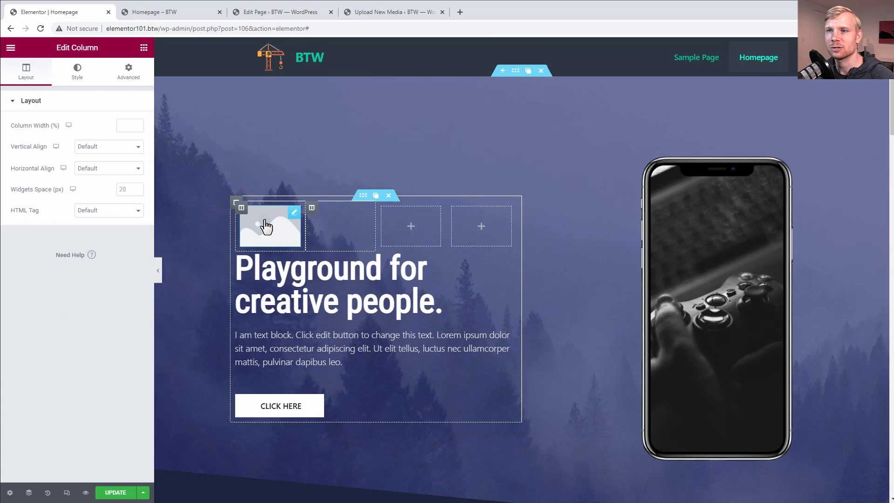
right_click(241, 210)
click(299, 236)
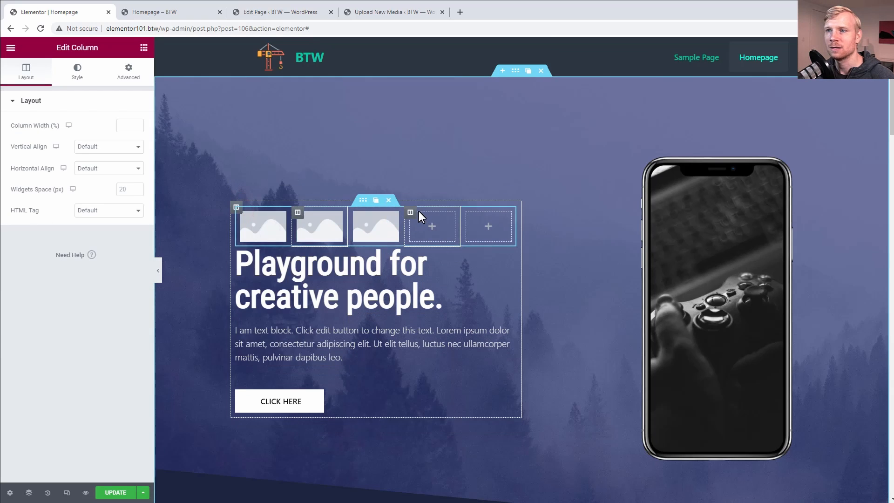
- Remove the two empty columns from the hero's inner section
mouse_move(412, 214)
click(448, 212)
click(489, 213)
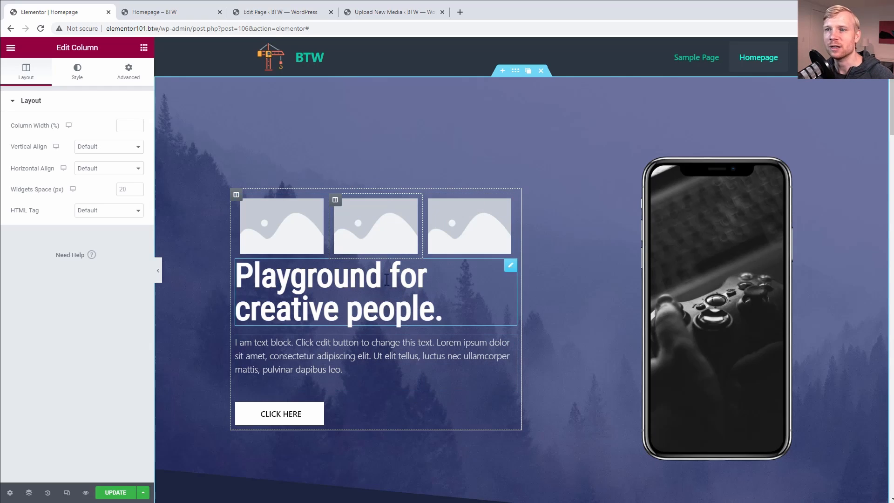
- Move the three-image inner section between the "Playground for creative people." heading and the text block
mouse_move(246, 205)
drag(363, 188, 355, 304)
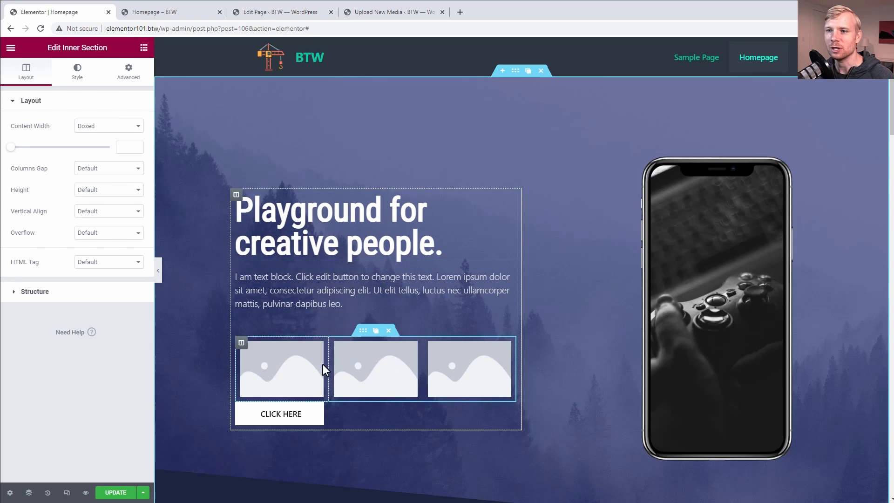
drag(363, 330, 370, 278)
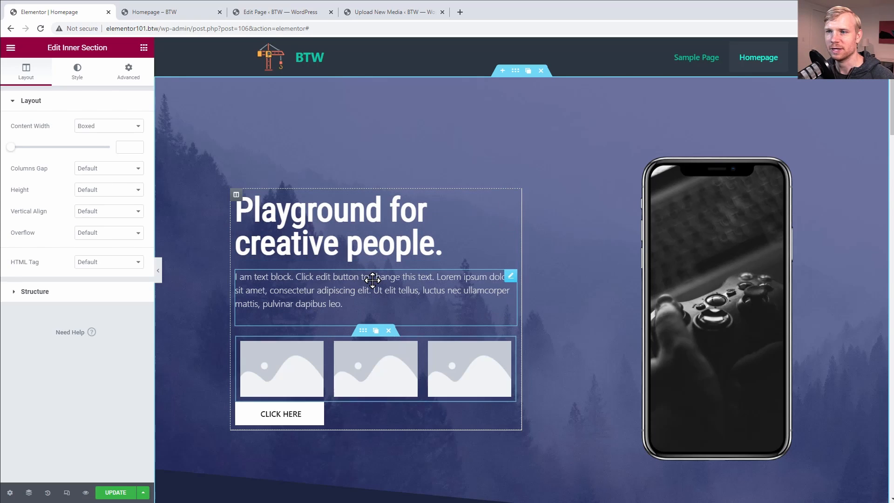
drag(362, 332, 360, 269)
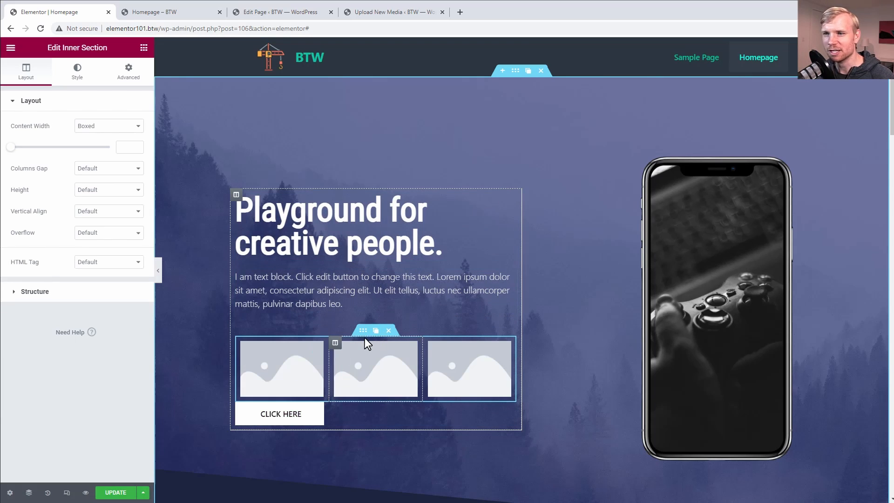
click(29, 493)
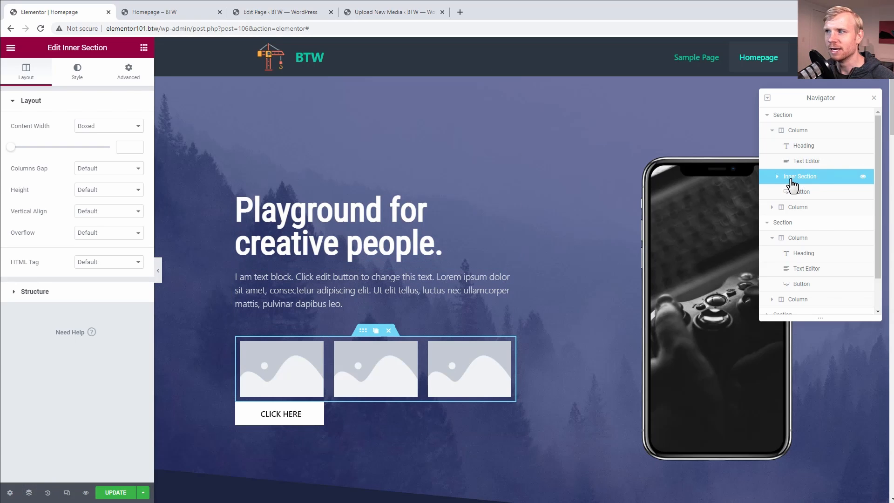
drag(794, 181, 799, 154)
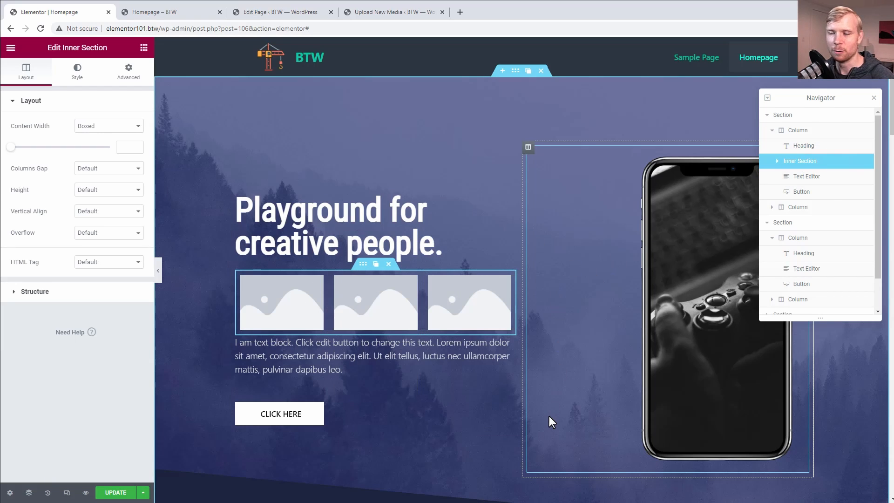
key(ctrl+i)
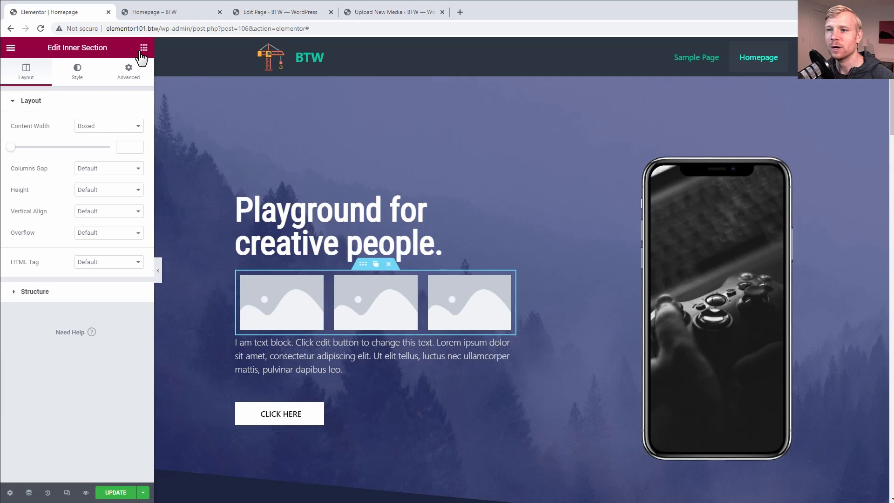
- Assign the CSS class blue-text to the hero's text block
click(283, 346)
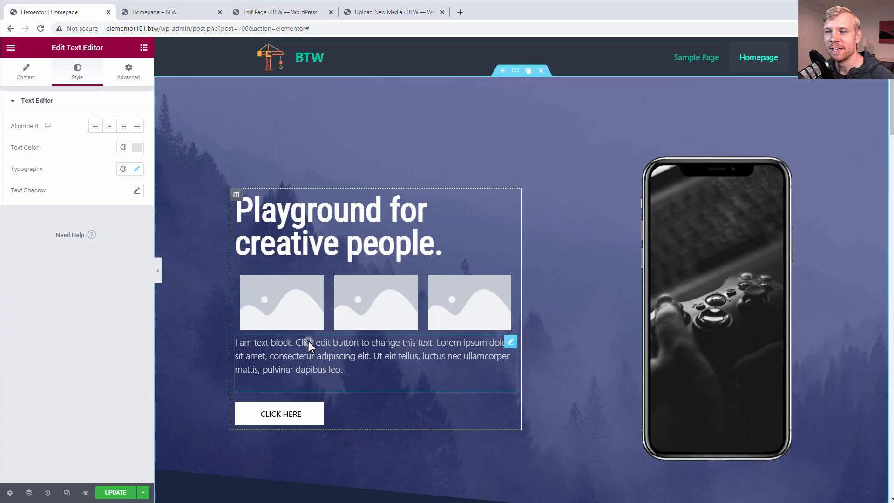
click(125, 76)
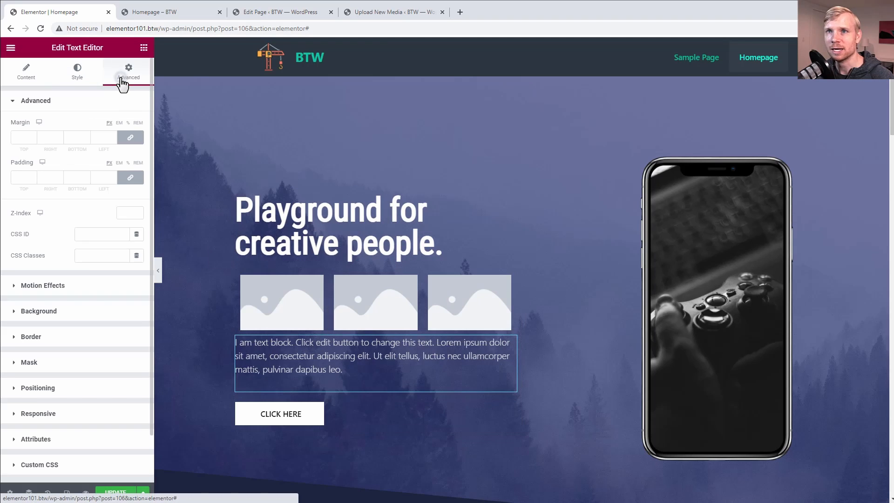
click(84, 258)
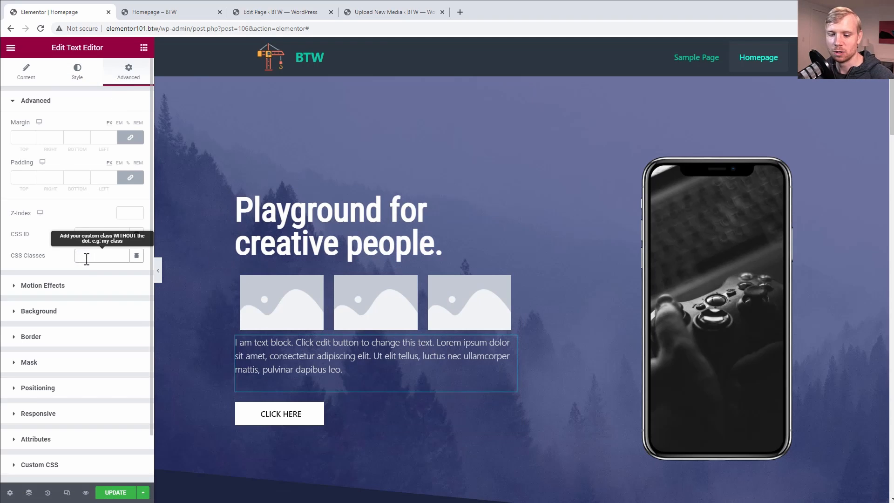
text(blue-tex)
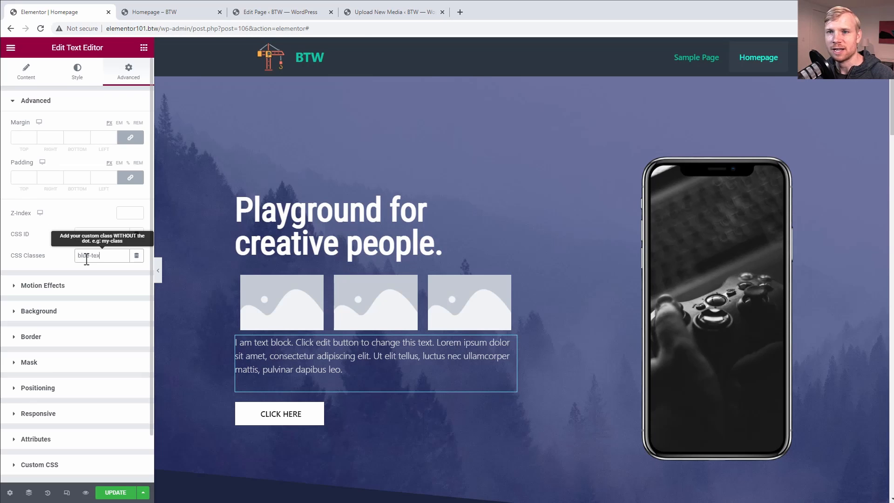
text(t)
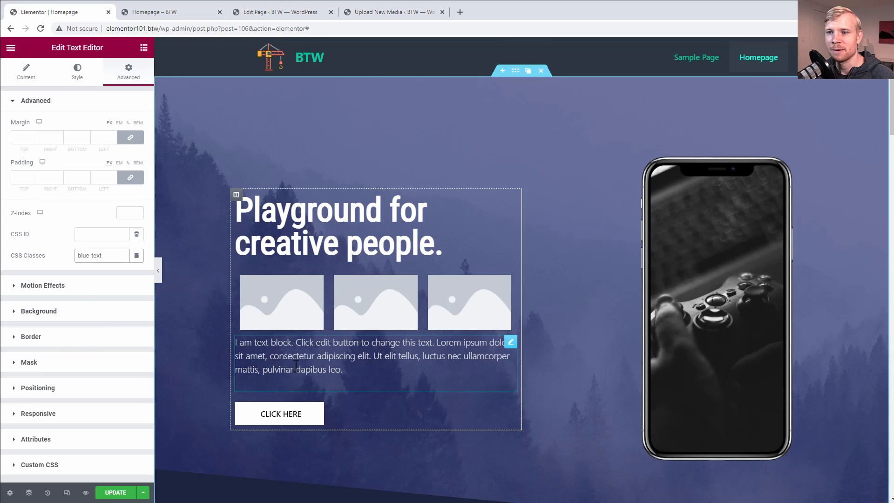
- Add an HTML widget between the hero's text block and CLICK HERE button, and enter an empty multi-line style block in it
click(144, 48)
click(93, 91)
text(html)
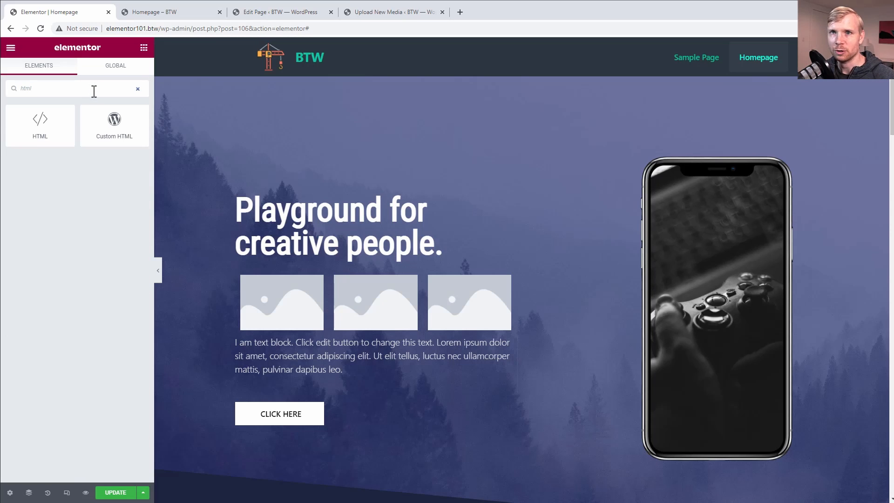
drag(37, 125, 312, 381)
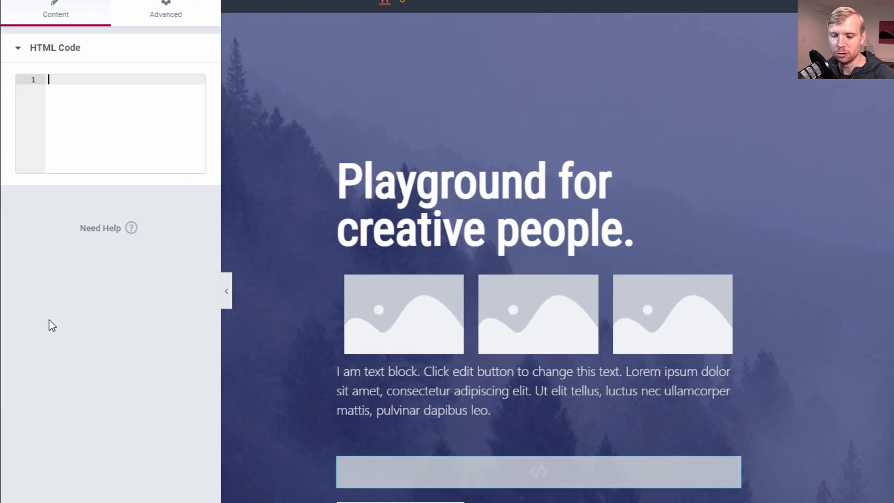
text(<style></style>)
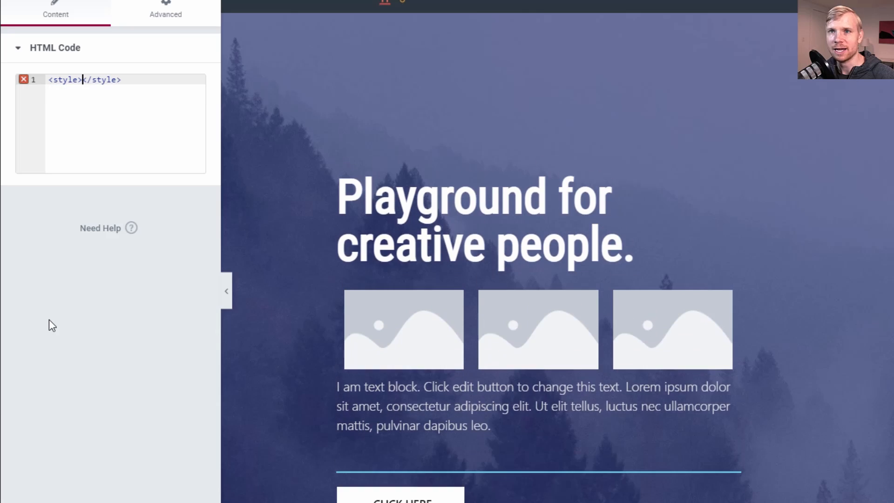
key(Return)
key(Return)
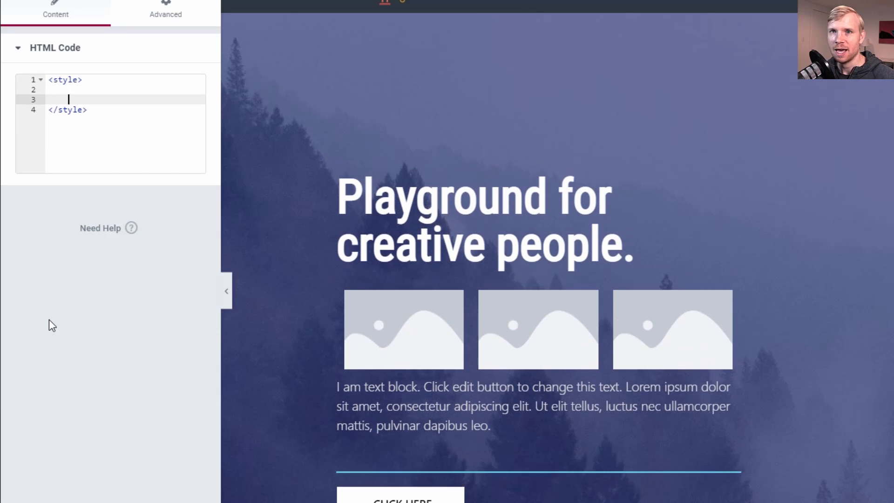
- Write a .blue-text rule with color: aqua !important; inside the style block and preview the page
click(73, 88)
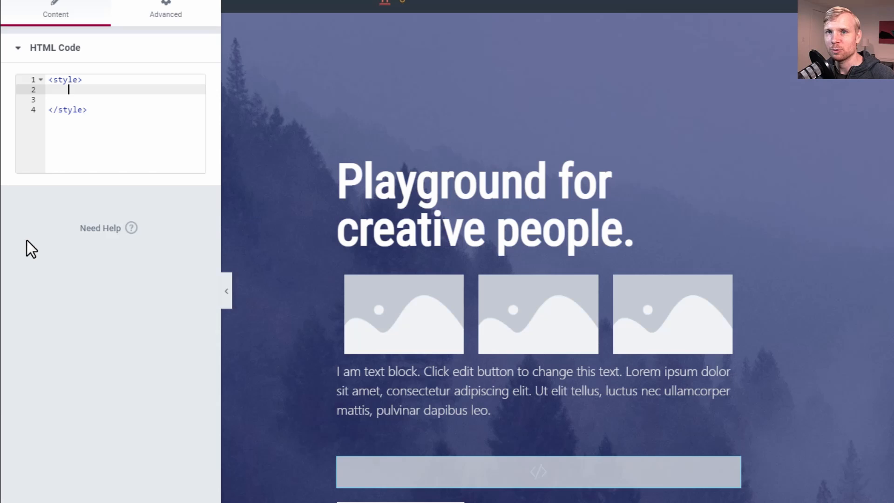
text(.blue-text)
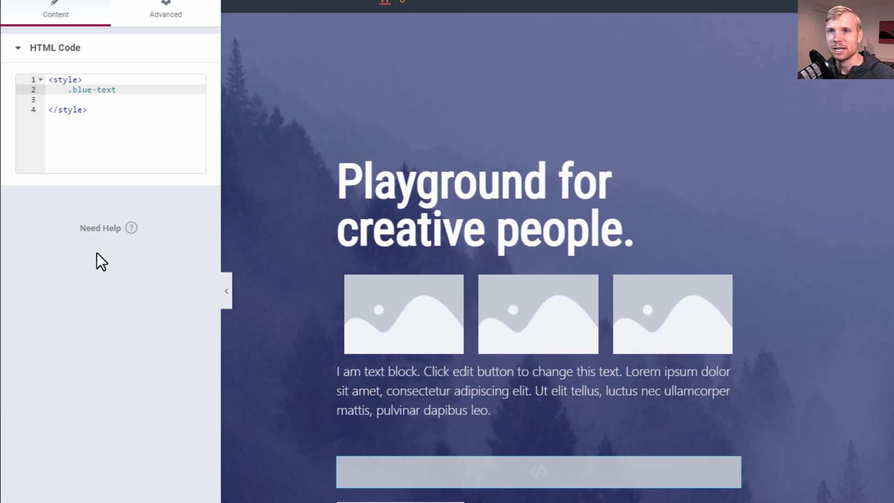
text( {)
key(Return)
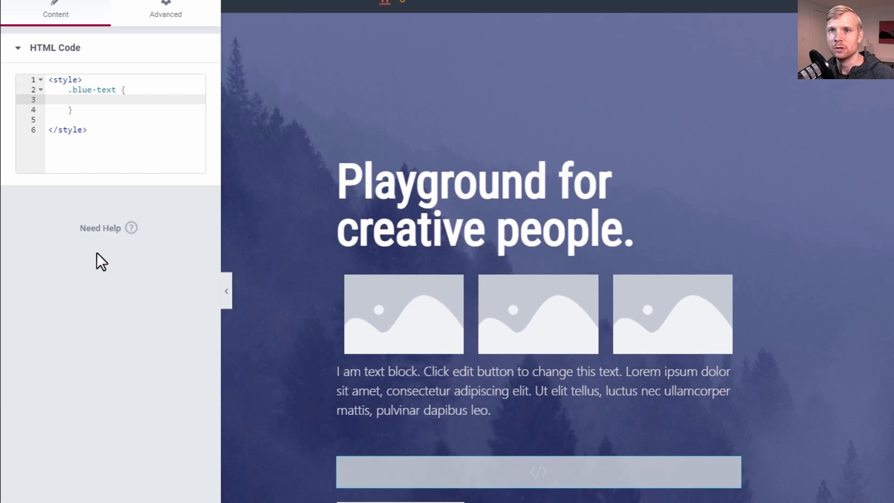
text(col)
key(Return)
text(a !important;)
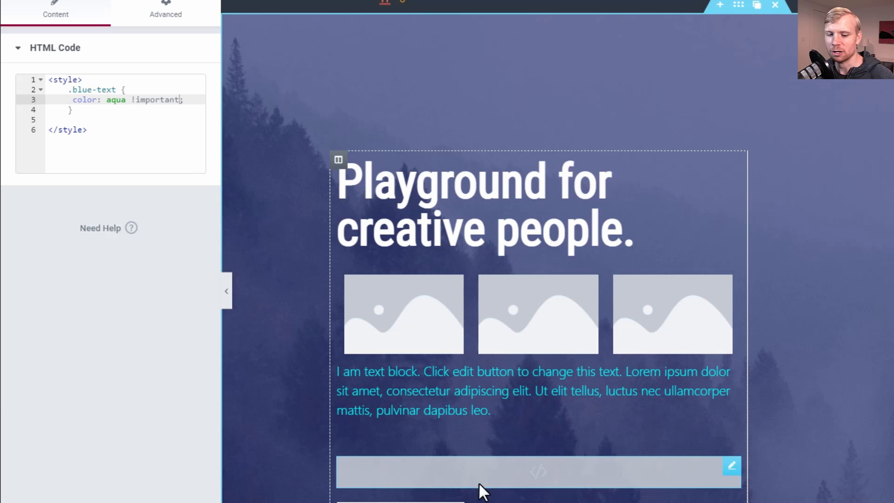
click(87, 492)
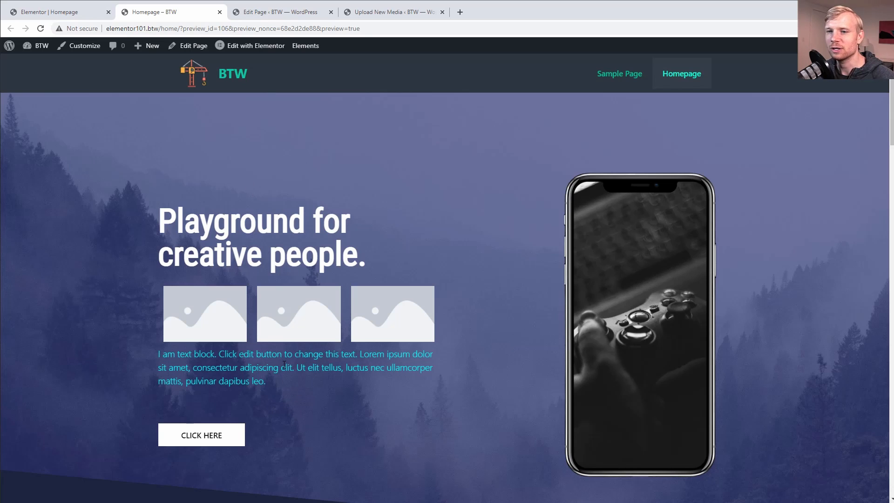
scroll(251, 368, down, 4)
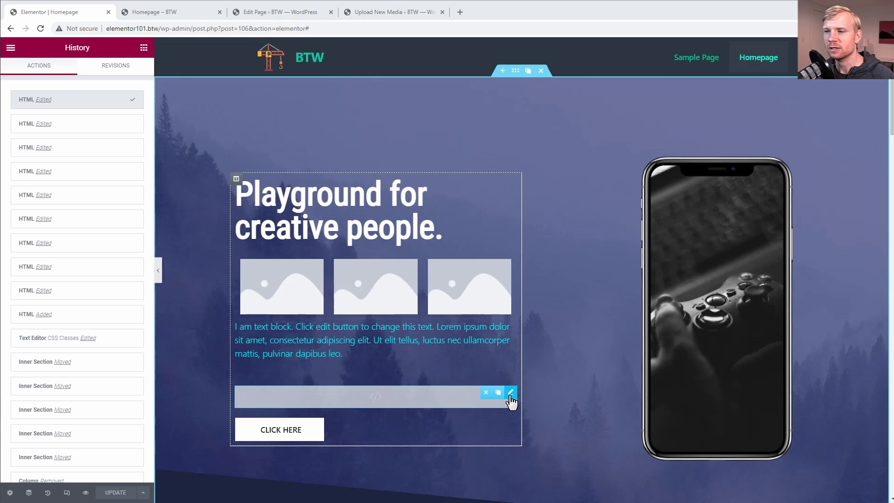
- Delete the HTML widget from the hero column and return to the widget list
right_click(514, 394)
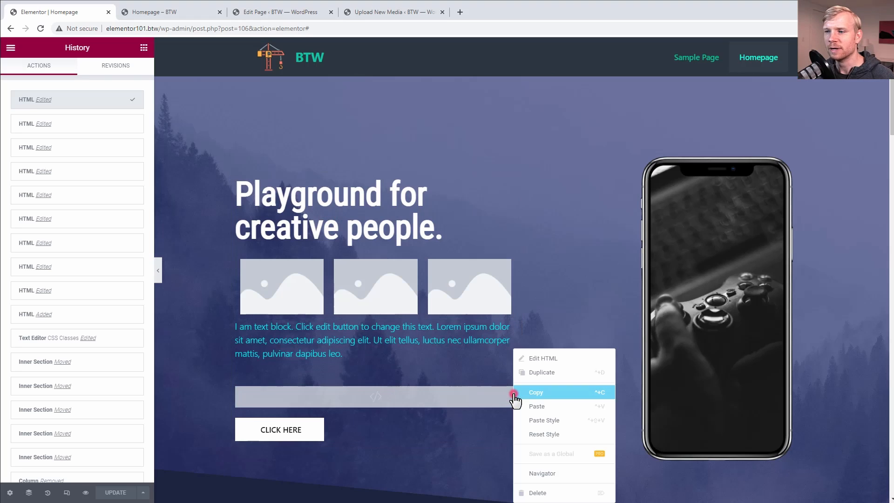
click(538, 493)
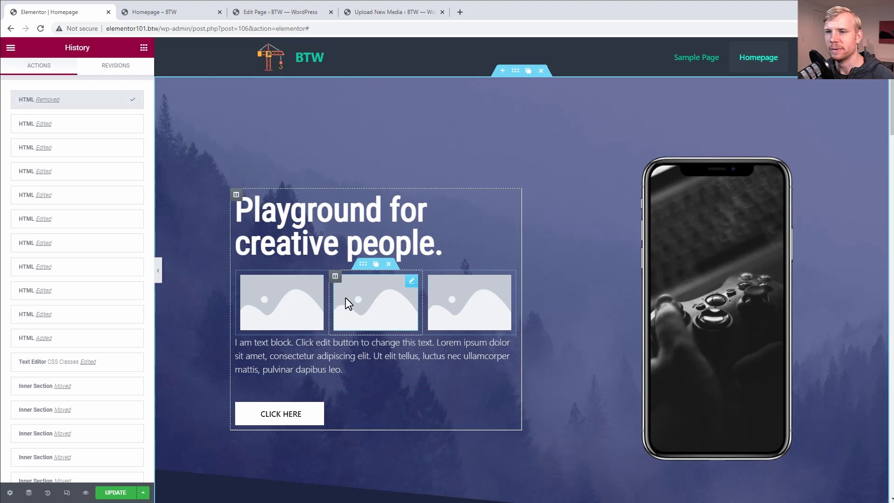
click(144, 47)
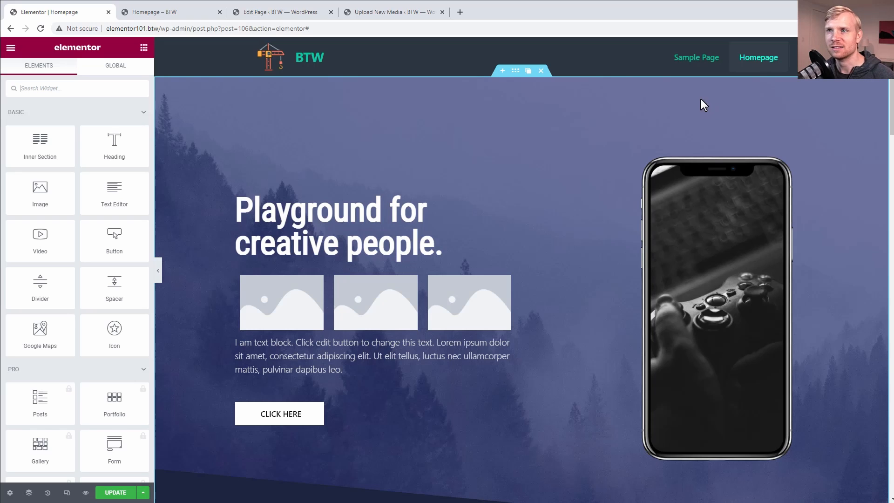
click(144, 492)
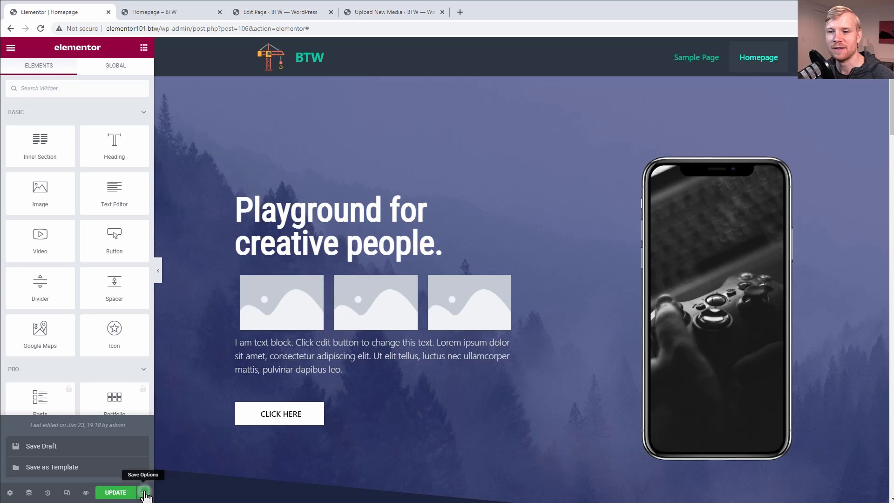
click(64, 470)
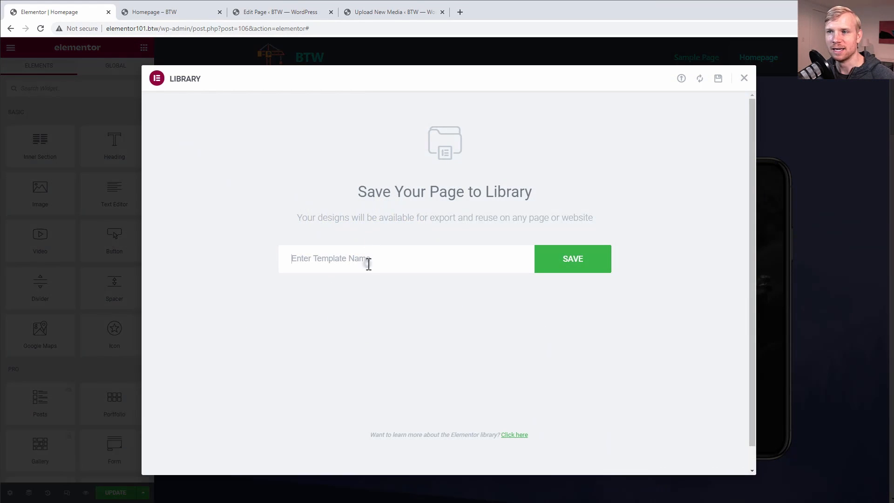
click(745, 79)
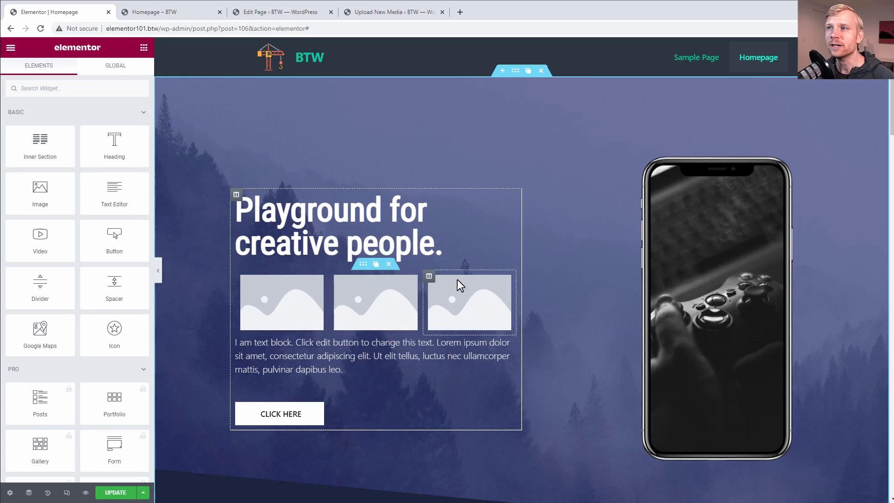
scroll(383, 275, down, 1)
scroll(381, 290, down, 3)
scroll(381, 290, up, 4)
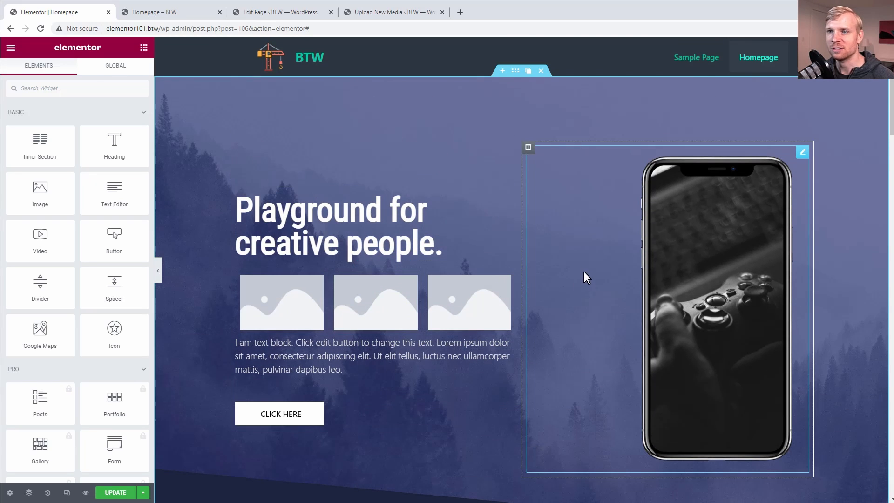
- Save the hero section to the library as a template named "My Hero Template" and close the library
right_click(515, 72)
click(562, 178)
text(My Hero Template)
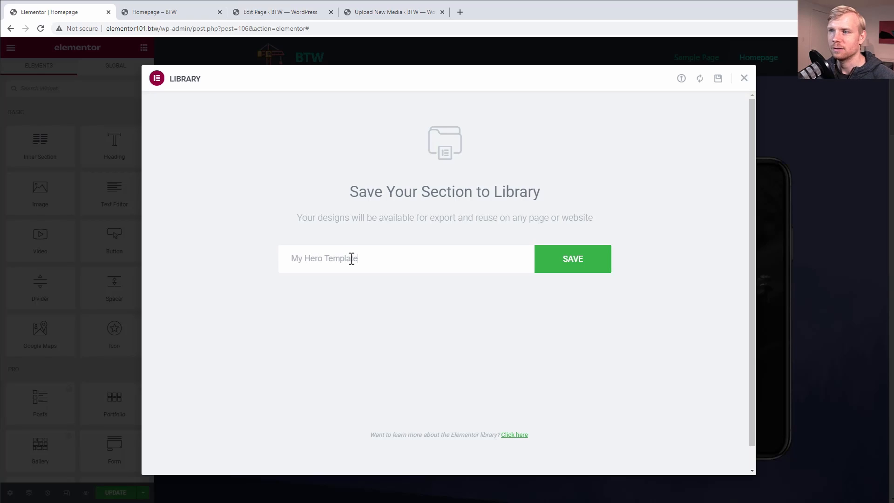
click(602, 260)
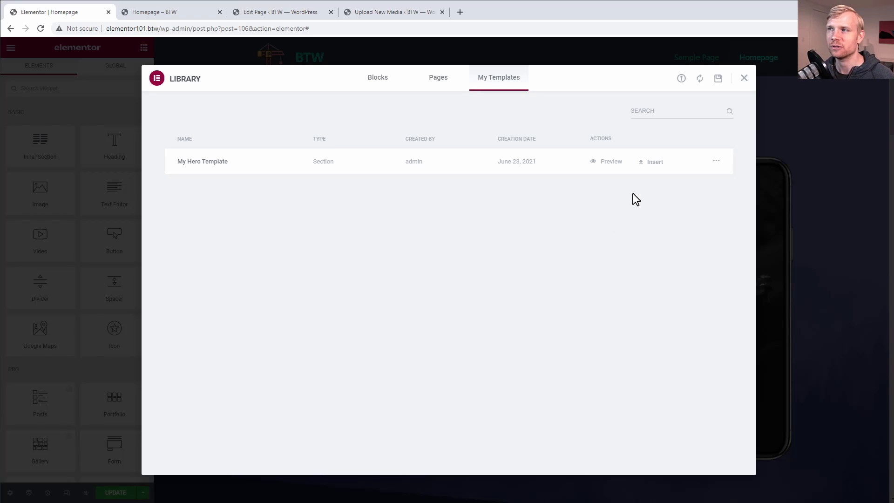
click(744, 79)
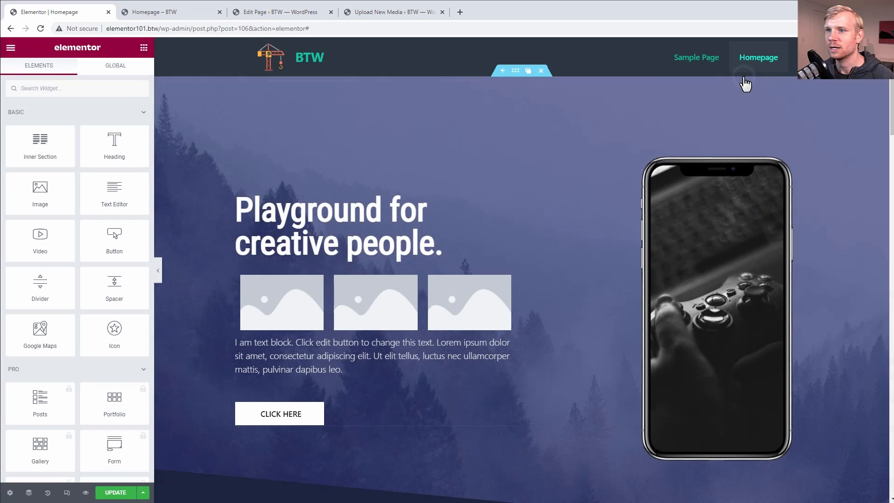
- Insert the saved "My Hero Template" at the end of the page without importing its document settings
scroll(587, 288, down, 15)
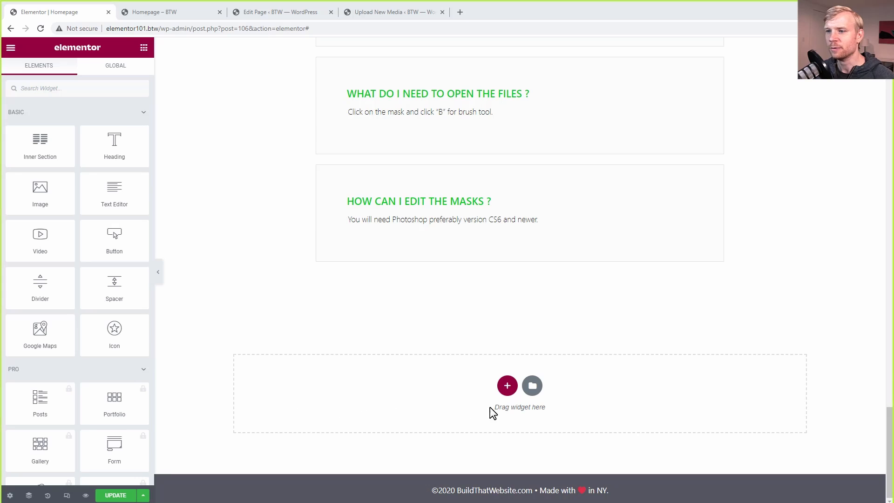
click(532, 386)
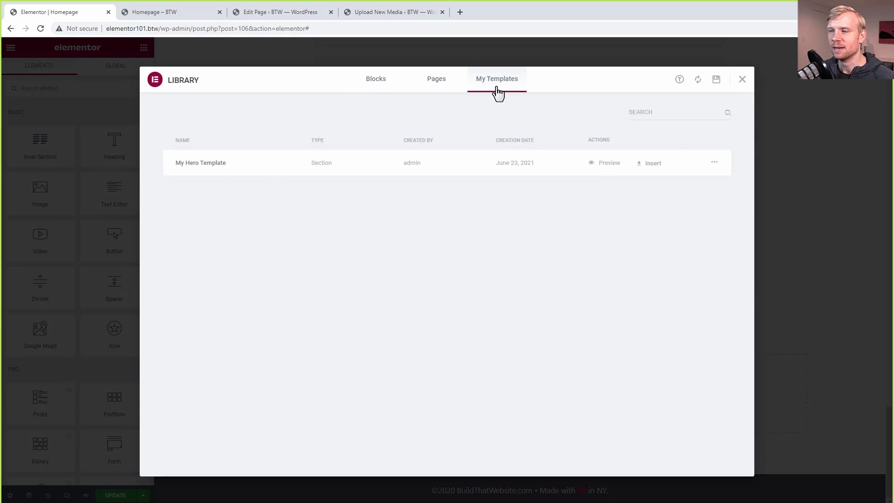
click(650, 164)
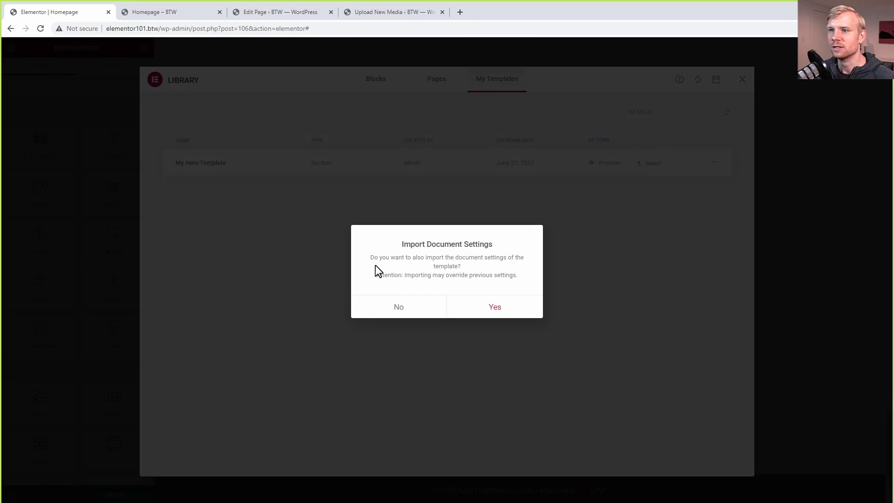
click(399, 312)
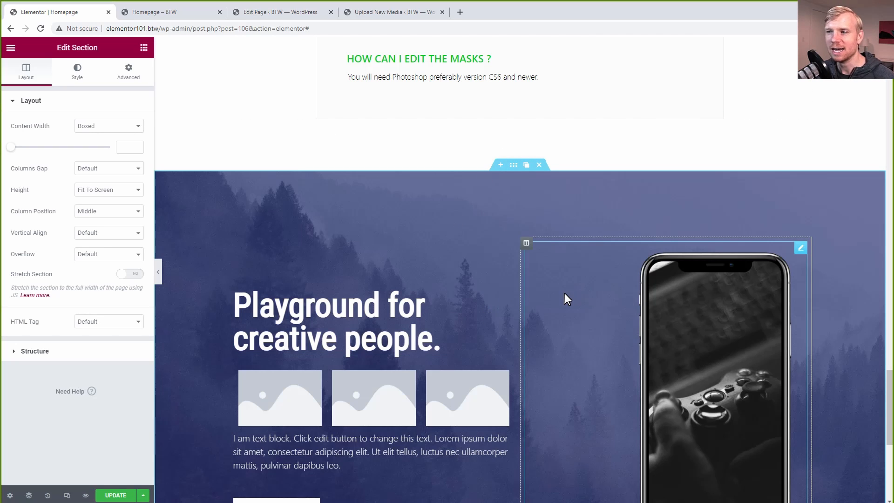
scroll(565, 294, down, 3)
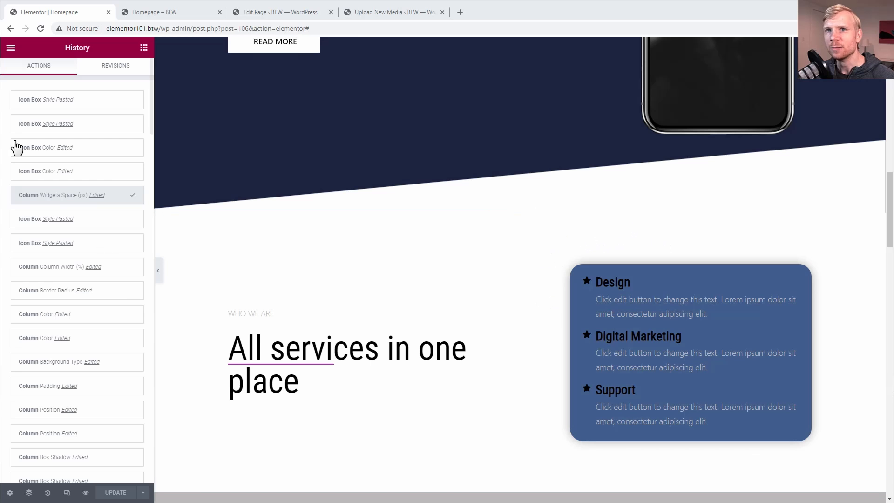
- Return to the widget list, switch to the mobile preview and examine the layout from the hero to the customer reviews
click(144, 48)
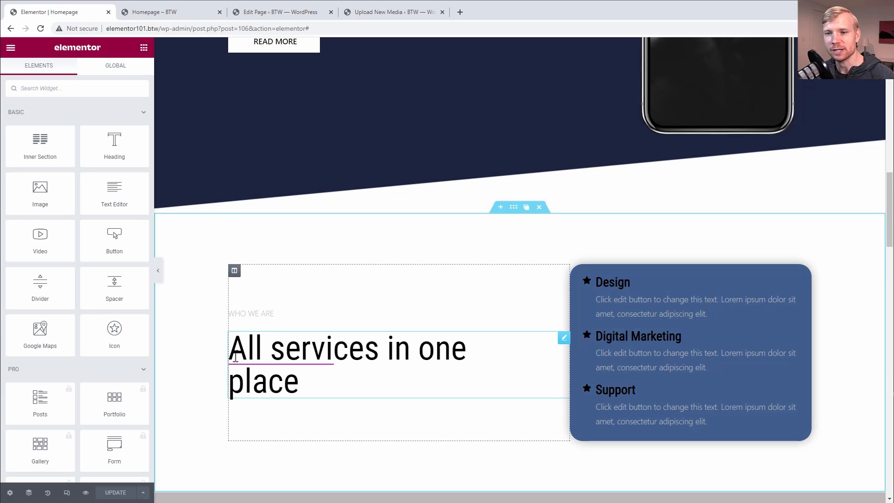
click(67, 493)
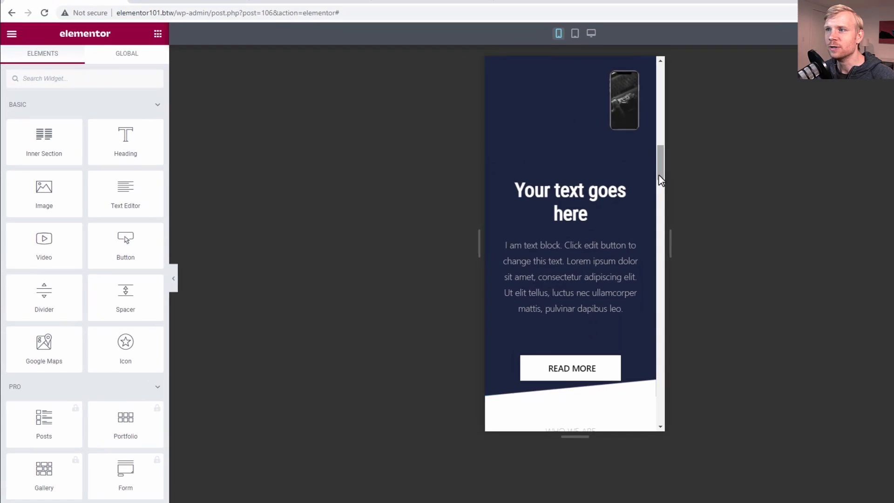
scroll(661, 186, up, 10)
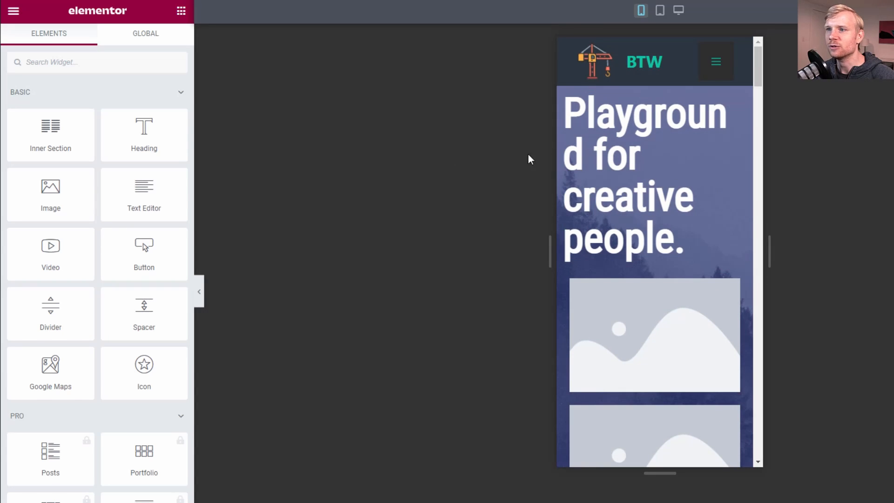
scroll(639, 223, down, 5)
scroll(640, 217, up, 5)
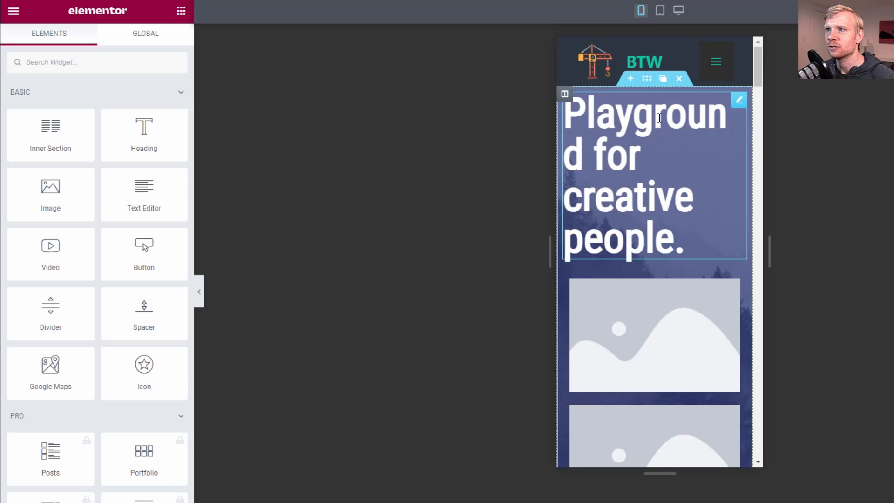
scroll(686, 250, down, 15)
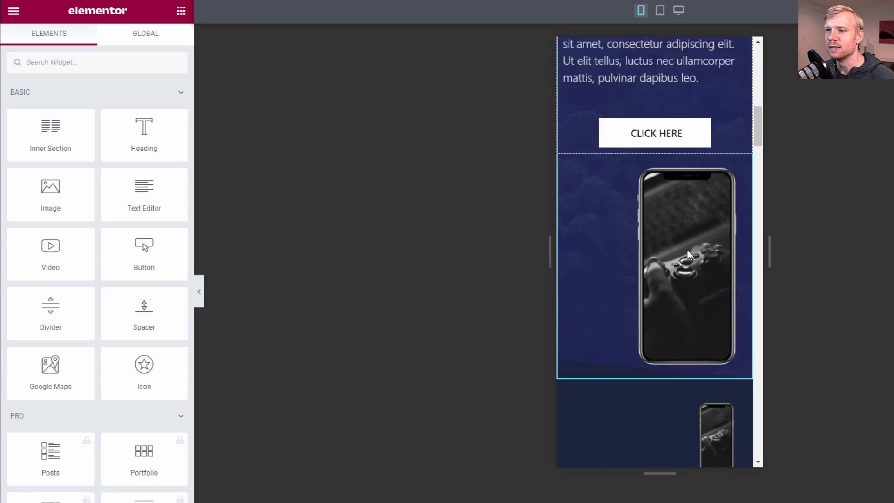
scroll(687, 250, down, 15)
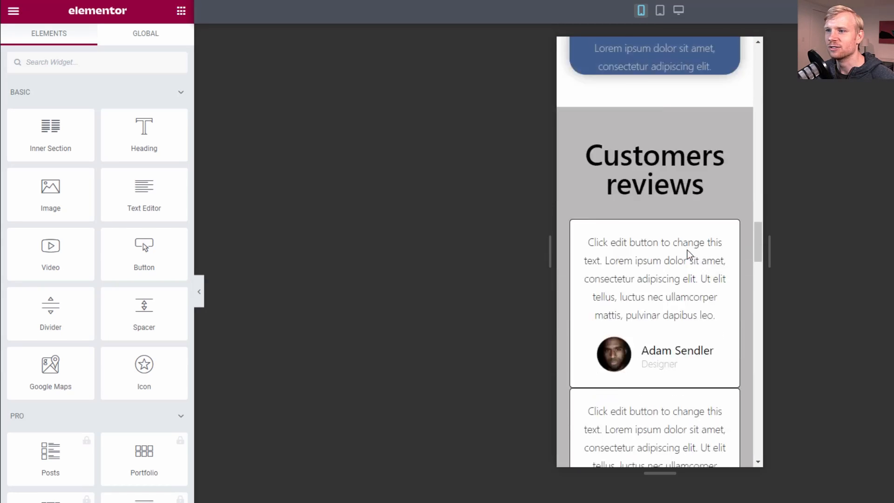
scroll(683, 249, up, 15)
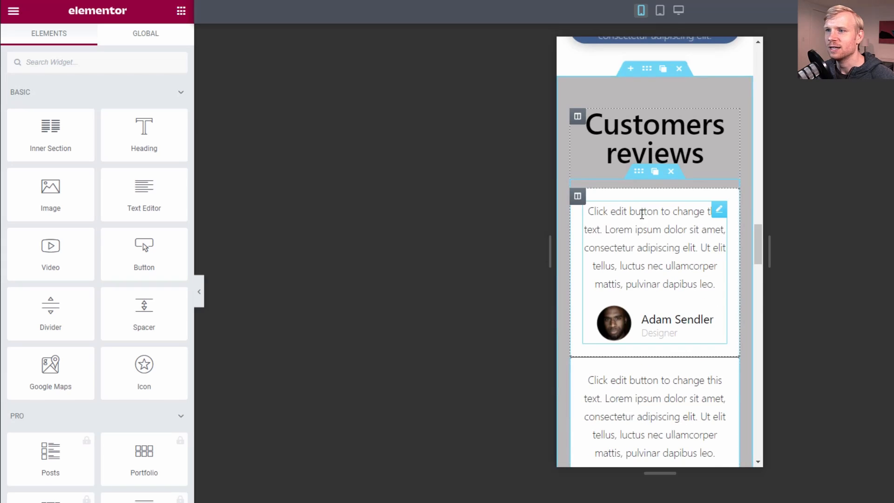
scroll(637, 217, up, 10)
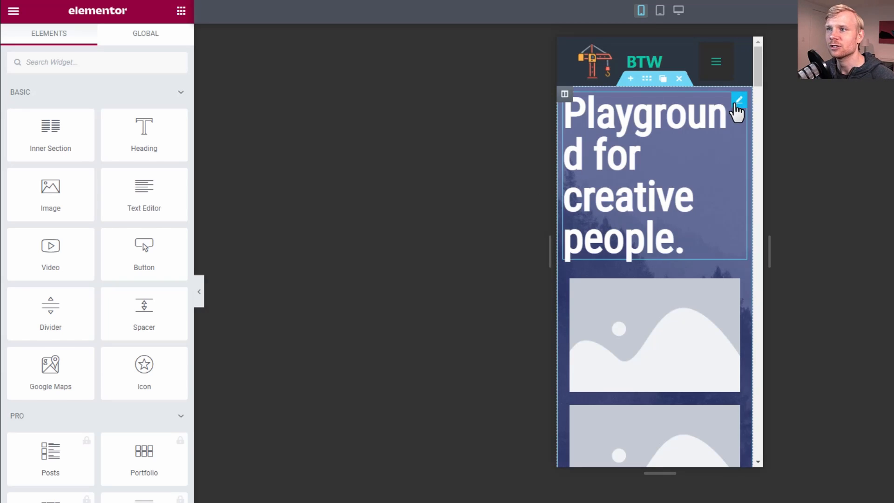
- Reduce the mobile font size of the "Playground for creative people." heading to 39 px
click(735, 105)
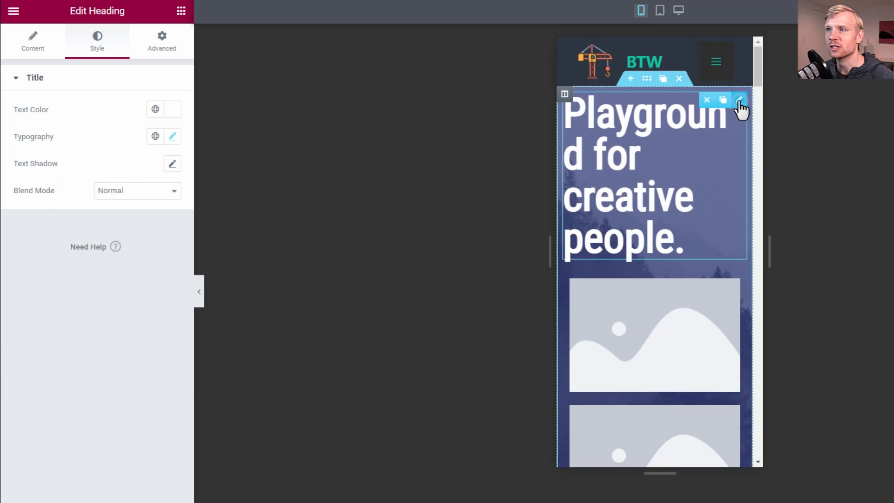
click(173, 136)
drag(33, 239, 43, 239)
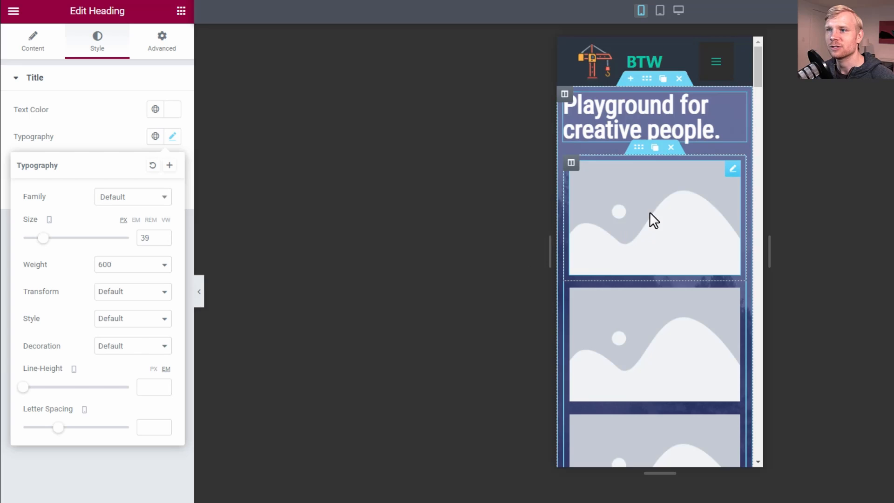
- Center the hero's phone image below the CLICK HERE button for mobile
scroll(650, 212, down, 10)
scroll(649, 211, down, 4)
scroll(650, 200, up, 4)
click(673, 192)
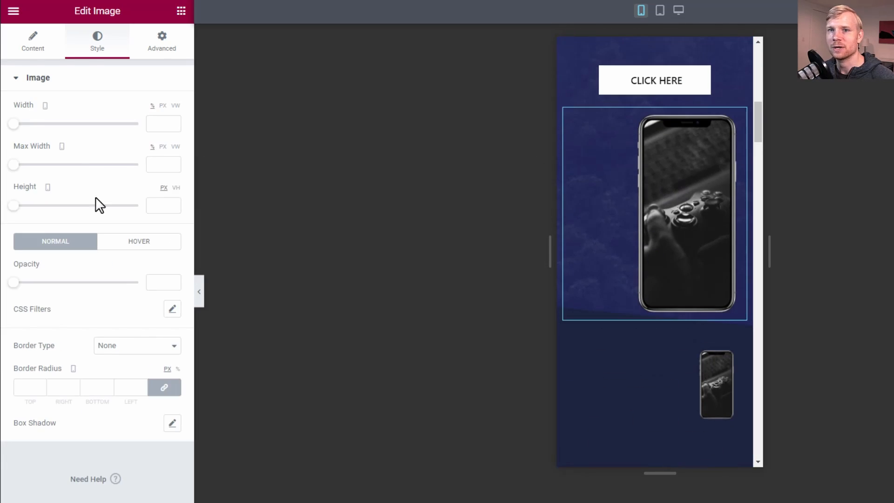
click(25, 51)
click(156, 234)
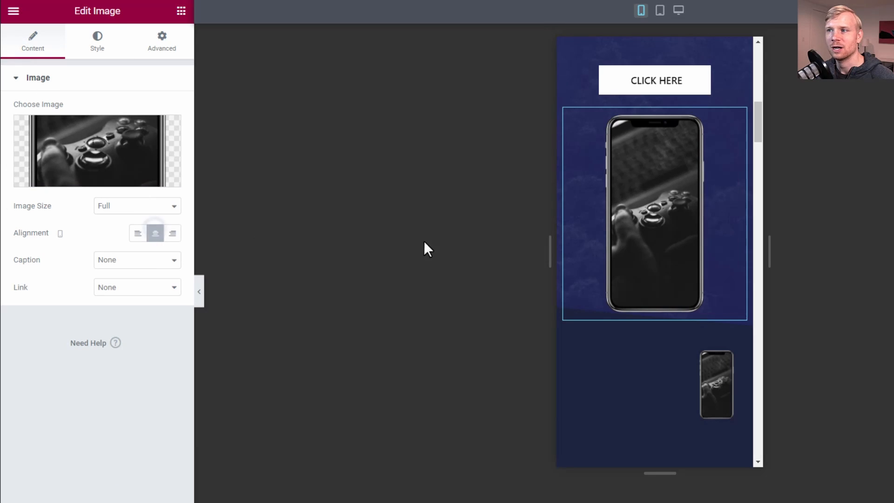
- Center the small phone image above the "Your text goes here" heading for mobile
scroll(672, 250, down, 5)
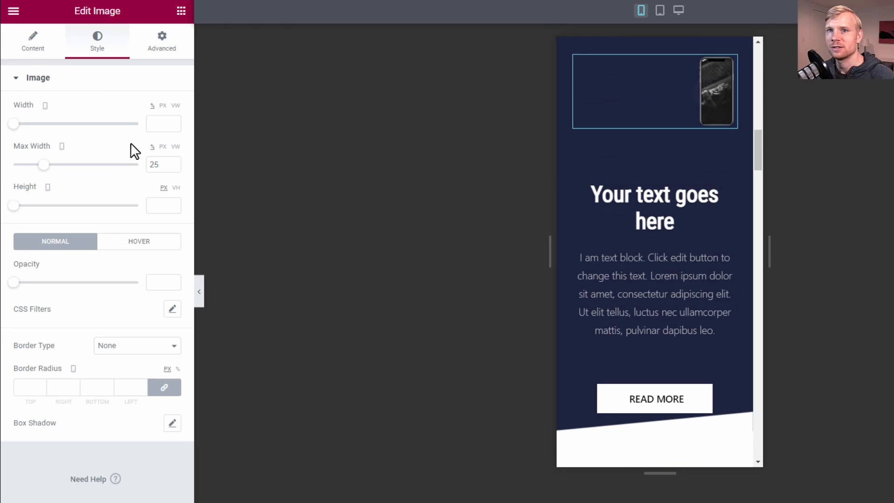
click(38, 49)
click(155, 234)
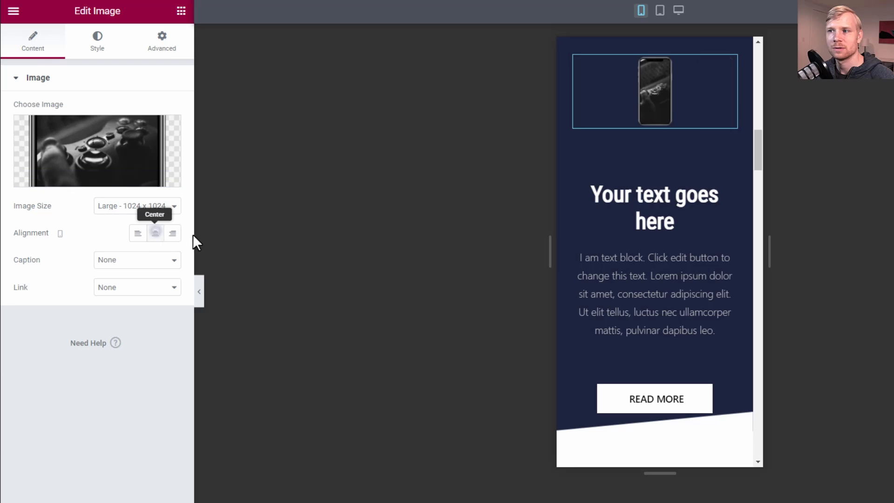
- Set the mobile top and bottom padding of the dark blue "Your text goes here" section to 40 px
scroll(654, 233, down, 4)
scroll(654, 259, up, 5)
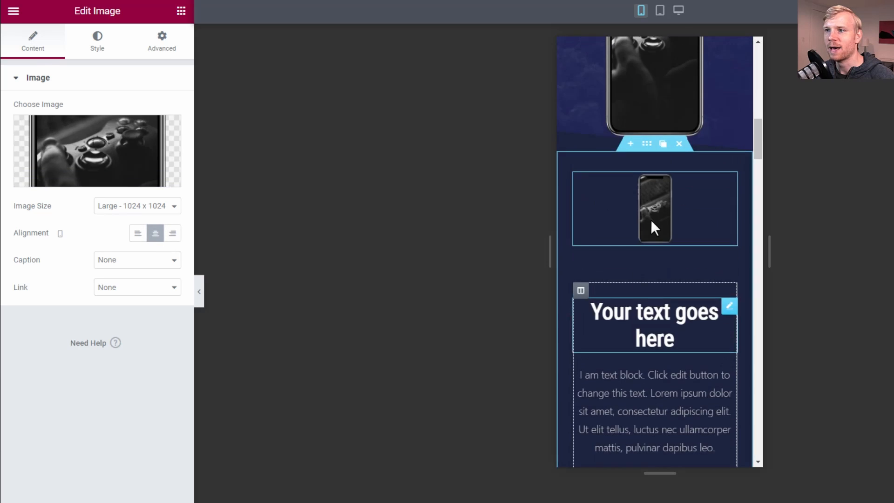
click(648, 261)
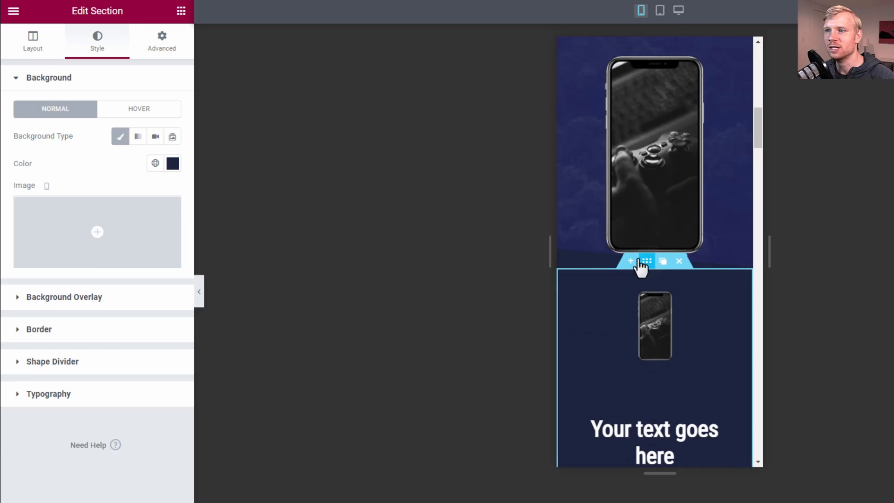
click(168, 43)
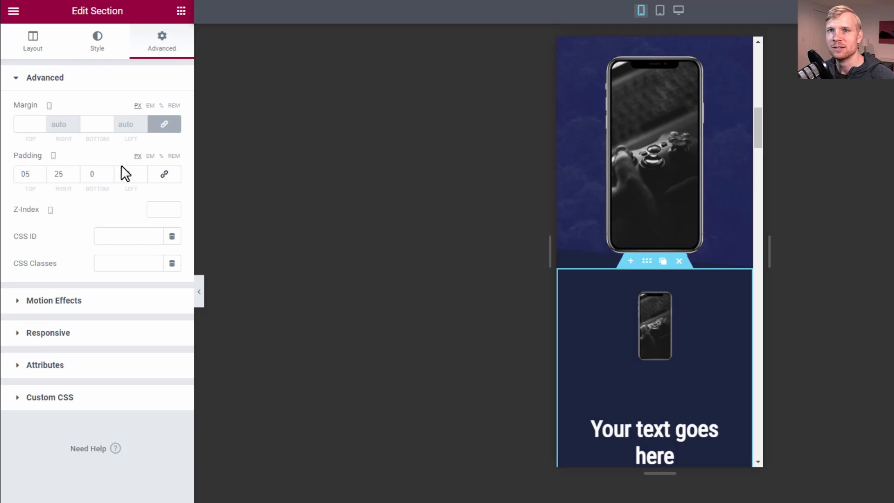
double_click(85, 173)
text(40)
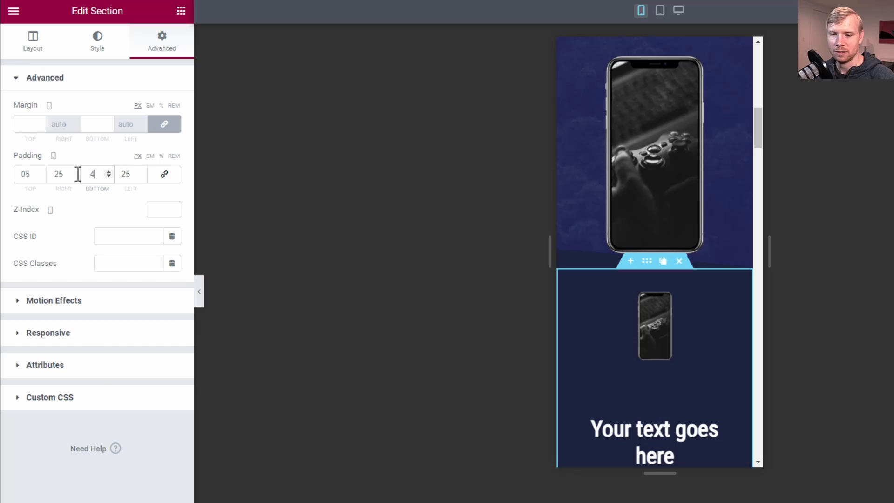
double_click(36, 174)
text(40)
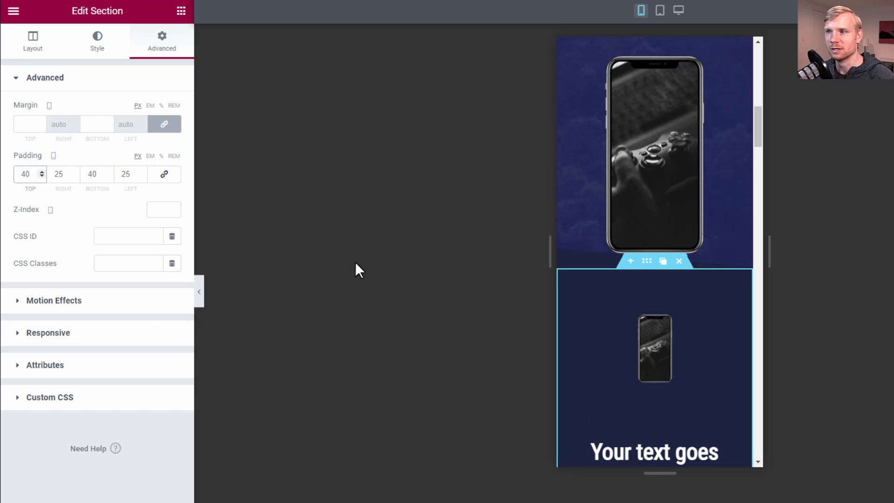
click(122, 502)
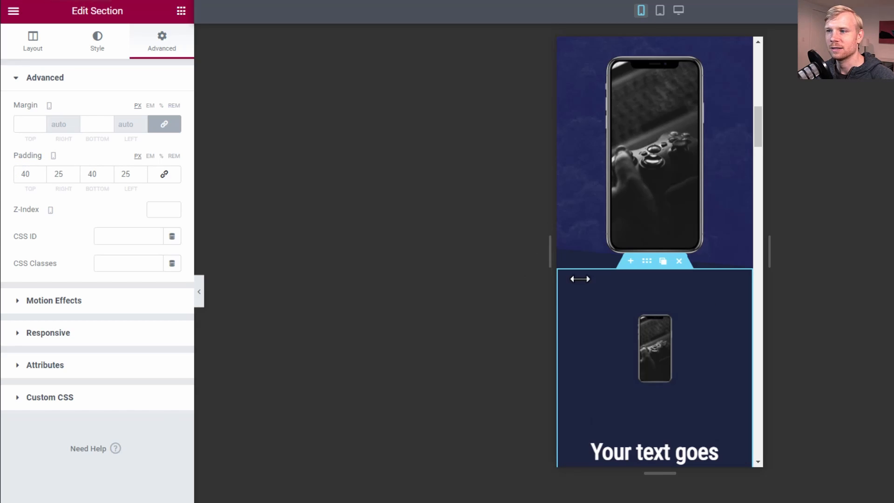
- Check the desktop padding of the "All services in one place" heading and set its mobile padding to 0 on all sides
scroll(666, 288, down, 5)
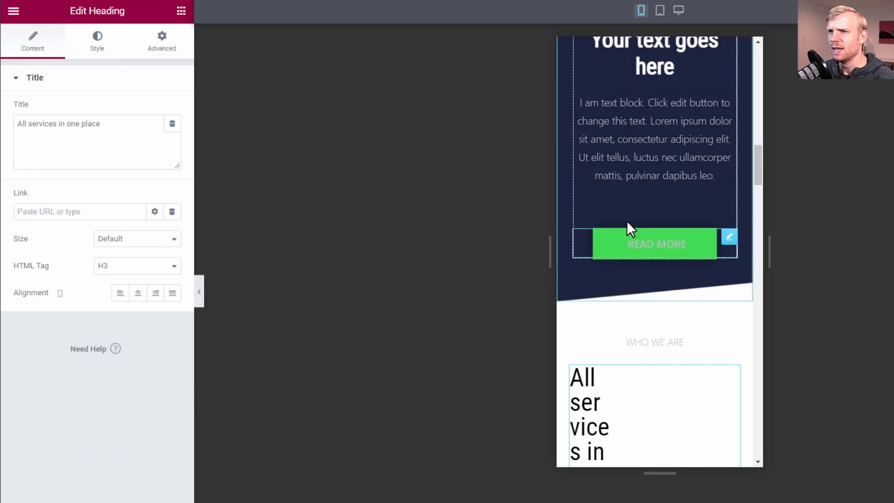
scroll(614, 279, down, 2)
scroll(611, 283, down, 1)
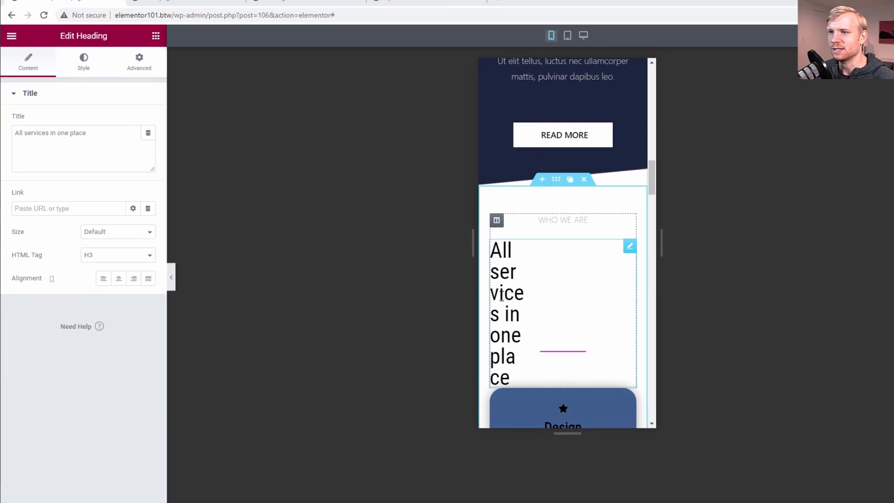
click(139, 62)
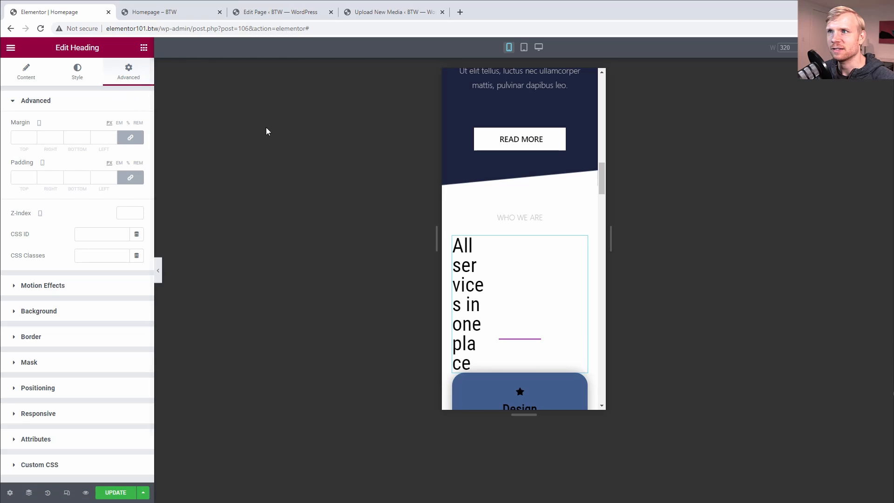
click(539, 50)
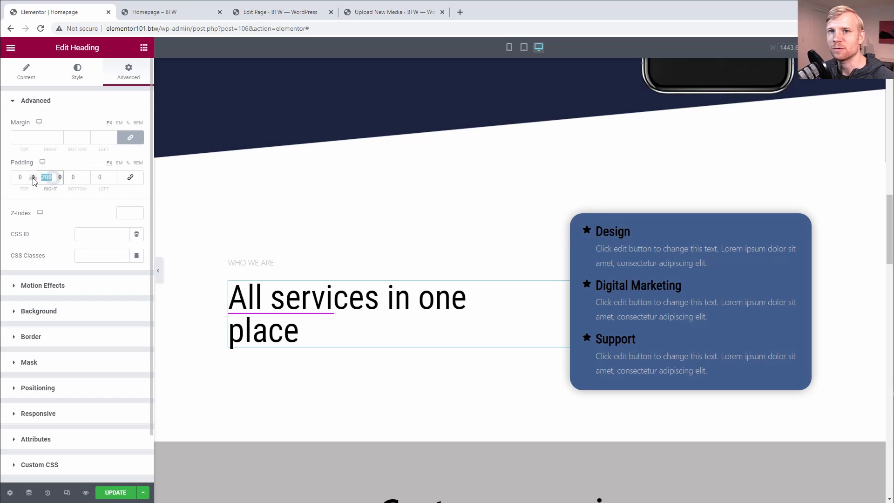
click(509, 49)
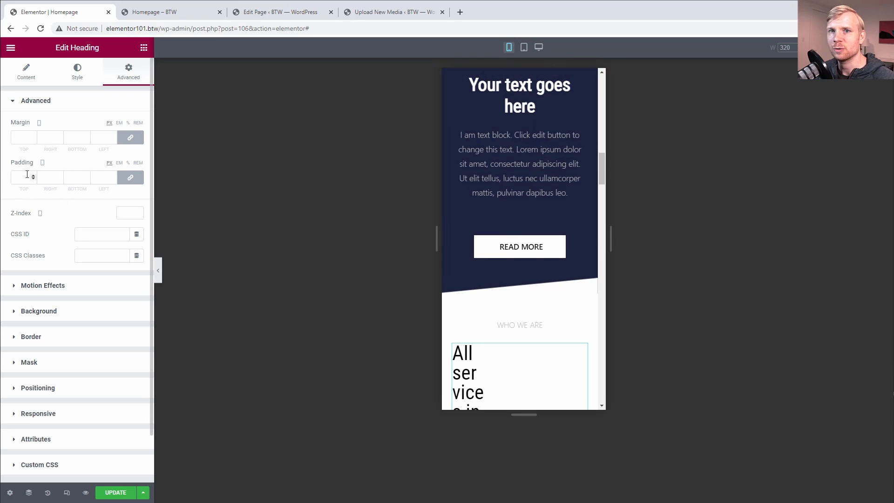
click(49, 178)
text(0)
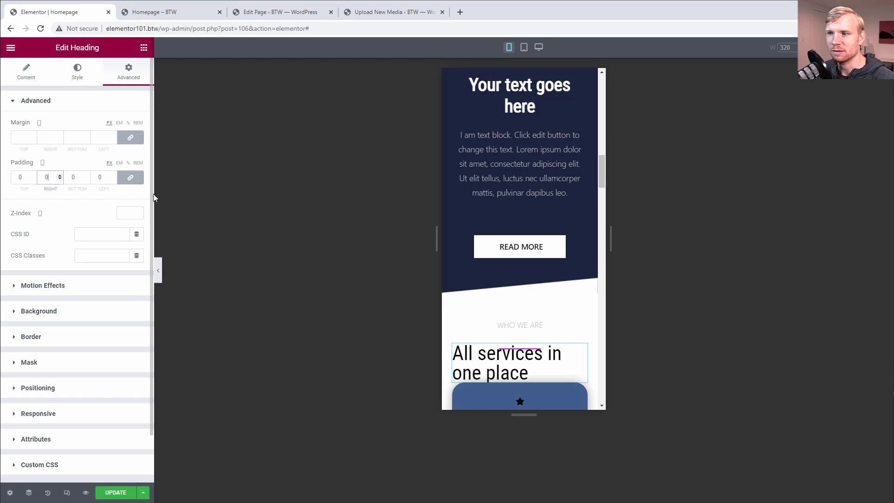
- Unlink the heading's mobile padding values and set 10 px for top and bottom and 0 for right and left
scroll(467, 217, down, 1)
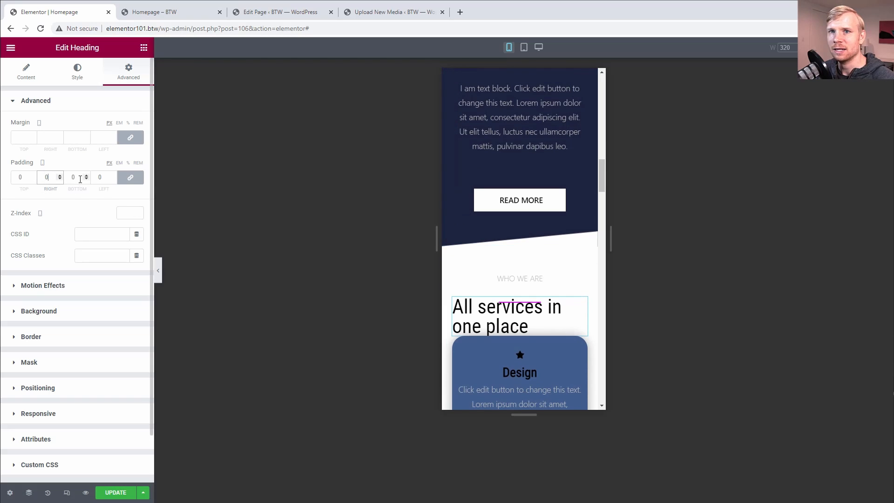
text(10)
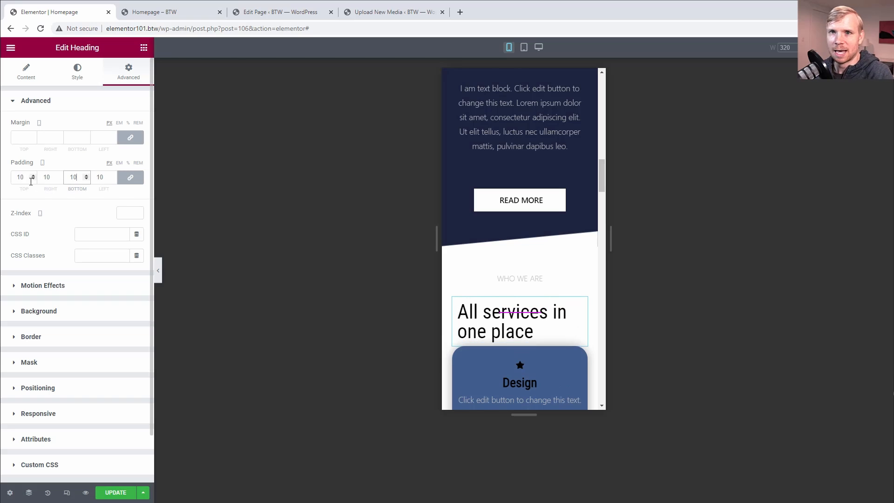
click(126, 177)
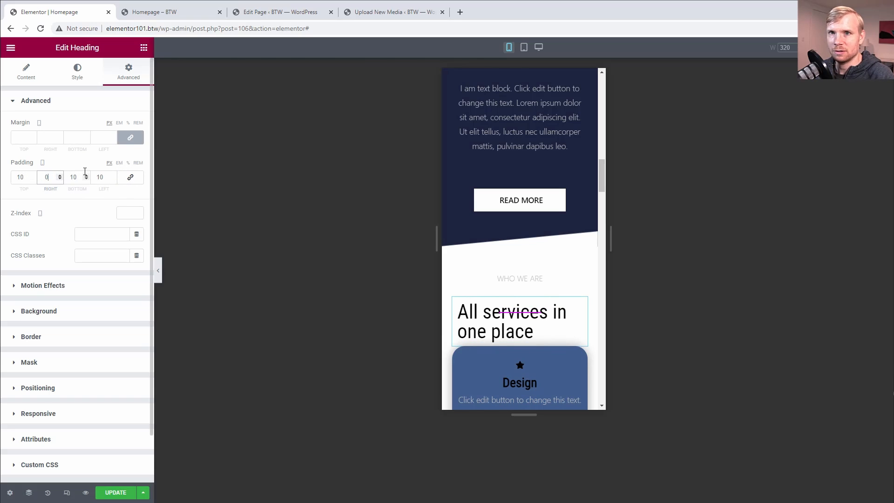
drag(105, 178, 87, 180)
text(0)
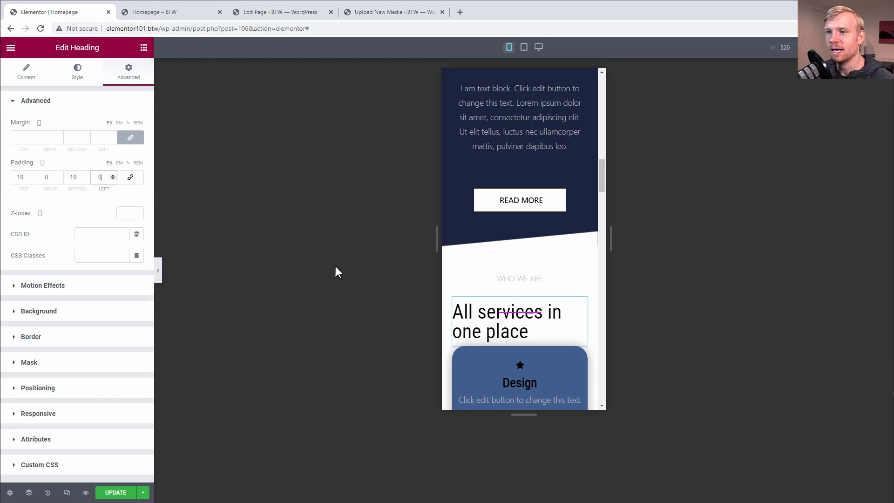
- Select the divider overlapping the "All services in one place" heading through the Navigator, hide it on mobile, and update the page
click(525, 312)
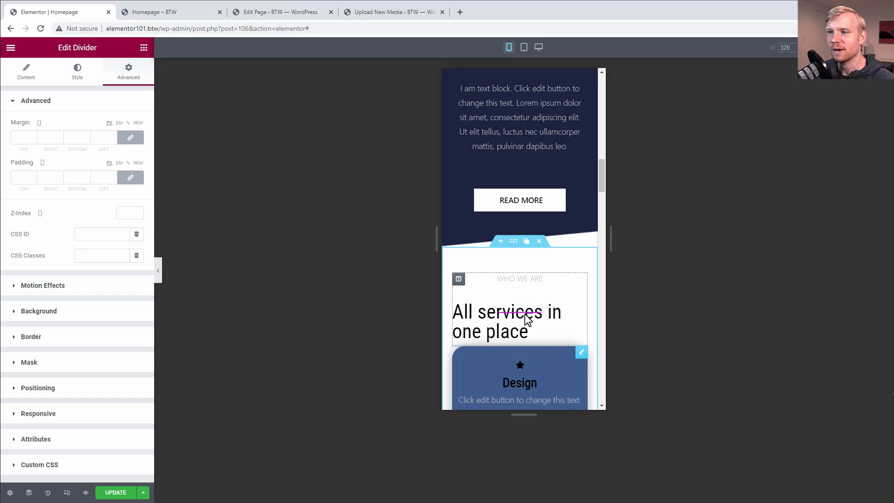
click(526, 321)
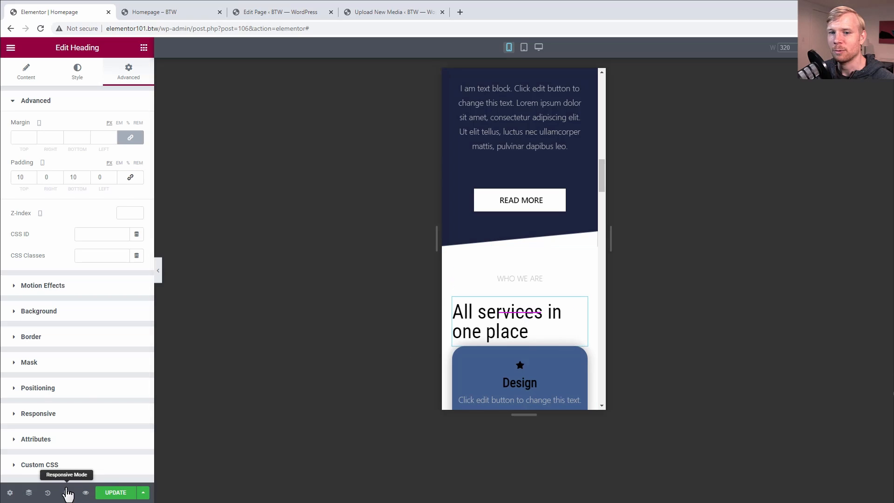
click(29, 493)
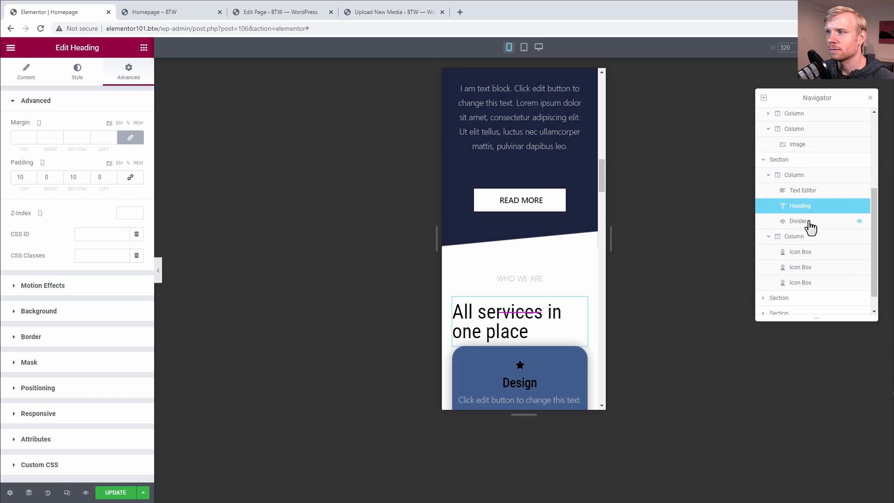
click(808, 222)
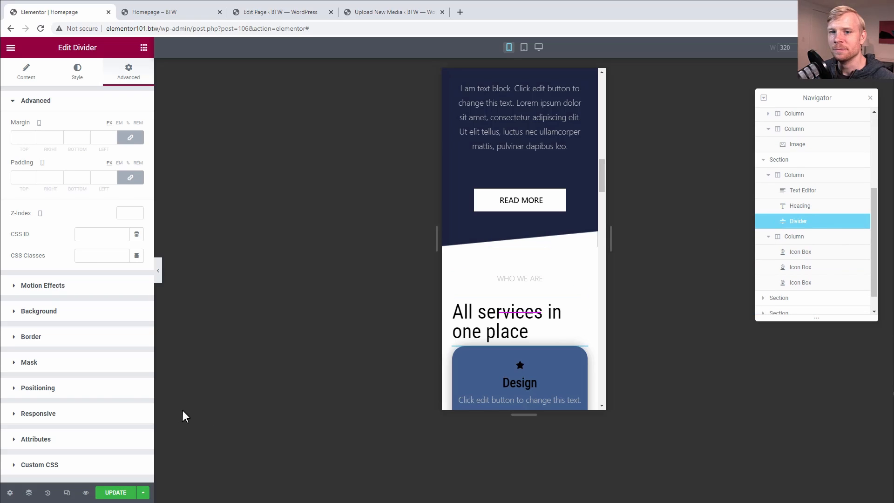
click(17, 414)
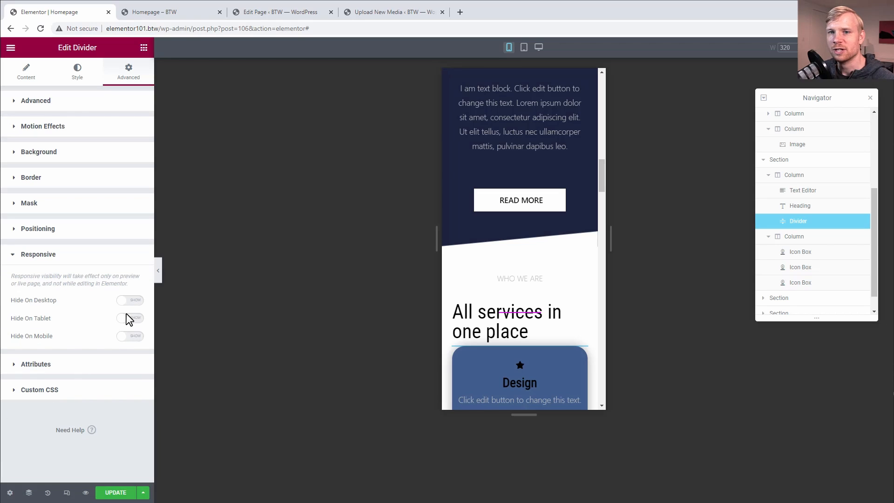
click(128, 337)
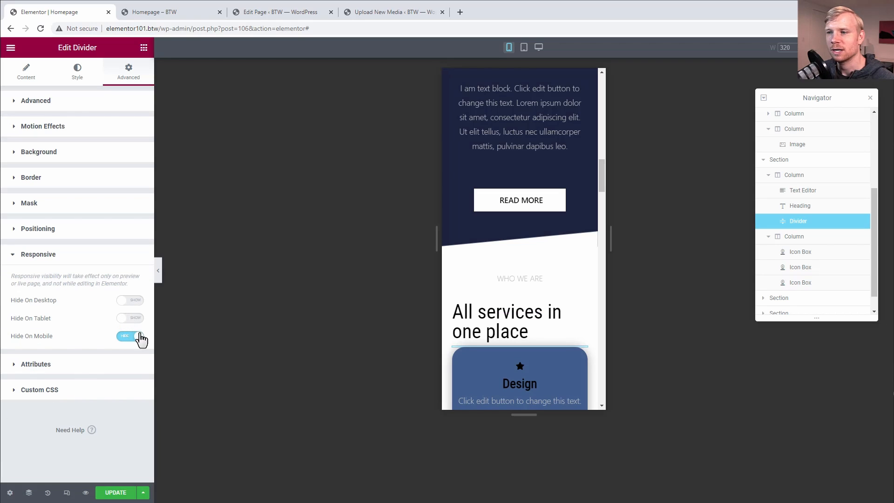
click(115, 492)
- Unlink the mobile margins of the blue services column, set its top margin to 25 px, and update the page
click(459, 168)
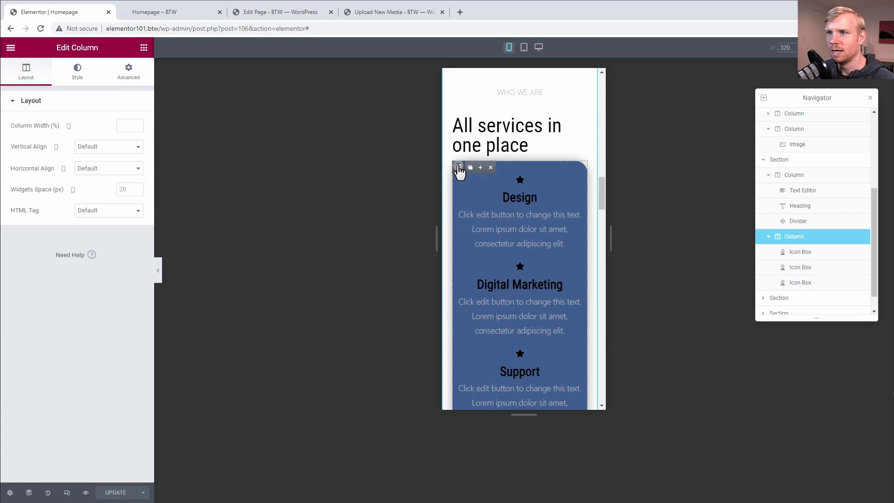
click(130, 75)
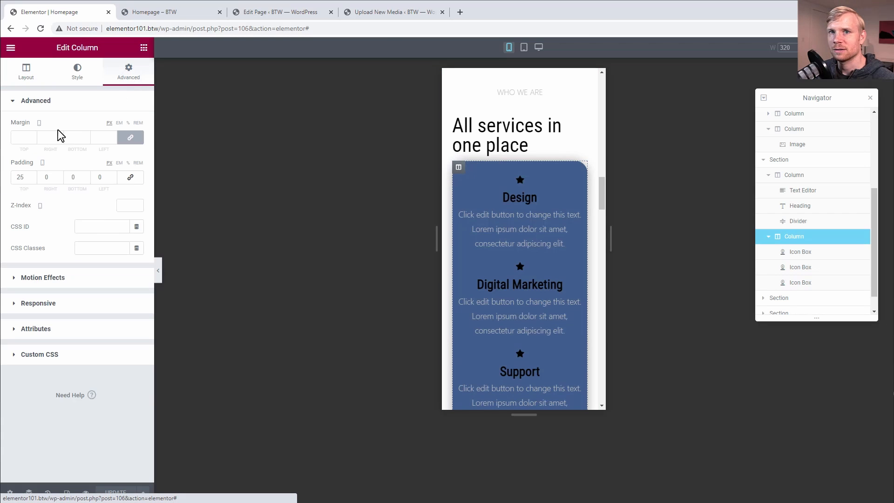
click(128, 137)
click(26, 137)
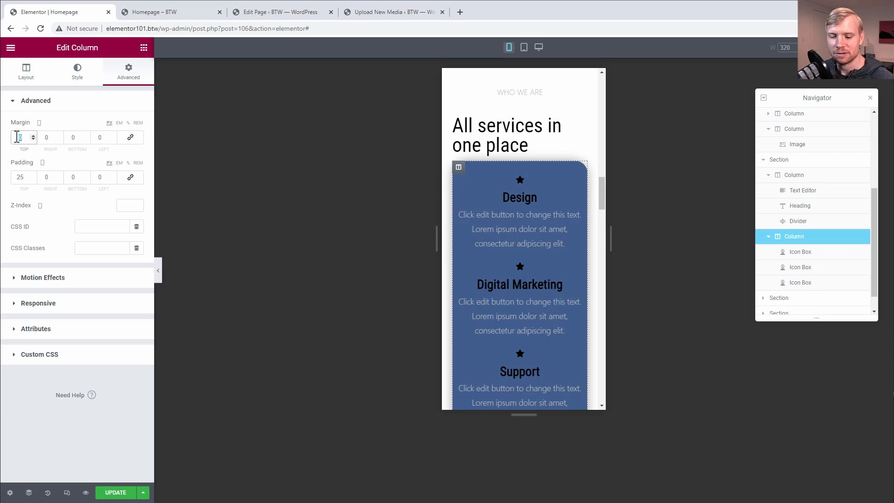
text(25)
click(117, 492)
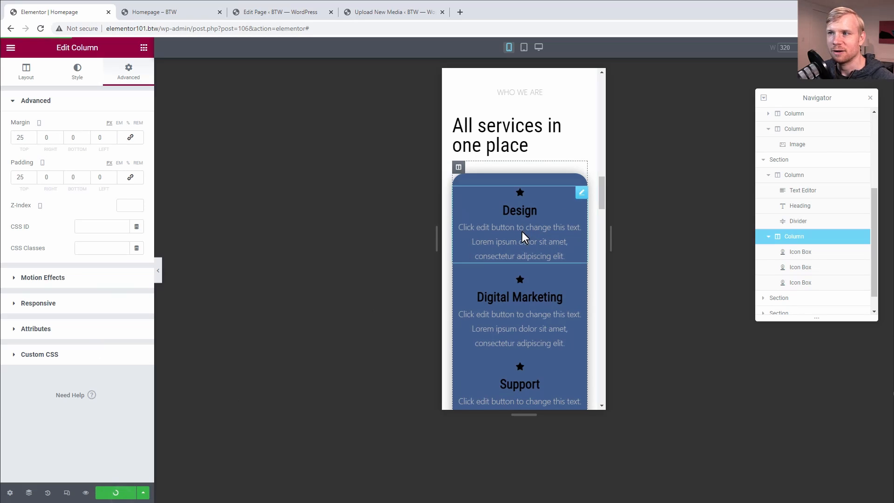
- Unlink the mobile margins of the first review column under "Customers reviews" and set its bottom margin to 15 px
scroll(521, 231, down, 3)
scroll(522, 231, down, 6)
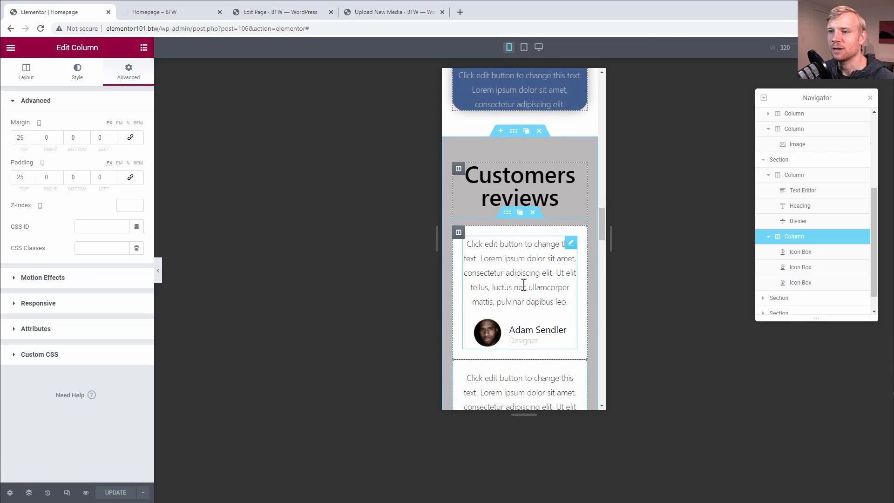
scroll(538, 323, up, 3)
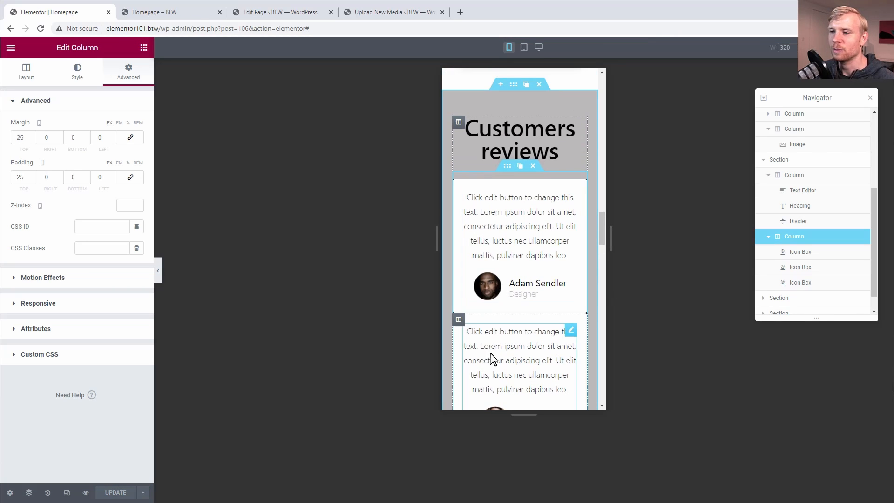
click(508, 167)
click(458, 186)
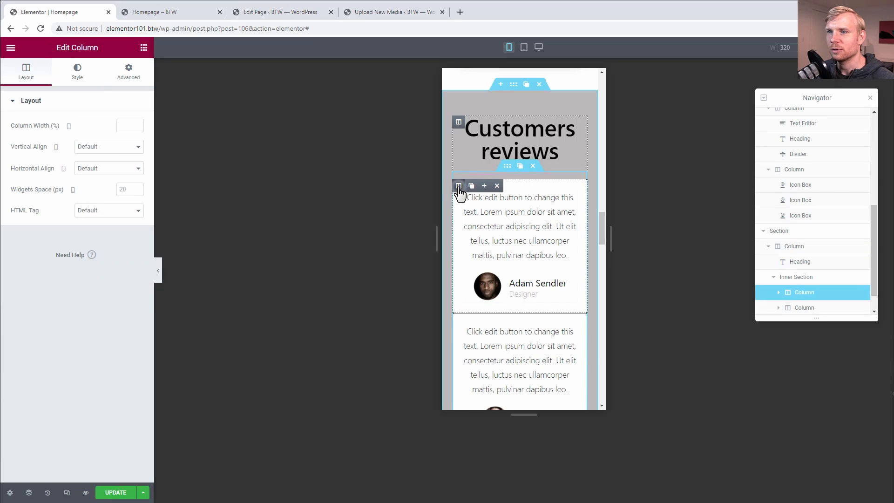
click(132, 75)
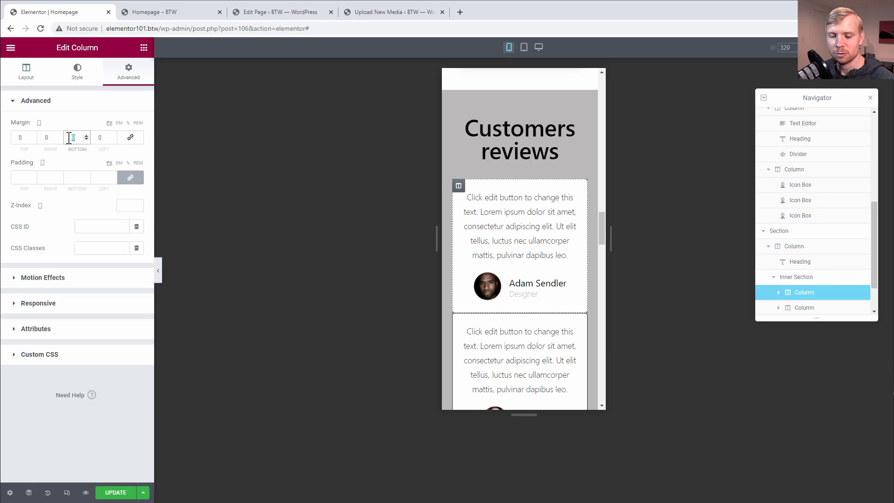
text(15)
- Copy the first review column, paste its style onto the second review column, and update the page
scroll(540, 245, down, 4)
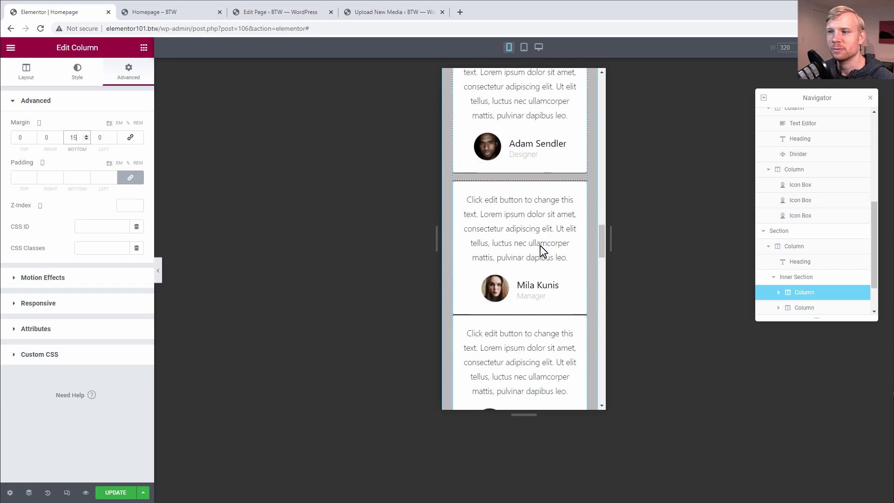
scroll(540, 244, up, 3)
right_click(465, 139)
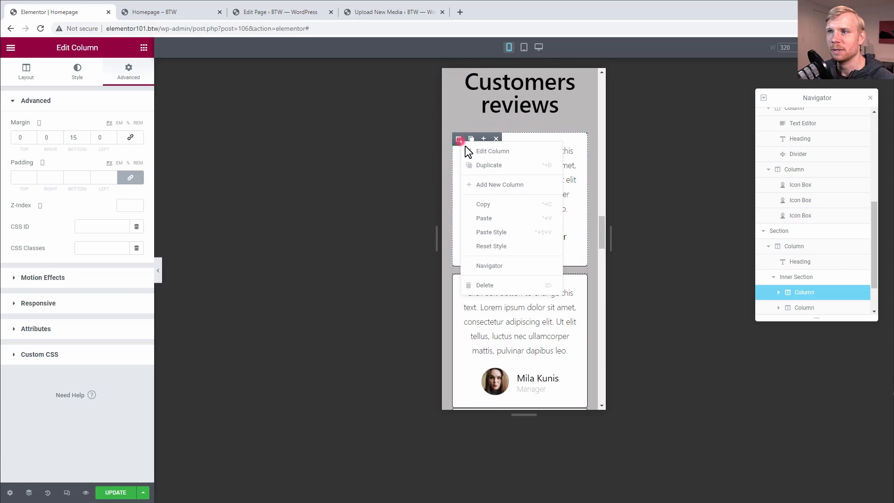
click(495, 204)
right_click(460, 283)
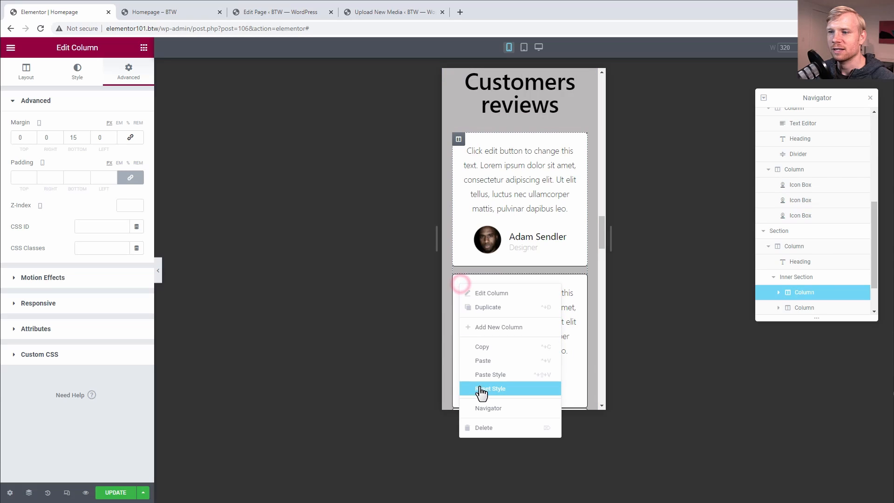
click(490, 374)
scroll(511, 291, down, 8)
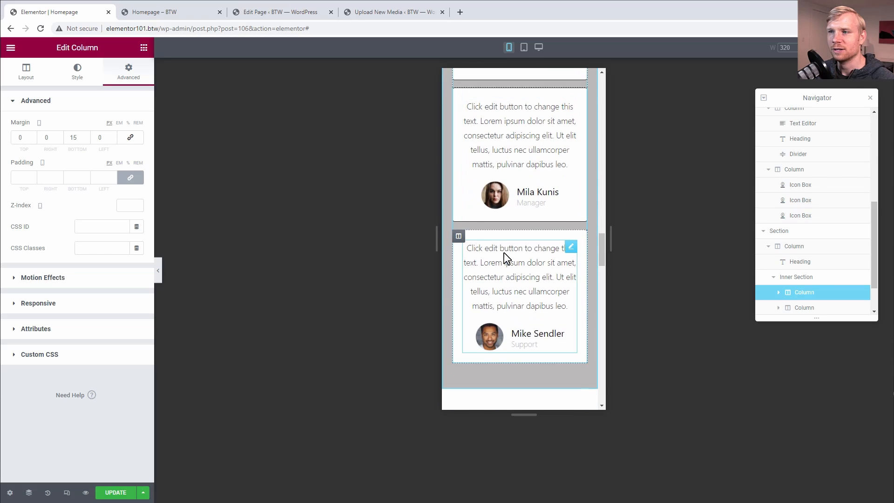
click(116, 492)
scroll(499, 133, up, 2)
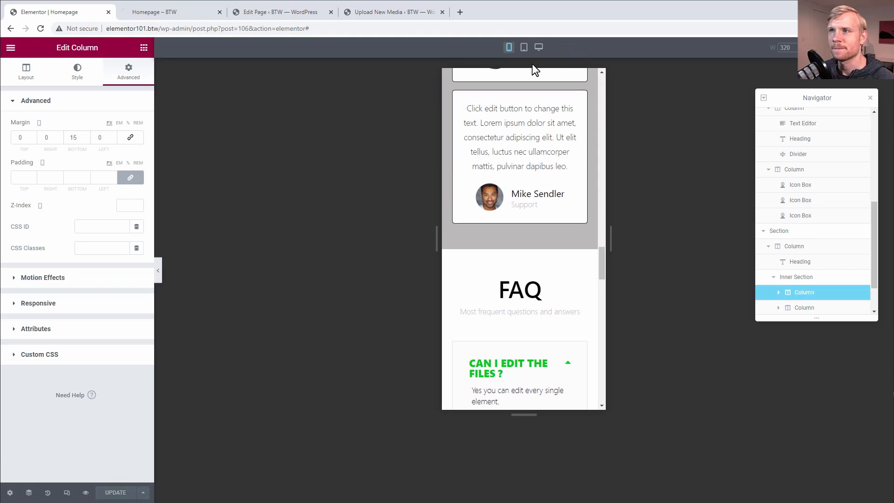